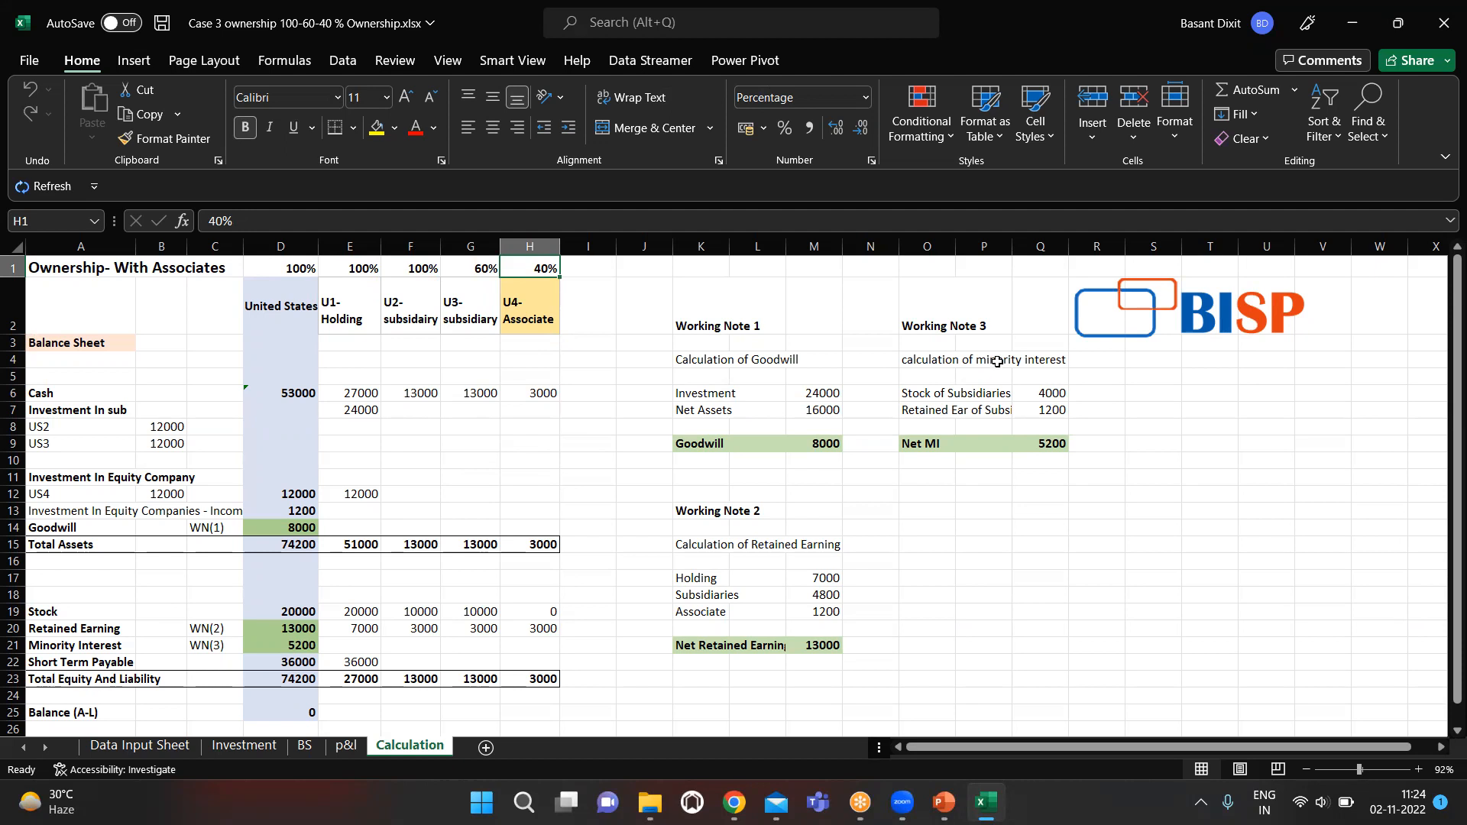
Locate the Investment In sub section of the balance sheet and examine the US2 amount in cell B8.
click(997, 362)
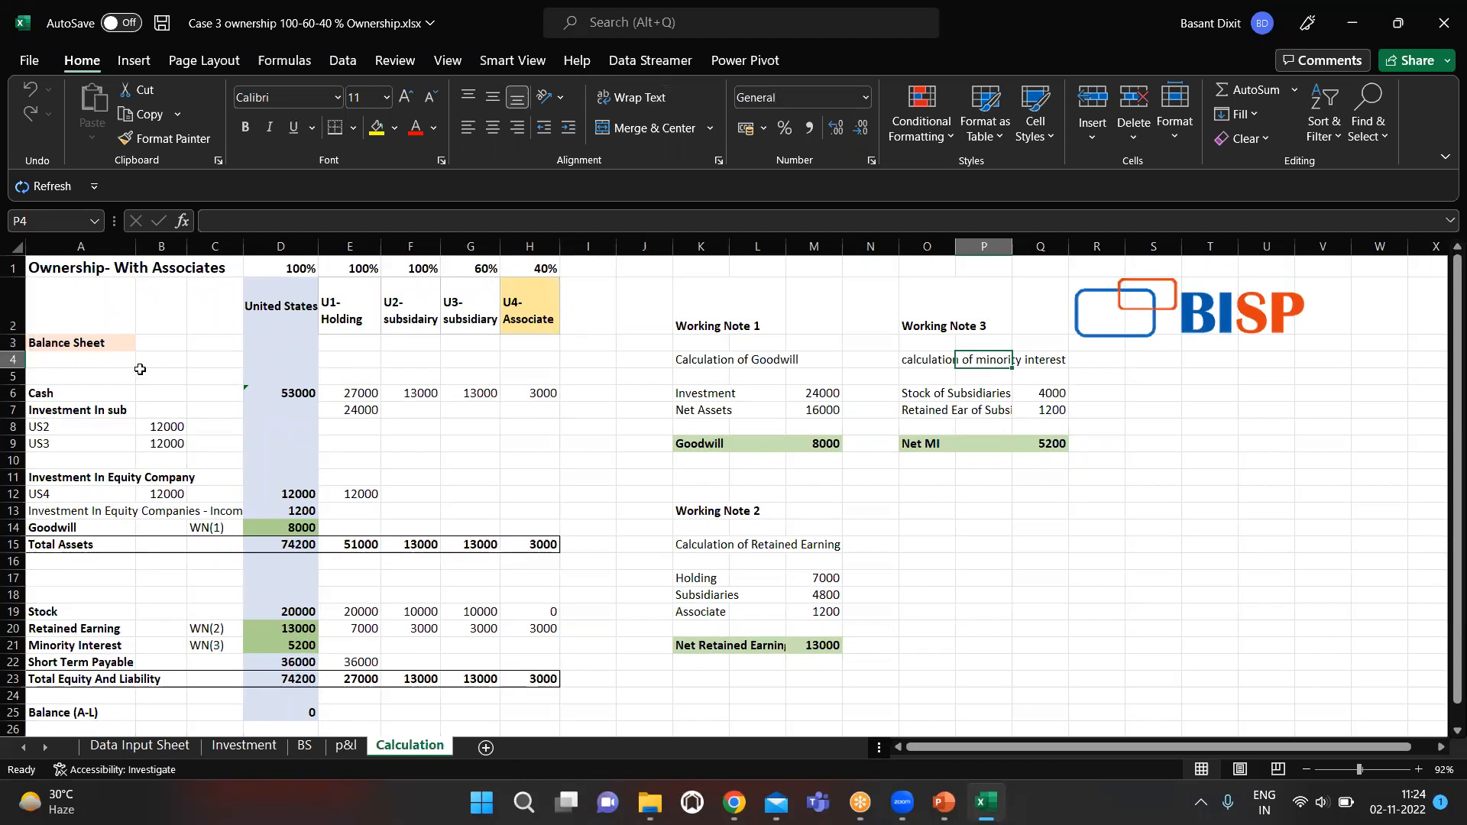
key(Down)
key(Down)
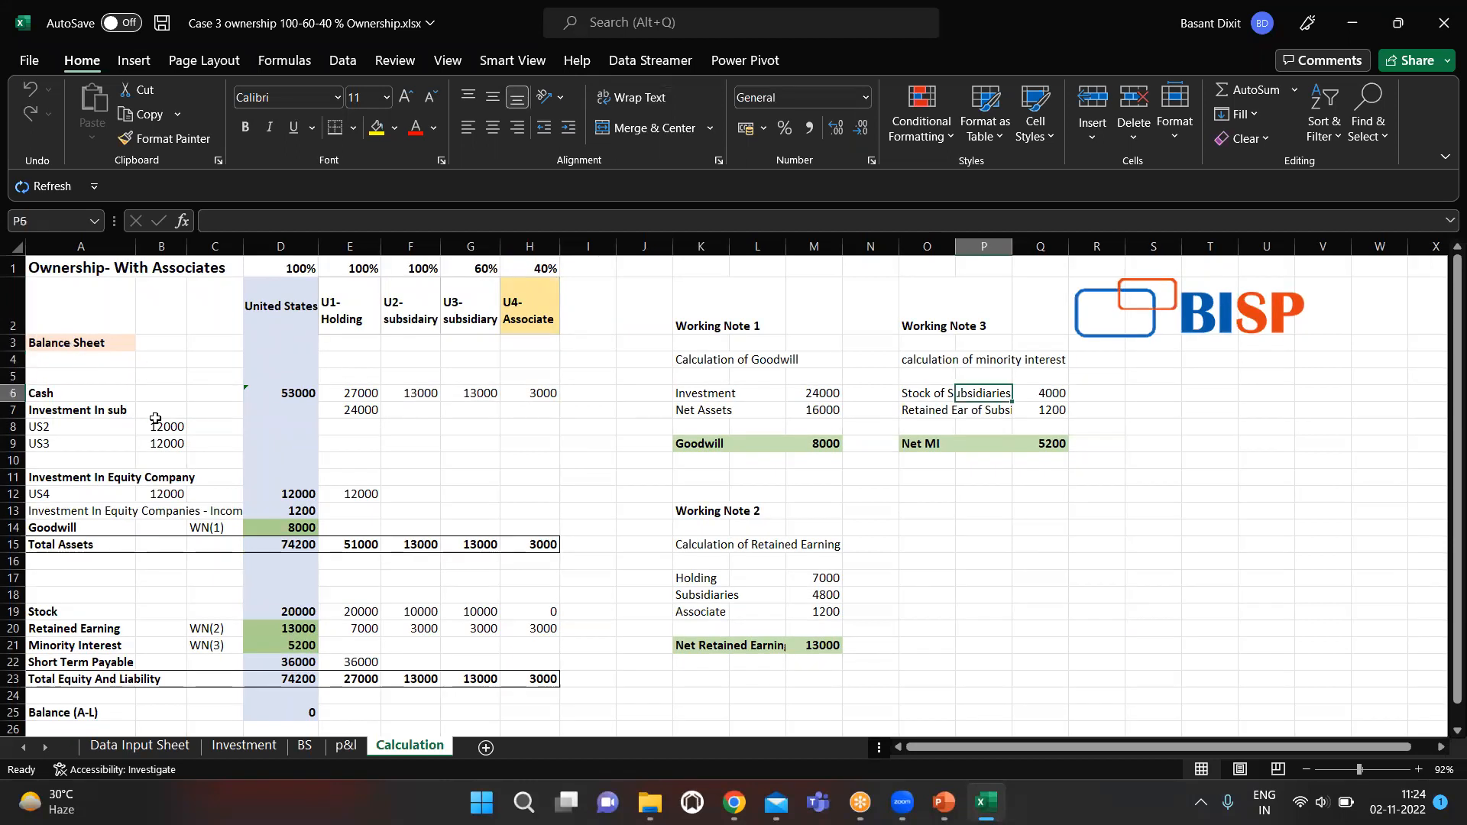
key(Down)
key(Down)
key(Down)
key(Down)
key(Down)
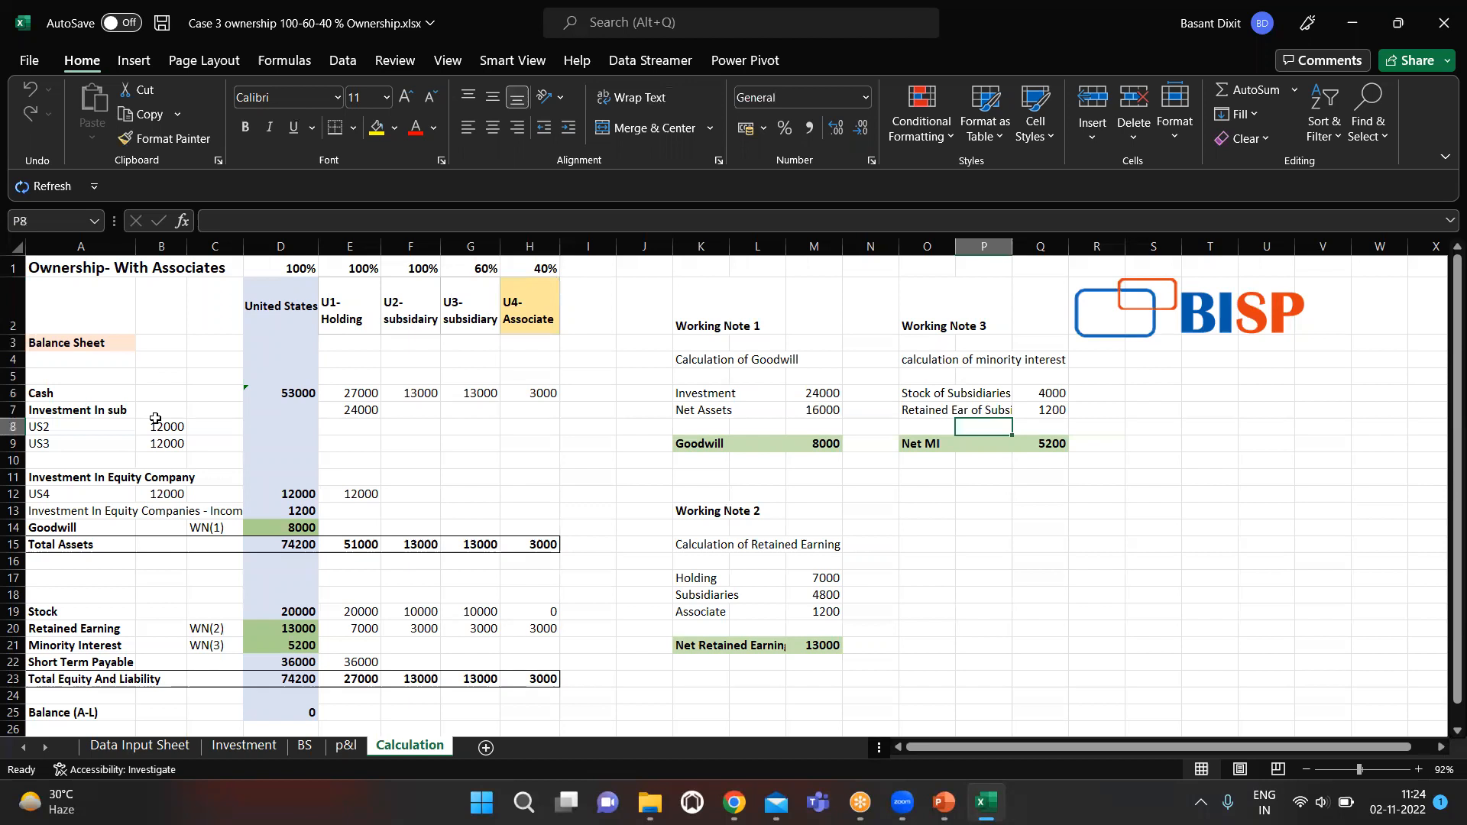
key(Down)
key(Down)
key(Down)
key(Left)
key(Left)
key(Left)
key(Left)
key(Left)
key(Left)
key(Left)
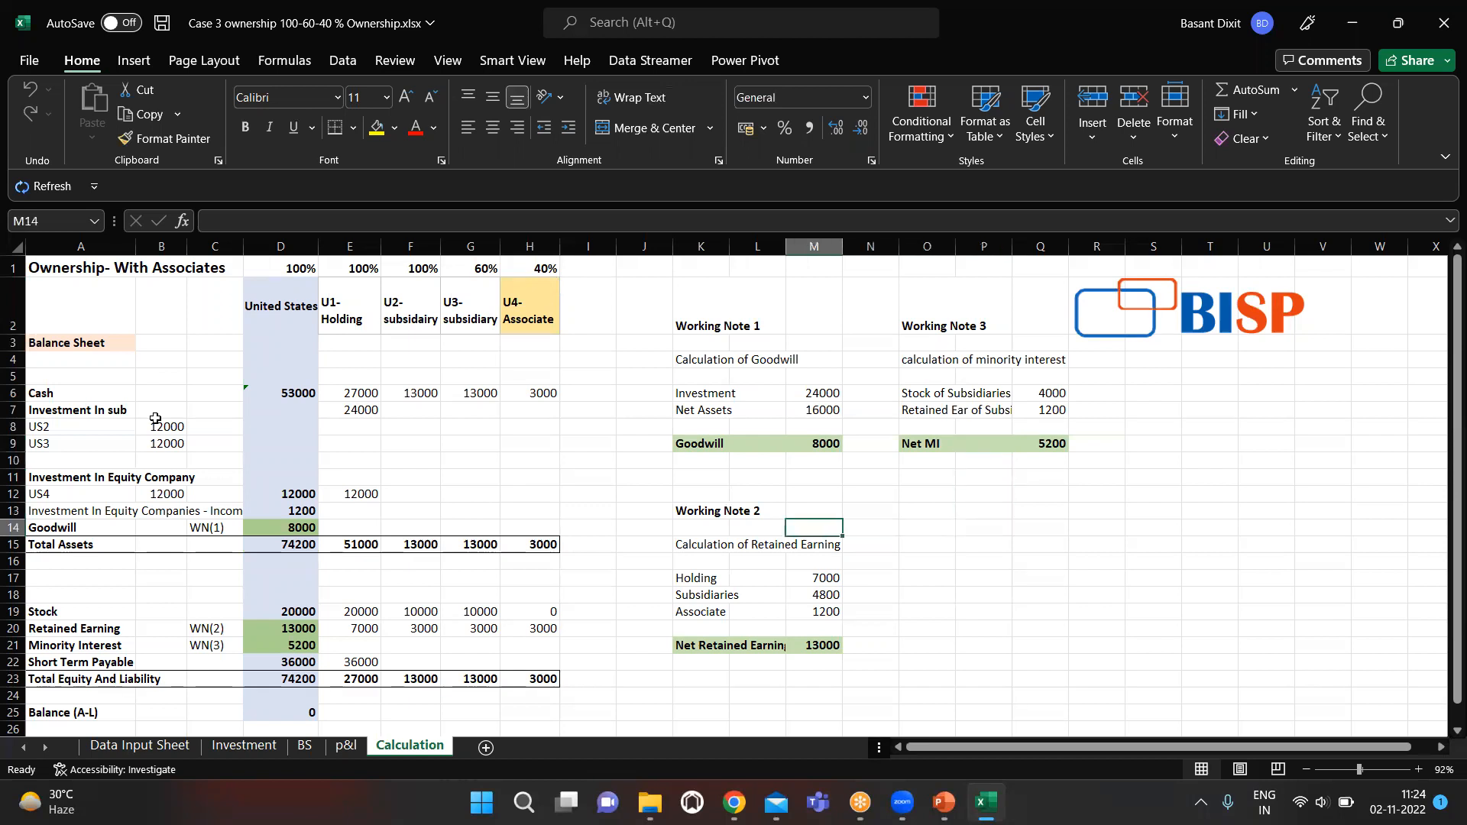
key(Left)
key(Left)
key(Left)
key(Left)
key(Left)
key(Left)
key(Up)
key(Up)
key(Left)
key(Up)
key(Up)
key(Up)
key(Up)
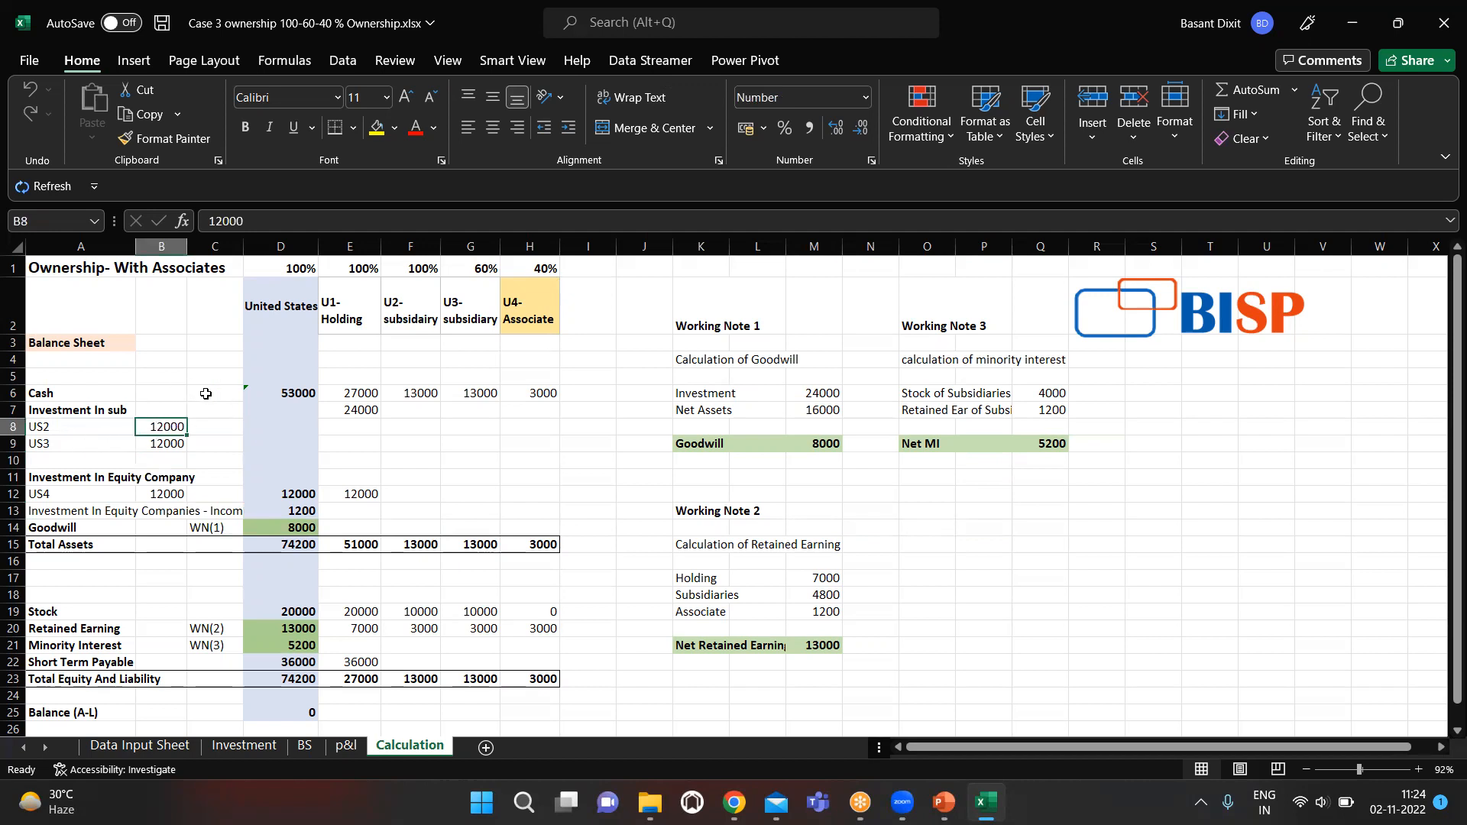
Examine the US4 amount under Investment In Equity Company in cell B12.
key(Down)
key(Down)
key(Down)
key(Left)
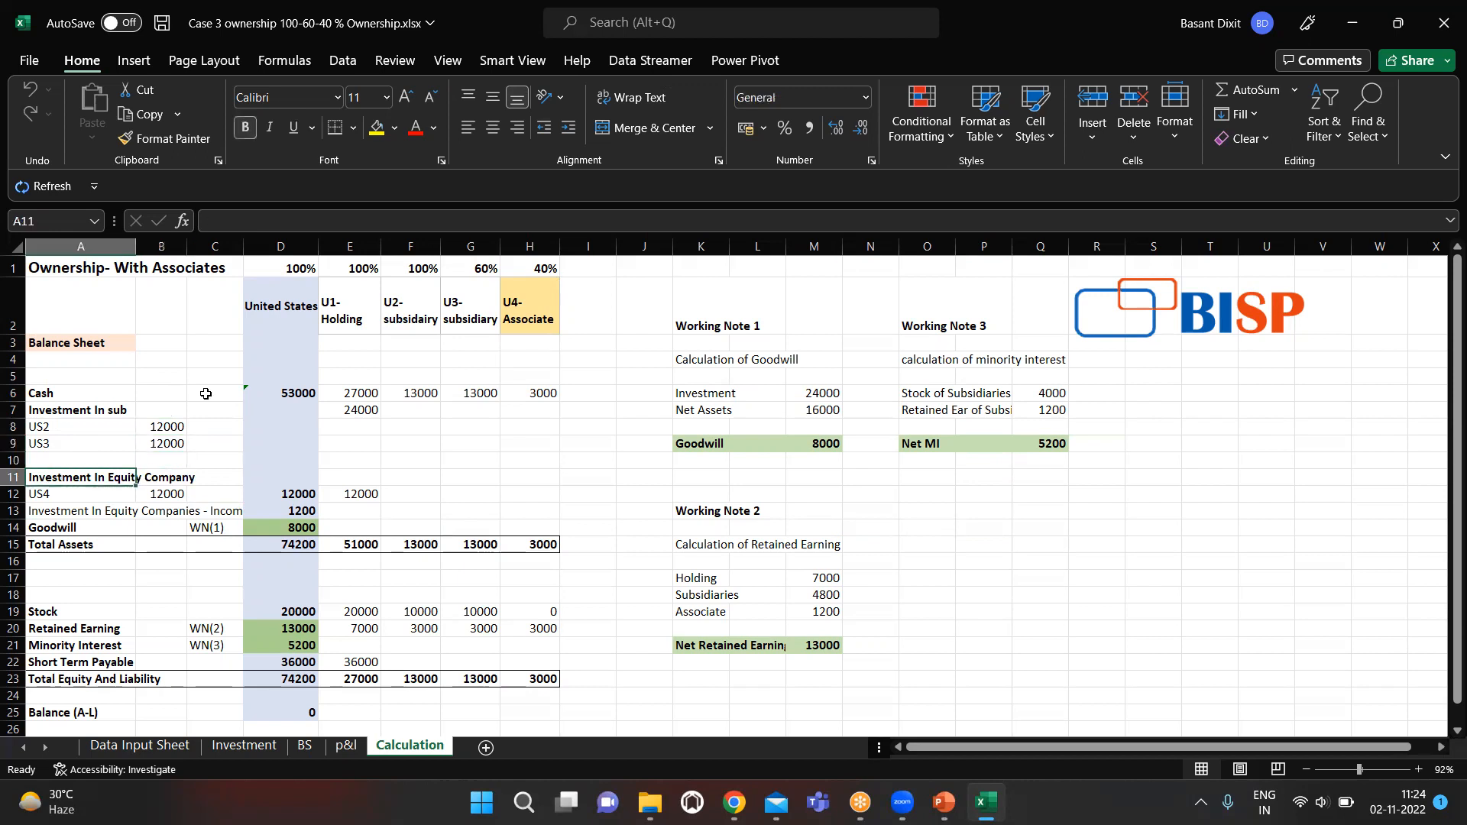
key(Down)
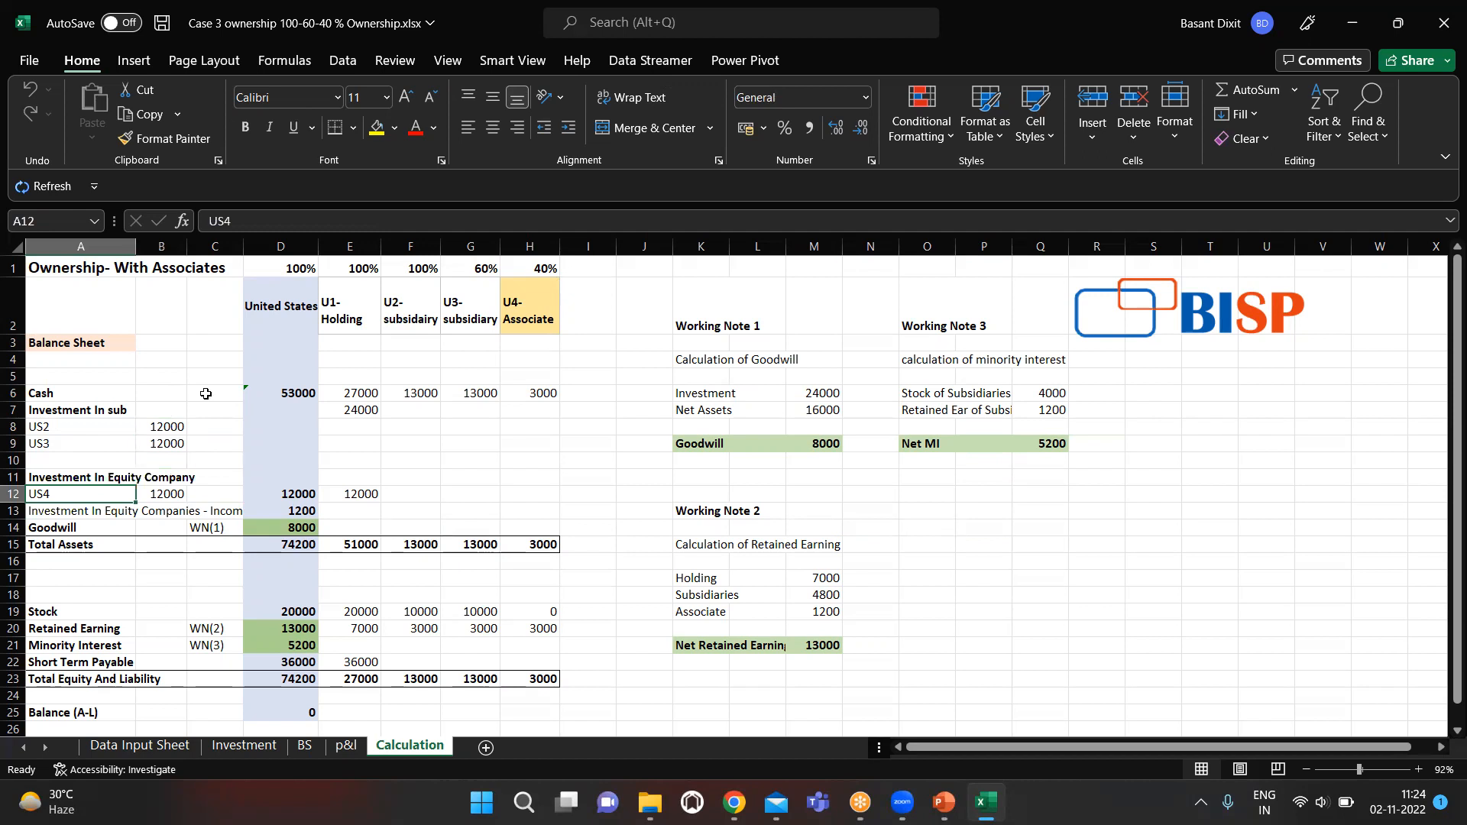
key(Right)
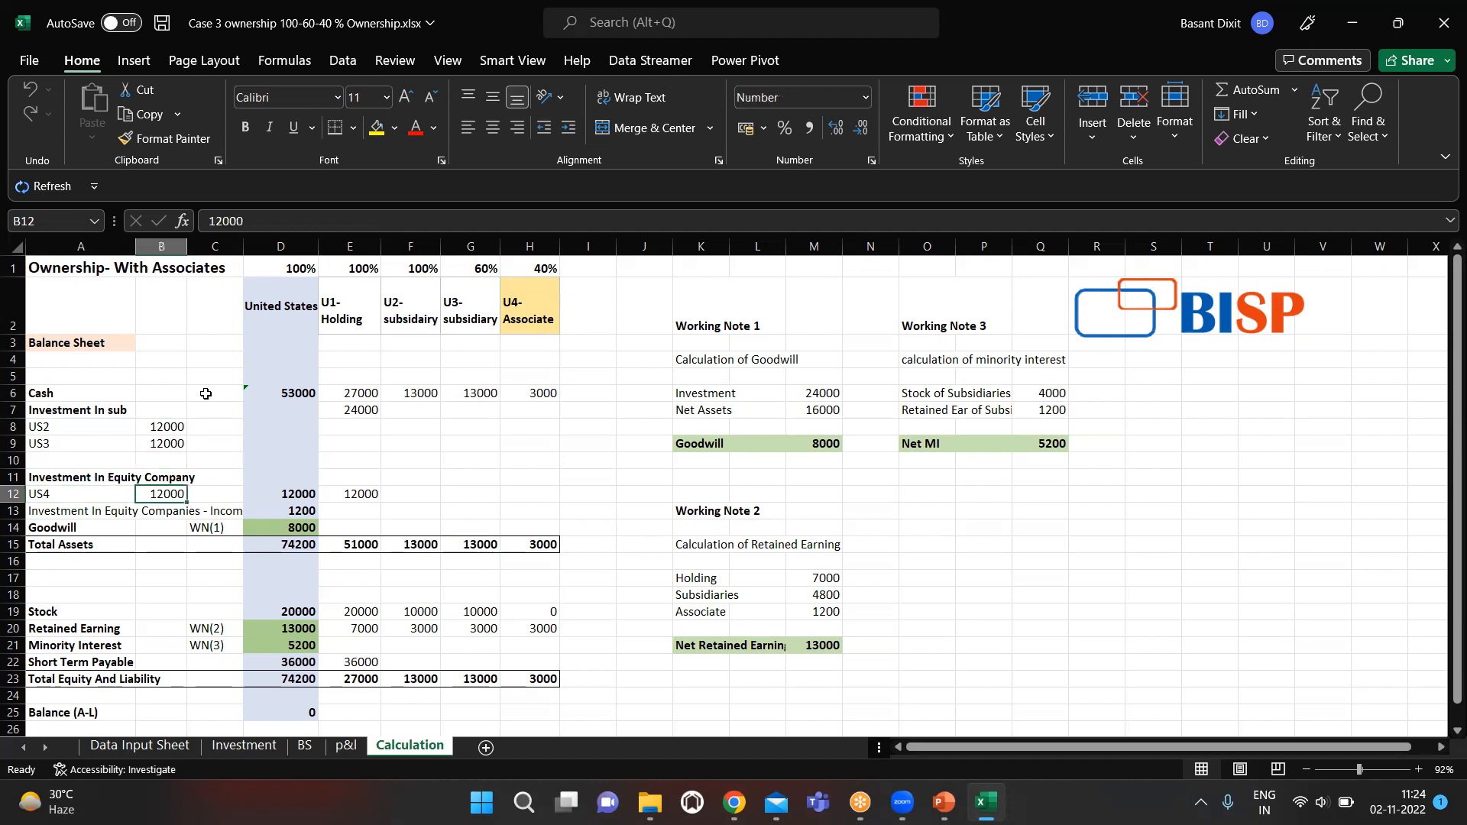
Examine the formula behind the U1-Holding column's Investment In sub figure in cell E7.
key(Right)
key(Right)
key(Right)
key(Up)
key(Up)
key(Down)
key(Down)
key(Up)
key(Up)
key(Up)
key(Up)
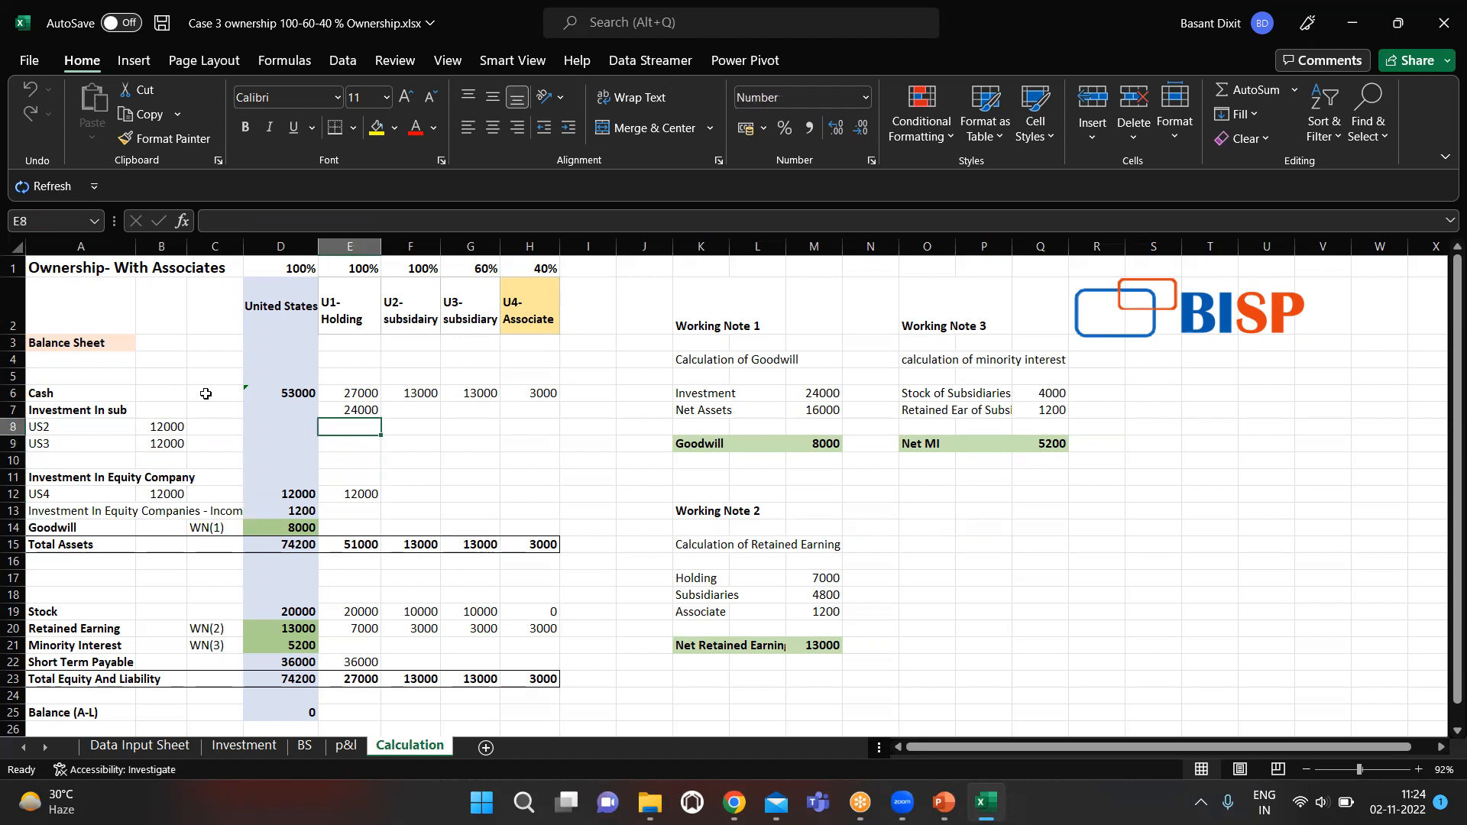
key(Up)
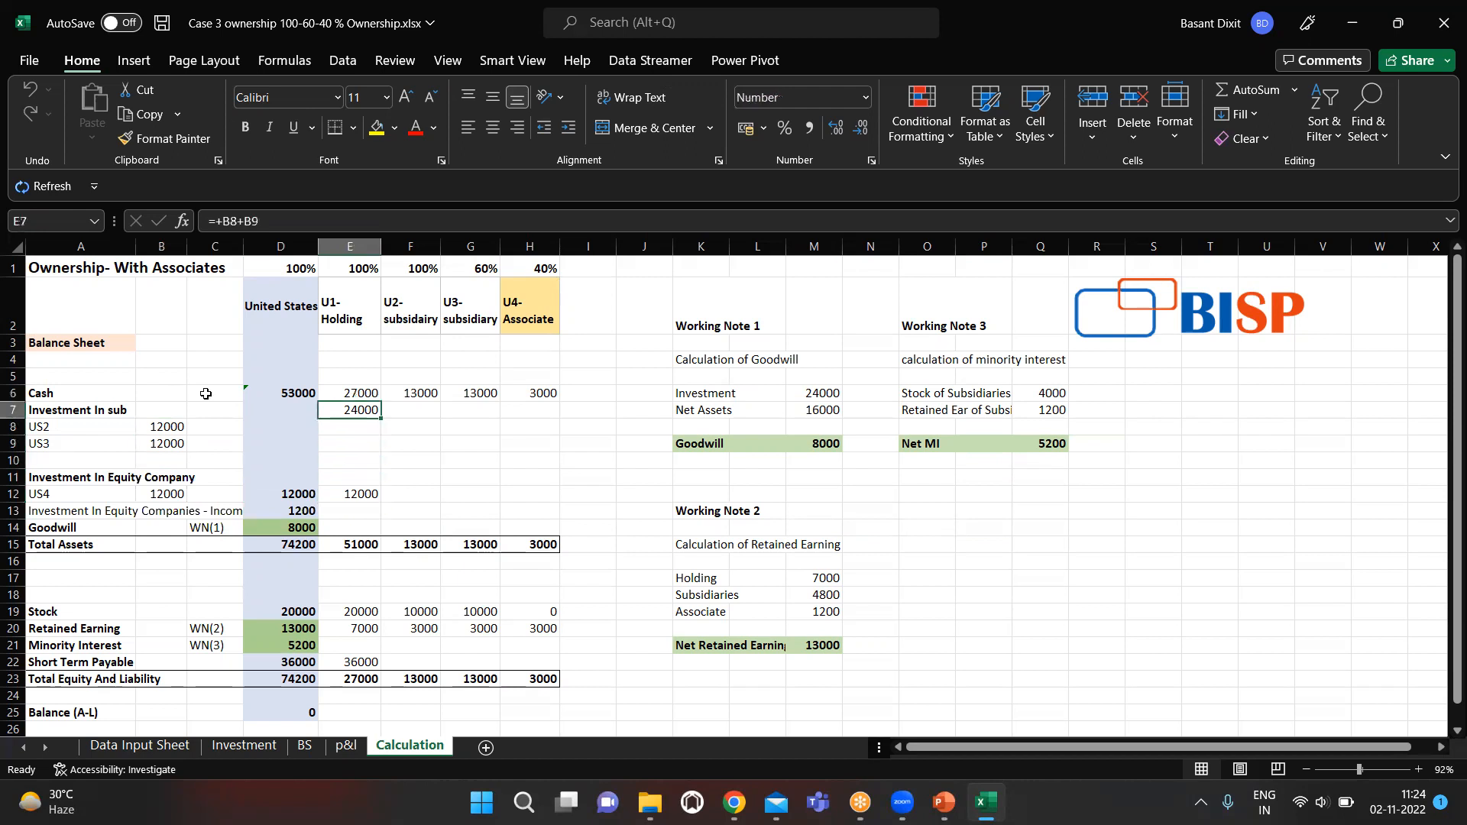
Inspect the cells referenced by the Investment formula in Working Note 1's goodwill calculation, cell M6.
key(Down)
key(Down)
key(Down)
key(Down)
key(Down)
key(Up)
key(Down)
key(Right)
key(Down)
key(Down)
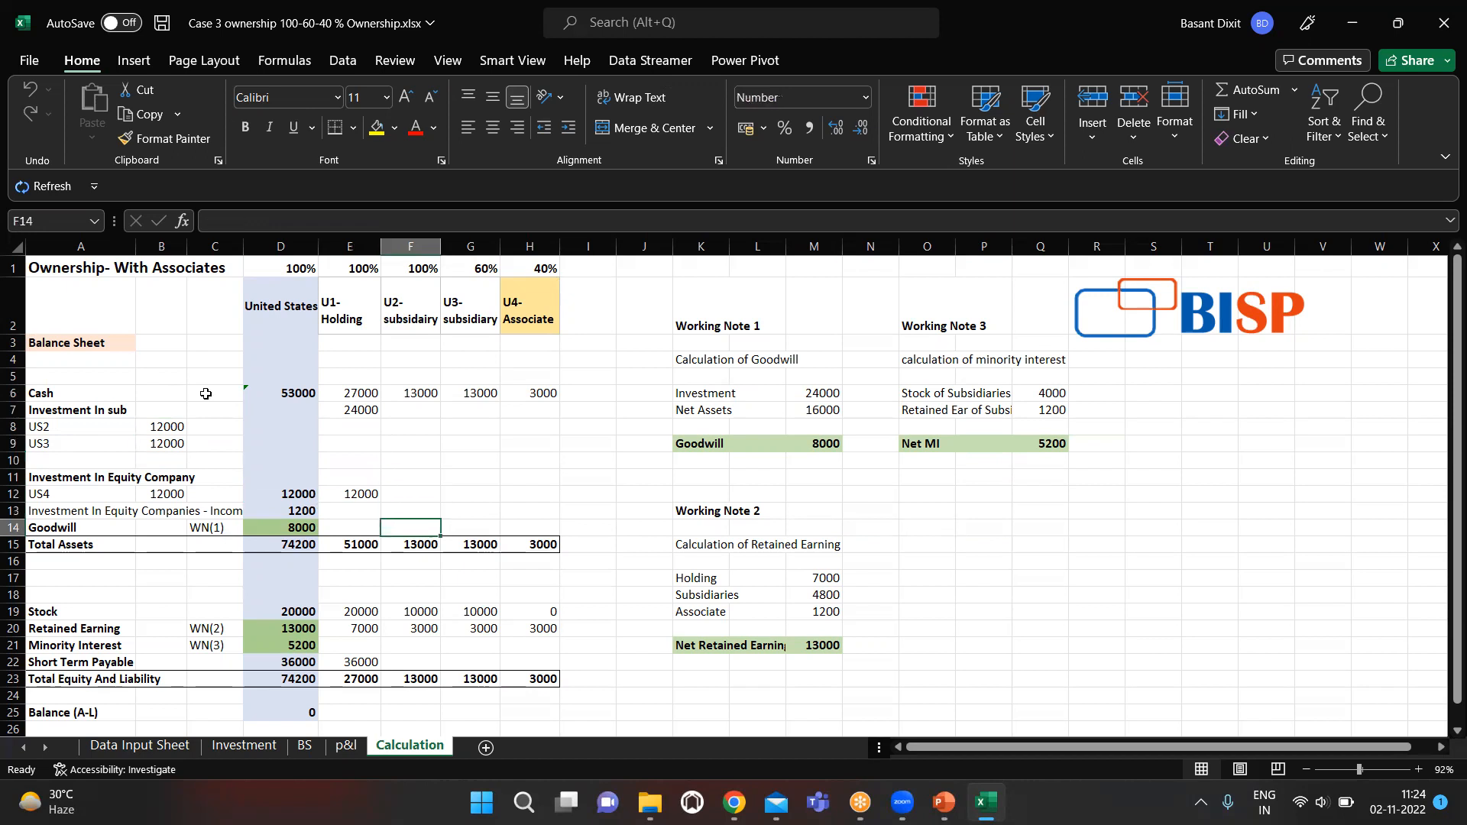
key(Right)
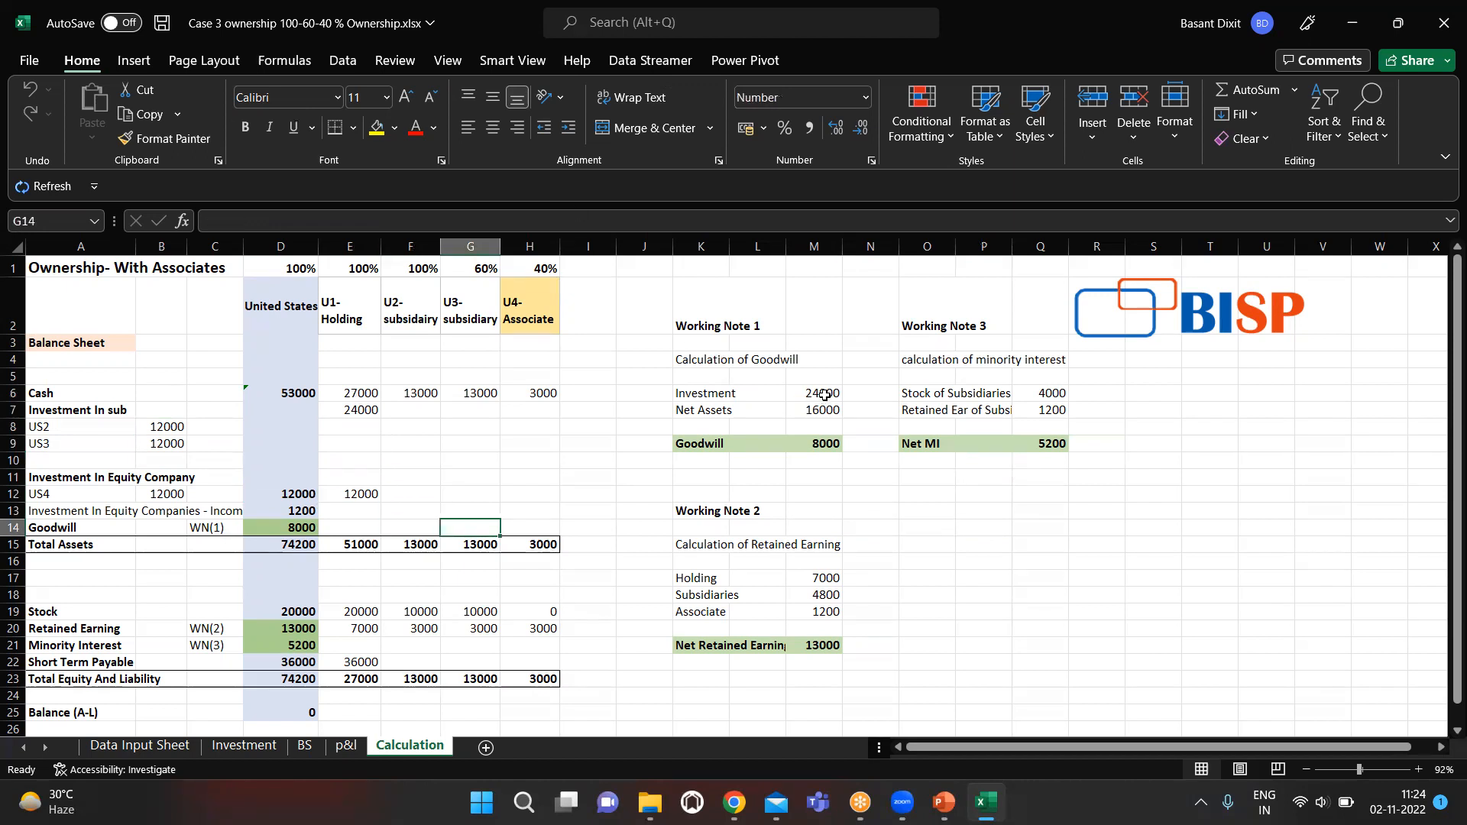
click(826, 391)
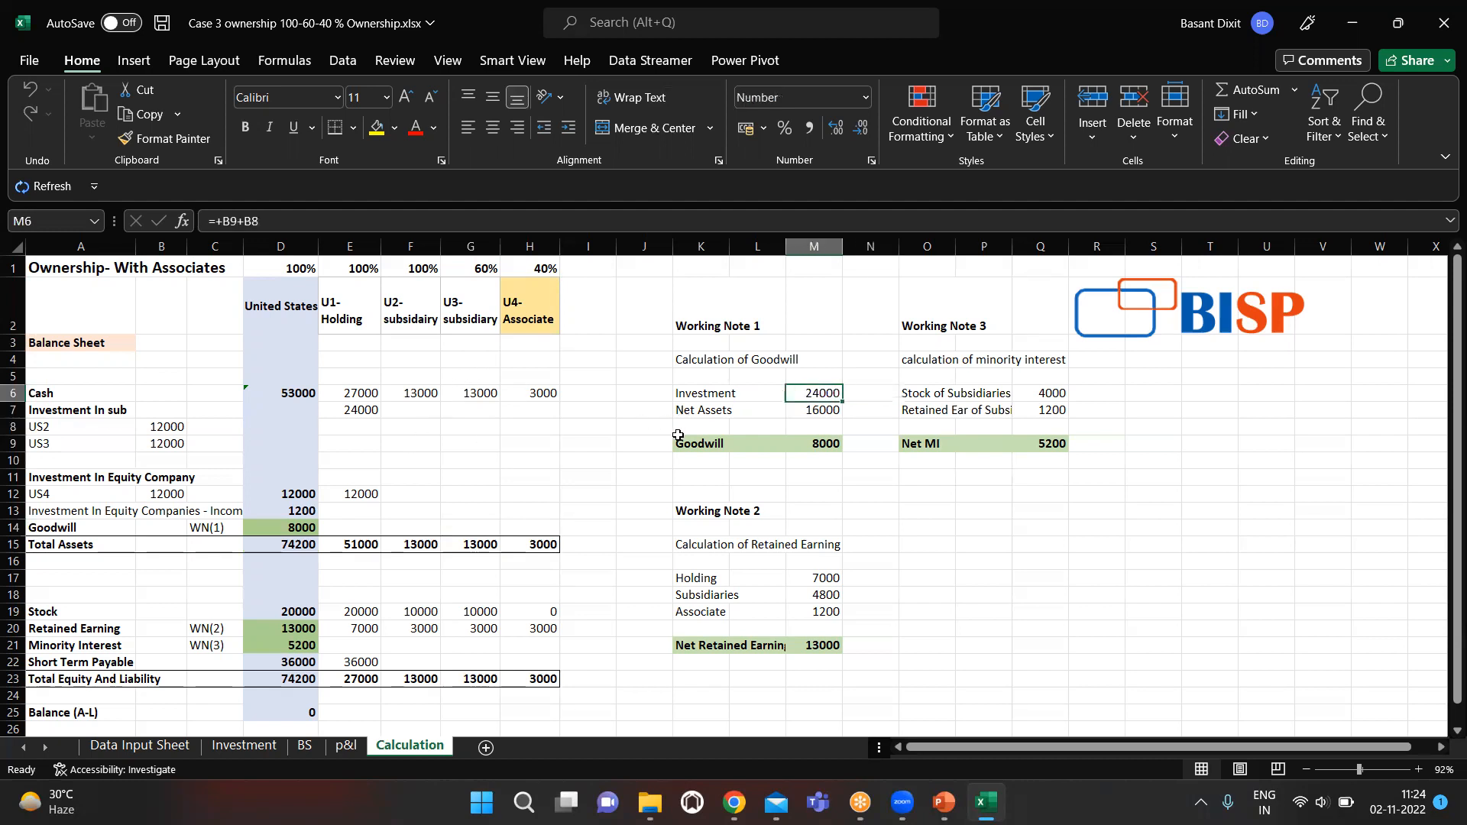
key(F2)
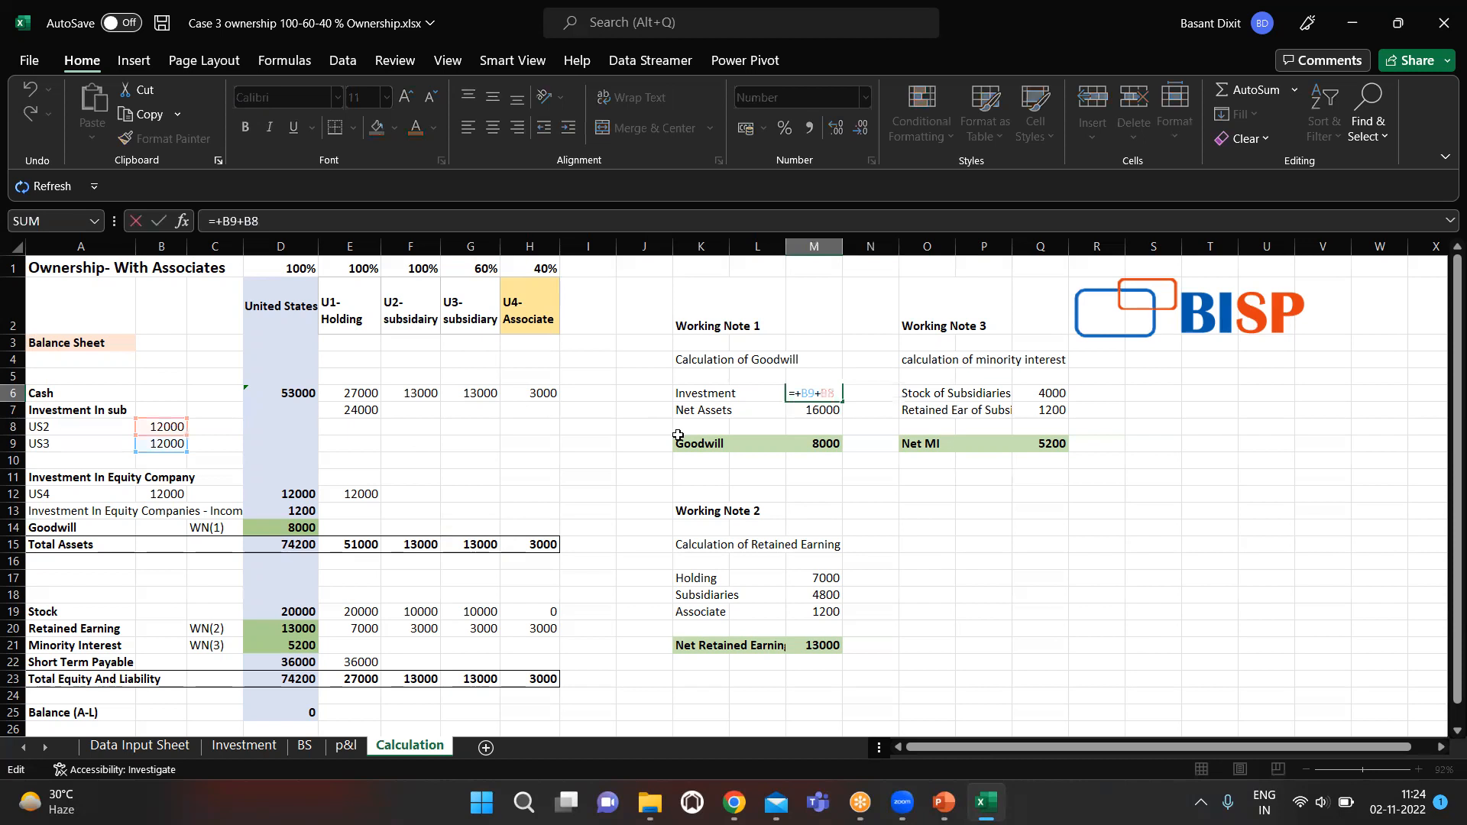
key(Return)
Enter a net assets check formula in cell N7 that adds F19*1 and G19*.60.
key(Right)
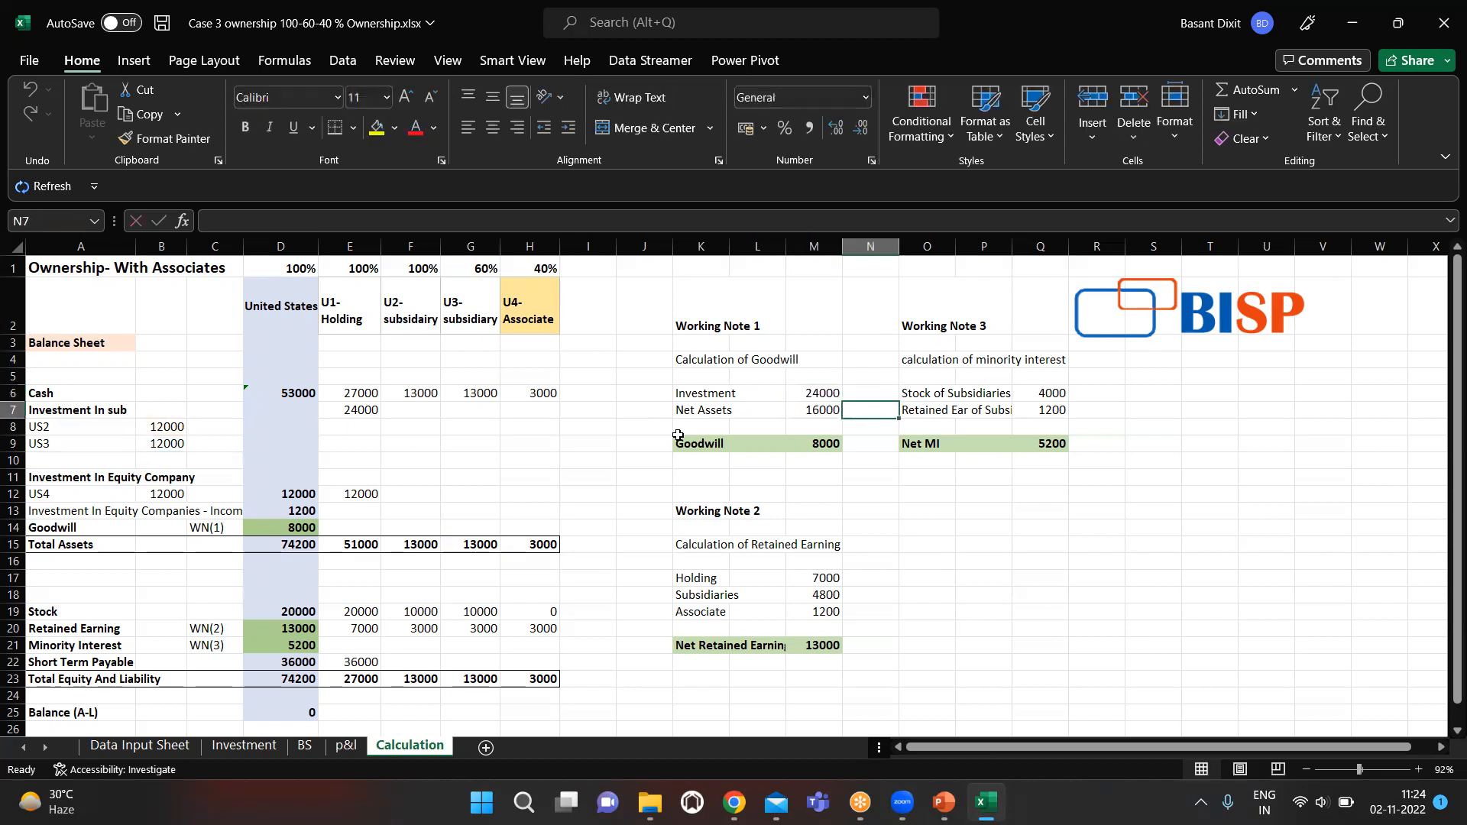
text(+)
key(Left)
key(Down)
key(Down)
key(Down)
key(Down)
key(Left)
key(Left)
key(Left)
key(Left)
key(Down)
key(Down)
key(Down)
key(Left)
key(Down)
key(Down)
key(Left)
key(Left)
key(Down)
key(Down)
key(Down)
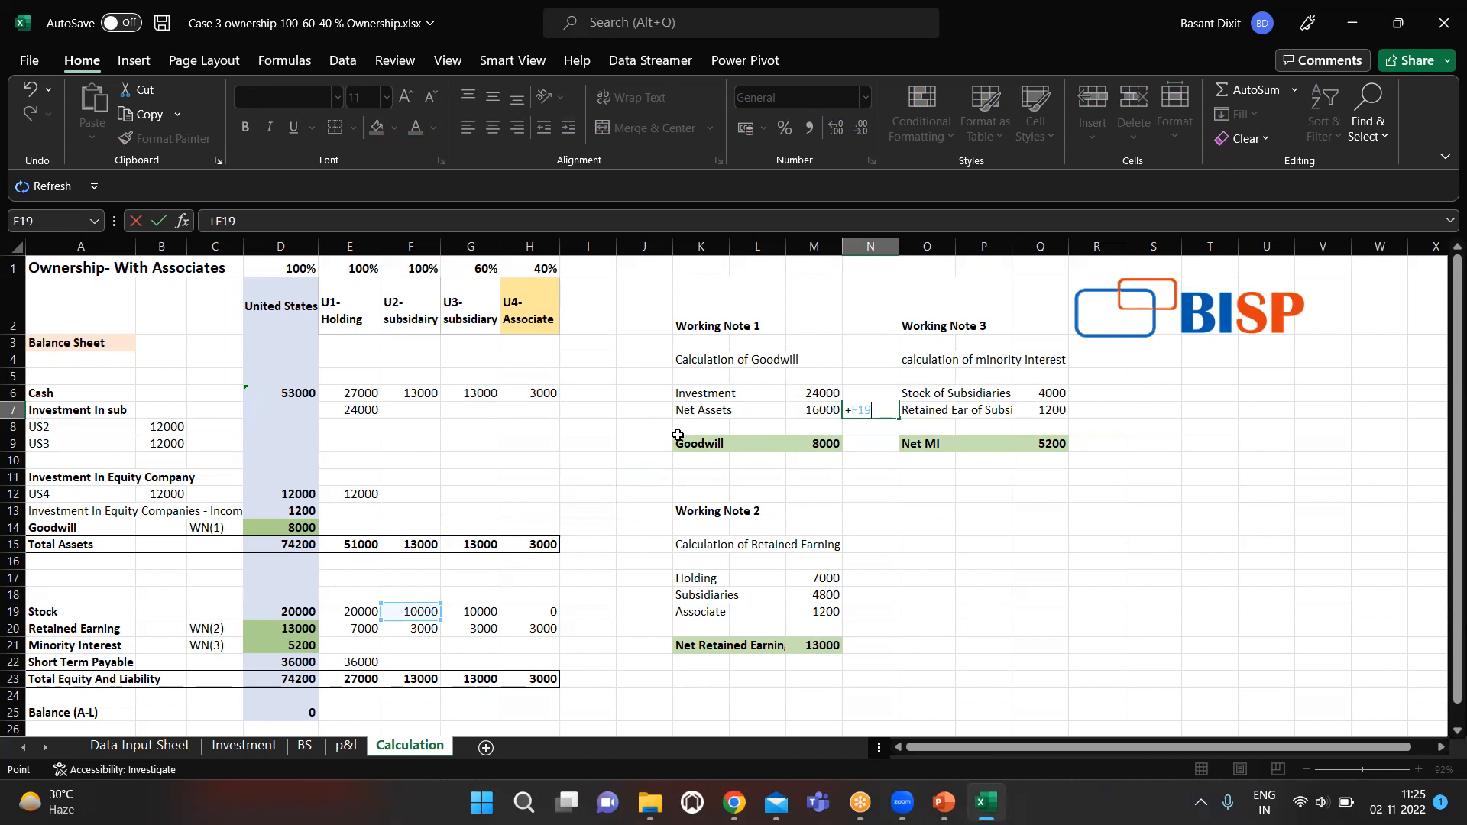
text(*1+)
key(Left)
key(Left)
key(Down)
key(Left)
key(Down)
key(Down)
key(Down)
key(Left)
key(Down)
key(Down)
key(Down)
key(Left)
key(Left)
key(Down)
key(Down)
key(Down)
key(Left)
key(Down)
key(Down)
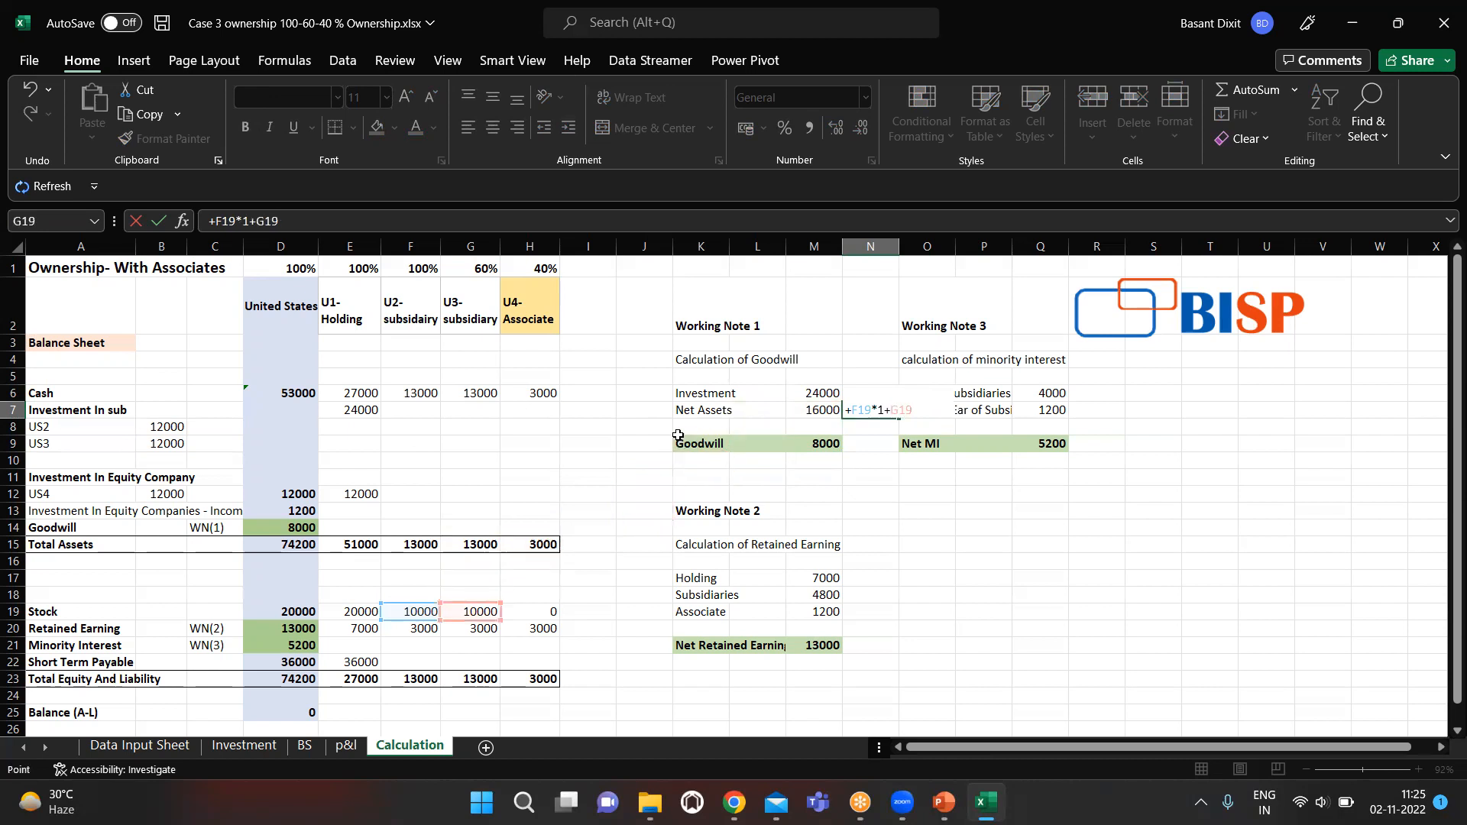
text(*.60)
key(Return)
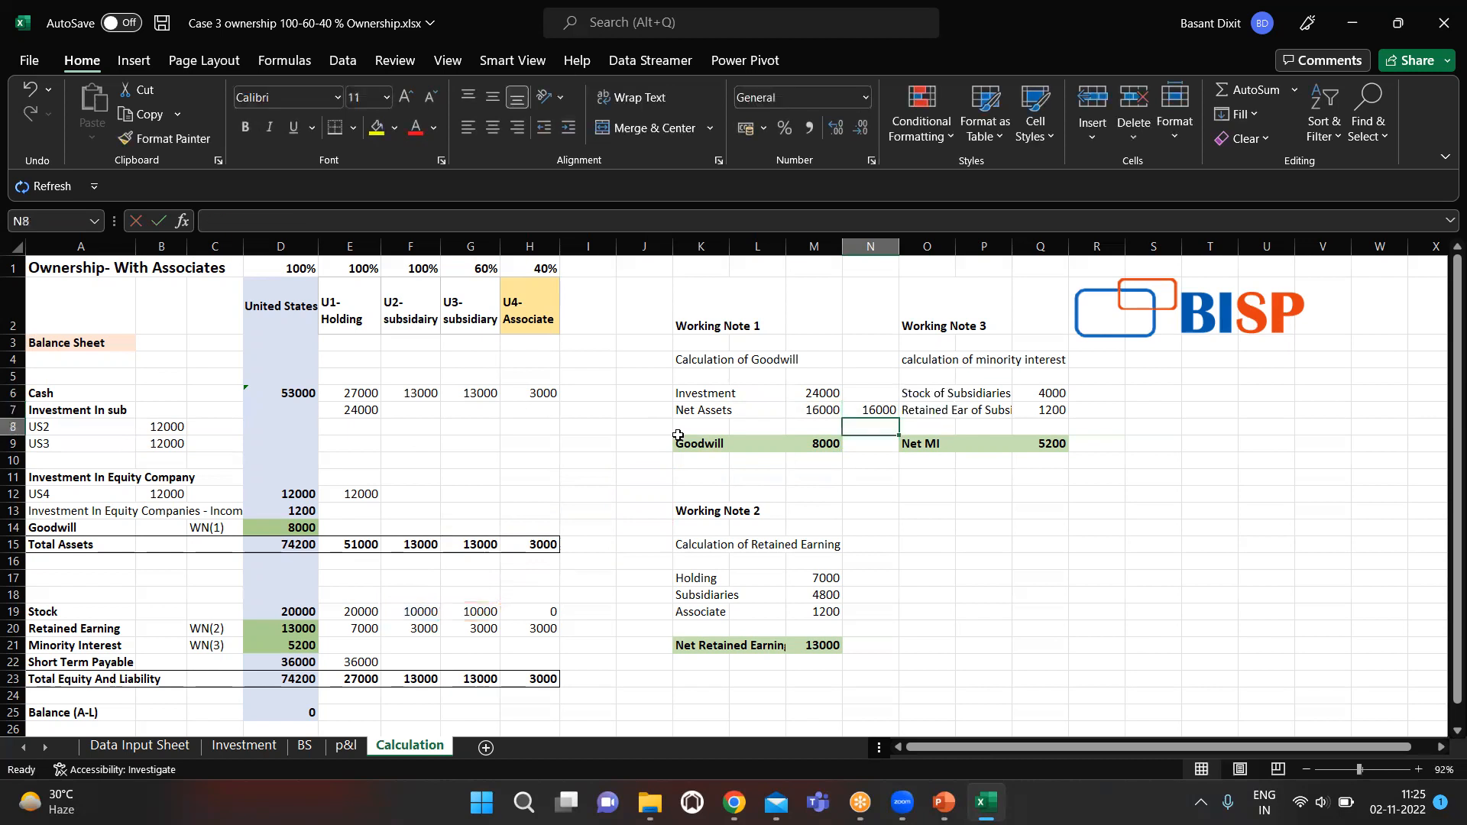
Clear the net assets check formula from cell N7.
key(Up)
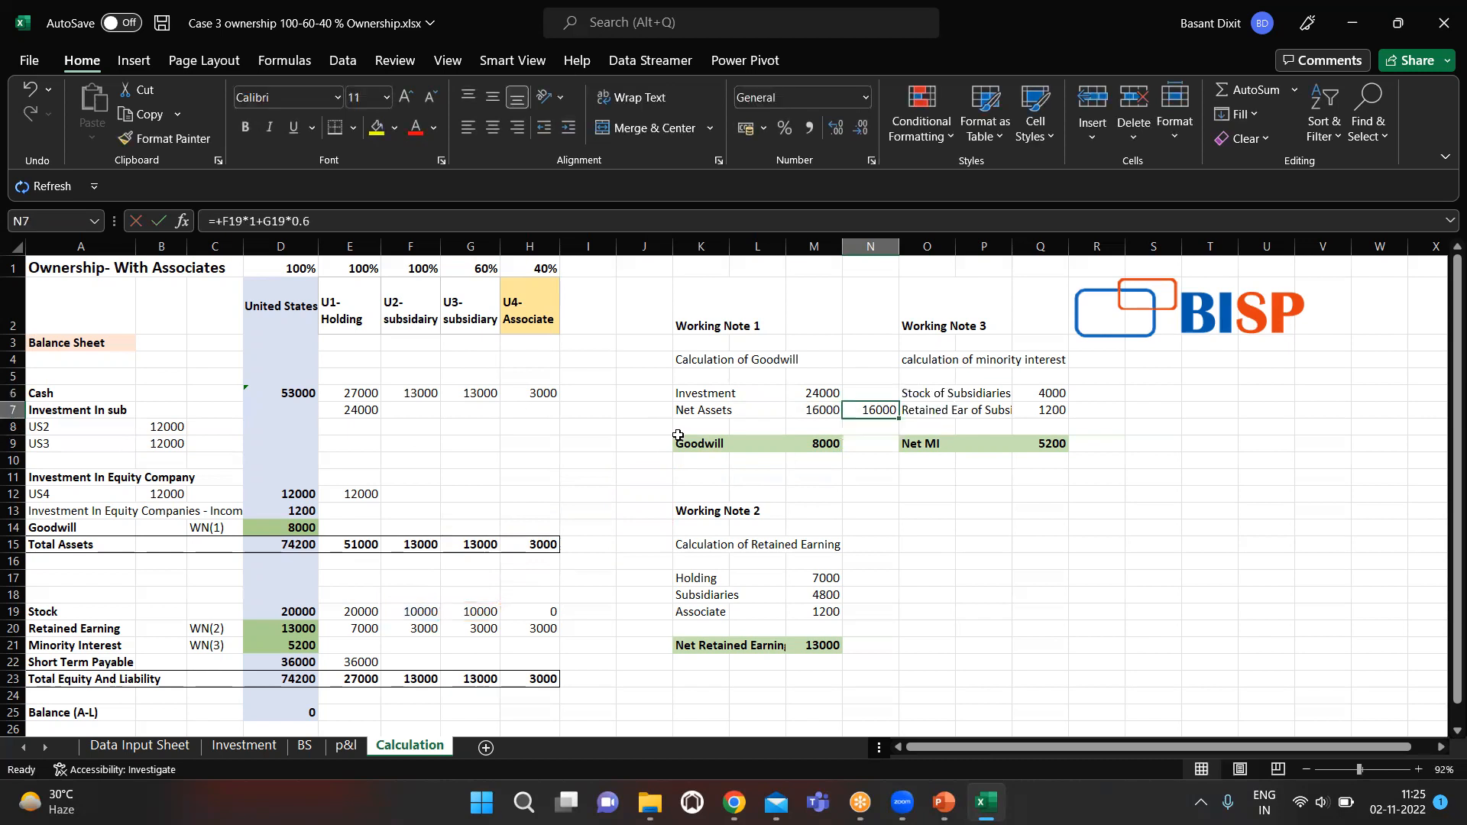
key(Delete)
key(Left)
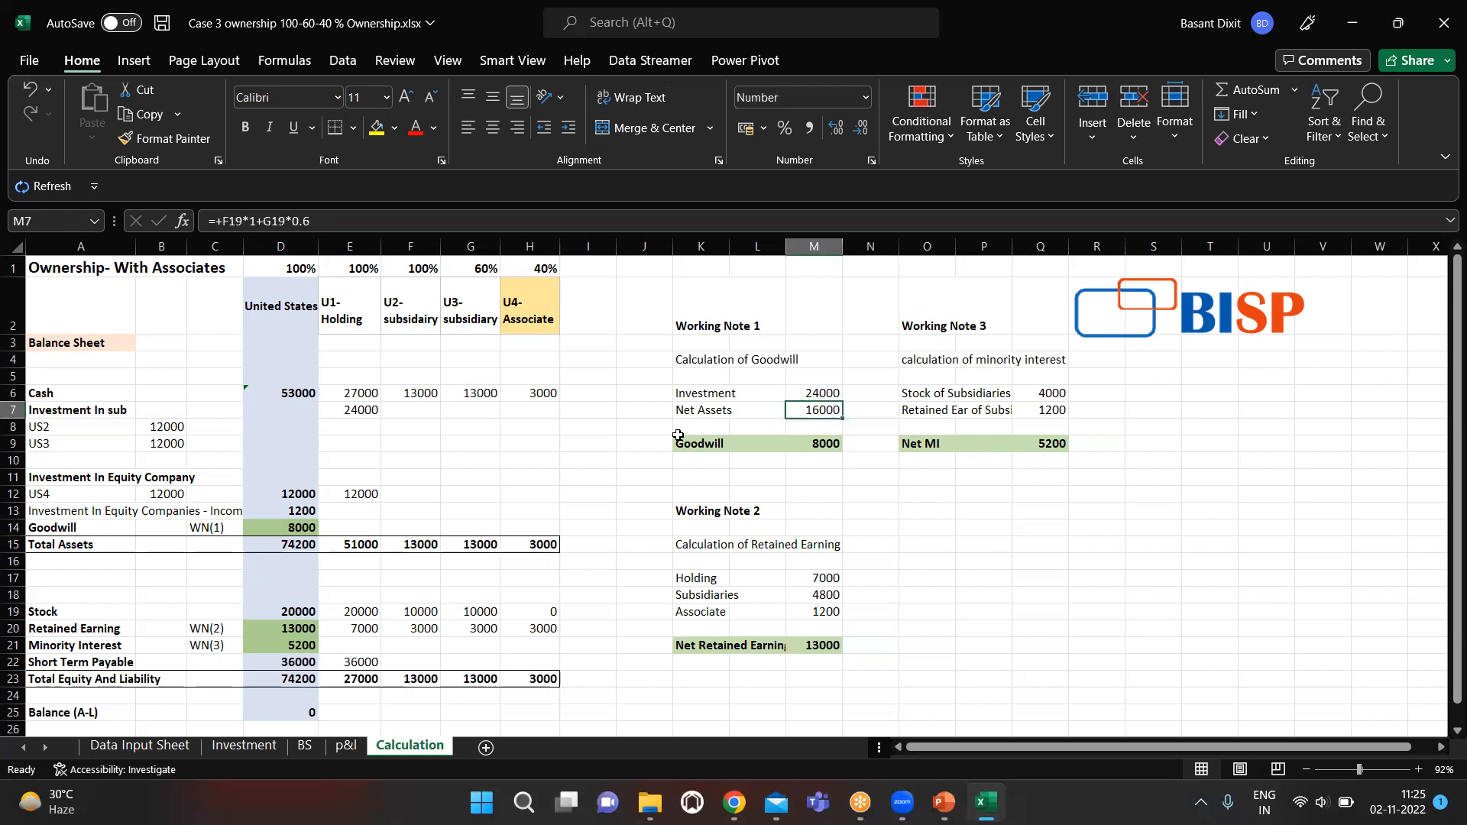
Examine how Goodwill in cell M9 is derived from the Investment and Net Assets rows.
key(Down)
key(Down)
key(Up)
key(Up)
key(Up)
key(Down)
key(Down)
key(Down)
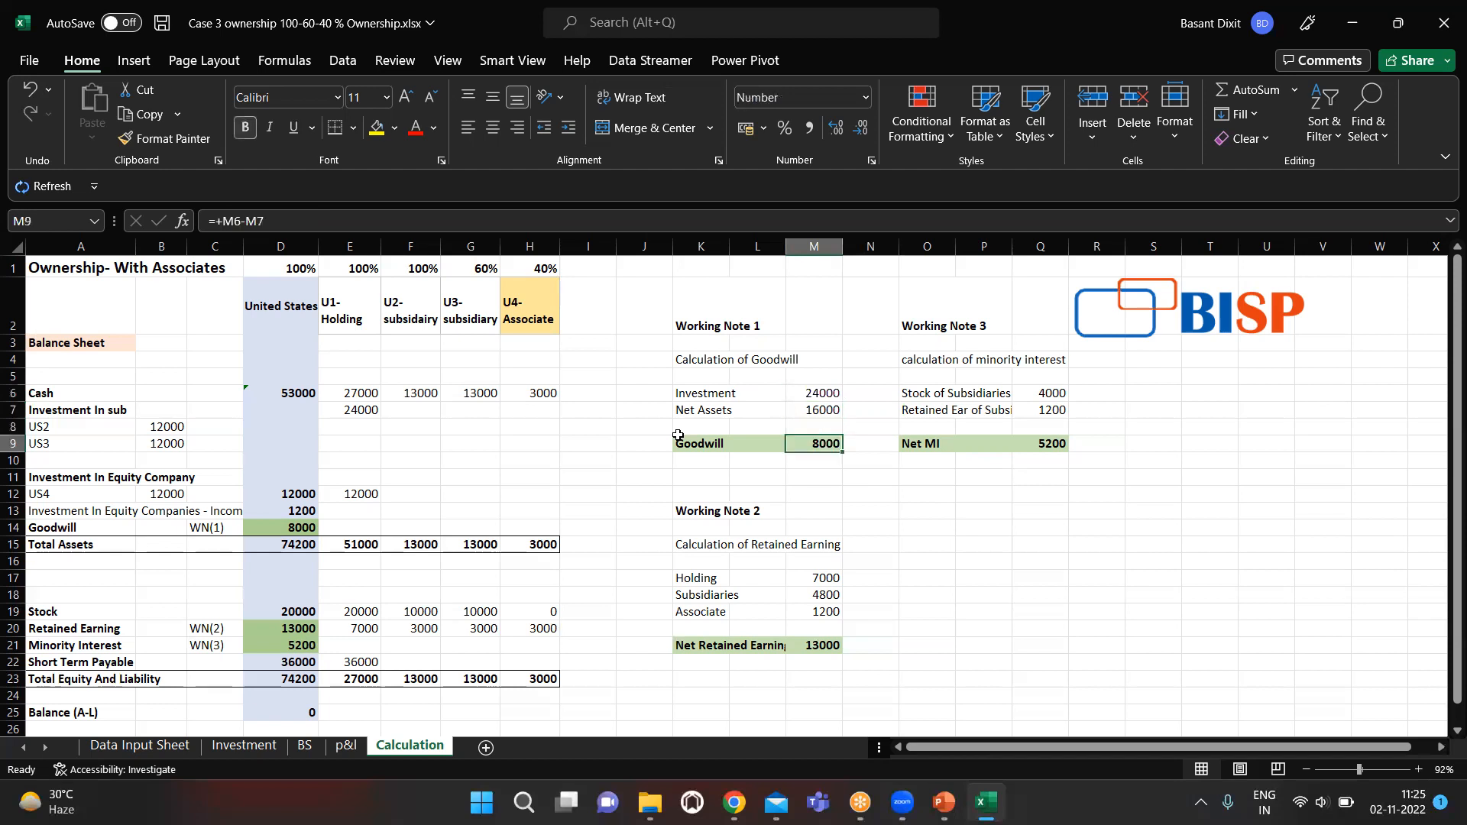
Inspect the Stock of Subsidiaries formula in Working Note 3's minority interest calculation, cell Q6.
key(Right)
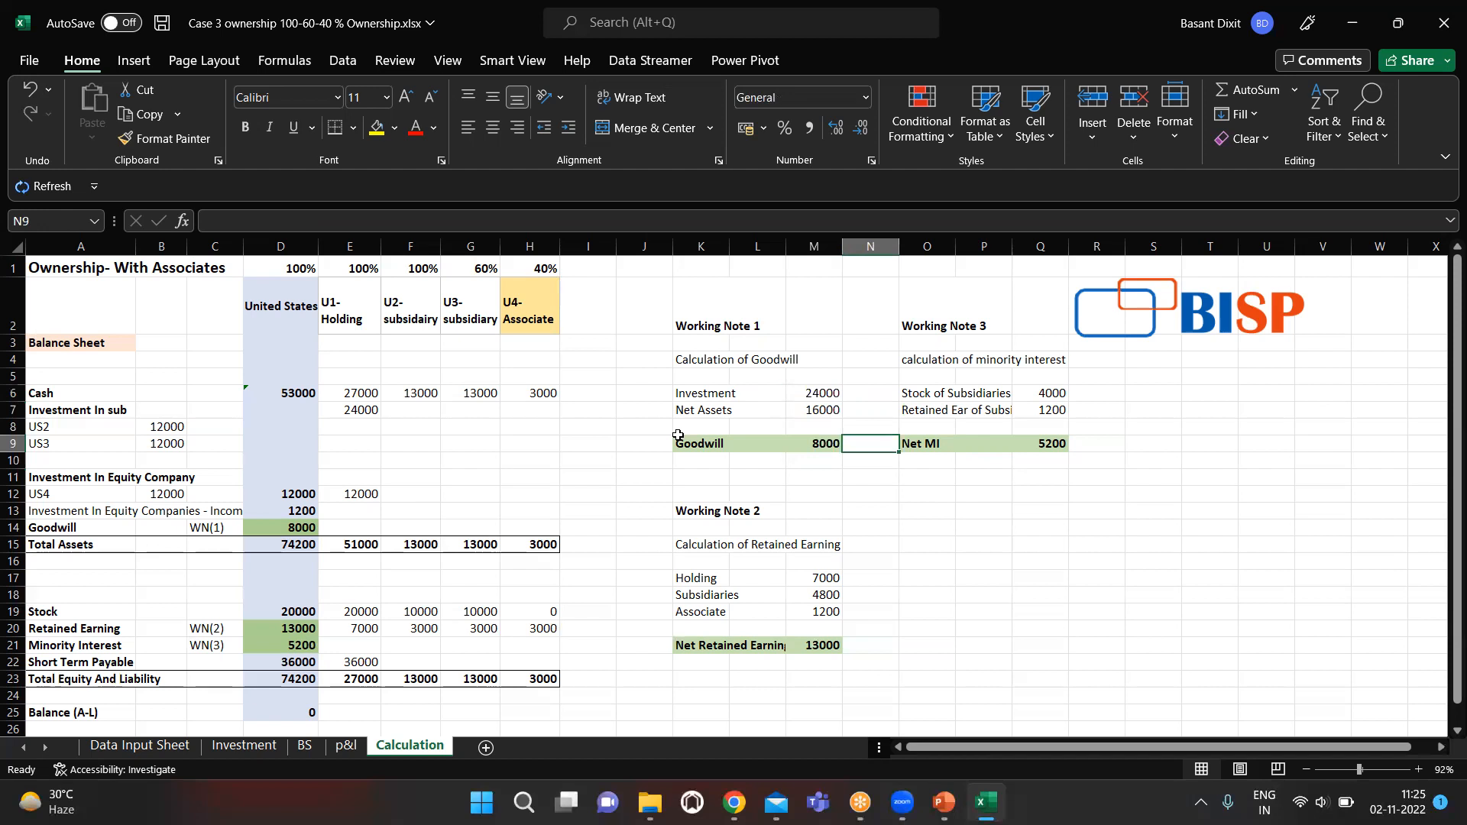
key(Right)
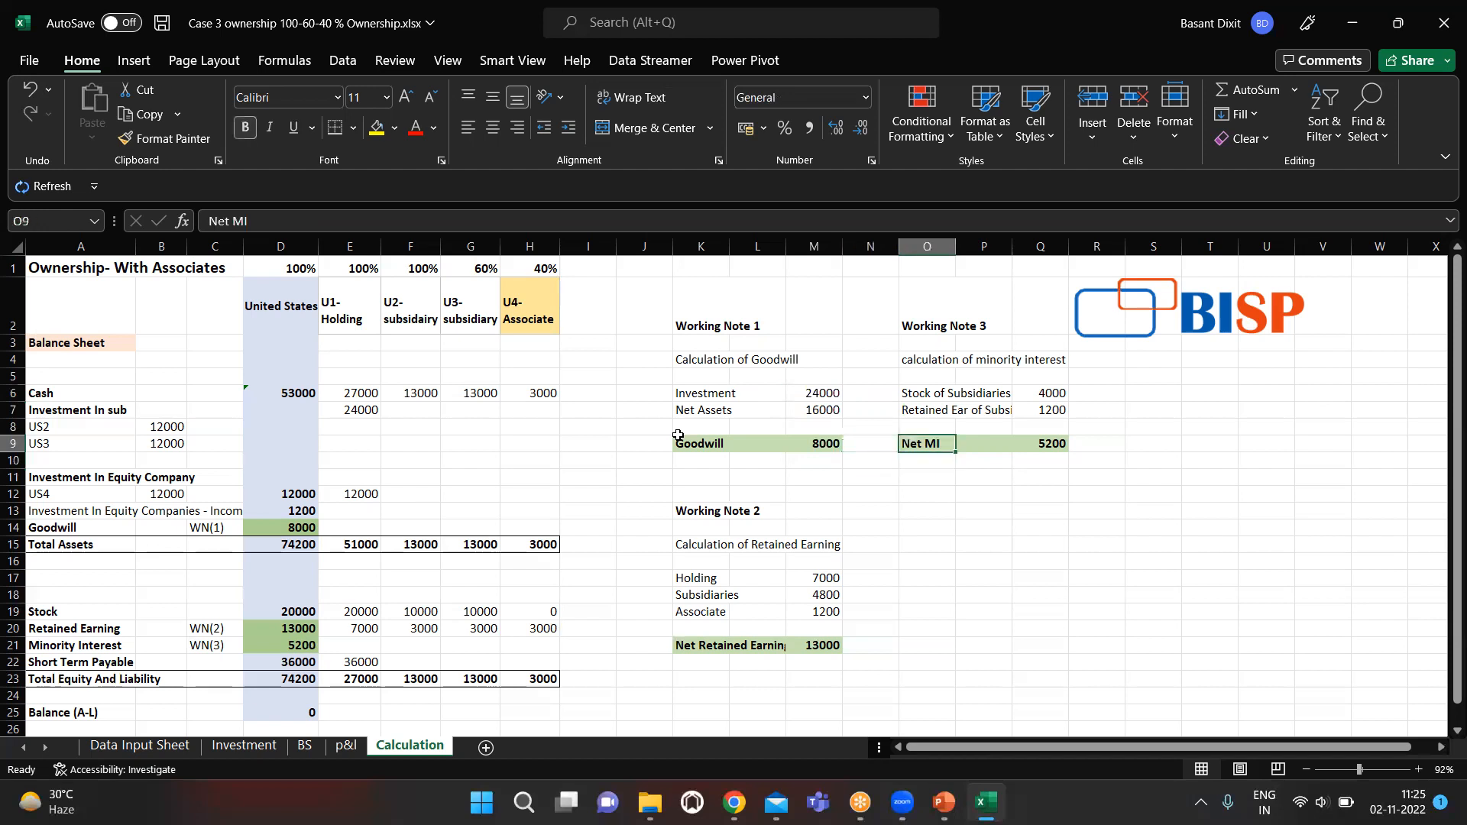
key(Up)
key(Right)
key(Up)
key(Up)
key(Left)
key(Right)
key(Right)
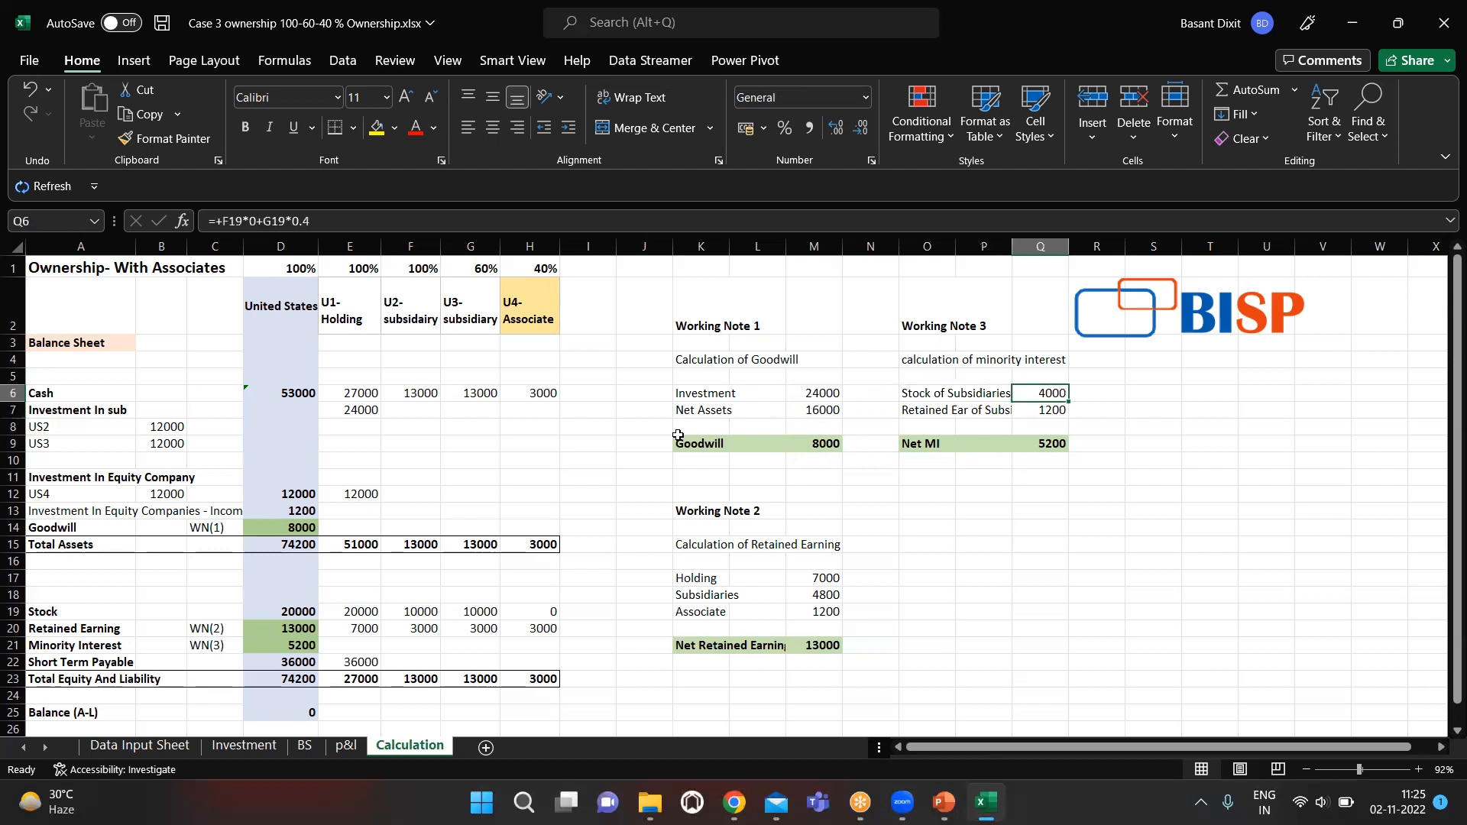
key(F2)
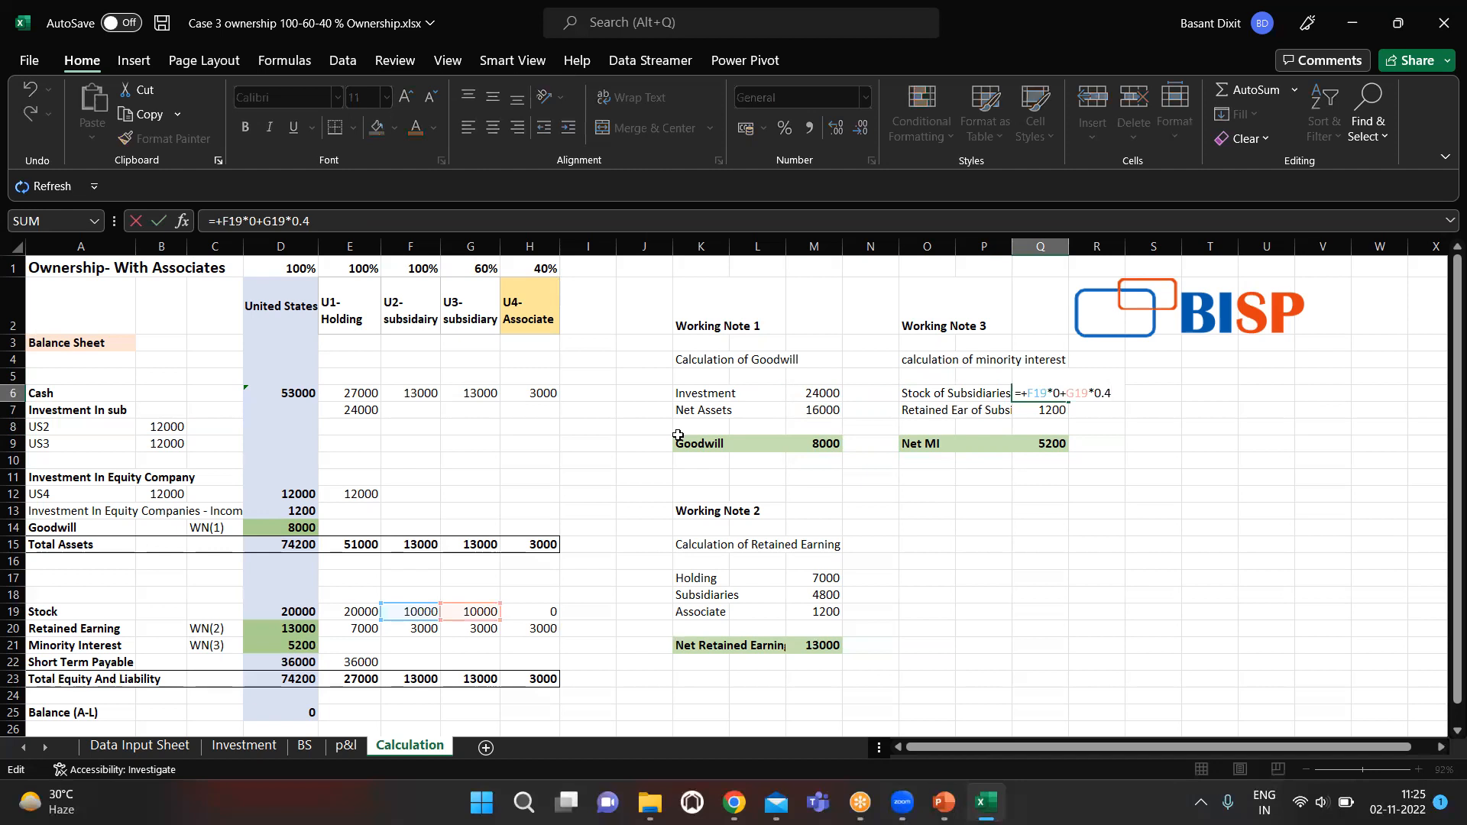
key(Tab)
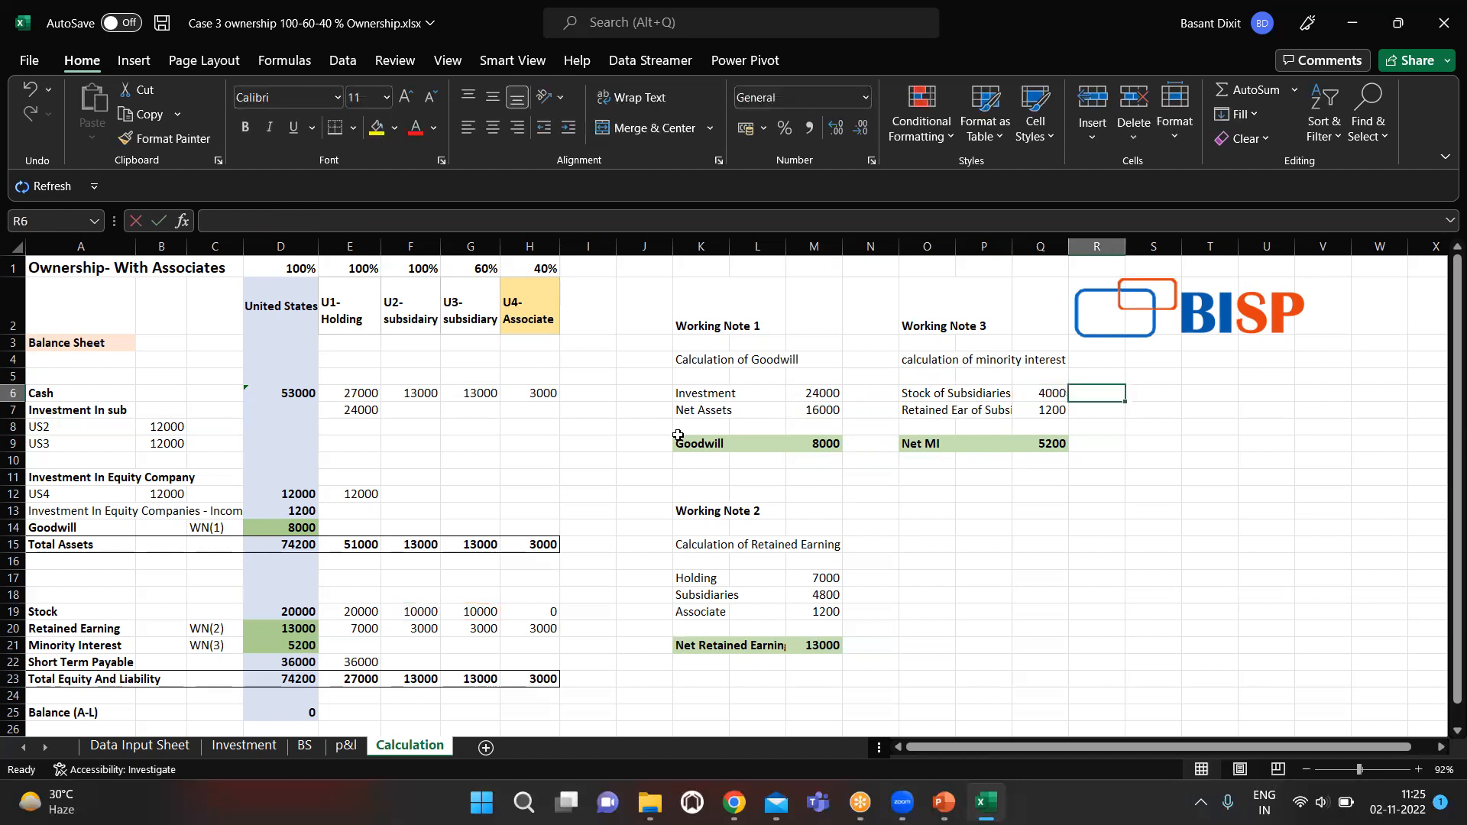
Enter a check formula in cell R6 for the minority share of subsidiaries' stock: +F19*0+G19*.40.
text(+)
key(Left)
key(Left)
key(Left)
key(Left)
key(Left)
key(Left)
key(Left)
key(Left)
key(Left)
key(Left)
key(Left)
key(Down)
key(Down)
key(Down)
key(Down)
key(Left)
key(Down)
key(Down)
key(Down)
key(Down)
key(Down)
key(Down)
key(Down)
key(Down)
key(Down)
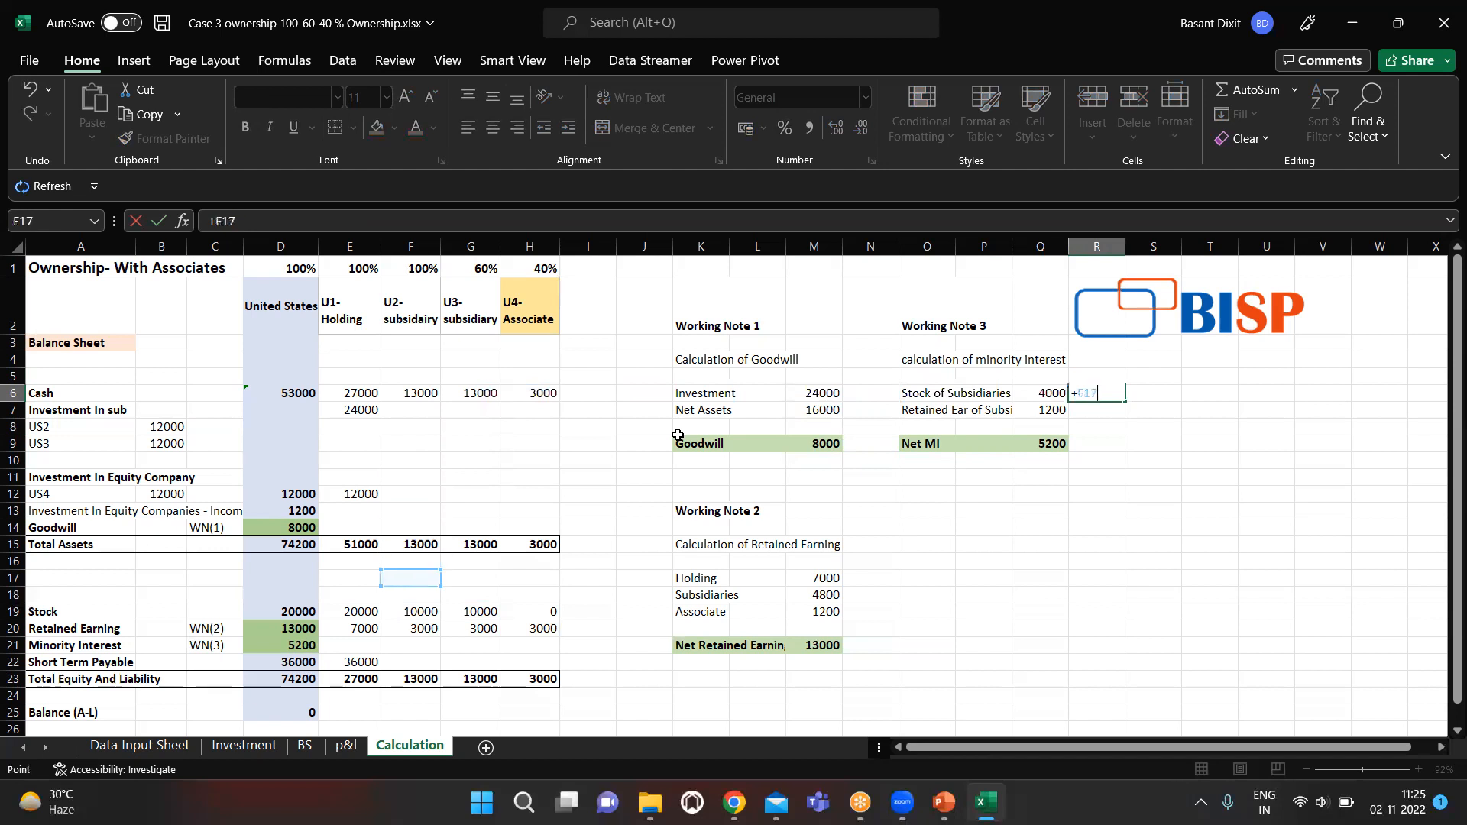
text(*)
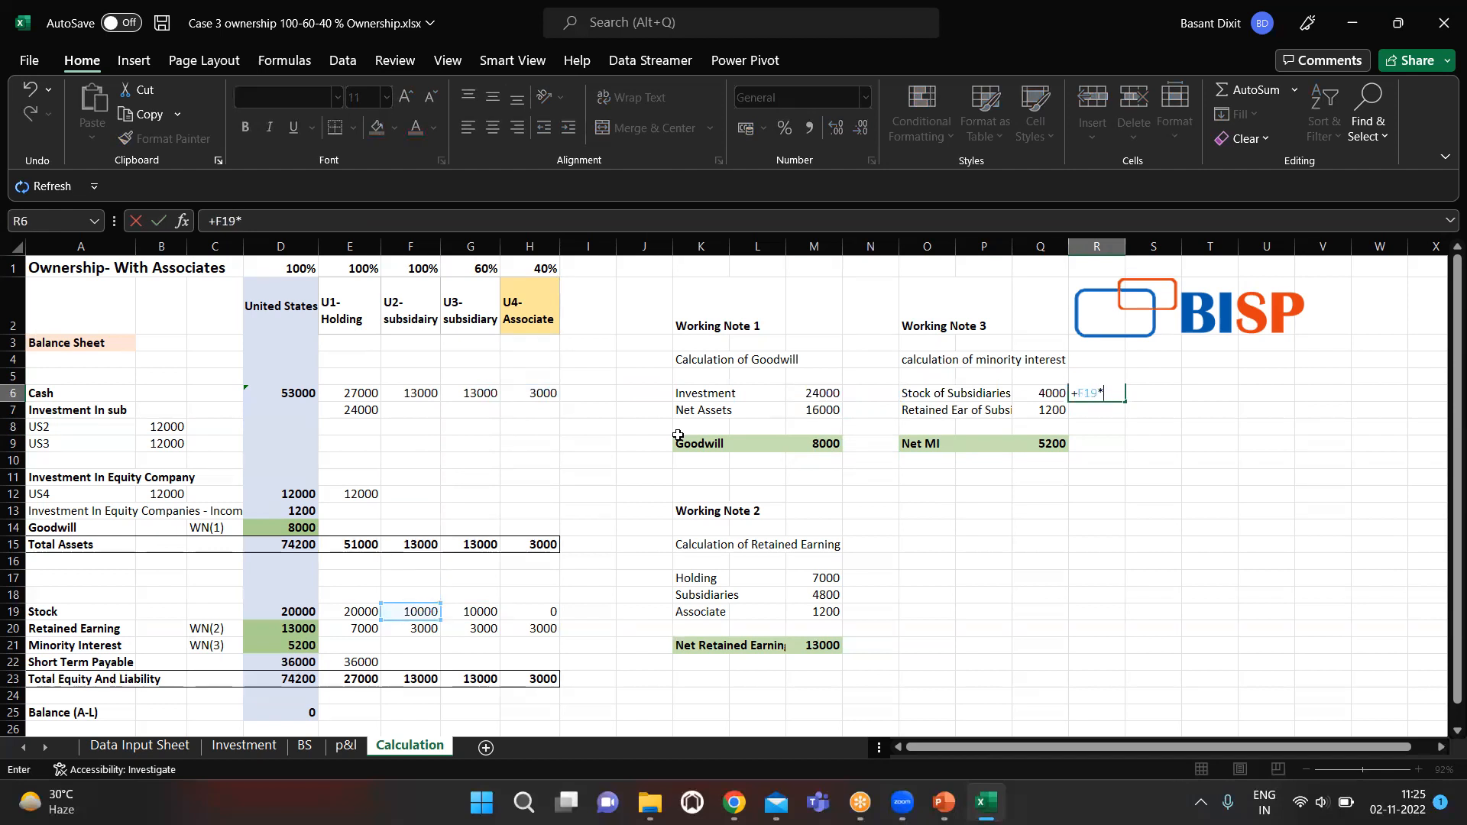
text(0+)
key(Left)
key(Down)
key(Left)
key(Down)
key(Left)
key(Down)
key(Left)
key(Down)
key(Left)
key(Down)
key(Left)
key(Down)
key(Left)
key(Down)
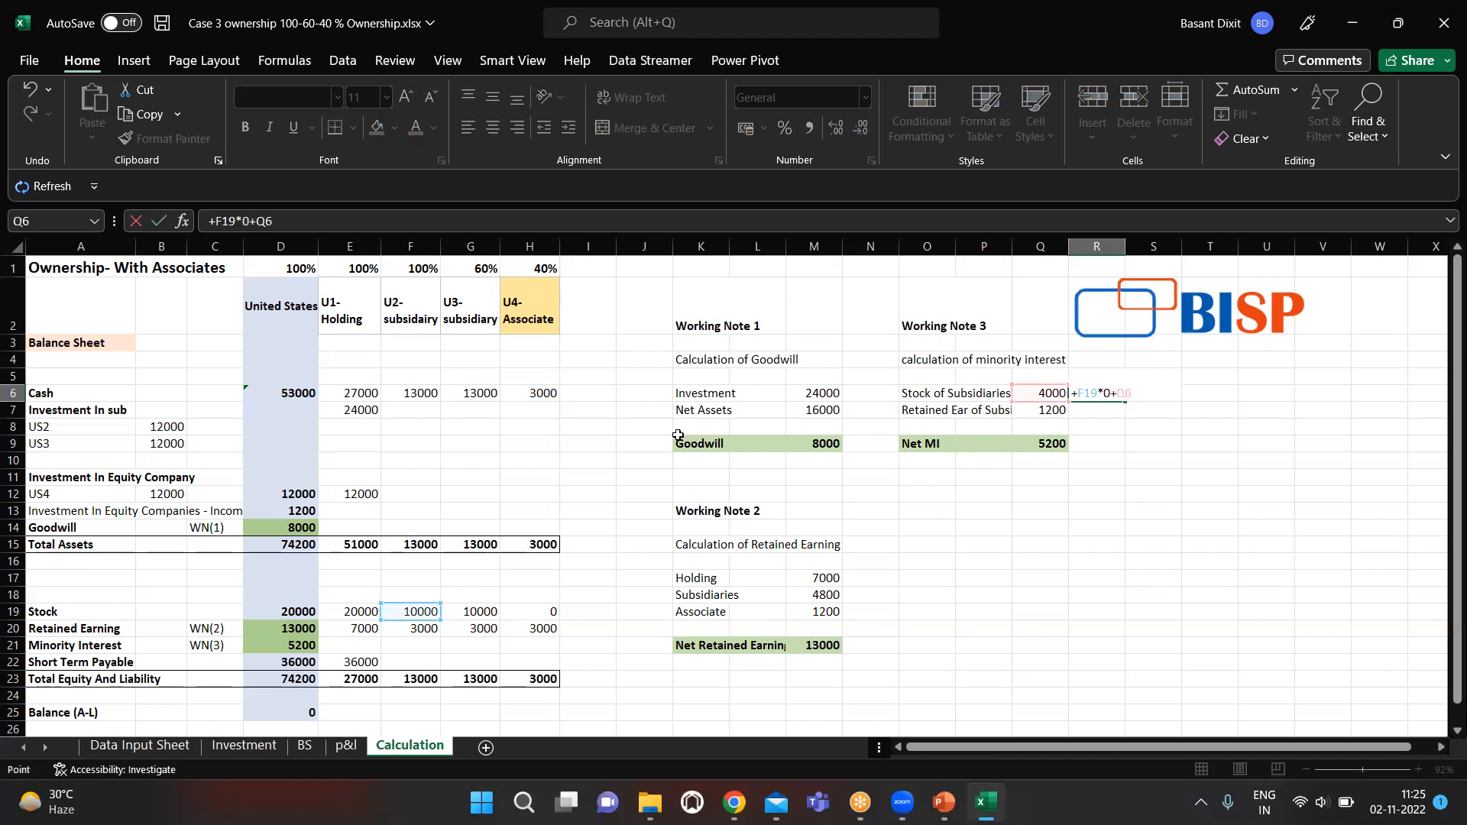
key(Down)
key(Down)
key(Left)
key(Down)
key(Left)
key(Down)
key(Left)
key(Down)
key(Left)
key(Down)
key(Down)
key(Up)
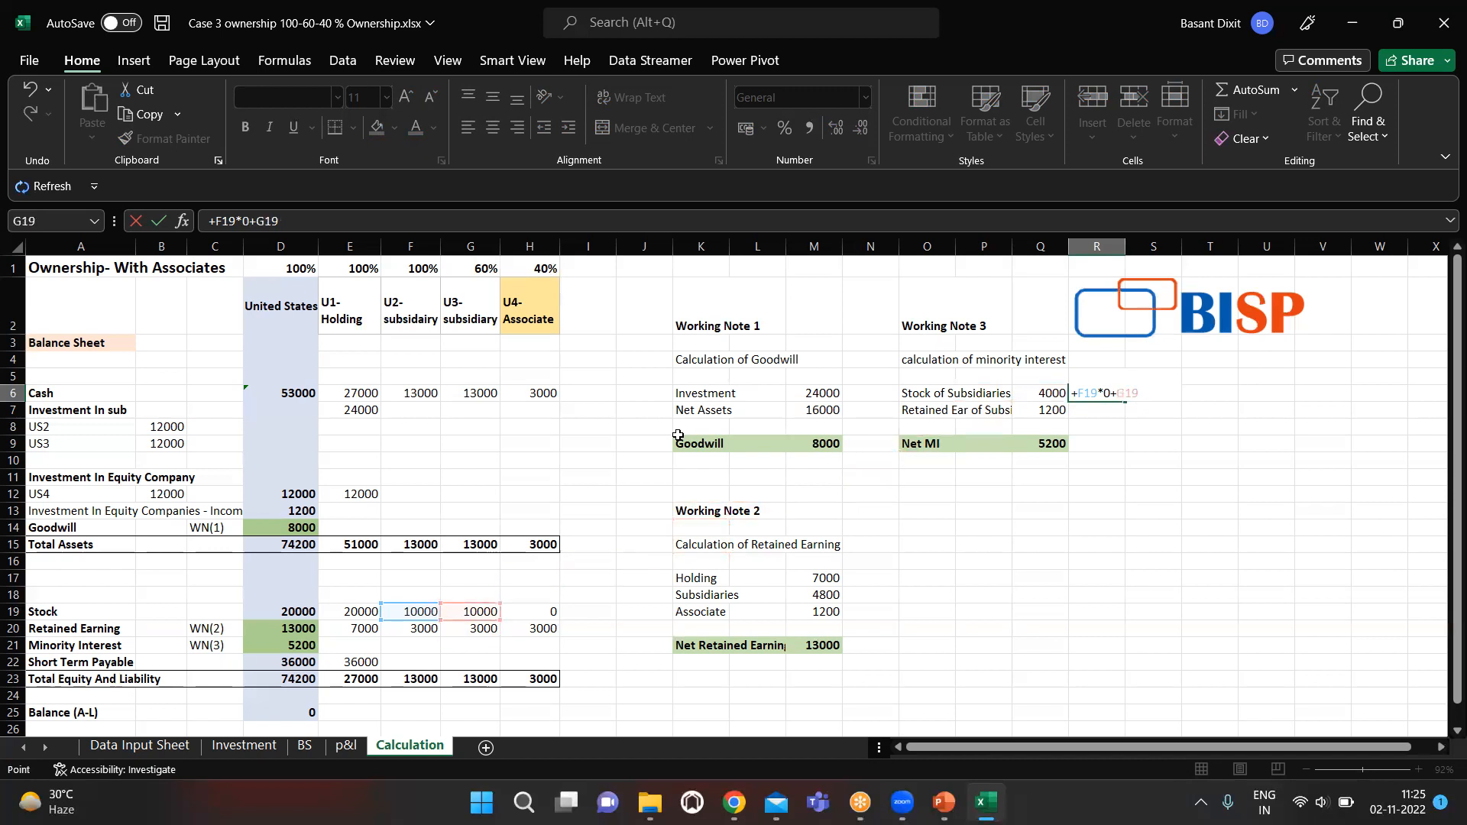
text(*.40)
key(Return)
Enter a check formula in cell R7 for the minority share of subsidiaries' retained earnings: +F20*.0+G20*.4.
key(Down)
key(Left)
key(Up)
key(Right)
text(+)
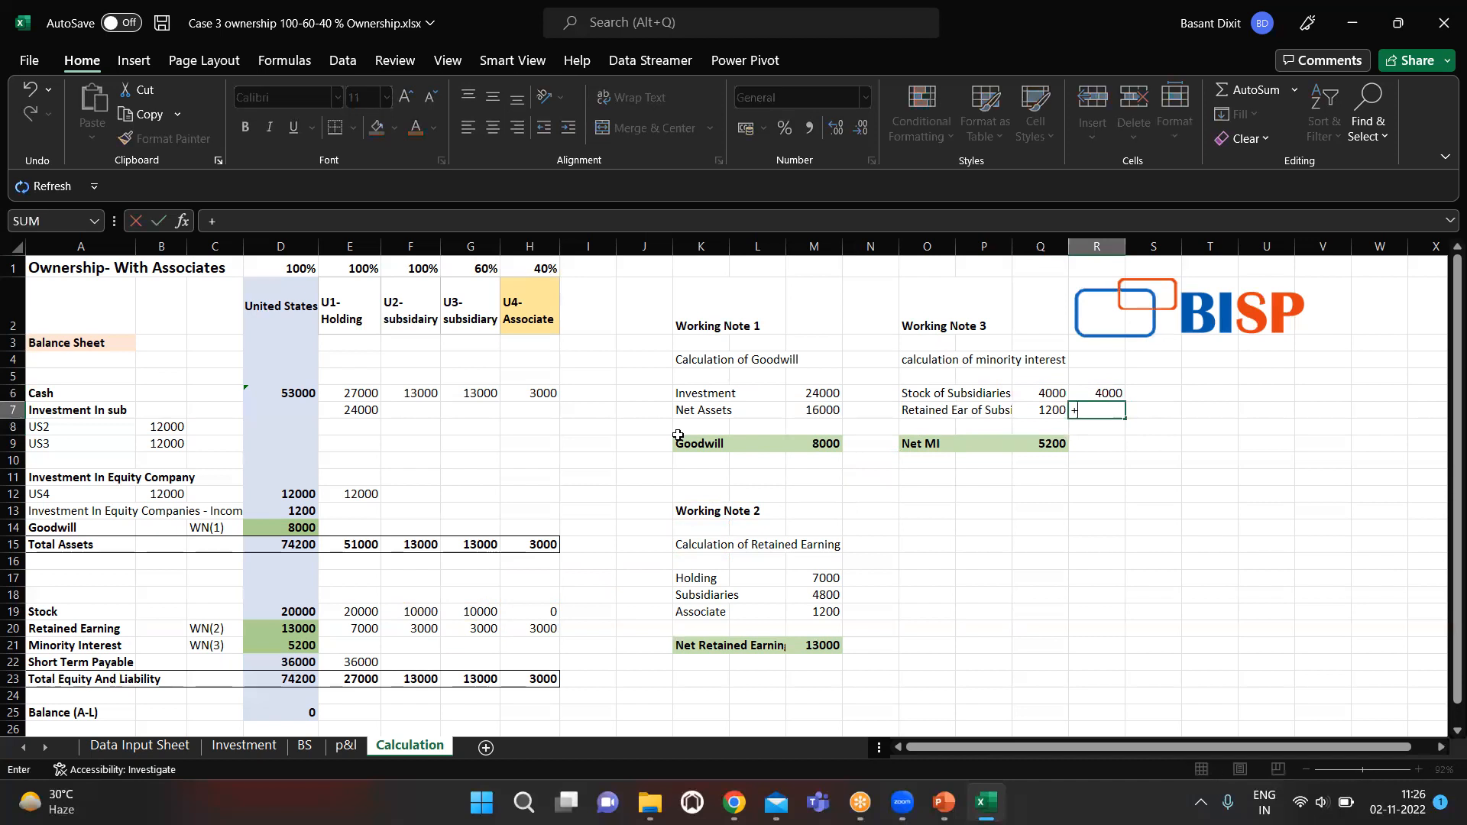
key(Left)
key(Left)
key(Left)
key(Left)
key(Left)
key(Left)
key(Left)
key(Left)
key(Left)
key(Left)
key(Left)
key(Left)
key(Left)
key(Down)
key(Down)
key(Down)
key(Down)
key(Down)
key(Down)
key(Down)
key(Down)
key(Down)
key(Down)
key(Down)
key(Down)
key(Down)
key(Right)
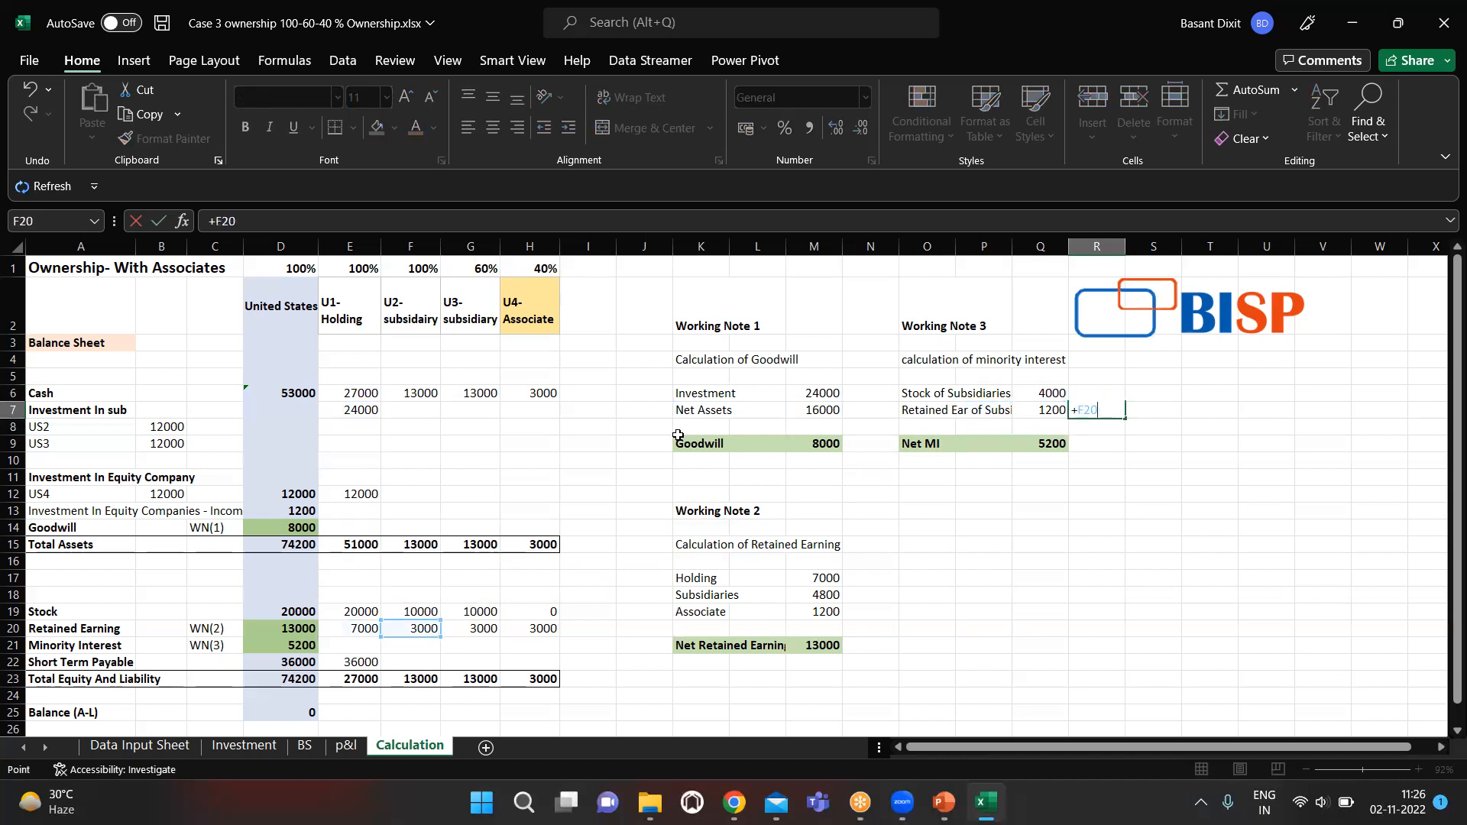
text(*.0+)
key(Left)
key(Left)
key(Left)
key(Left)
key(Left)
key(Left)
key(Left)
key(Left)
key(Left)
key(Down)
key(Down)
key(Down)
key(Down)
key(Left)
key(Down)
key(Down)
key(Down)
key(Down)
key(Left)
key(Down)
key(Down)
key(Down)
key(Down)
key(Down)
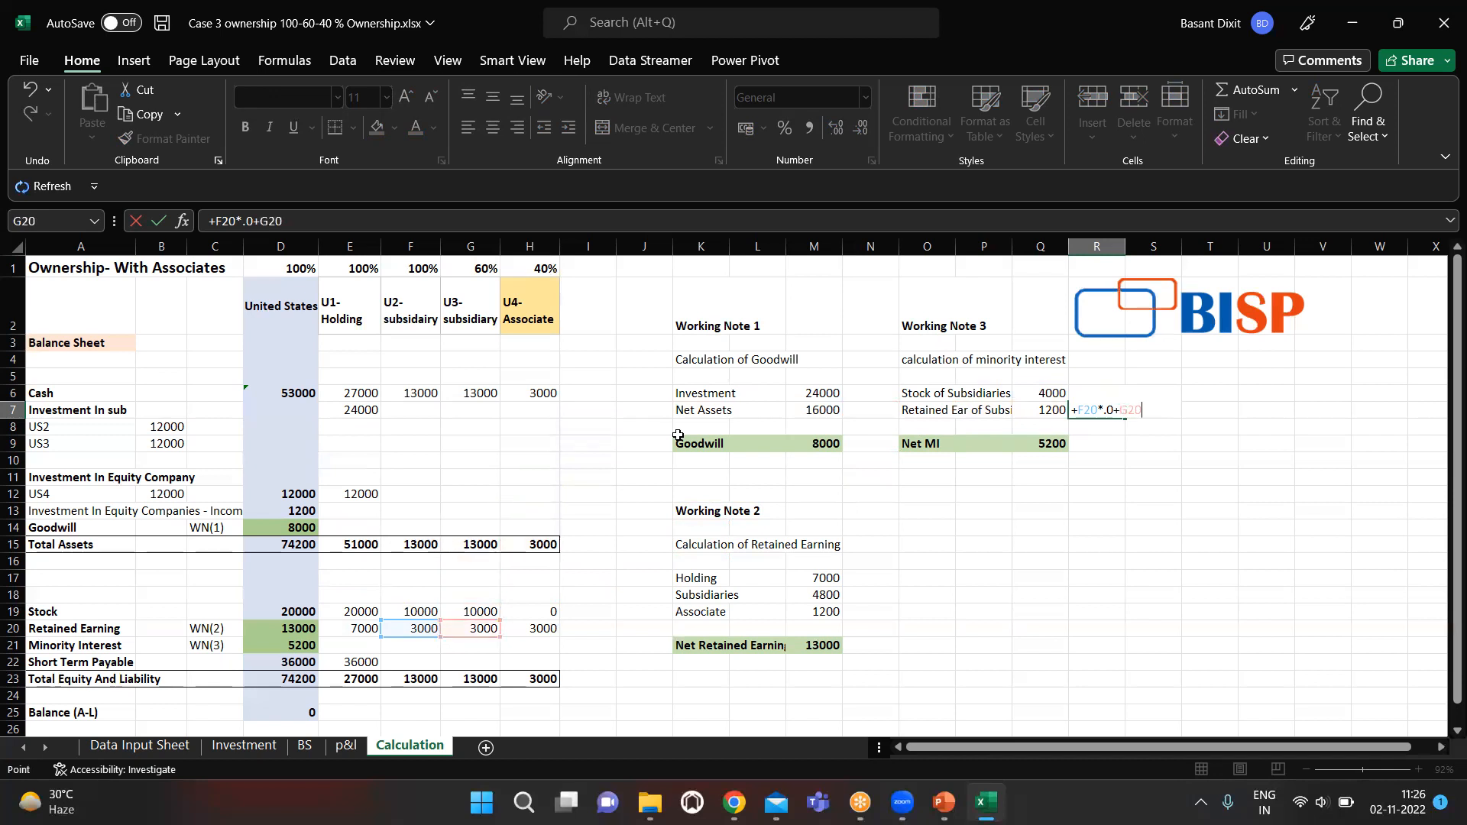
text(*.4)
key(Return)
Total the minority interest check values in cell R9 with =SUM(R6:R8).
key(Up)
key(Down)
key(Down)
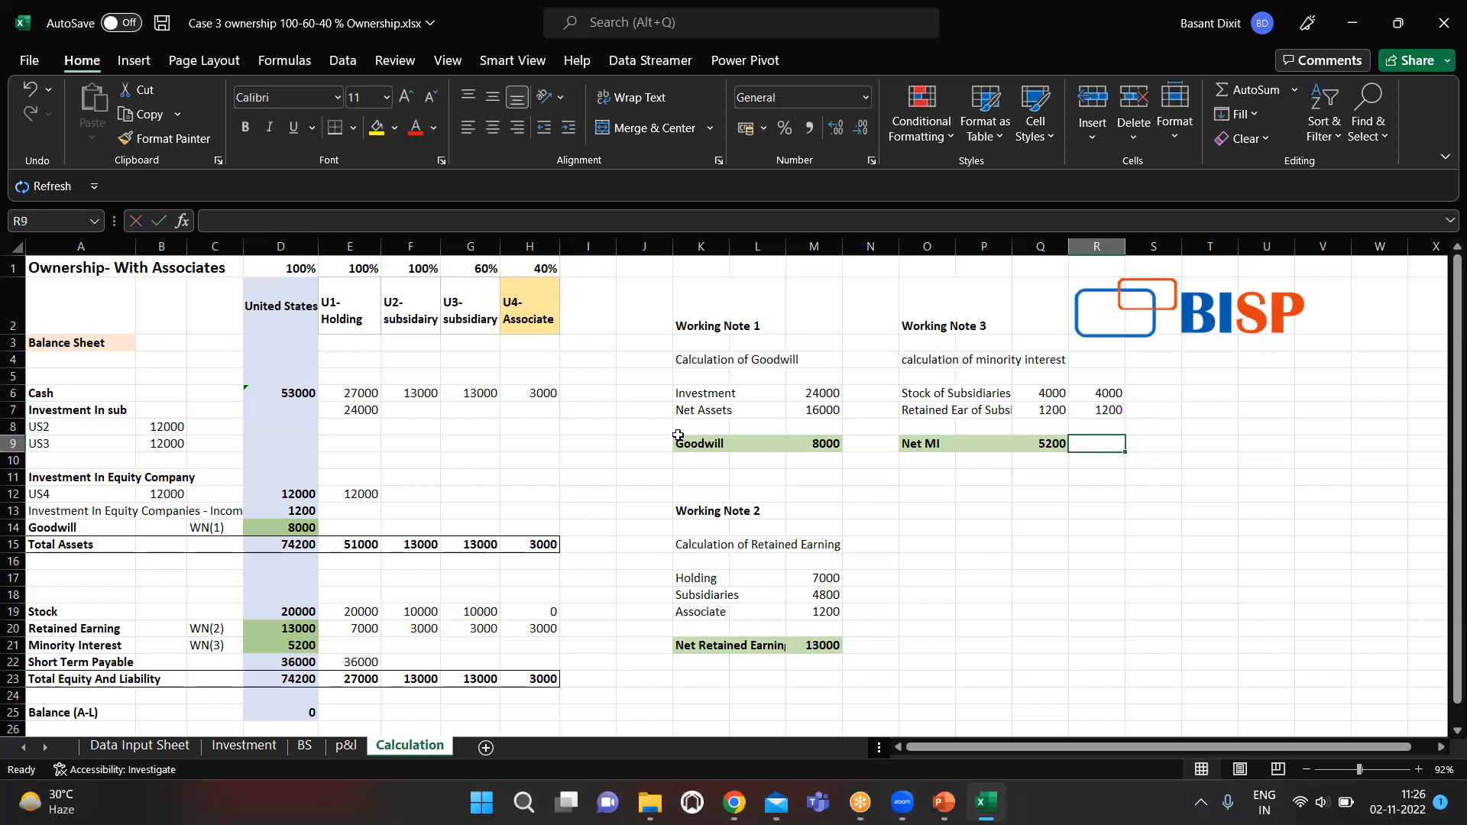
key(alt+equal)
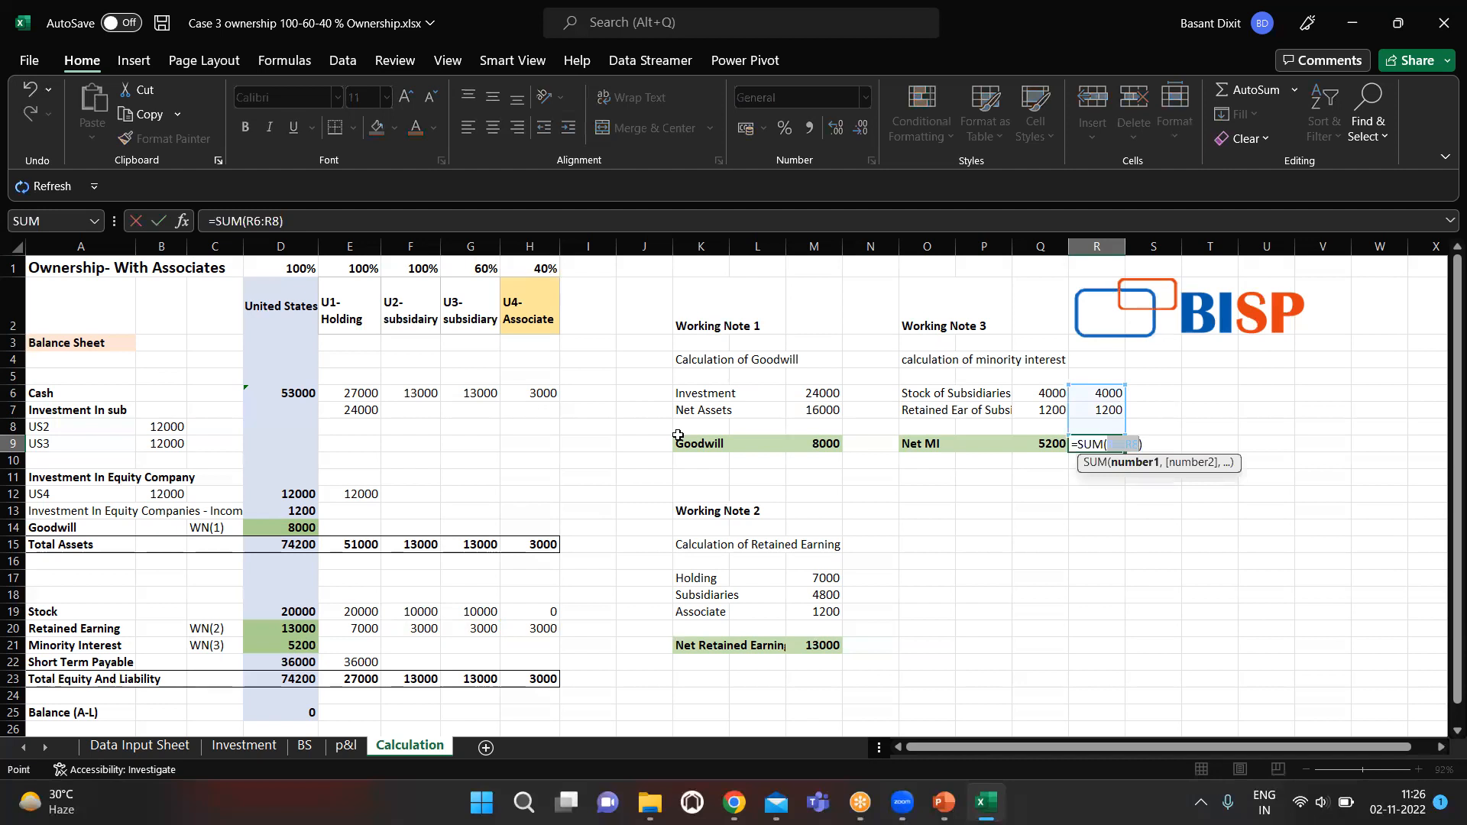
key(Return)
Clear the minority interest check formulas from cells R6 to R9.
key(Up)
key(Up)
key(Up)
key(Up)
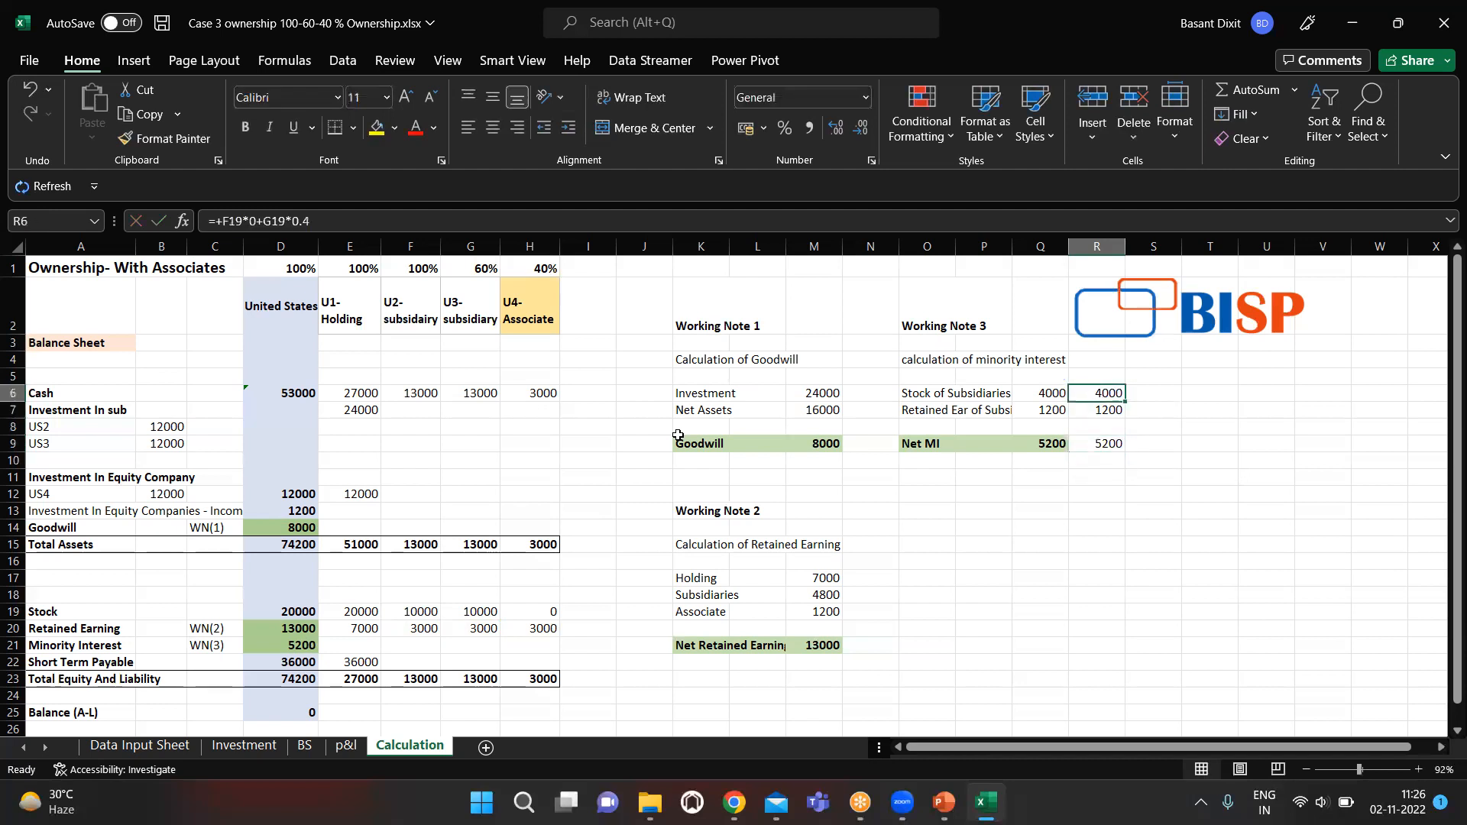
key(shift+Down)
key(shift+Down)
key(shift+Down)
key(Delete)
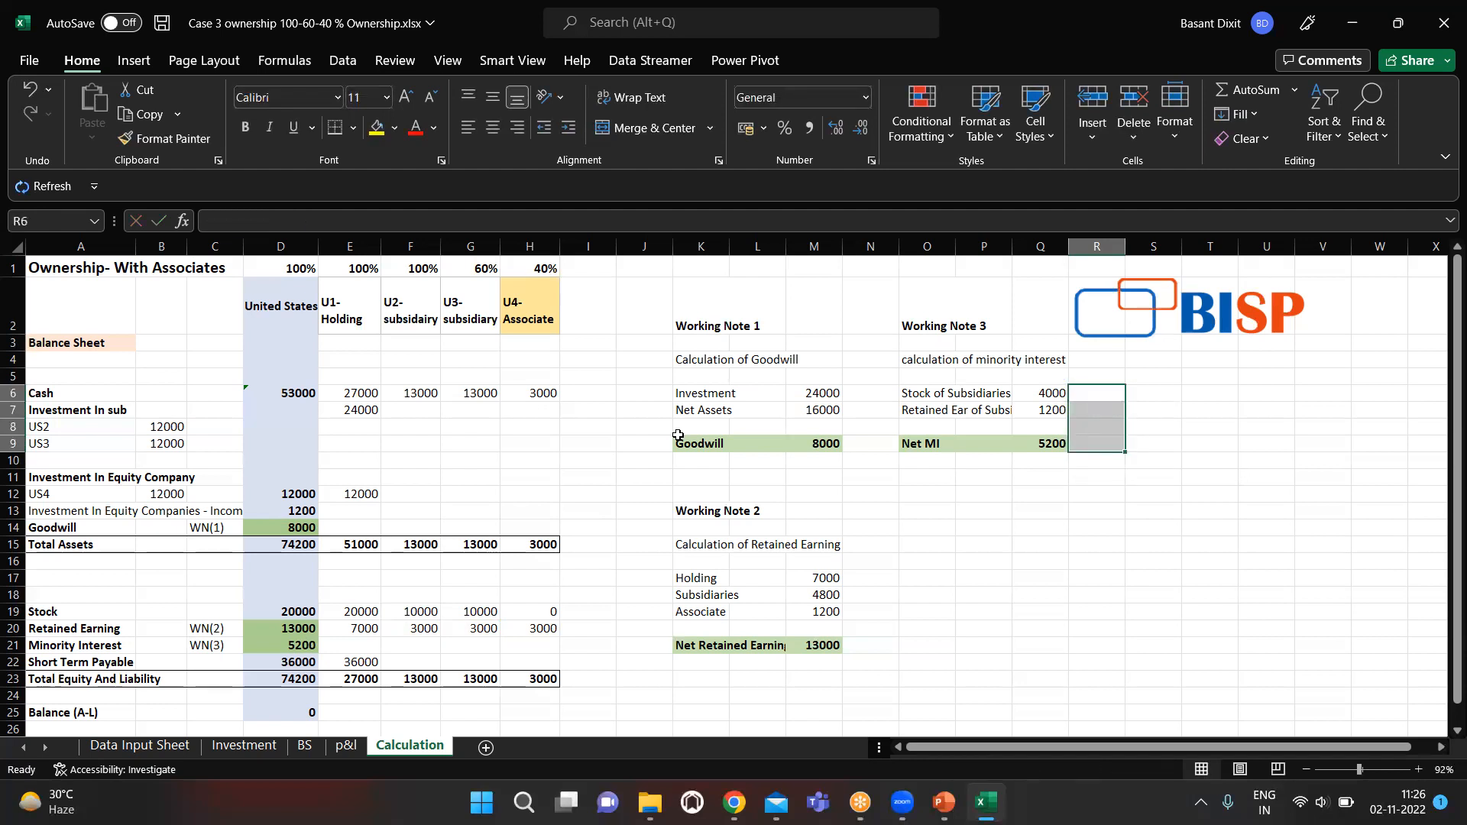
Examine the Holding row of the retained earnings calculation in Working Note 2.
key(Left)
key(Left)
key(Down)
key(Left)
key(Left)
key(Down)
key(Left)
key(Down)
key(Down)
key(Down)
key(Left)
key(Down)
key(Down)
key(Down)
key(Left)
key(Down)
key(Right)
key(Down)
key(Down)
key(Left)
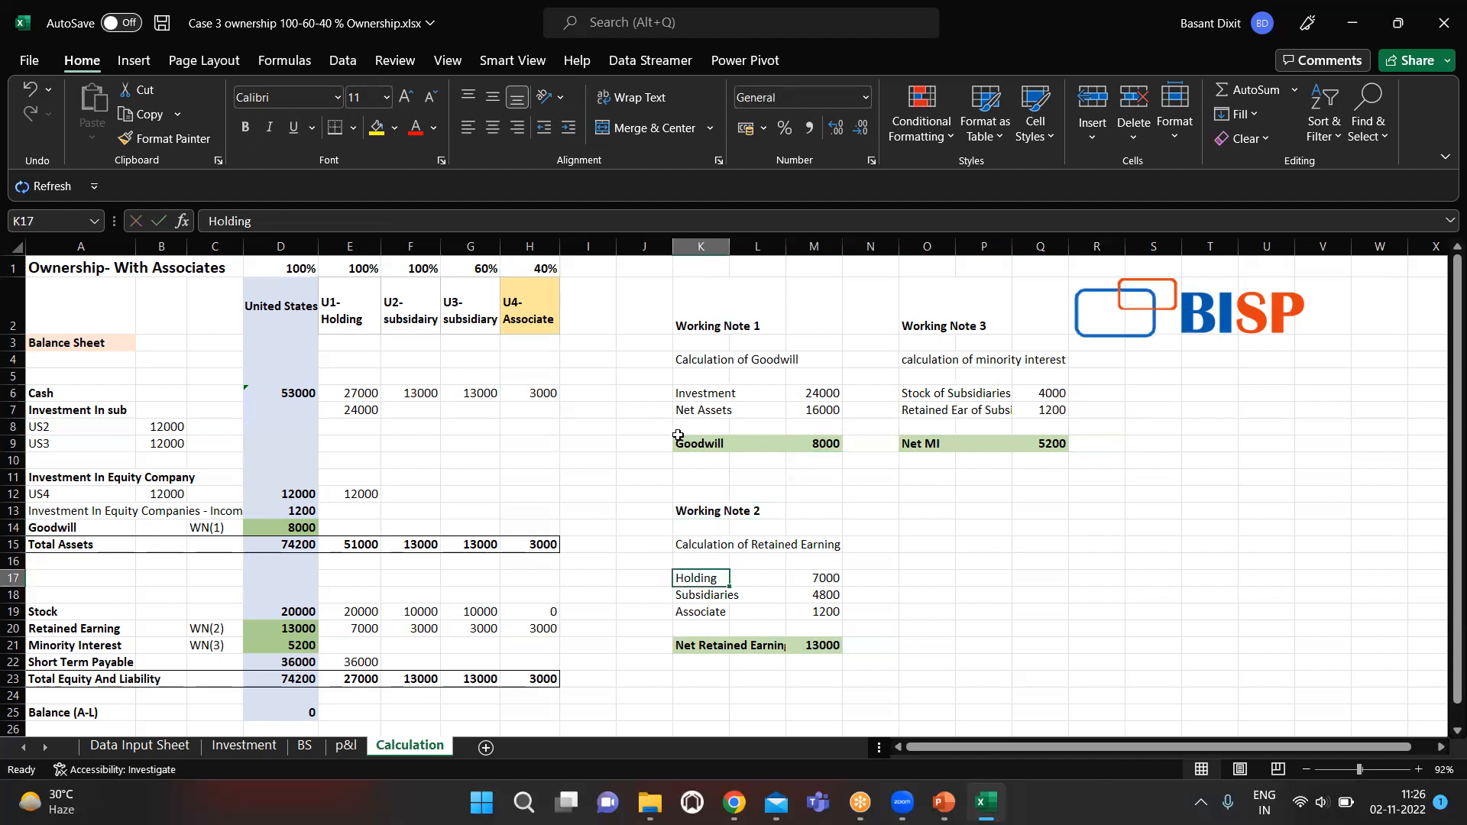
key(Right)
key(Right)
Trace the Working Note 2 retained earnings back to the balance sheet's Retained Earning row, at the U2 subsidiary's cell F20.
key(Left)
key(Left)
key(Left)
key(Left)
key(Left)
key(Left)
key(Down)
key(Down)
key(Left)
key(Down)
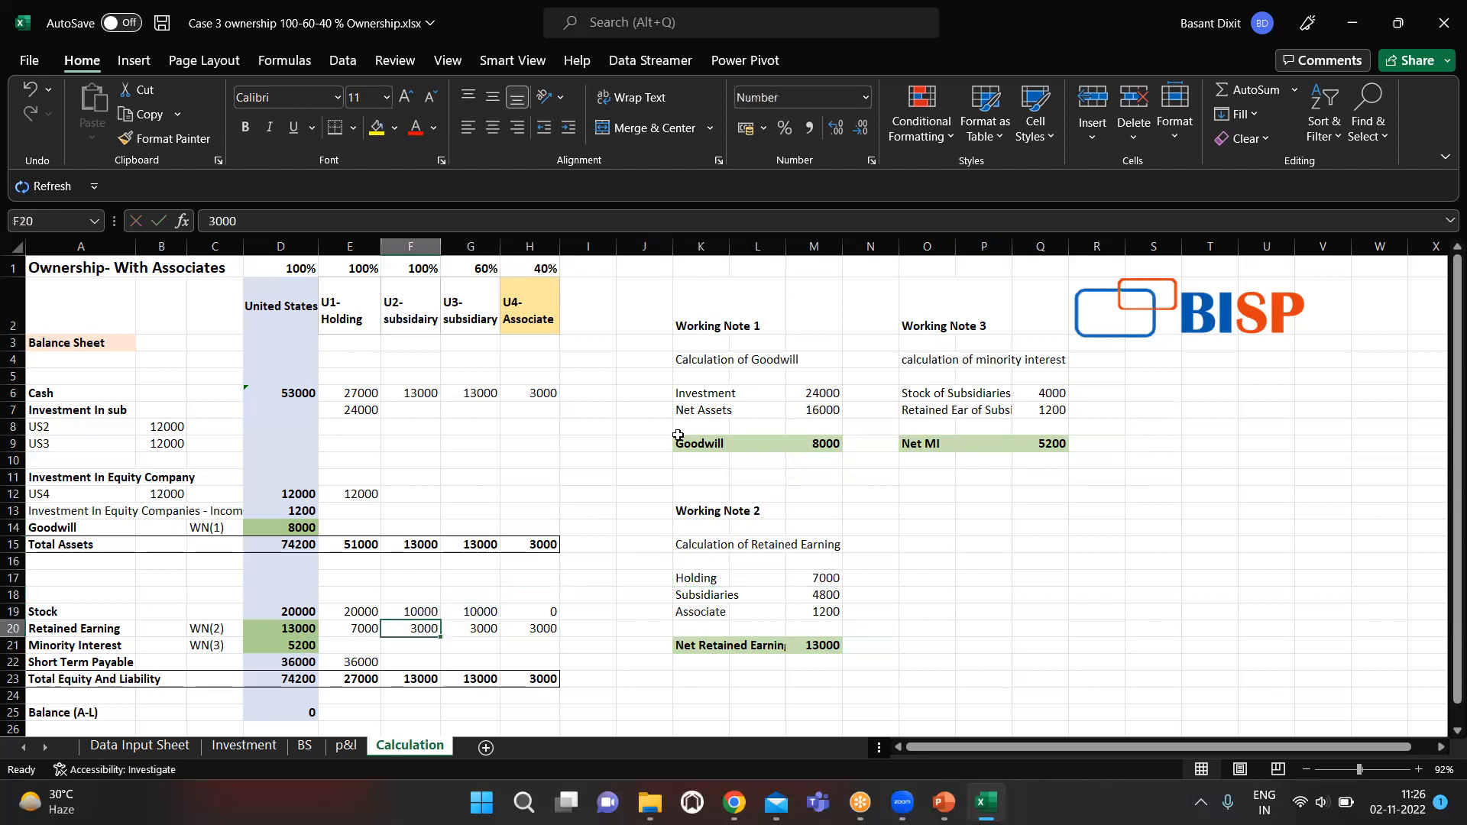
Compare the units' values in the Retained Earning row with the Subsidiaries formula of Working Note 2 in cell M18.
key(Left)
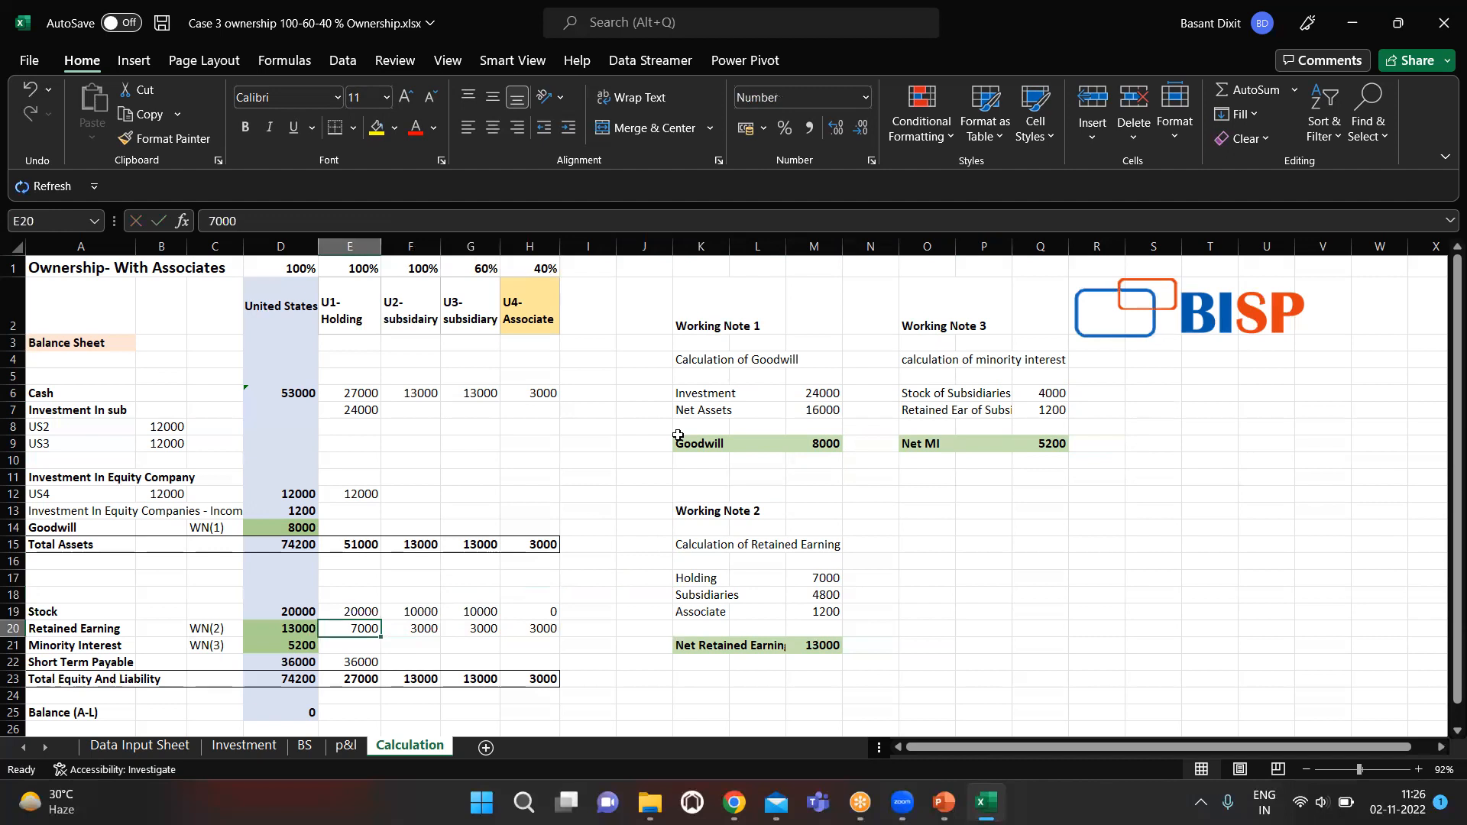
key(Right)
key(Right)
key(Right)
key(Right)
key(Up)
key(Right)
key(Right)
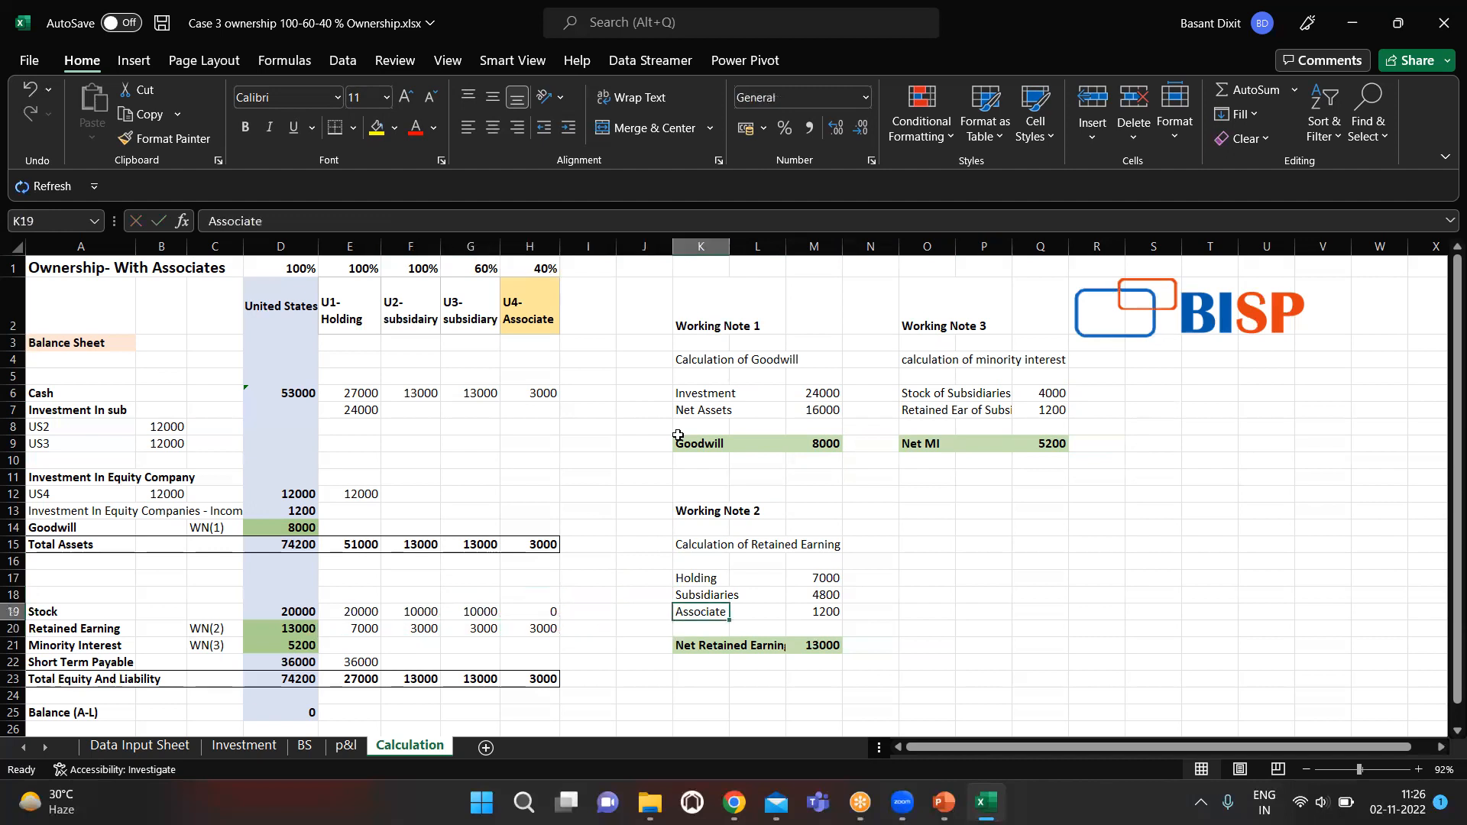
key(Up)
key(Up)
key(Right)
key(Right)
key(Down)
key(Left)
key(Left)
key(Left)
key(Left)
key(Down)
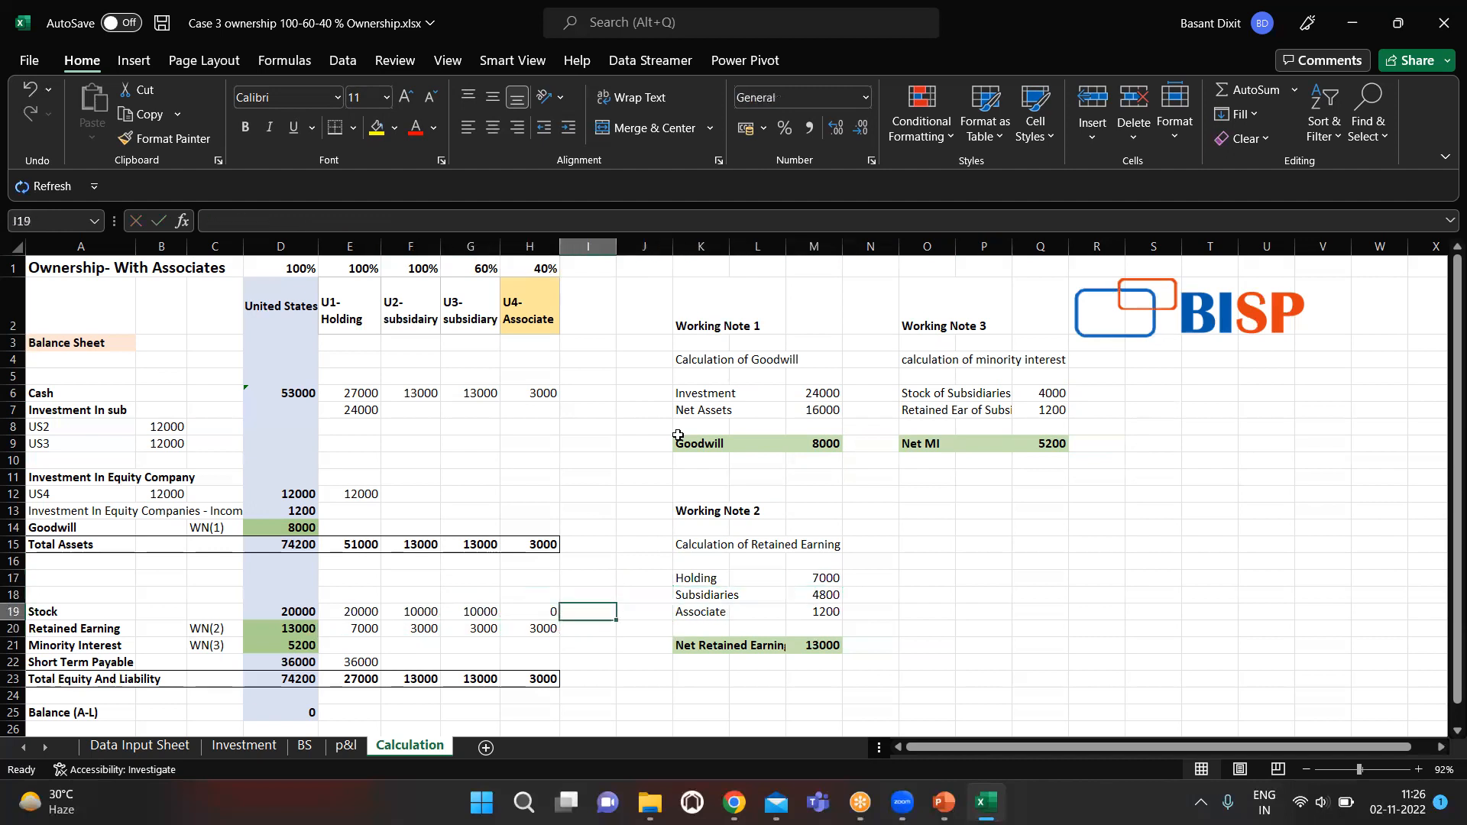
key(Down)
key(Right)
key(Right)
key(Up)
key(Right)
key(Right)
key(Up)
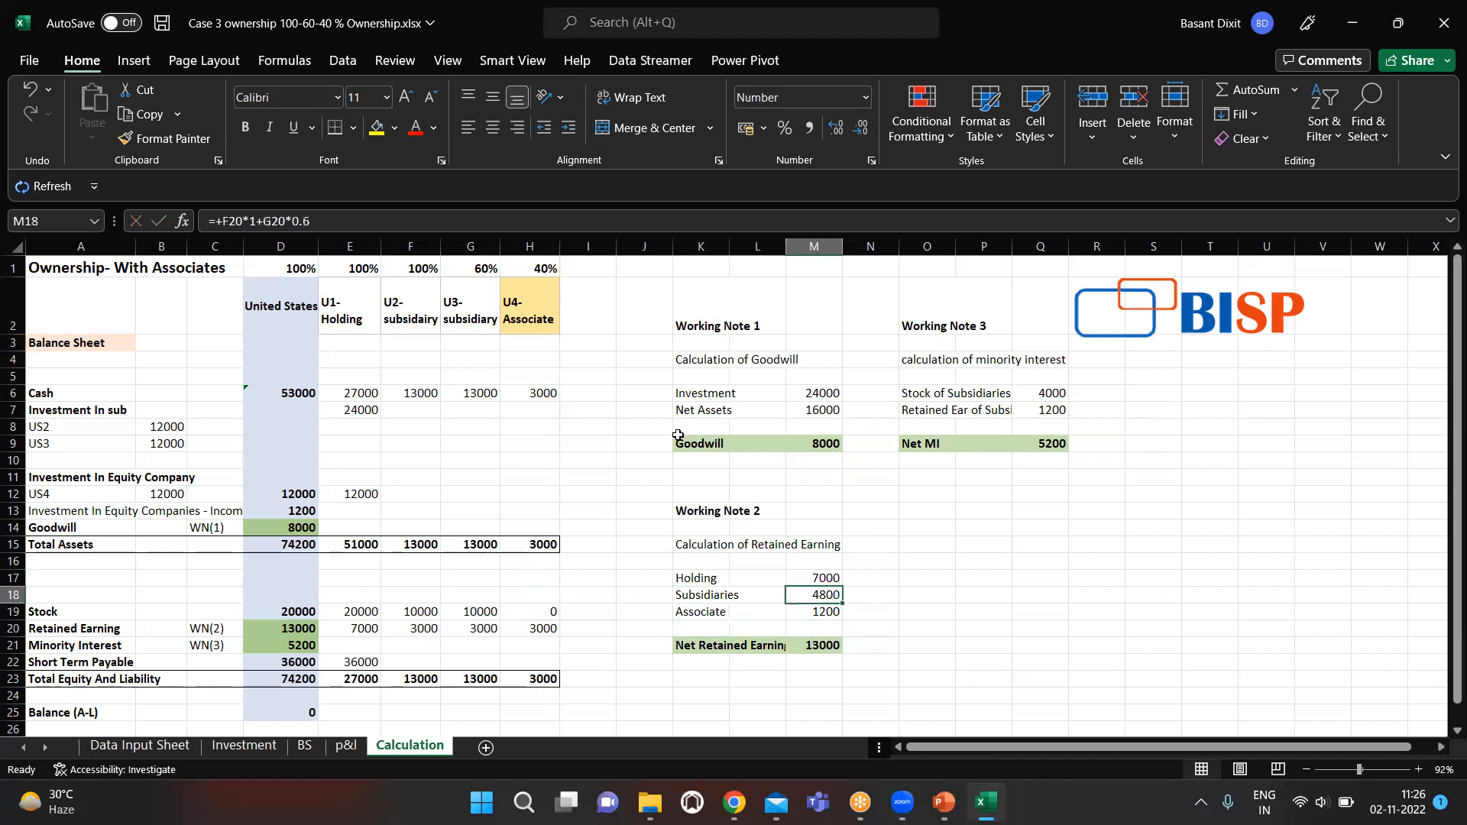
Recalculate the subsidiaries' retained earnings in cell N18 with the formula +F20*1+G20*.60.
key(Right)
text(+)
key(Left)
key(Left)
key(Left)
key(Left)
key(Left)
key(Left)
key(Left)
key(Left)
key(Left)
key(Left)
key(Down)
key(Right)
key(Right)
key(Down)
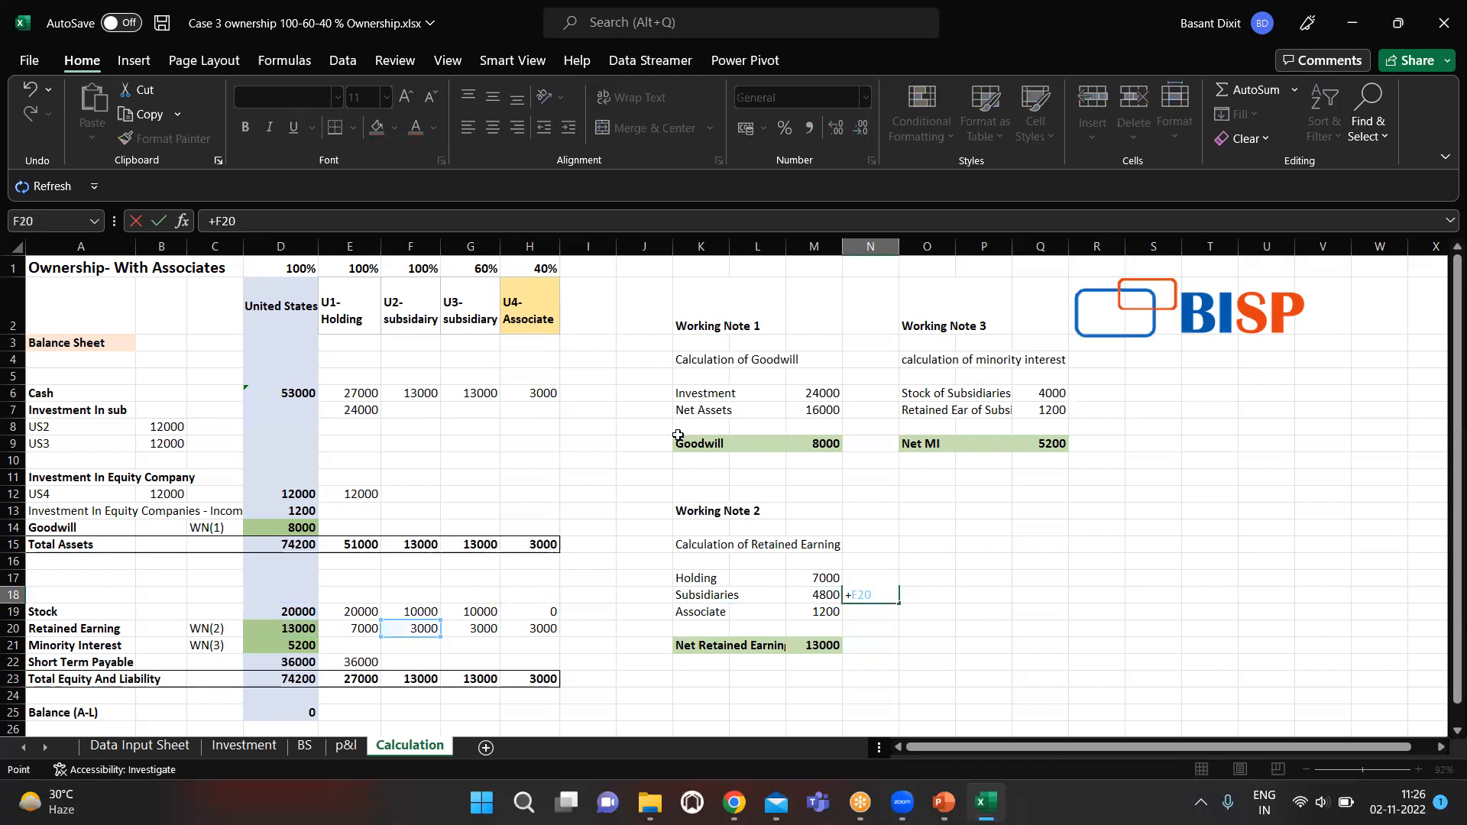
text(*1+)
key(Left)
key(Left)
key(Left)
key(Left)
key(Down)
key(Down)
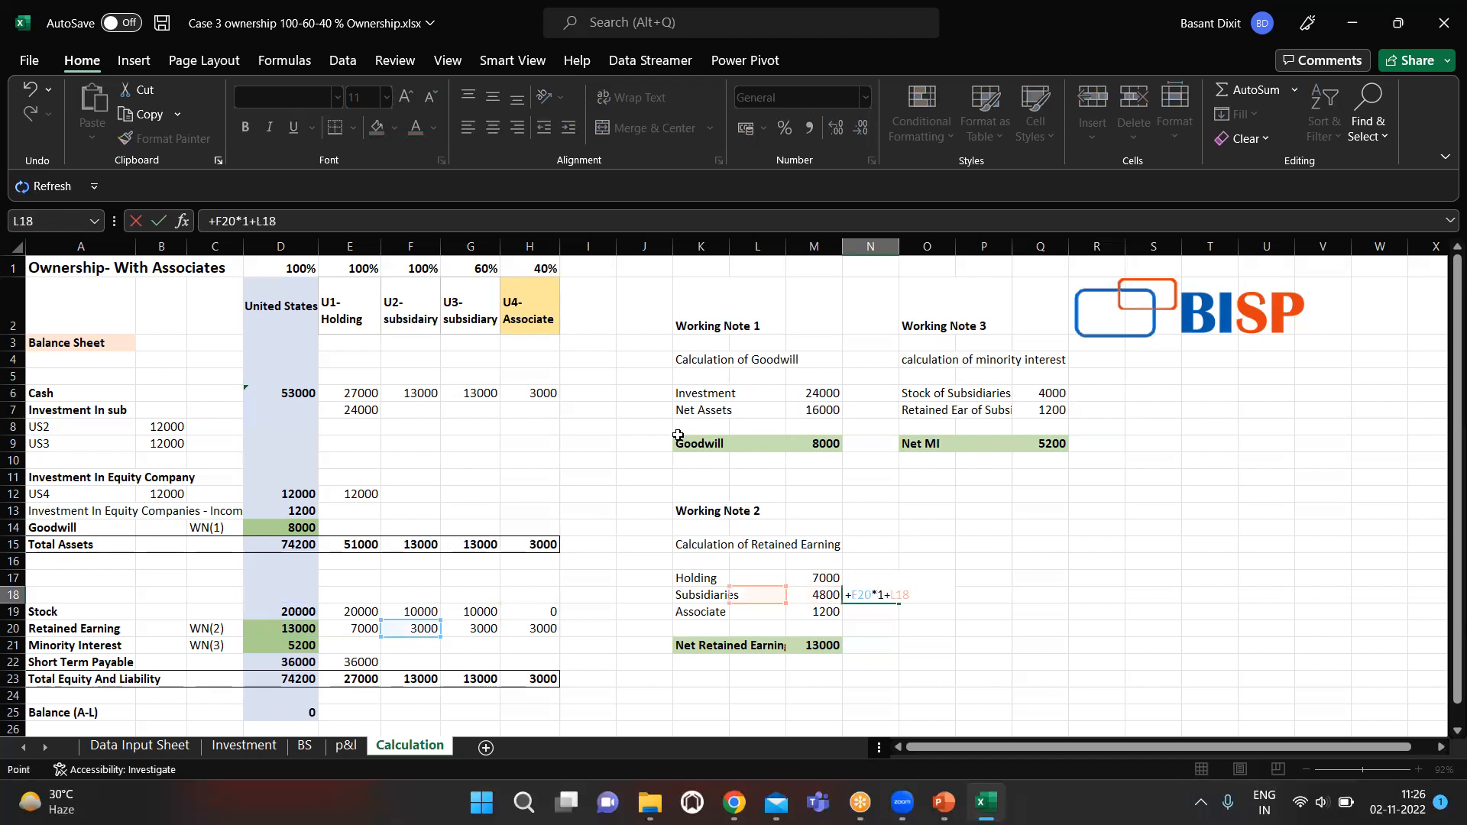
key(Left)
key(Left)
key(Left)
text(*.60)
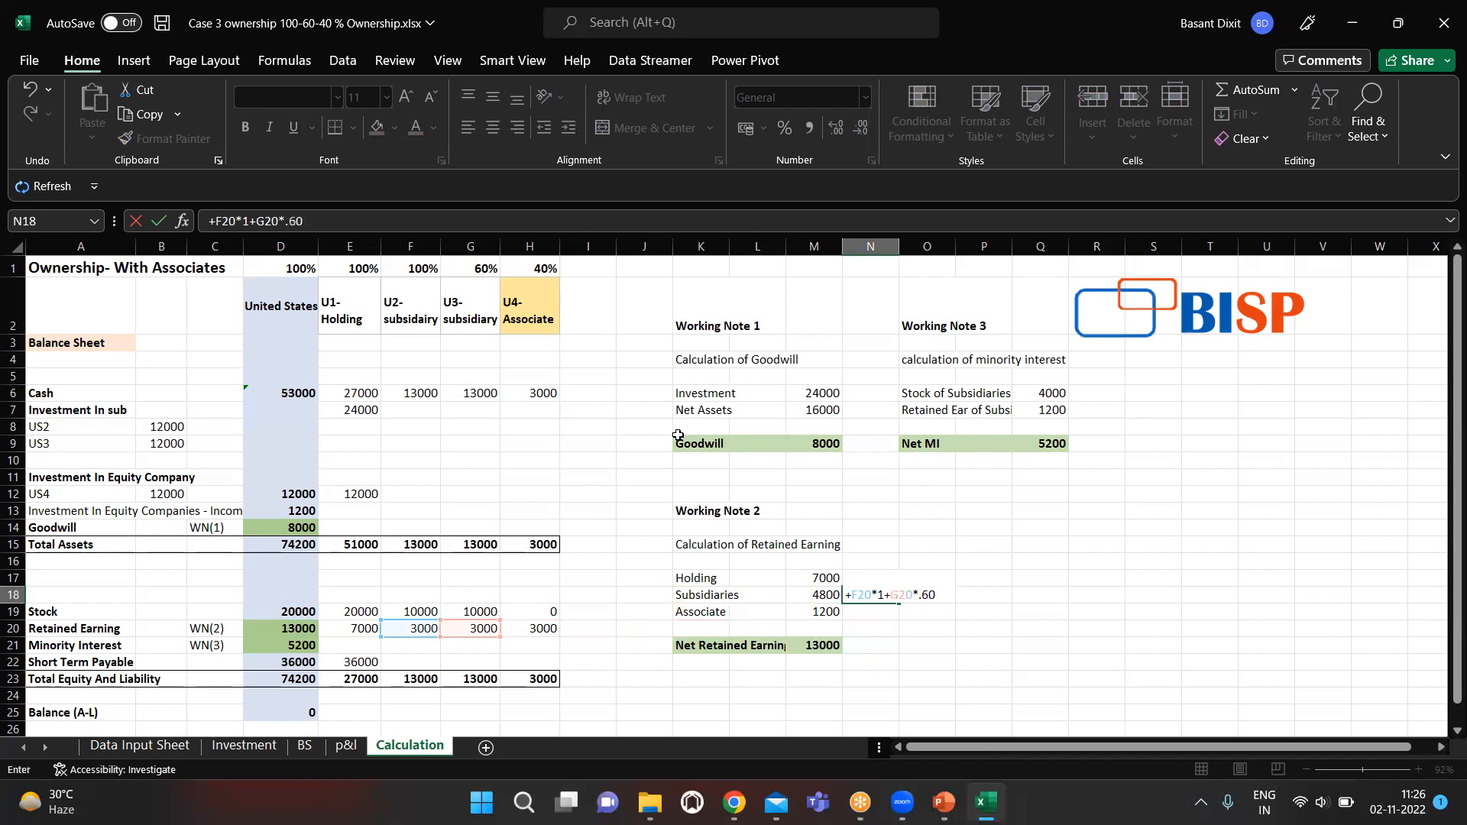
key(Return)
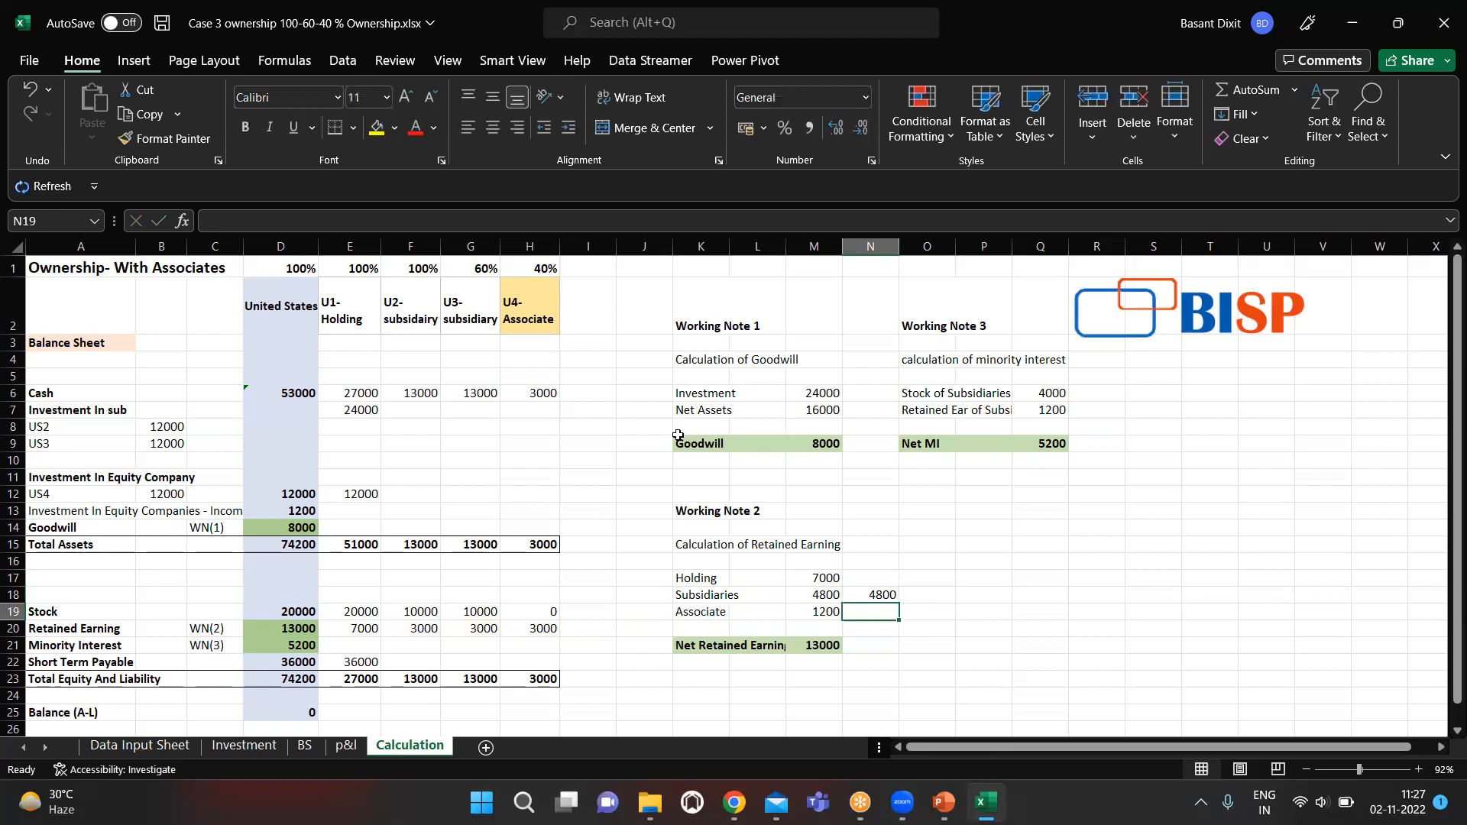
Clear the subsidiaries' retained earnings check formula from cell N18.
key(Up)
key(Down)
key(Up)
key(Delete)
Recalculate the associate's share in cell N19 by multiplying the U4 retained earning by 40%.
key(Down)
text(+)
key(Left)
key(Left)
key(Left)
key(Up)
key(Left)
key(Down)
key(Down)
key(Left)
key(Left)
text(*3)
key(BackSpace)
text(40%)
key(Return)
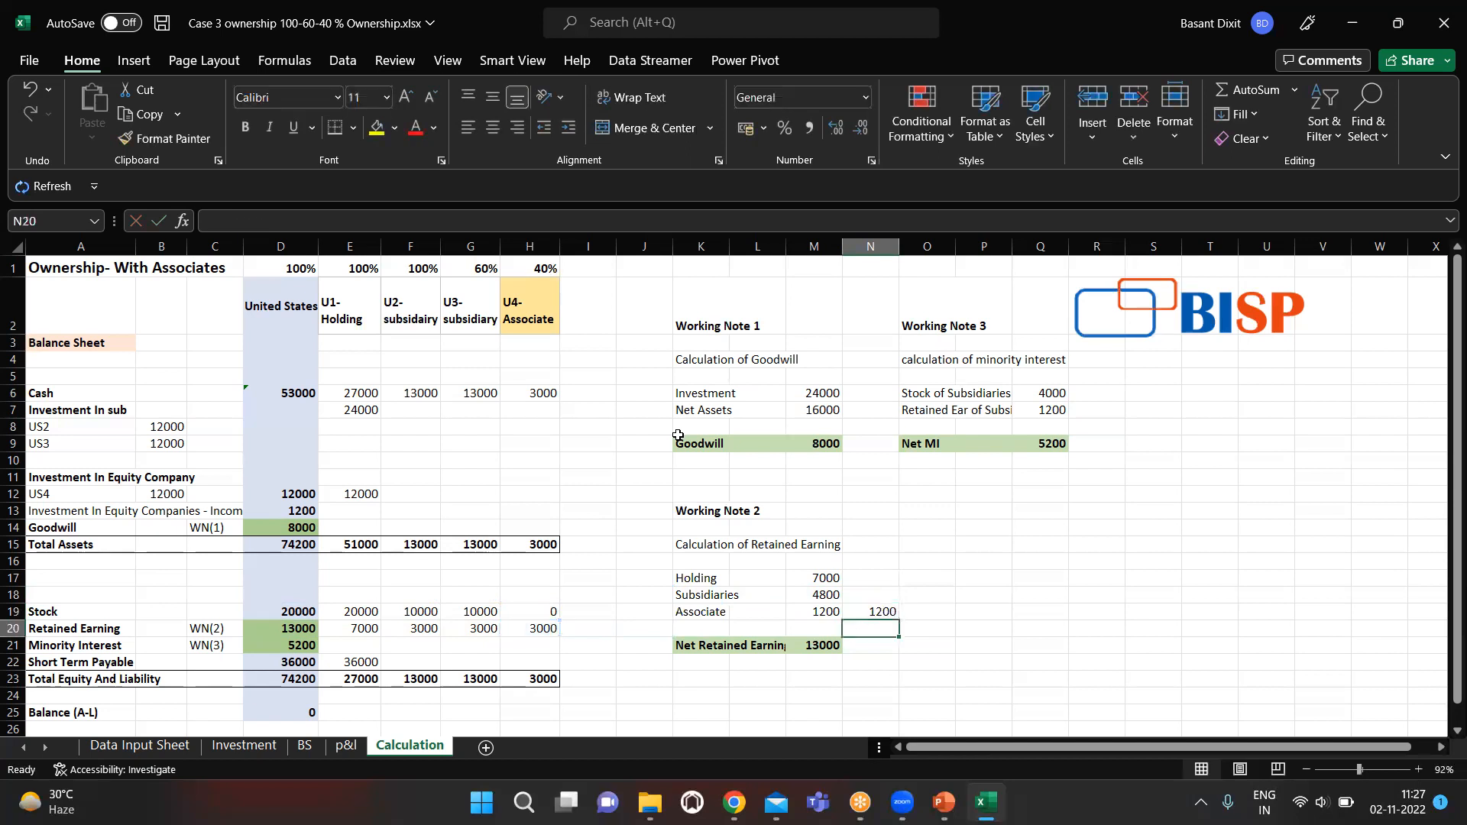
Clear the associate's share check formula from cell N19.
key(Up)
key(Right)
key(Left)
key(Delete)
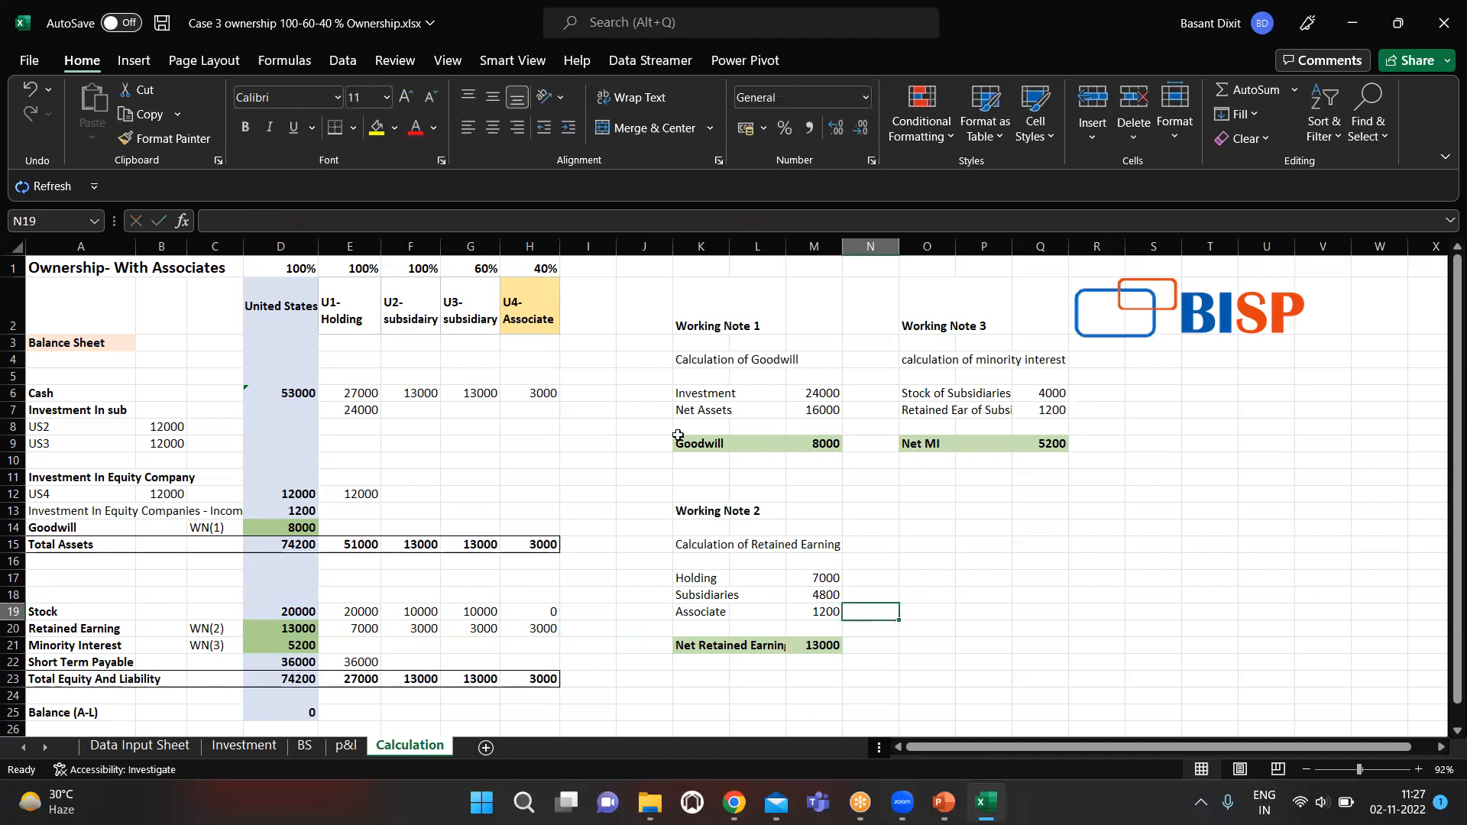
Examine the Retained Earning row across the units, including the U4 associate's column and its cell H20.
key(Left)
key(Left)
key(Left)
key(Left)
key(Left)
key(Left)
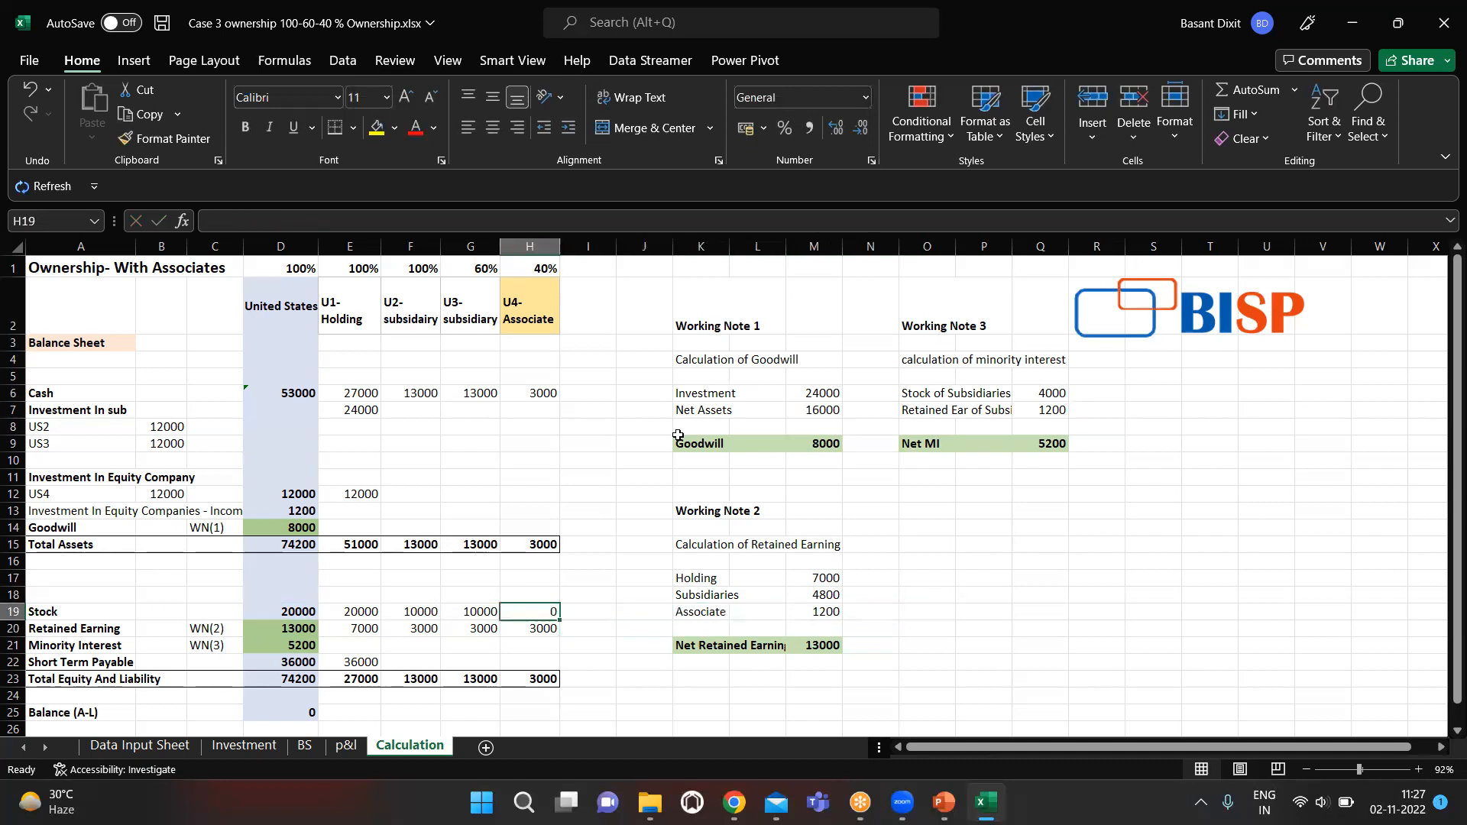
key(Down)
key(Left)
key(Left)
key(Left)
key(Left)
key(Right)
key(Right)
key(Right)
key(Right)
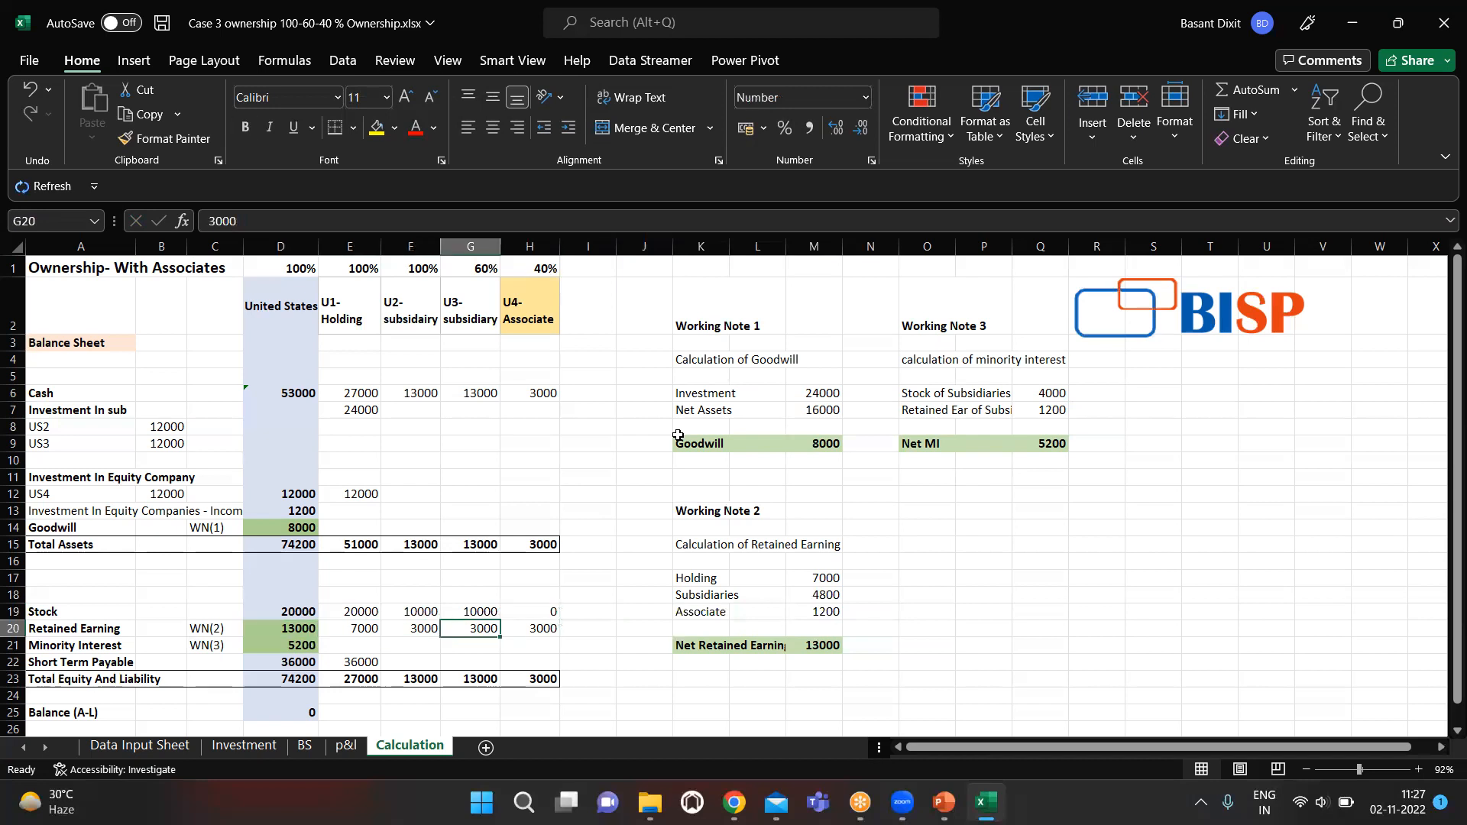
key(ctrl+space)
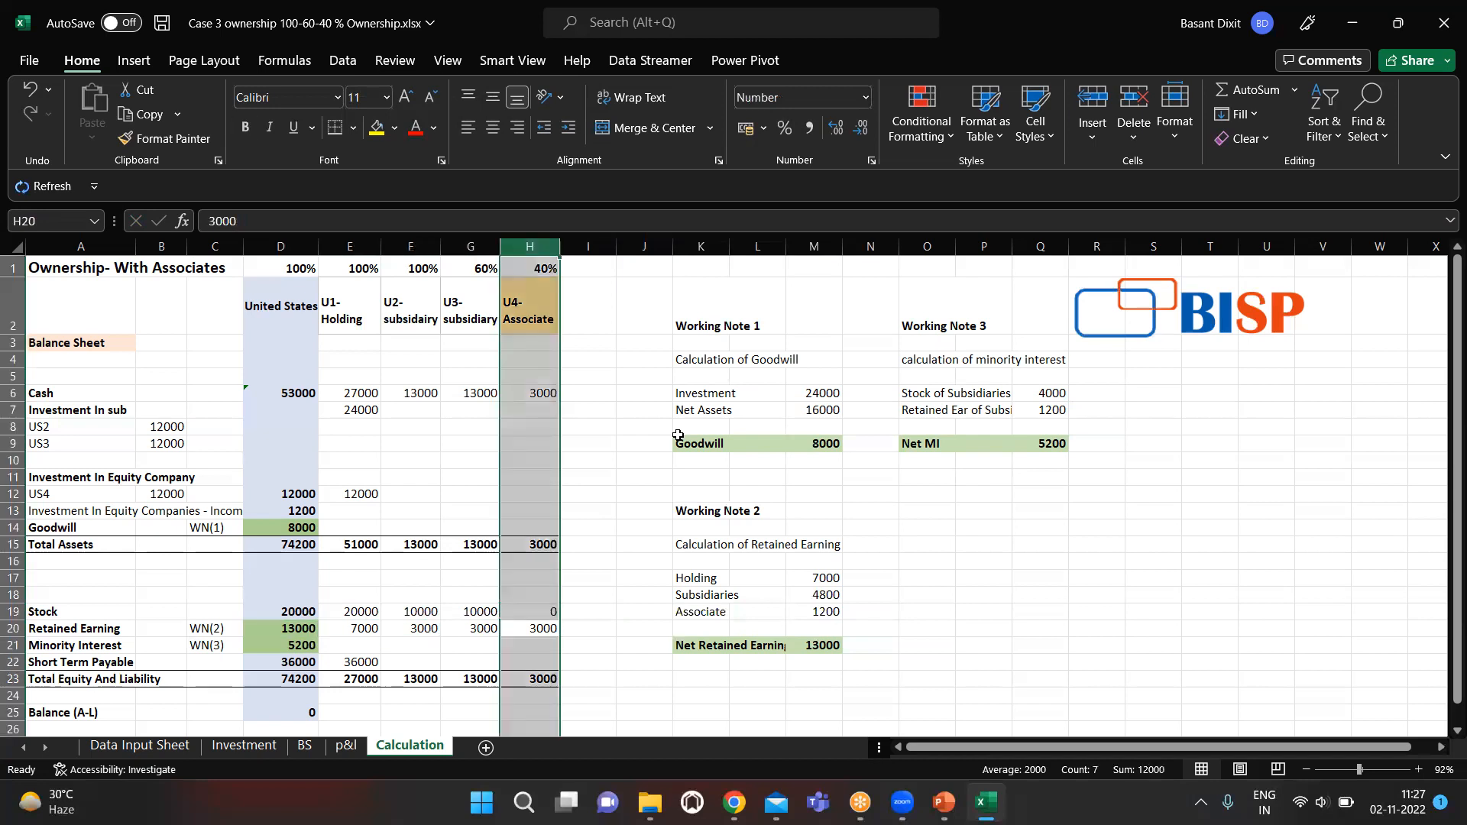
key(Down)
key(Up)
key(Up)
key(Up)
key(Down)
key(Down)
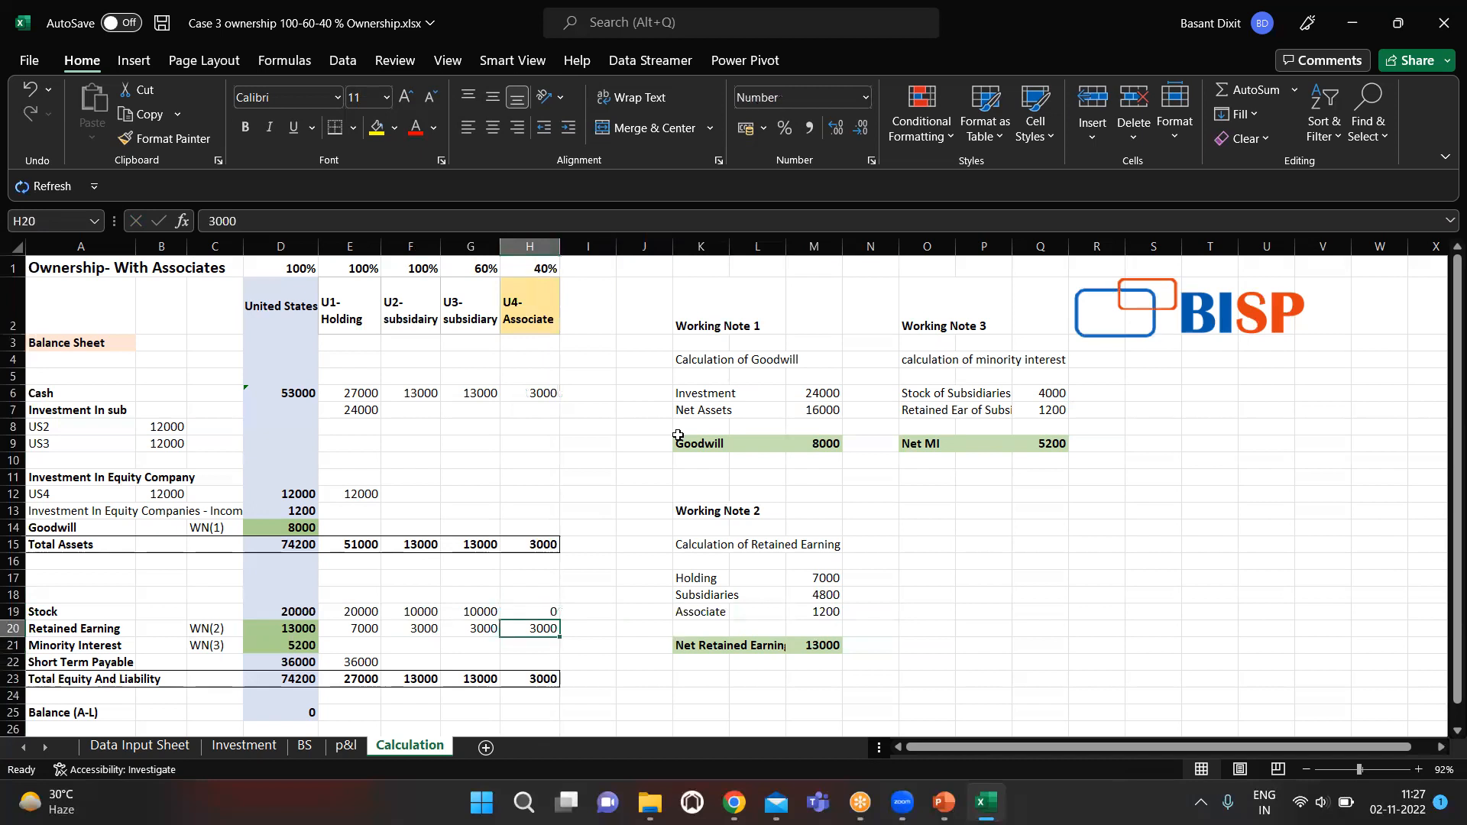
Trace the U4 associate's retained earning in H20 to the Associate formula of Working Note 2 in cell M19.
key(Left)
key(Left)
key(Up)
key(Right)
key(Down)
key(Right)
key(F2)
key(Escape)
key(Left)
key(Left)
key(Left)
key(Left)
key(Right)
key(Right)
key(Right)
key(Right)
key(Right)
key(Right)
key(Right)
key(Up)
key(Right)
key(Right)
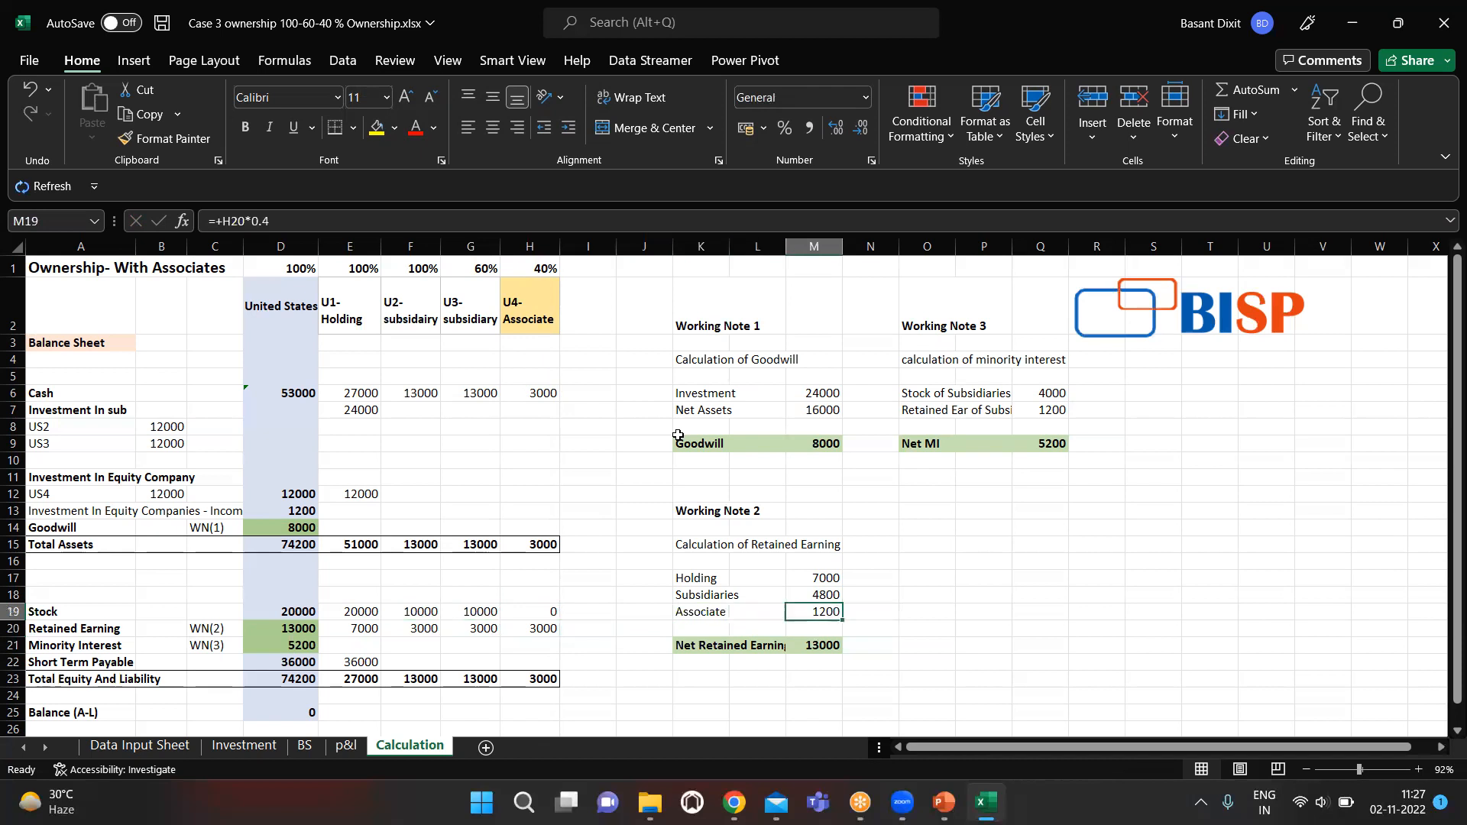
Trace the associate's share to the United States income from investment in equity companies in cell D13.
key(Left)
key(Left)
key(Left)
key(Left)
key(Left)
key(Left)
key(Left)
key(Left)
key(Up)
key(Up)
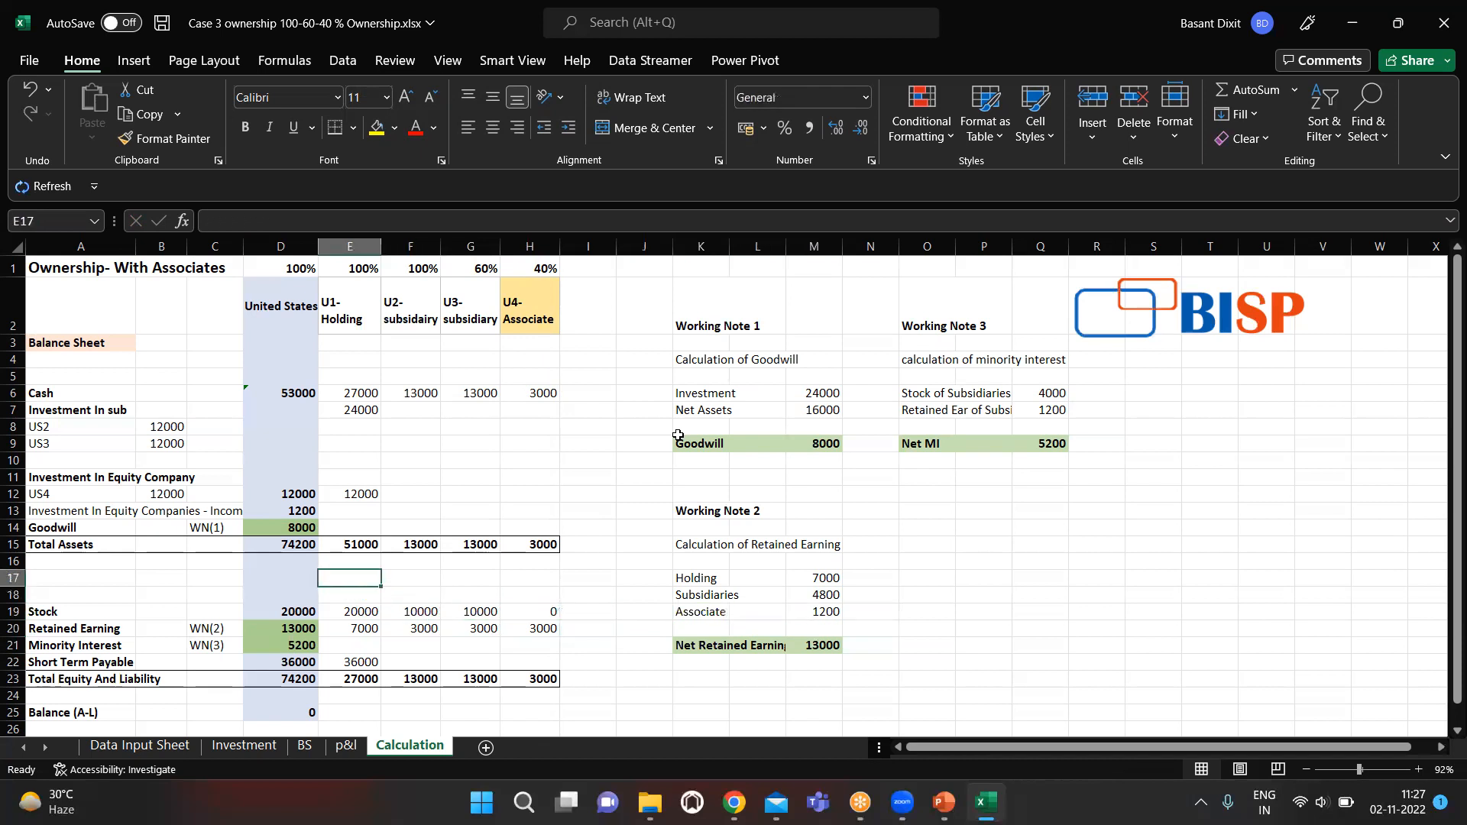
key(Left)
key(Up)
key(Up)
key(Up)
key(Up)
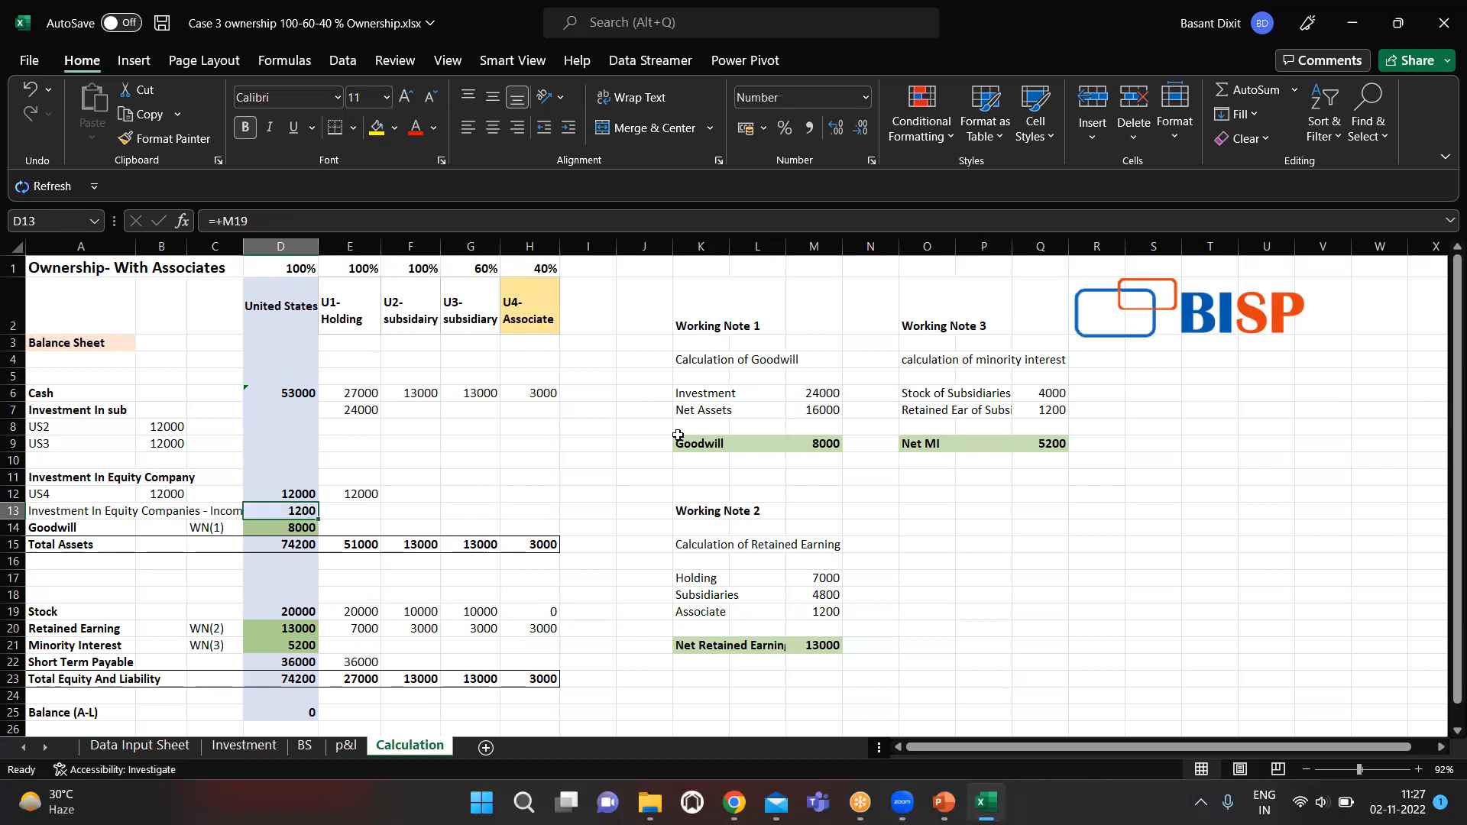
Check the formula of the United States Retained Earning in cell D20 against Working Note 2.
key(Down)
key(Down)
key(Down)
key(Down)
key(Down)
key(Down)
key(Down)
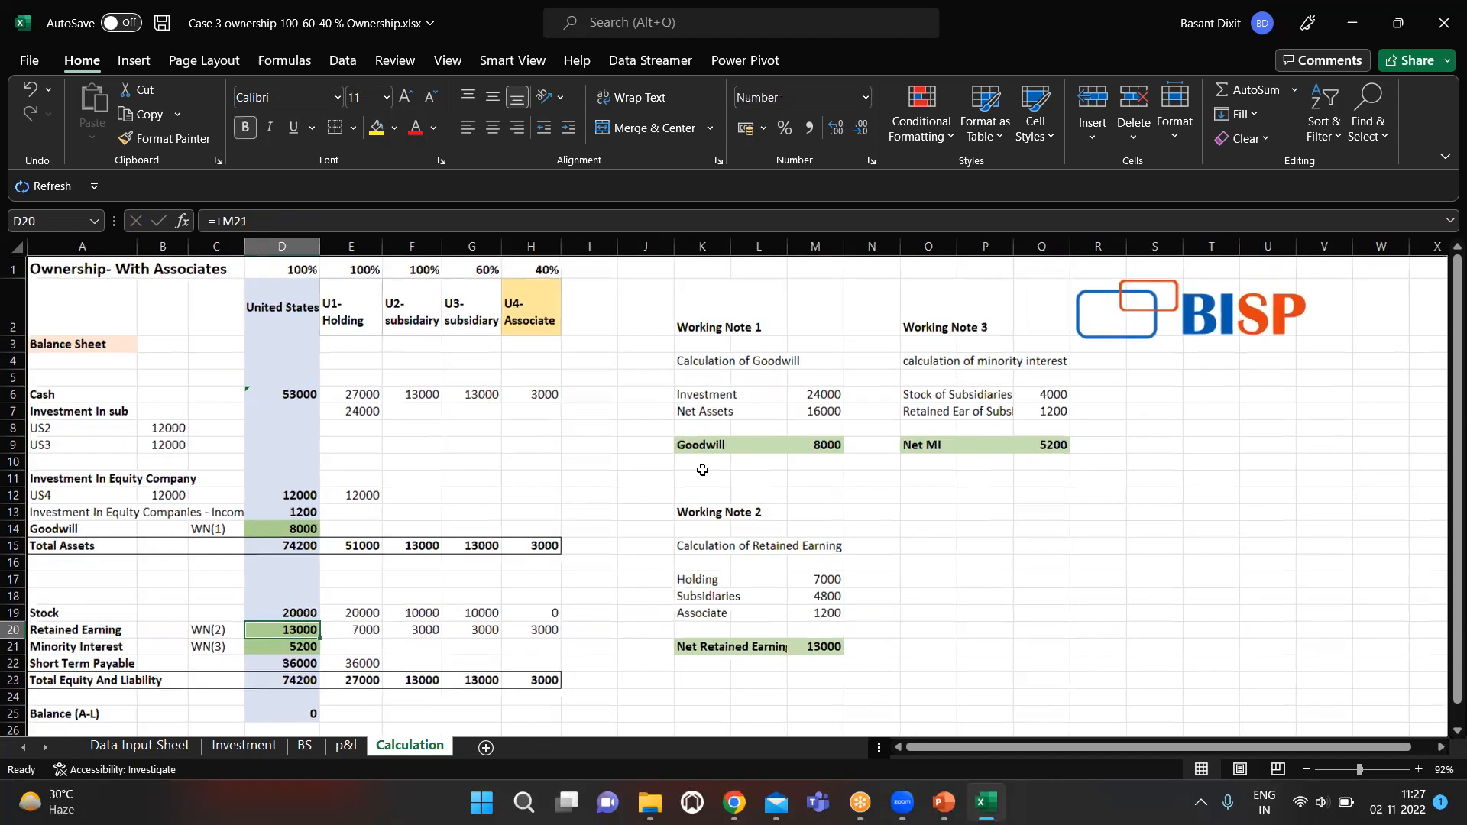
Switch to the Manage Ownership page of Oracle EPM Cloud Financial Consolidation and Close in Chrome.
mouse_move(731, 800)
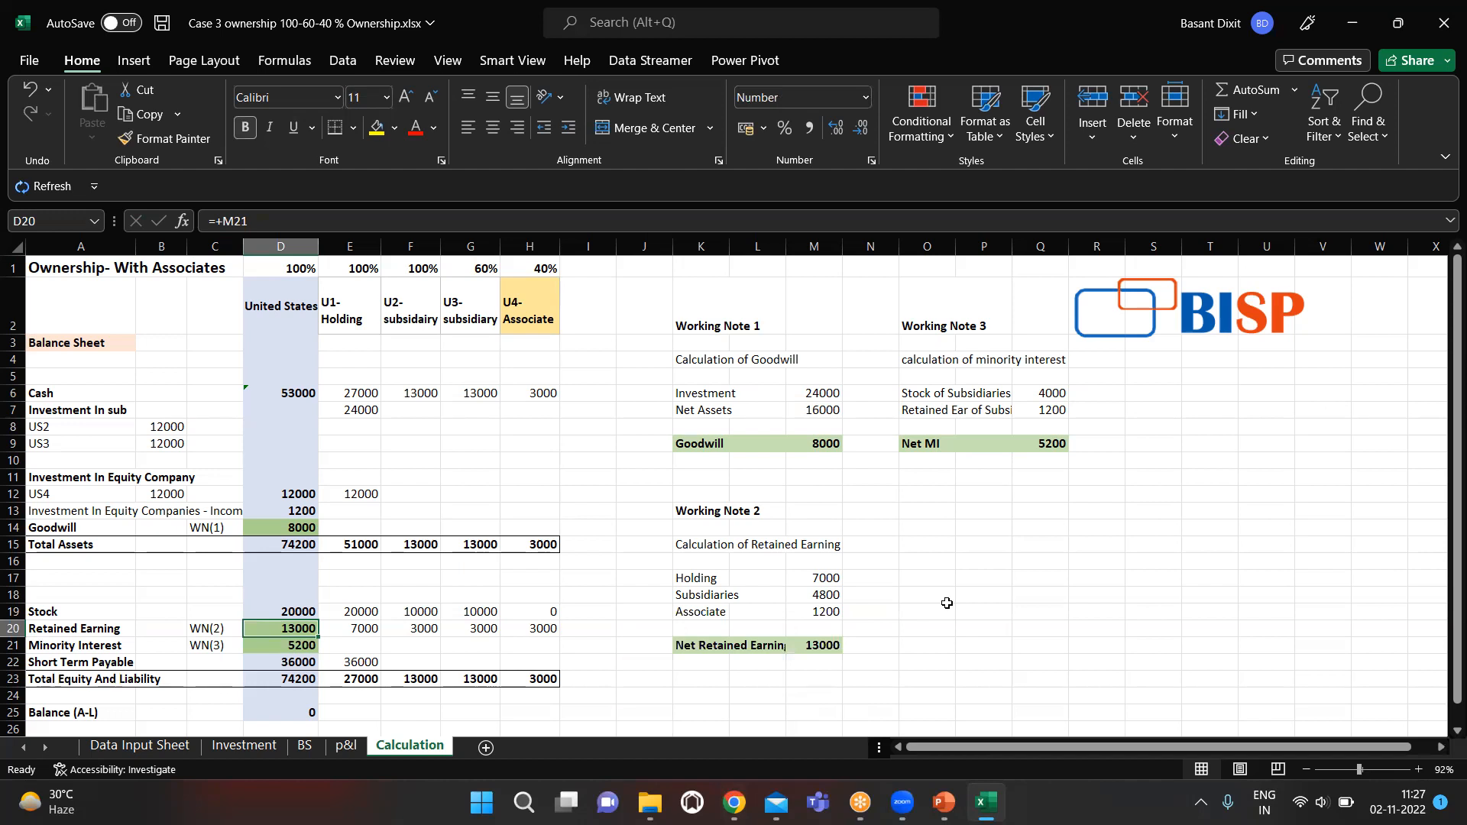
click(733, 802)
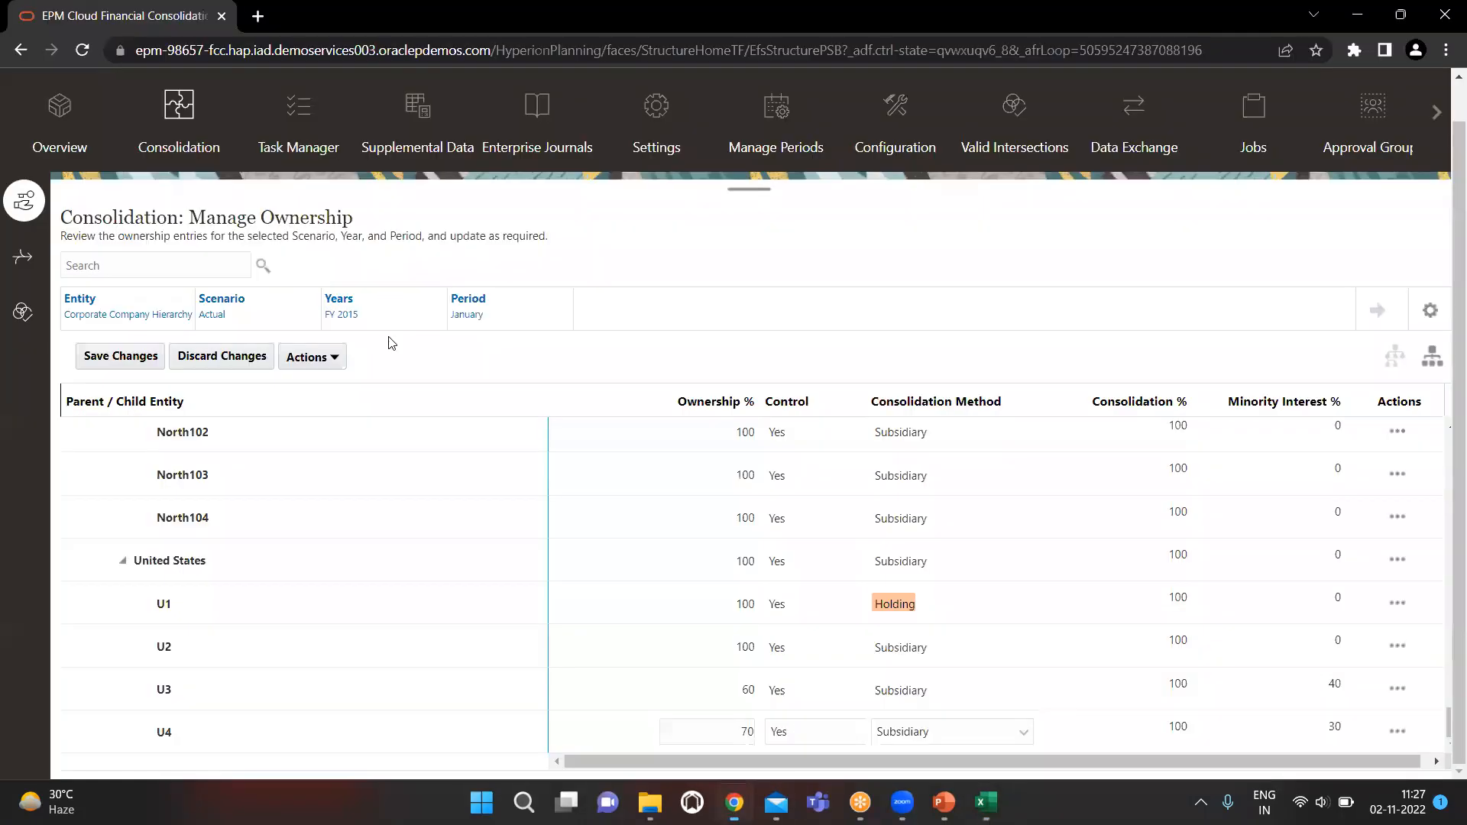
scroll(171, 102, up, 1)
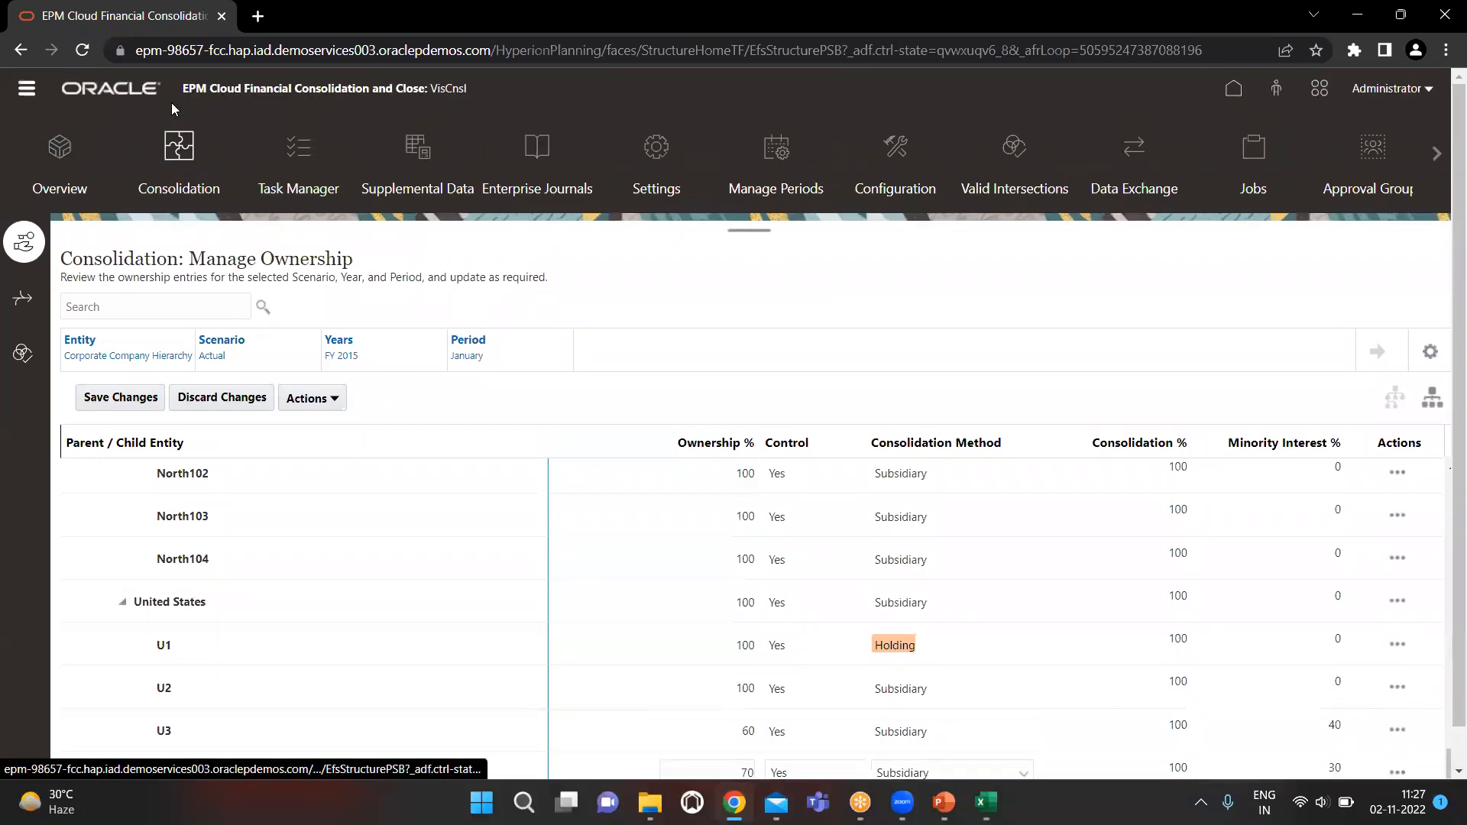
click(29, 92)
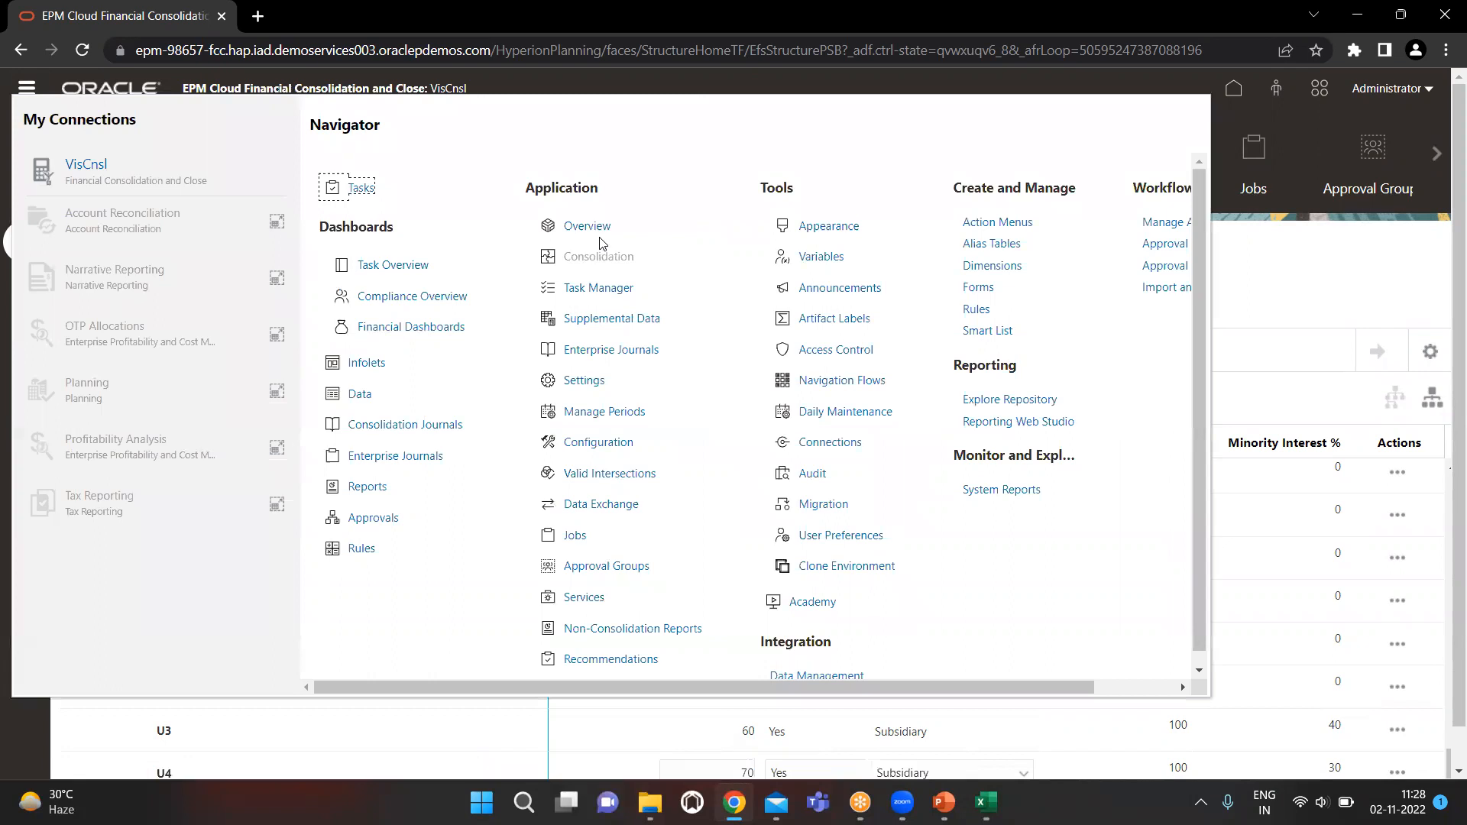
click(1349, 281)
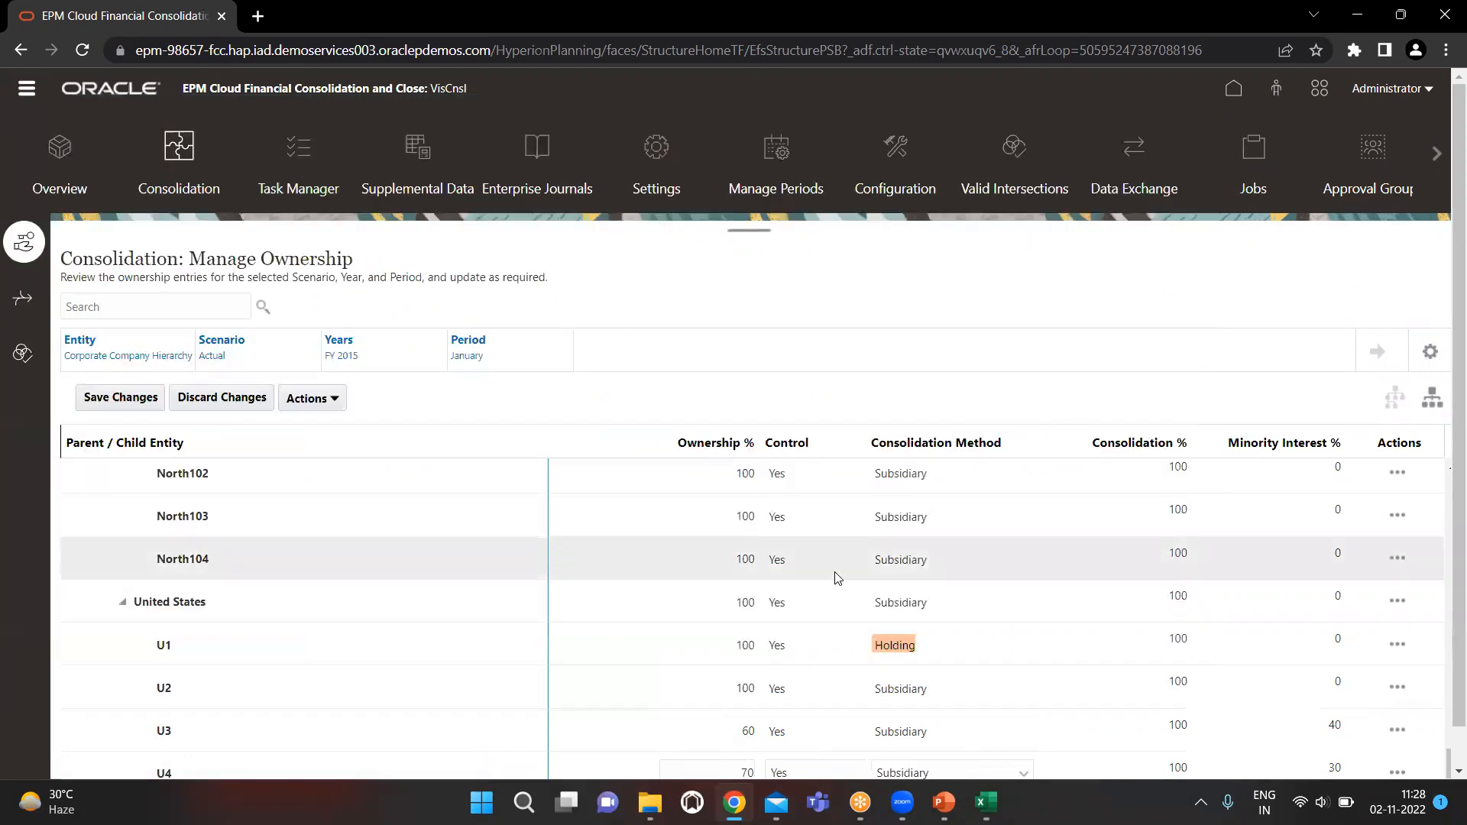
Set the ownership percentage of entity U4 under United States to 40 and save the ownership data.
scroll(835, 551, down, 1)
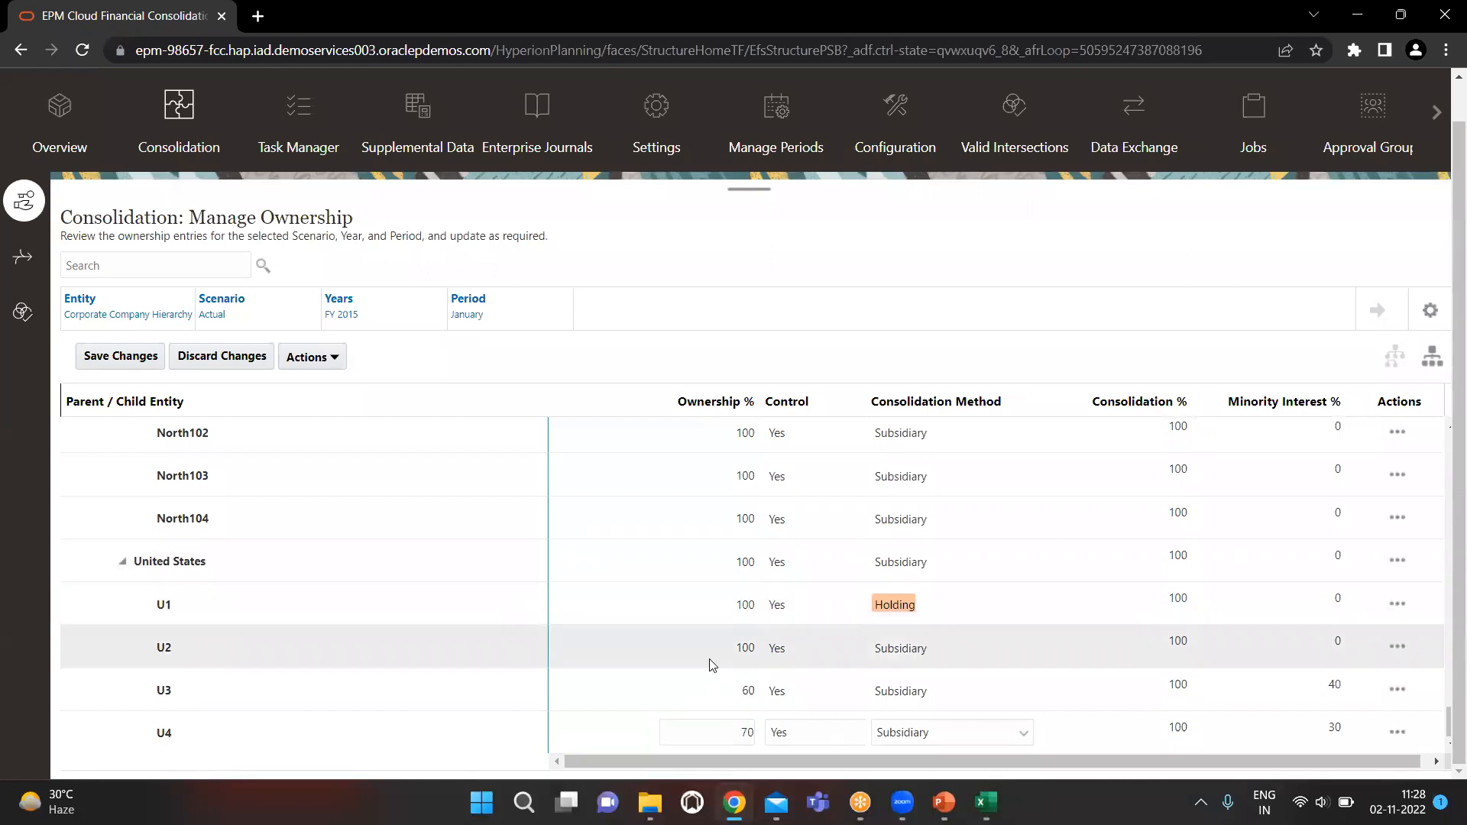
click(727, 730)
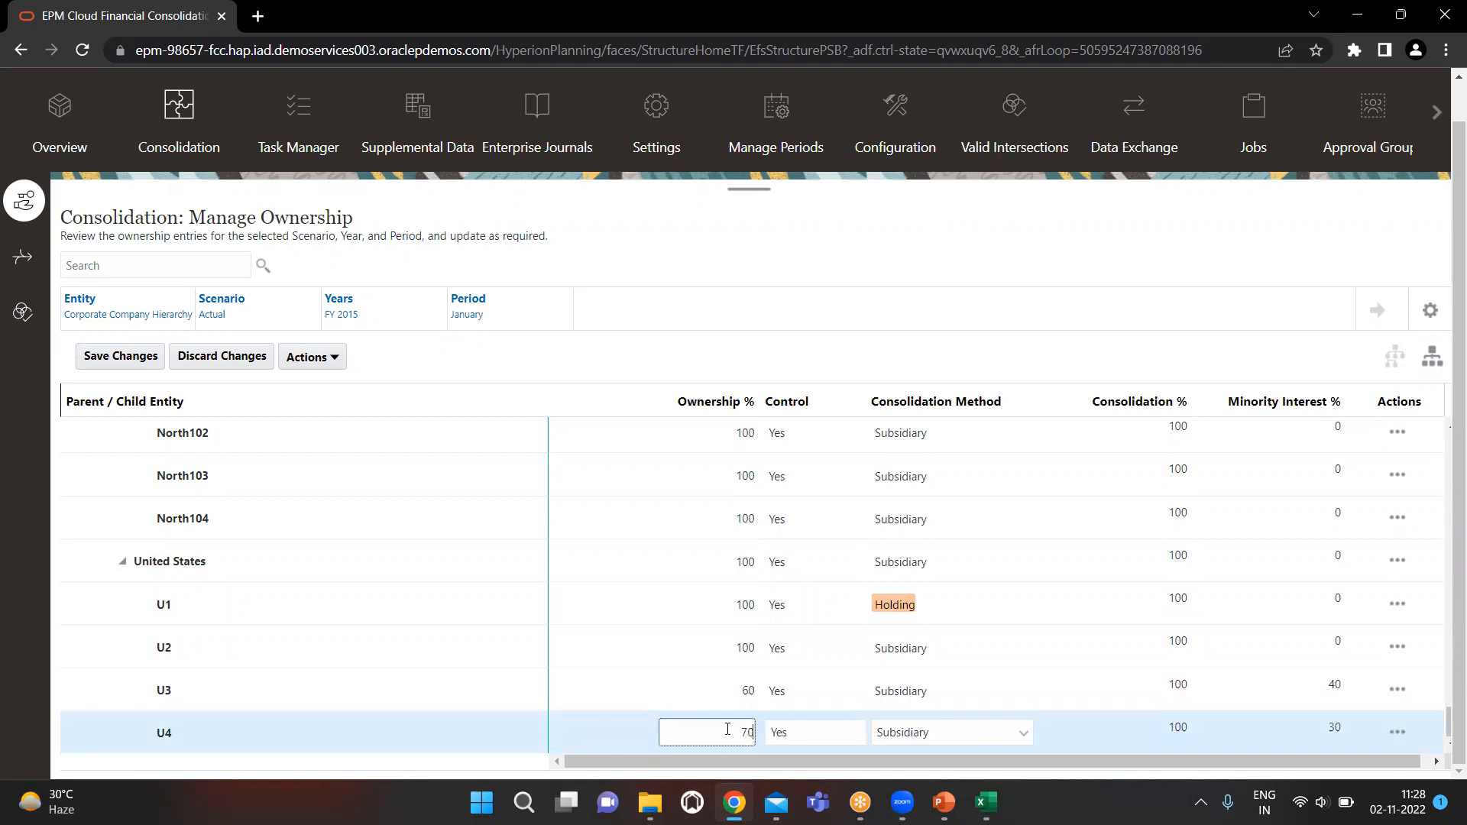
text(40)
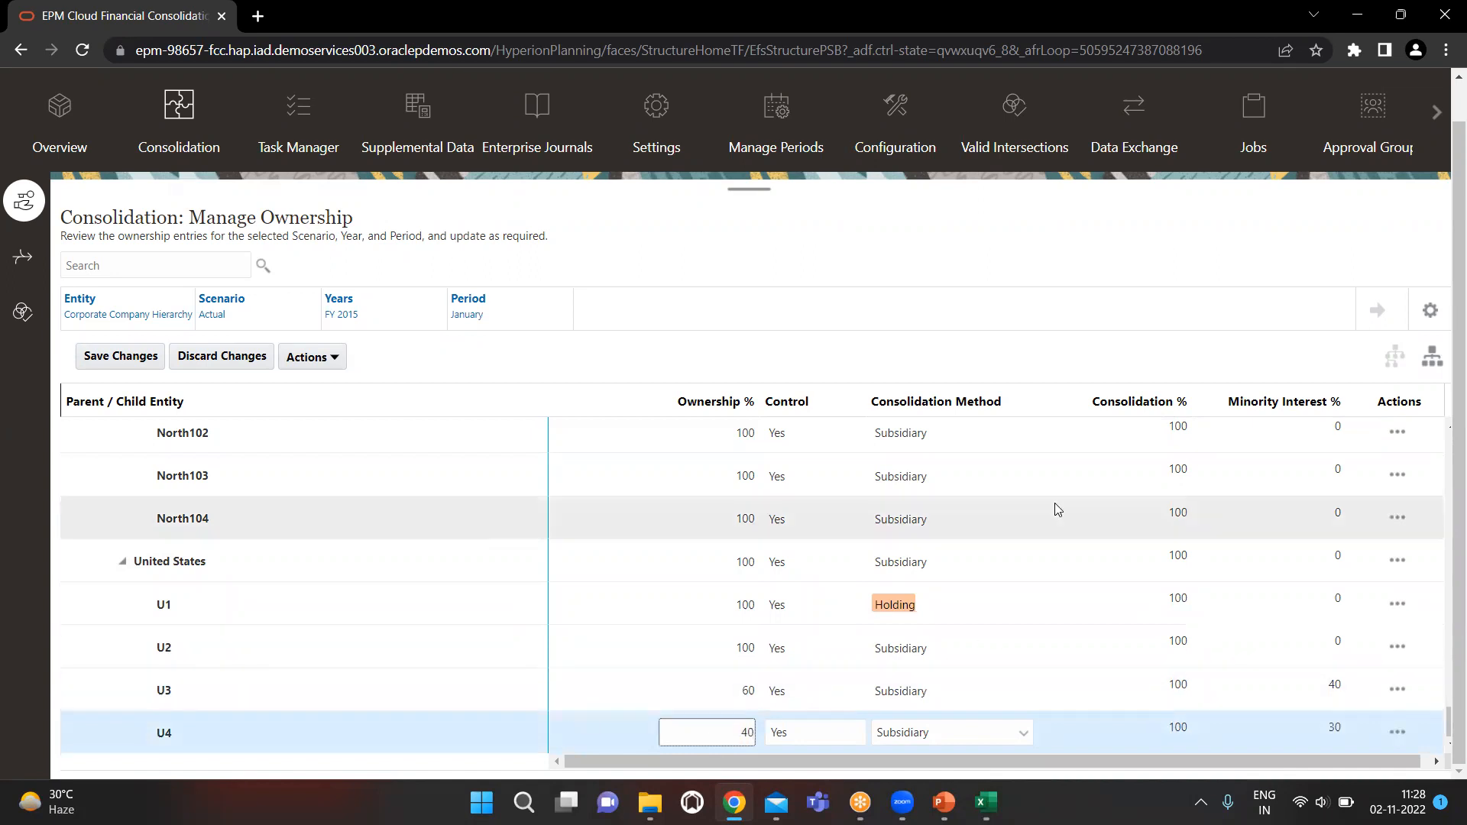
click(1091, 360)
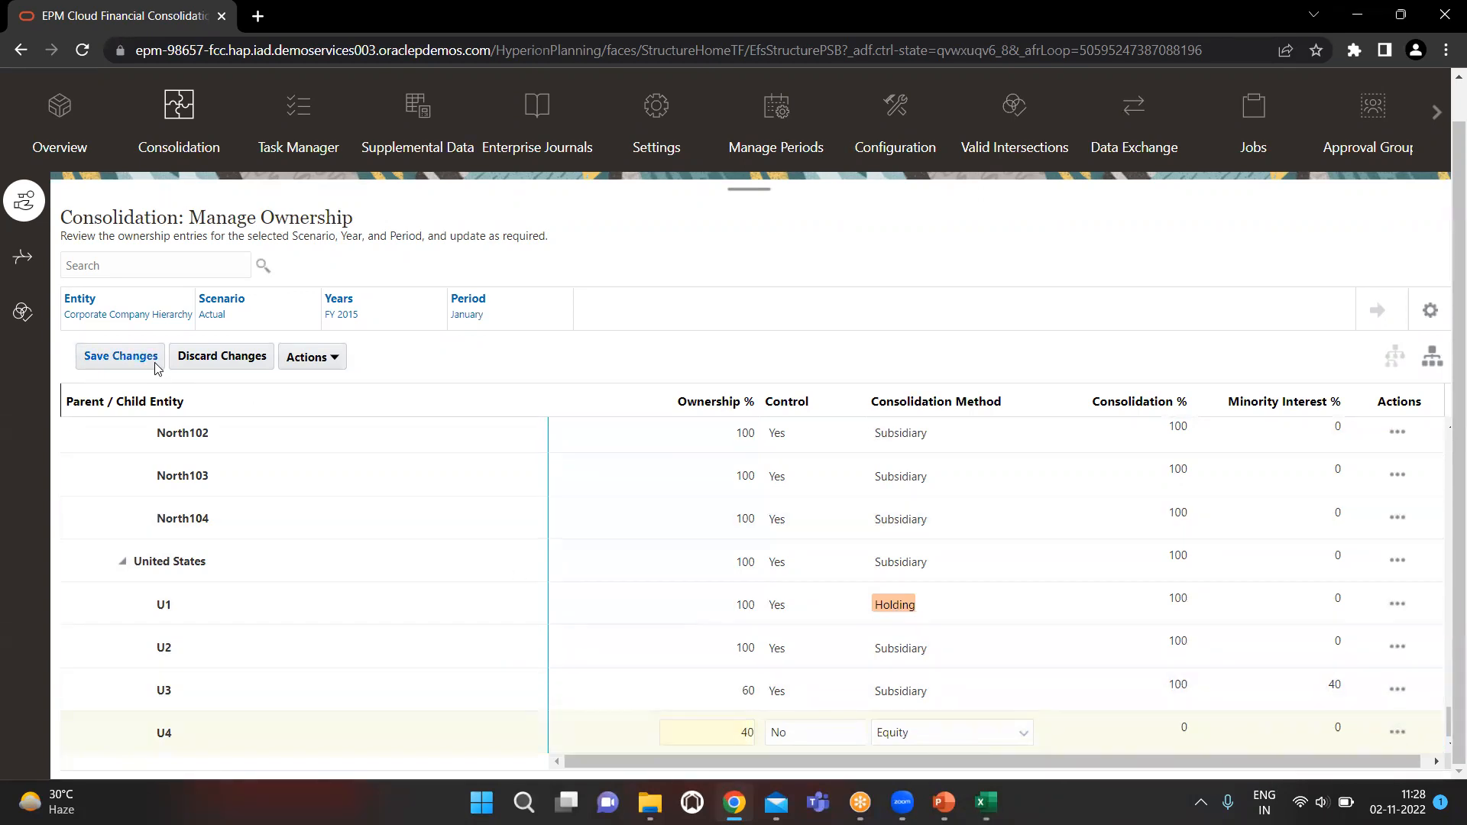
click(120, 356)
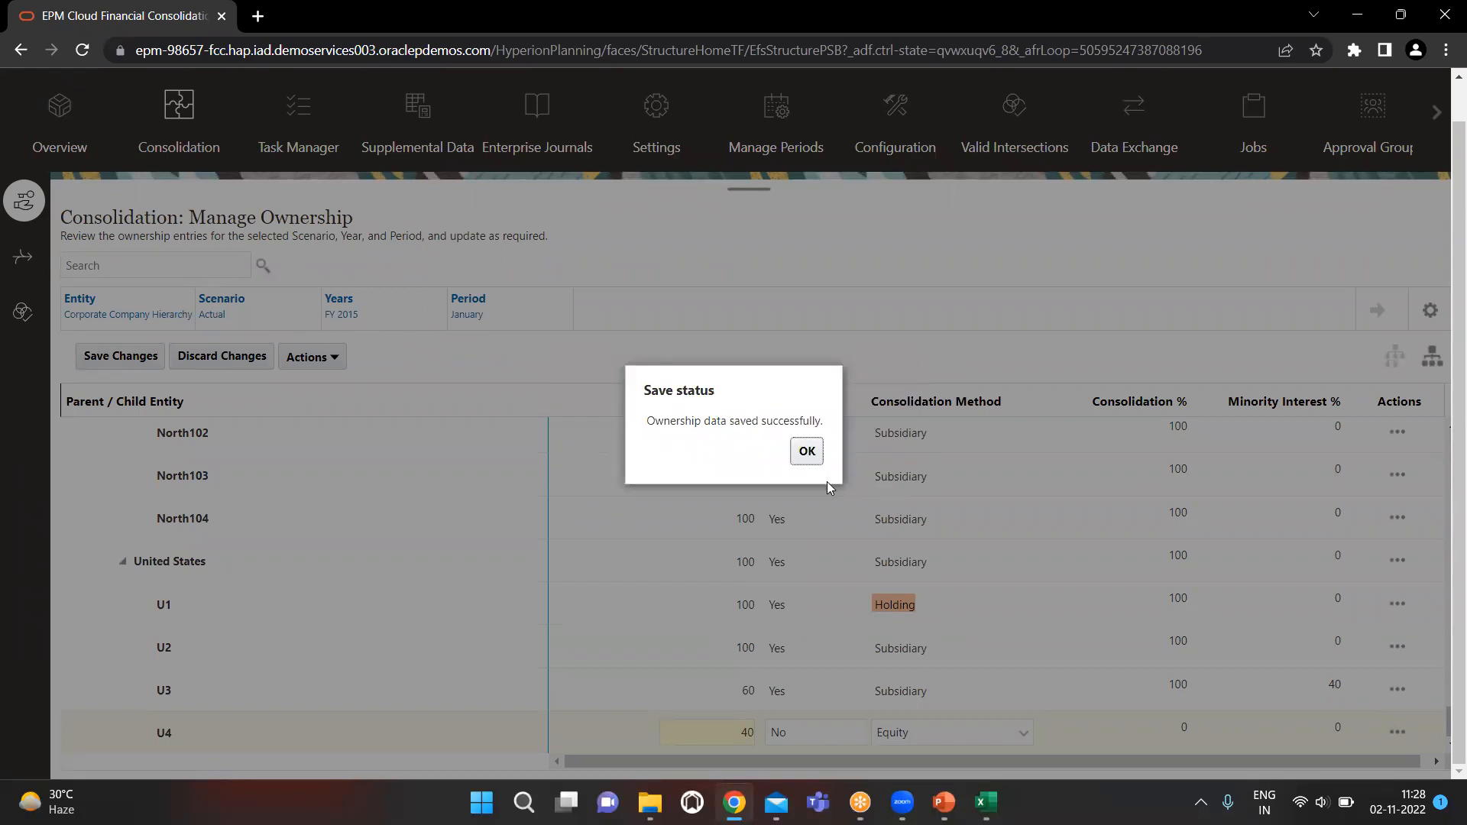
click(804, 451)
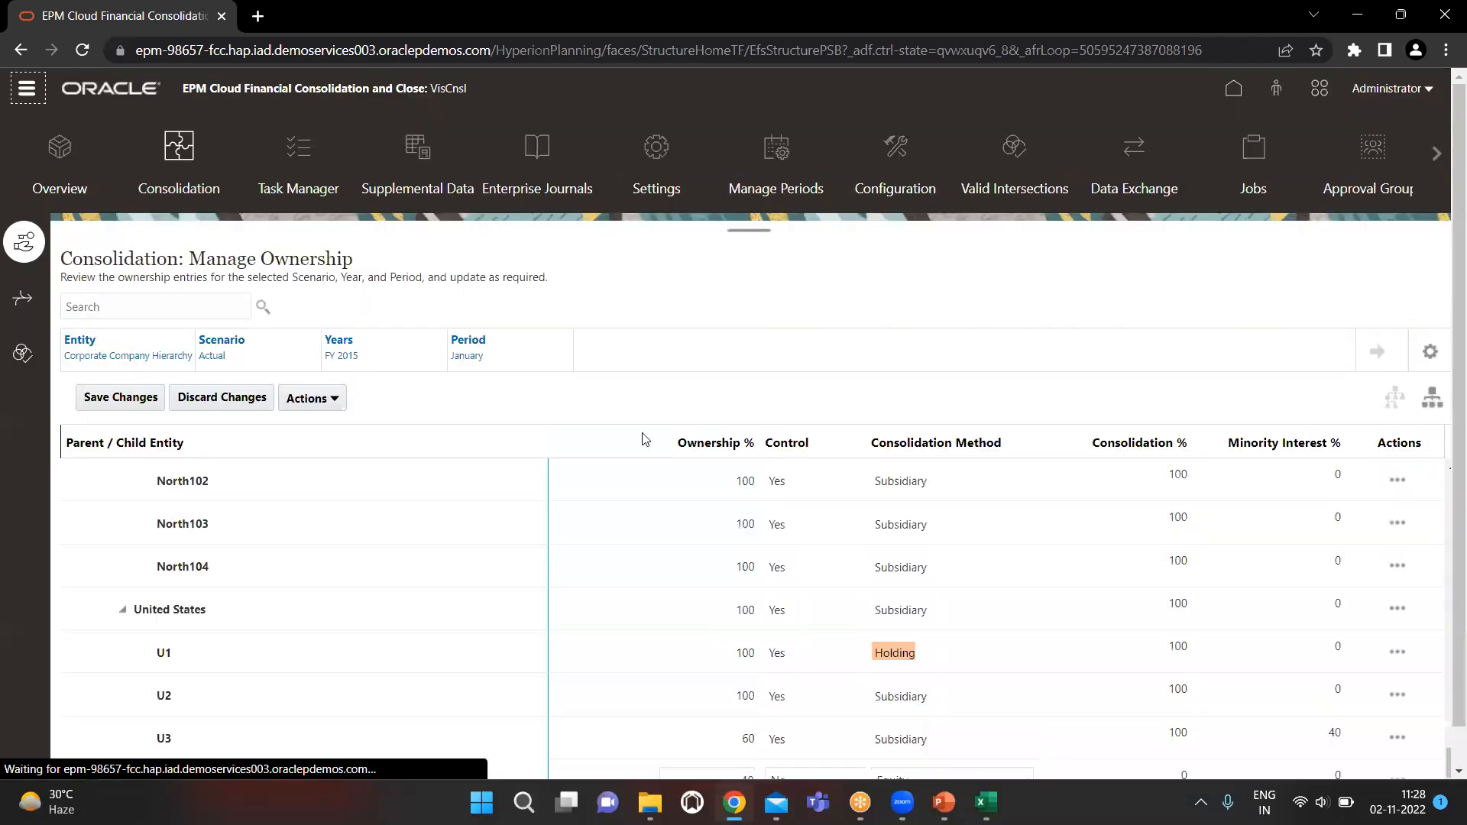
Recompute the ownership data from the Manage Ownership page.
click(312, 398)
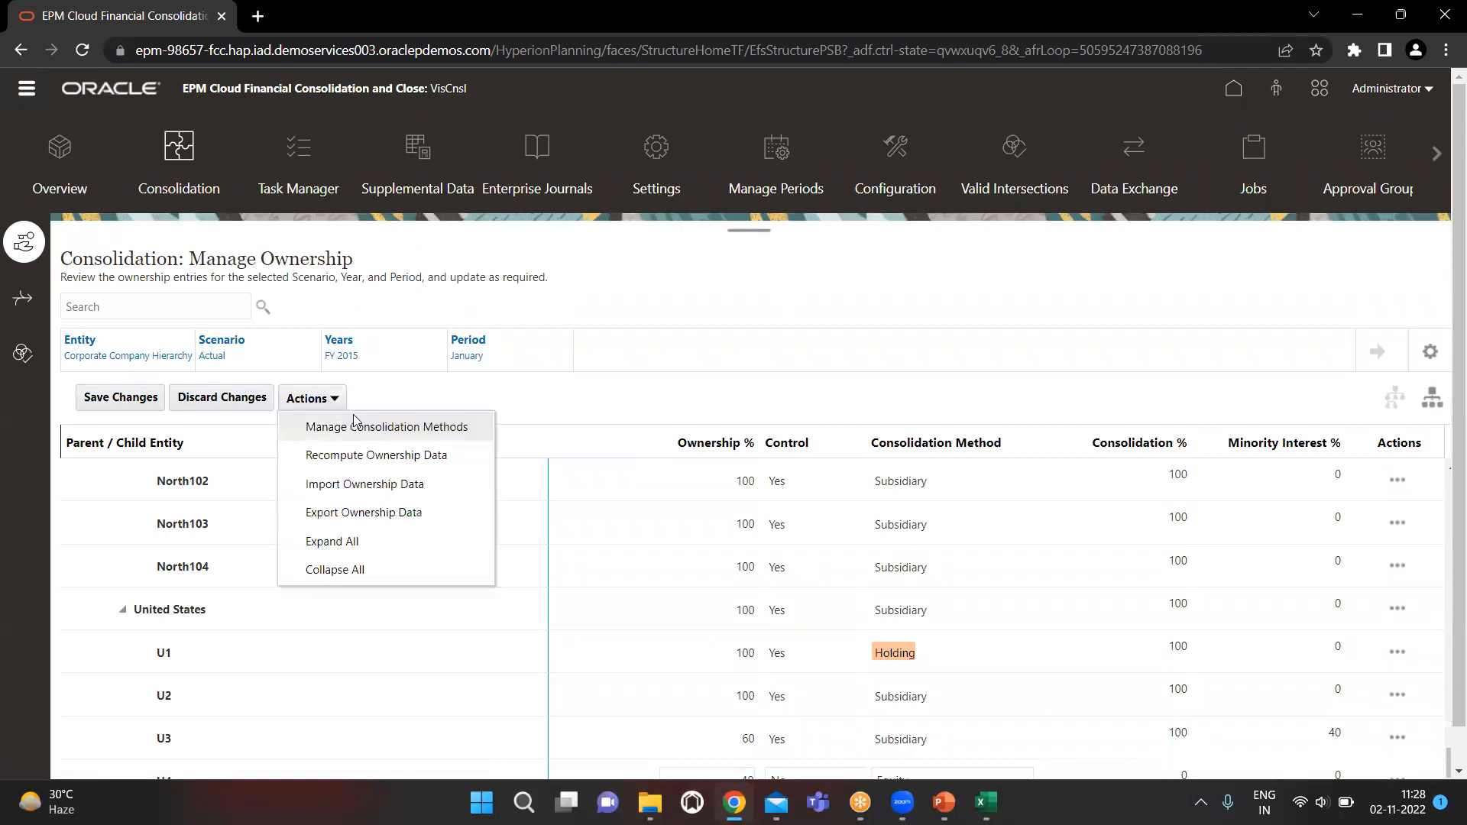
click(384, 454)
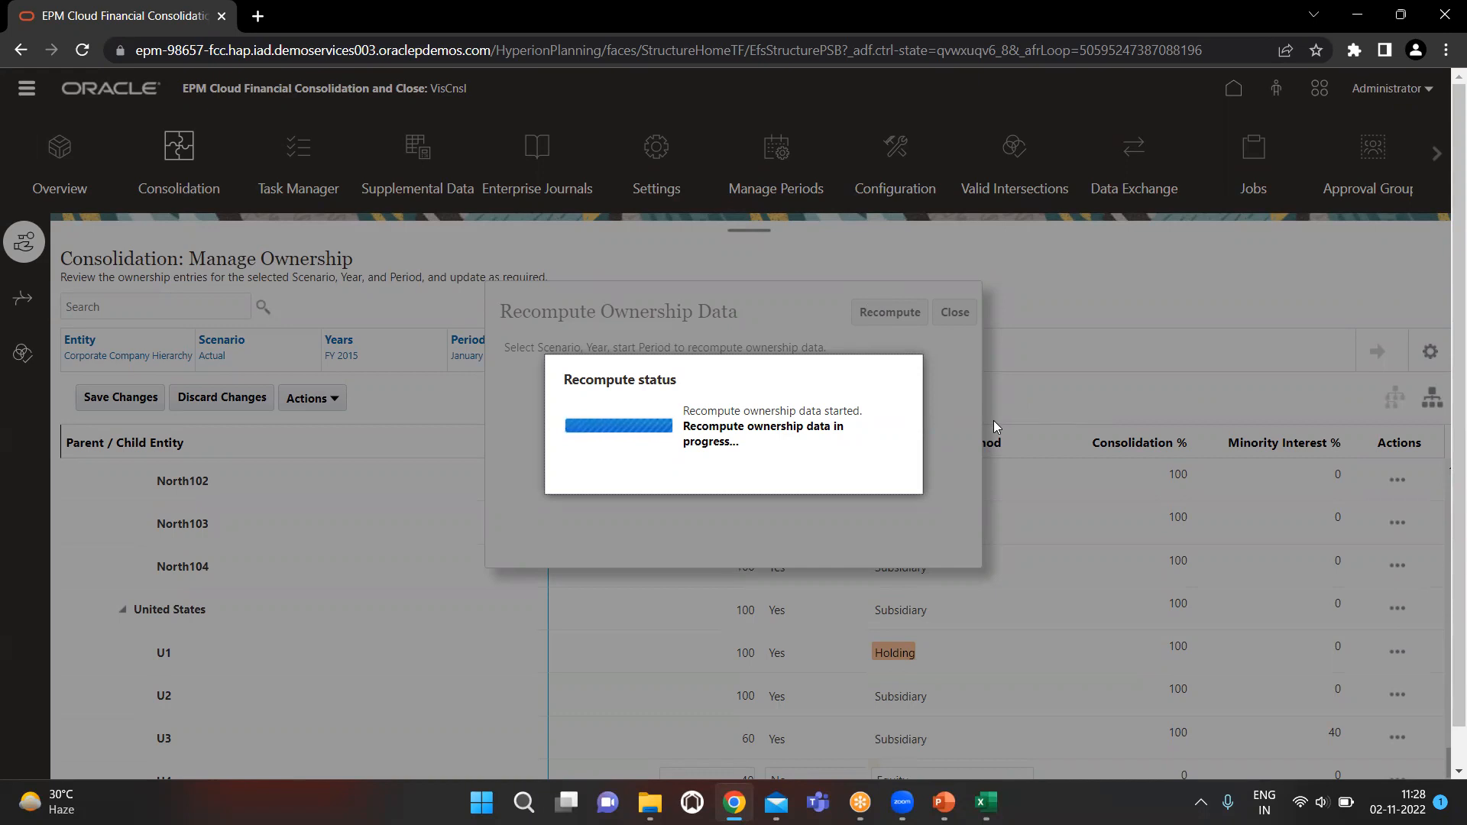
click(787, 452)
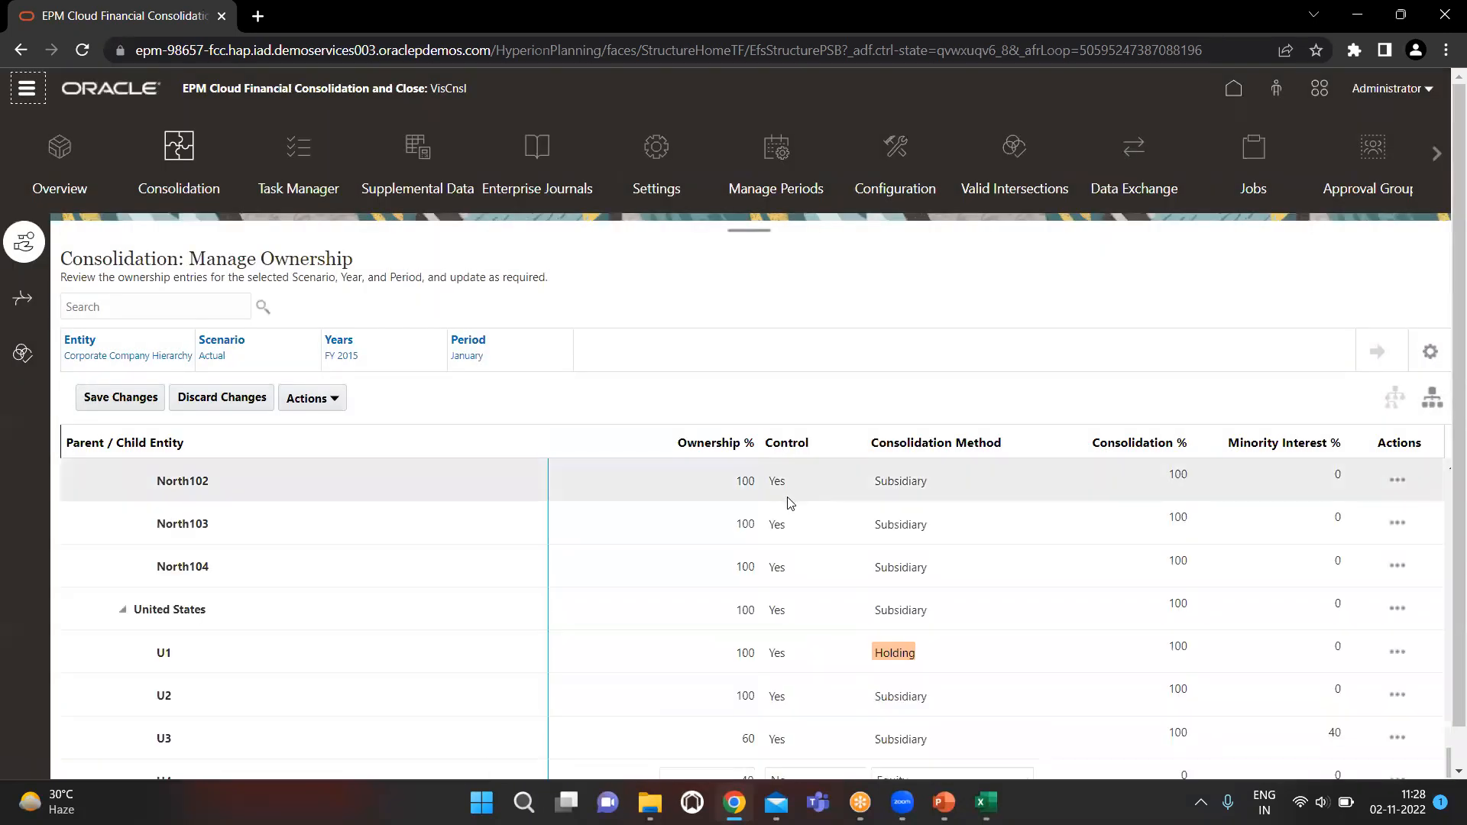
Switch to the Excel workbook and connect the Data Input Sheet through the FCCS_VisDX named connection.
key(alt+Tab)
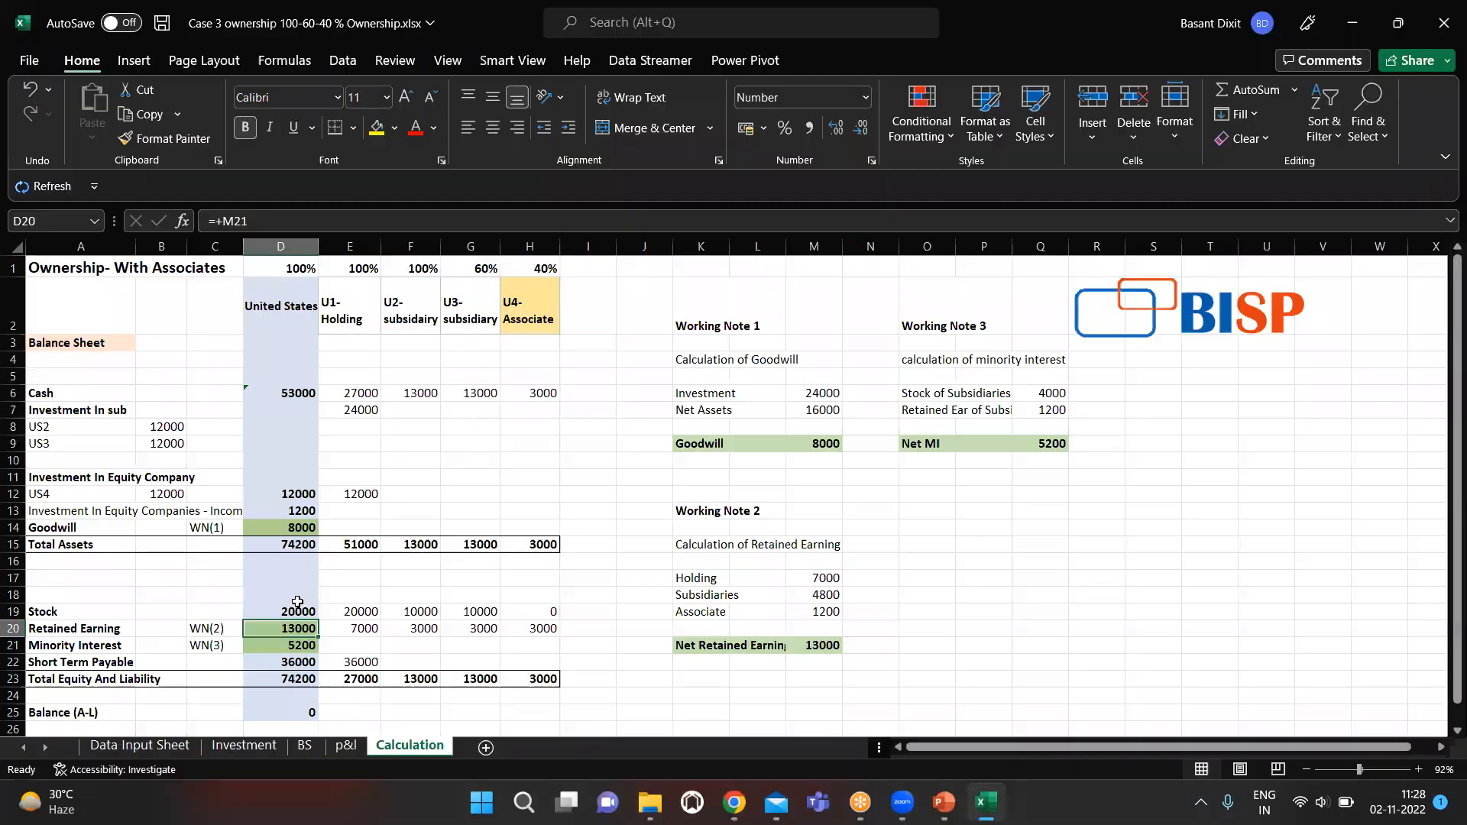
click(140, 745)
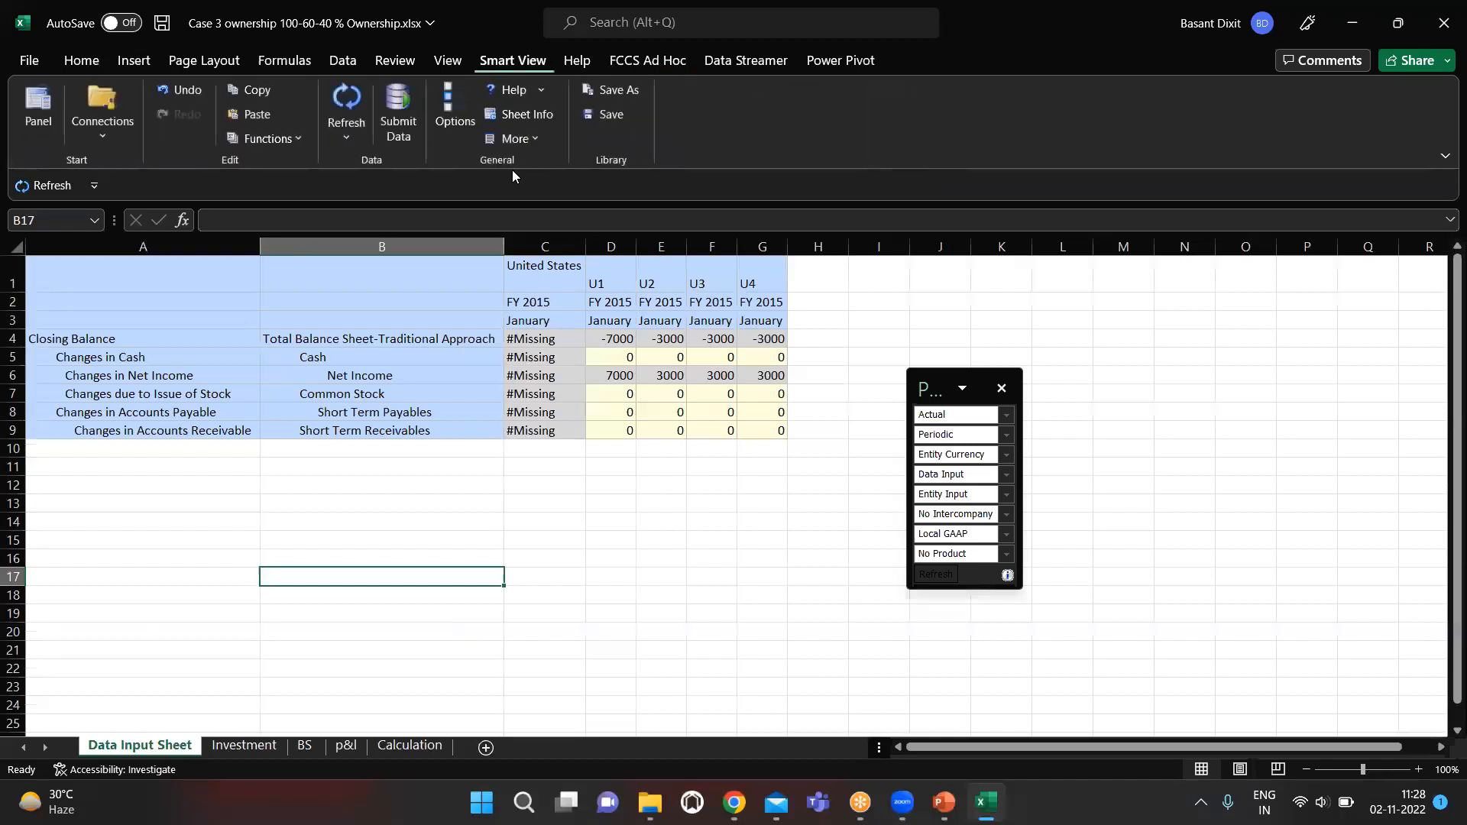
click(116, 129)
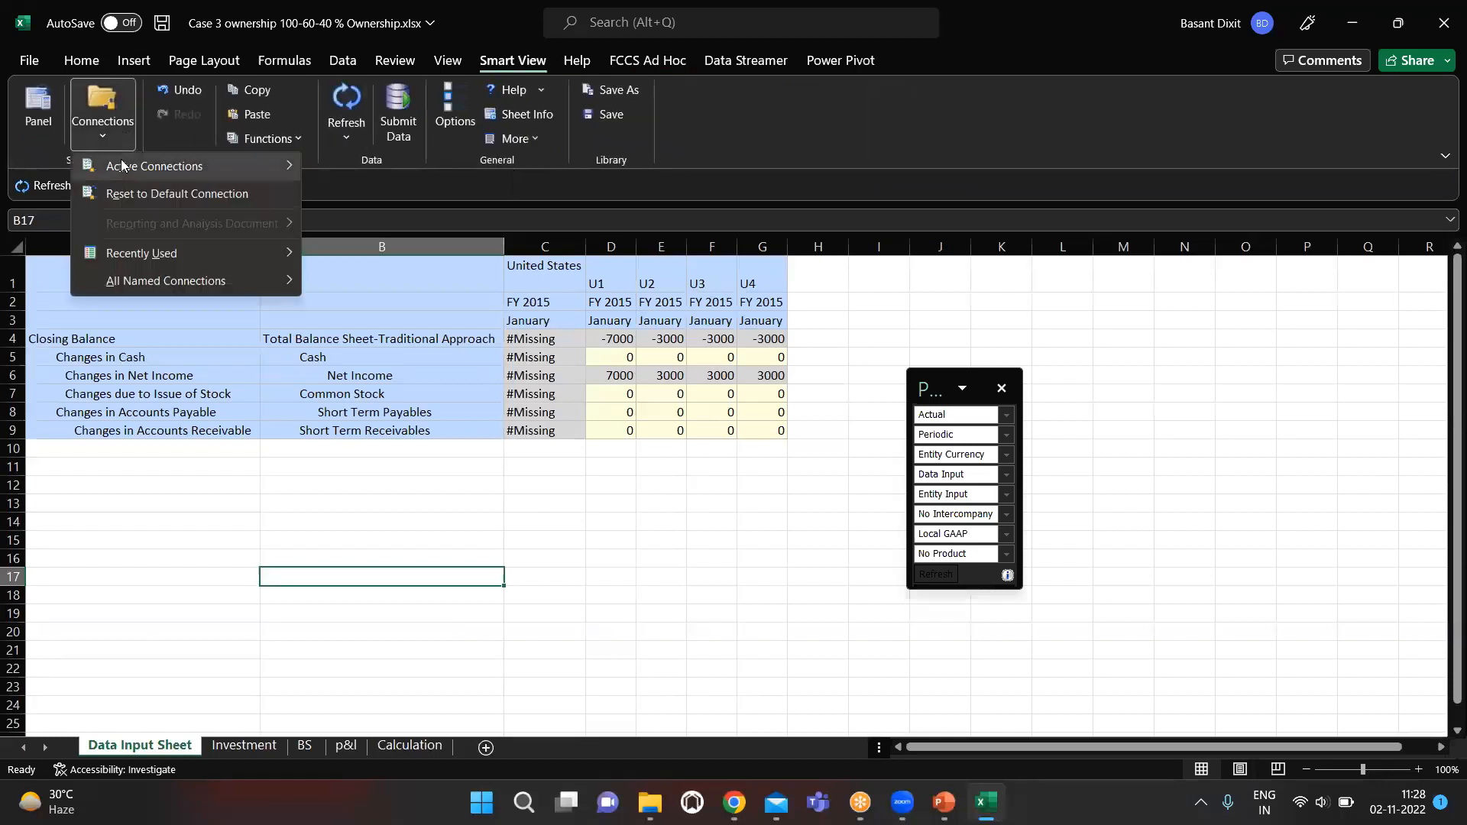
mouse_move(177, 283)
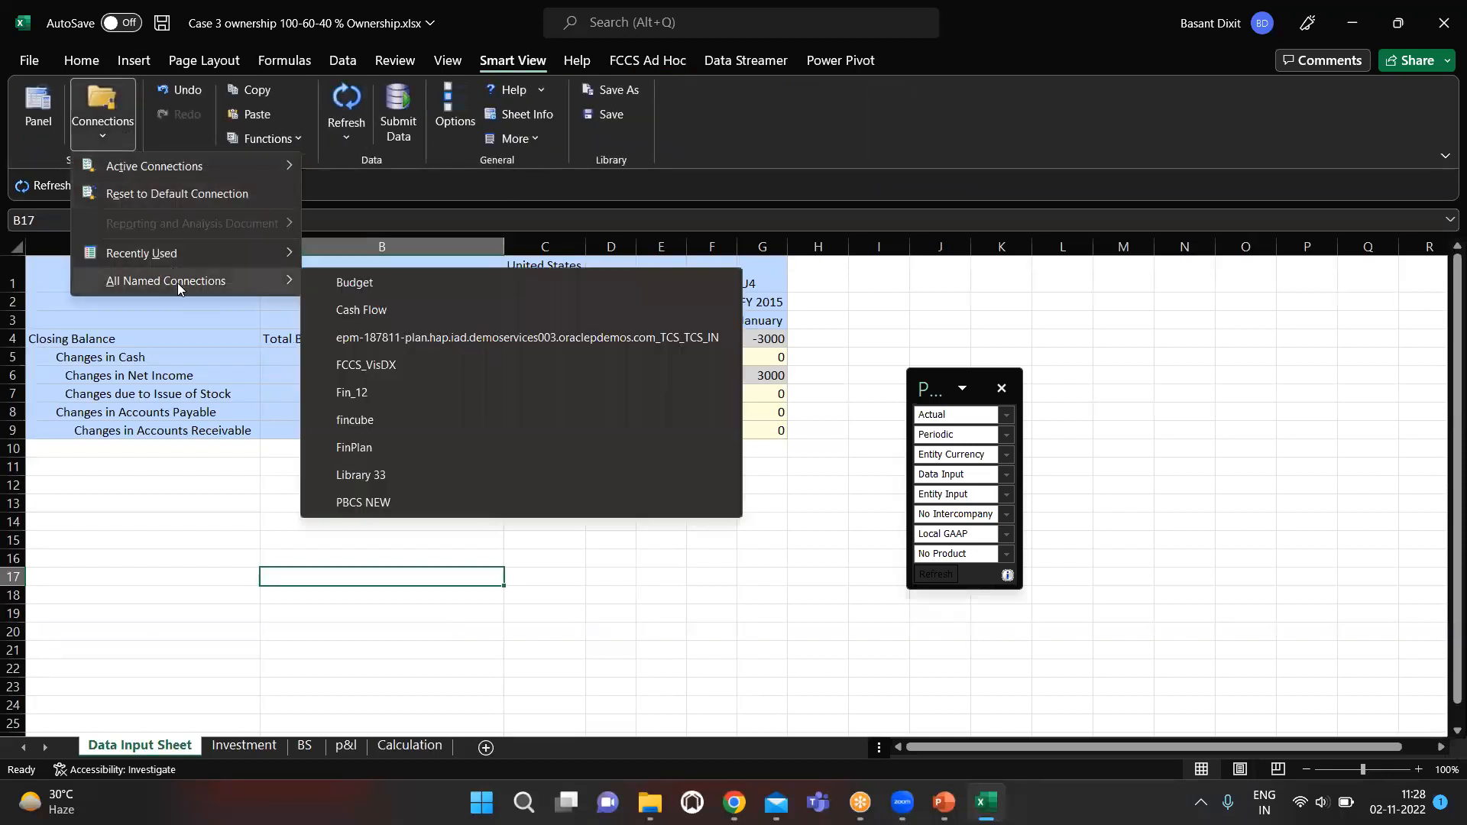
click(420, 363)
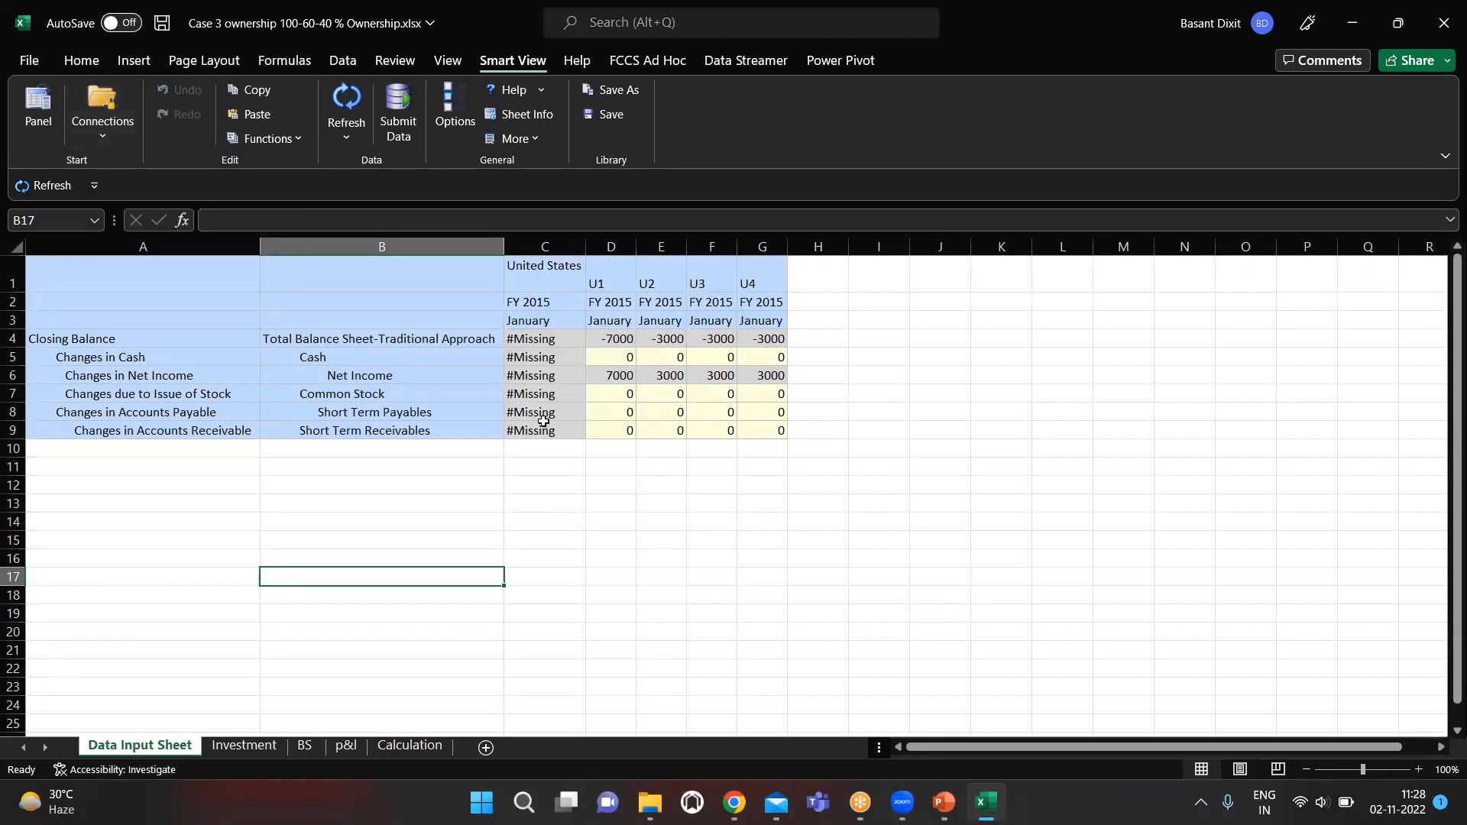
Refresh the Data Input Sheet with the data of the connected application.
click(347, 99)
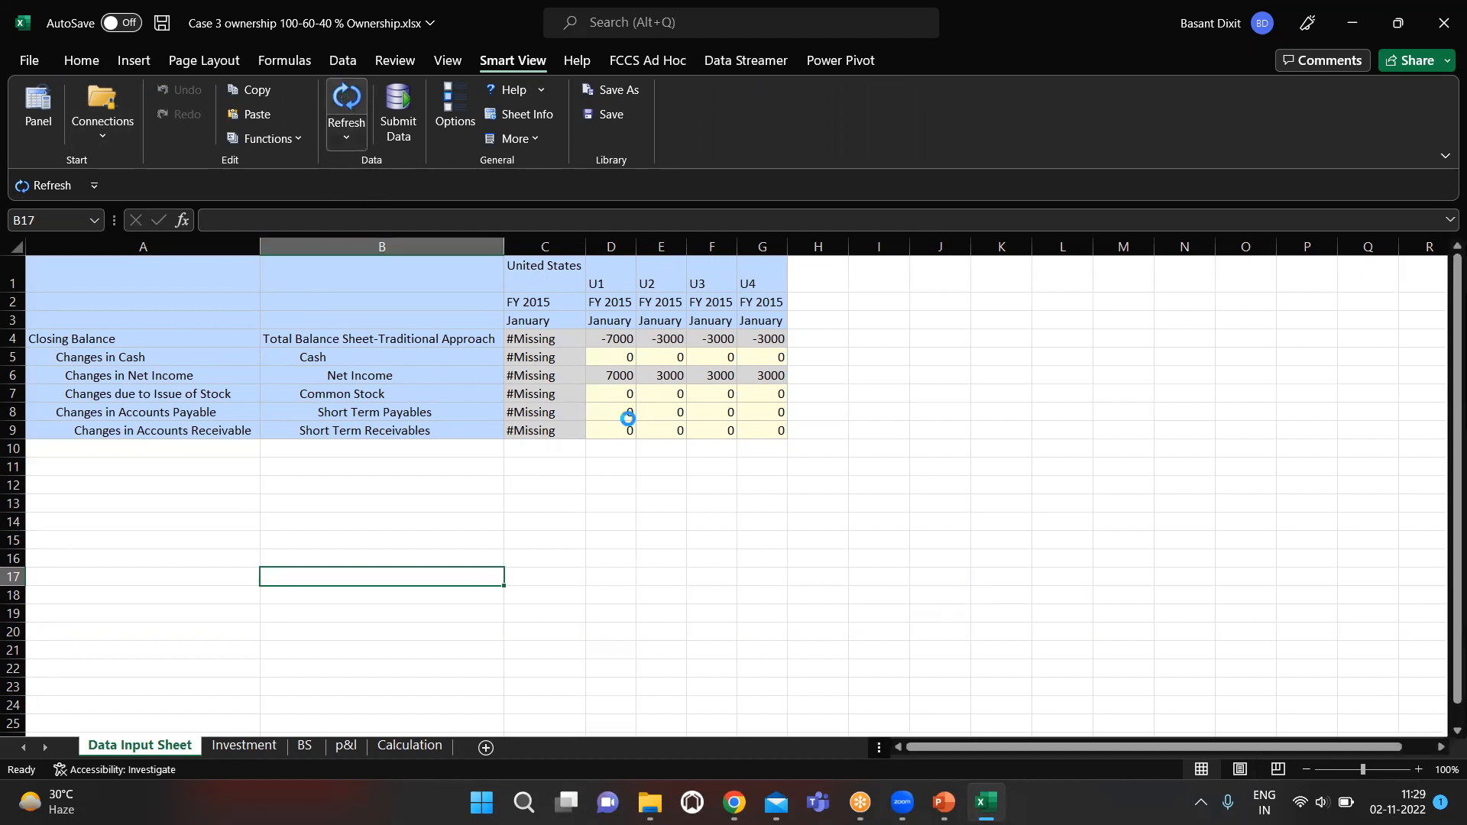
click(747, 382)
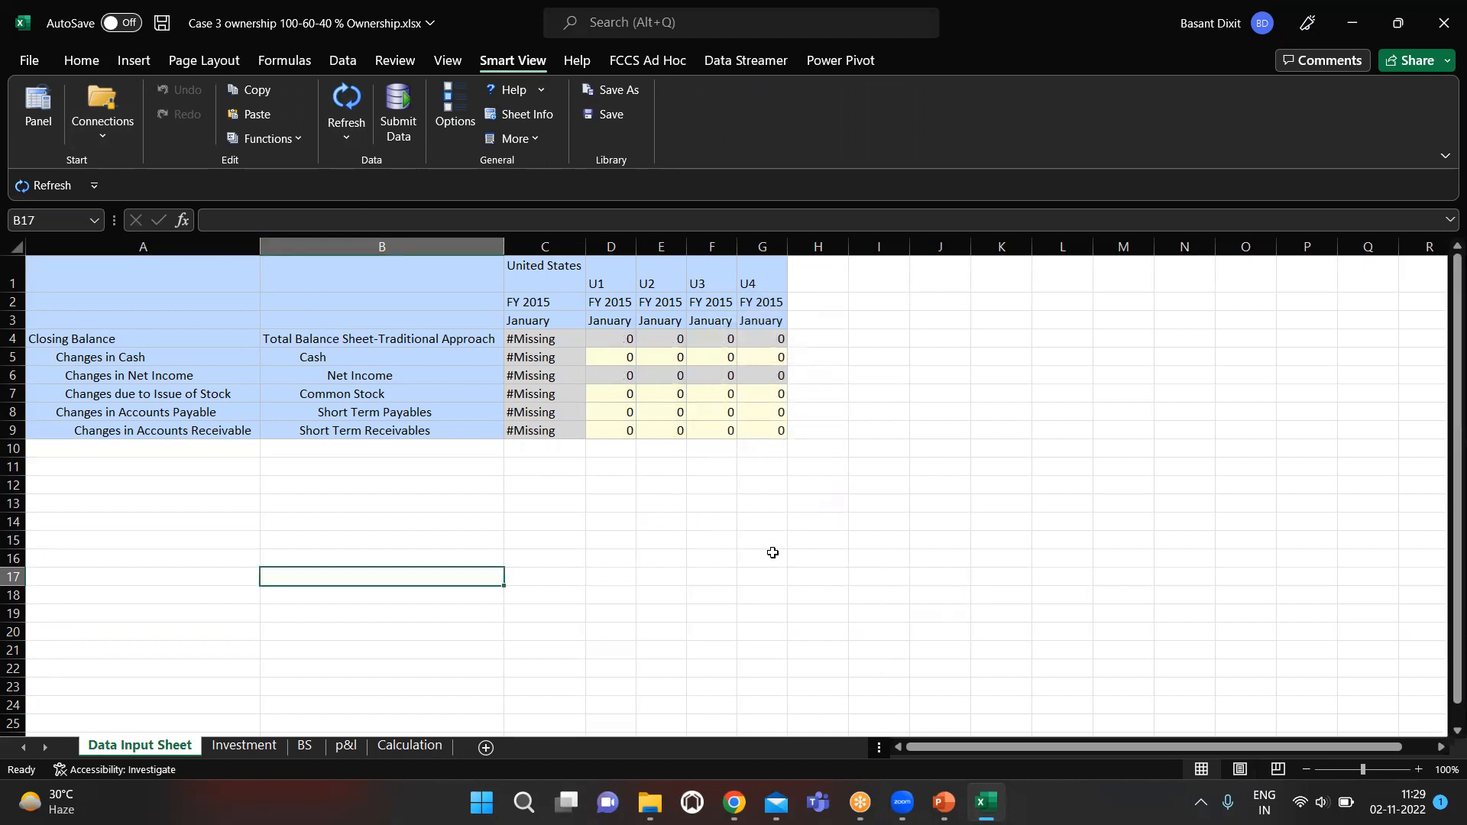
click(346, 107)
click(241, 746)
click(139, 748)
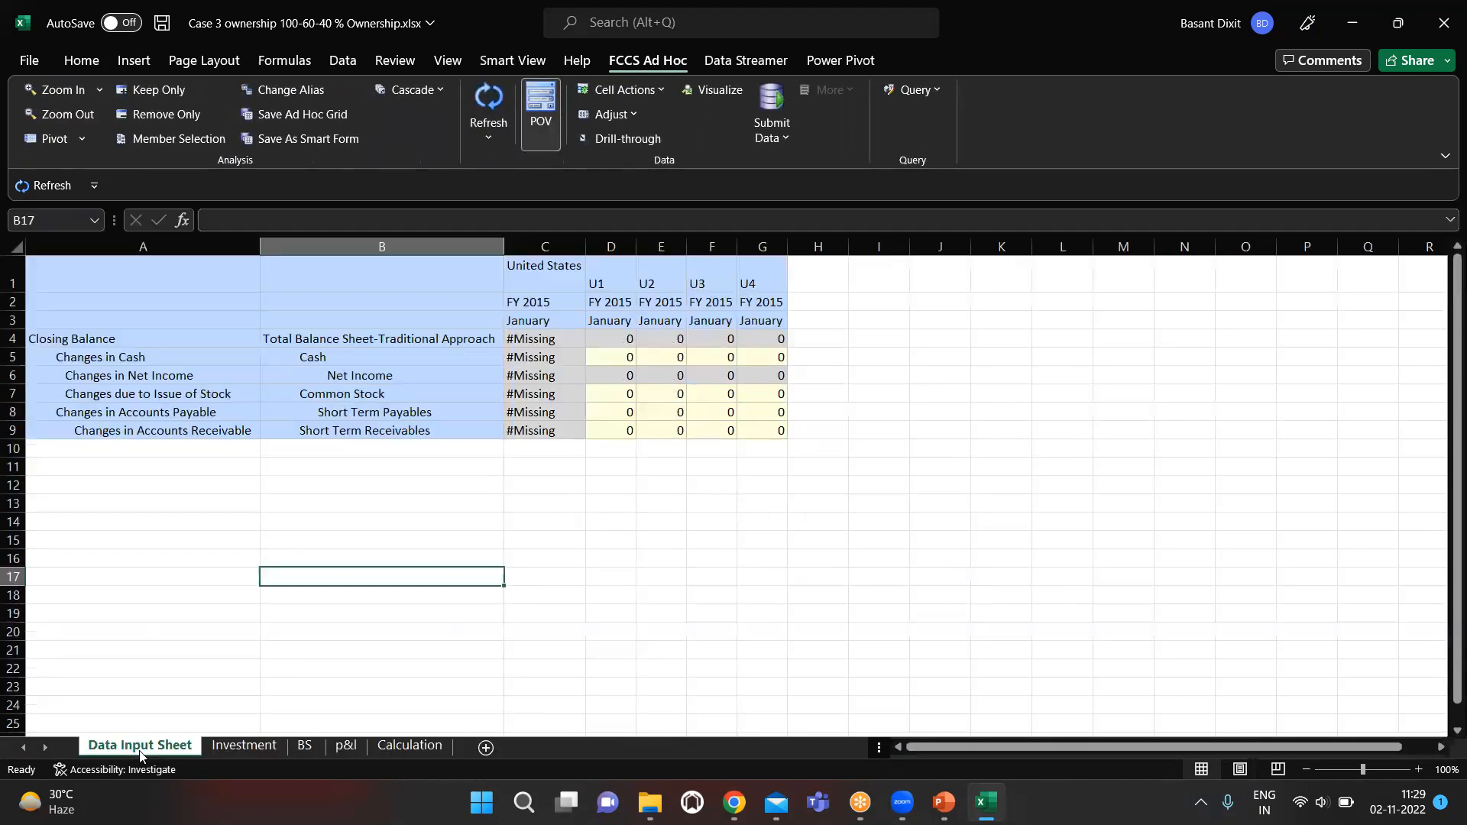
Show the POV for the Data Input Sheet and dock it above the grid.
click(538, 96)
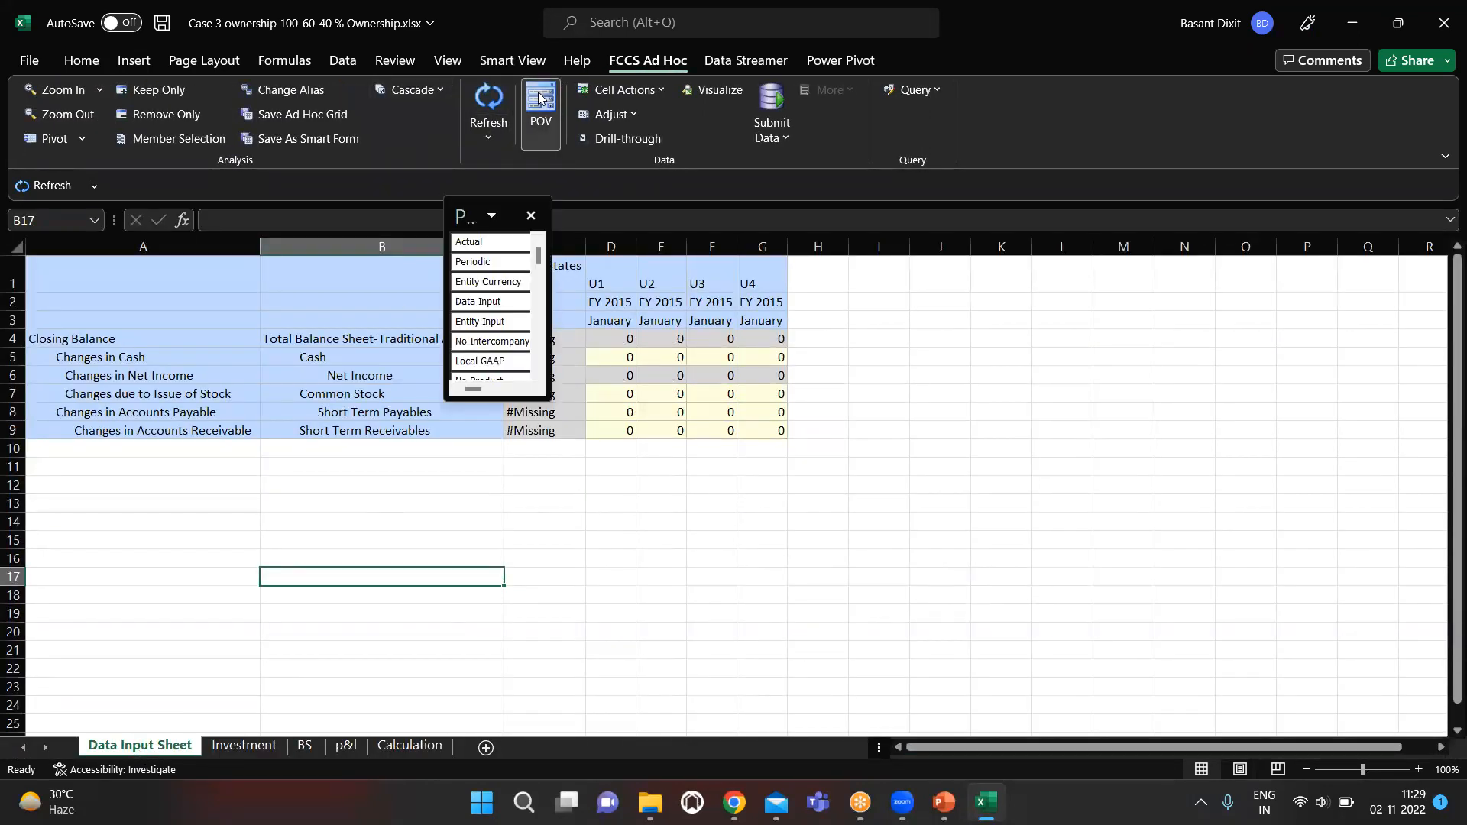
double_click(463, 220)
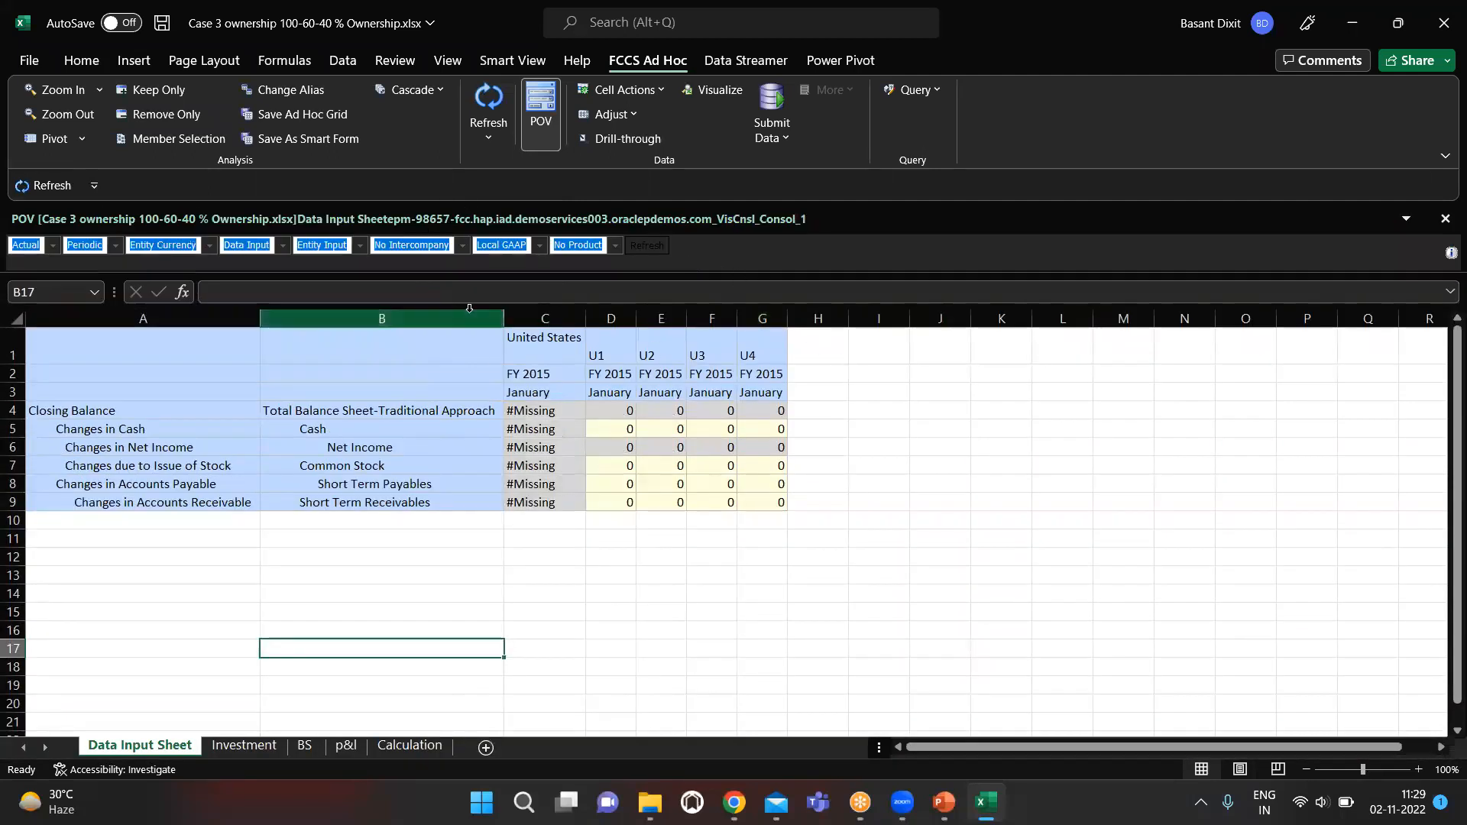
click(152, 403)
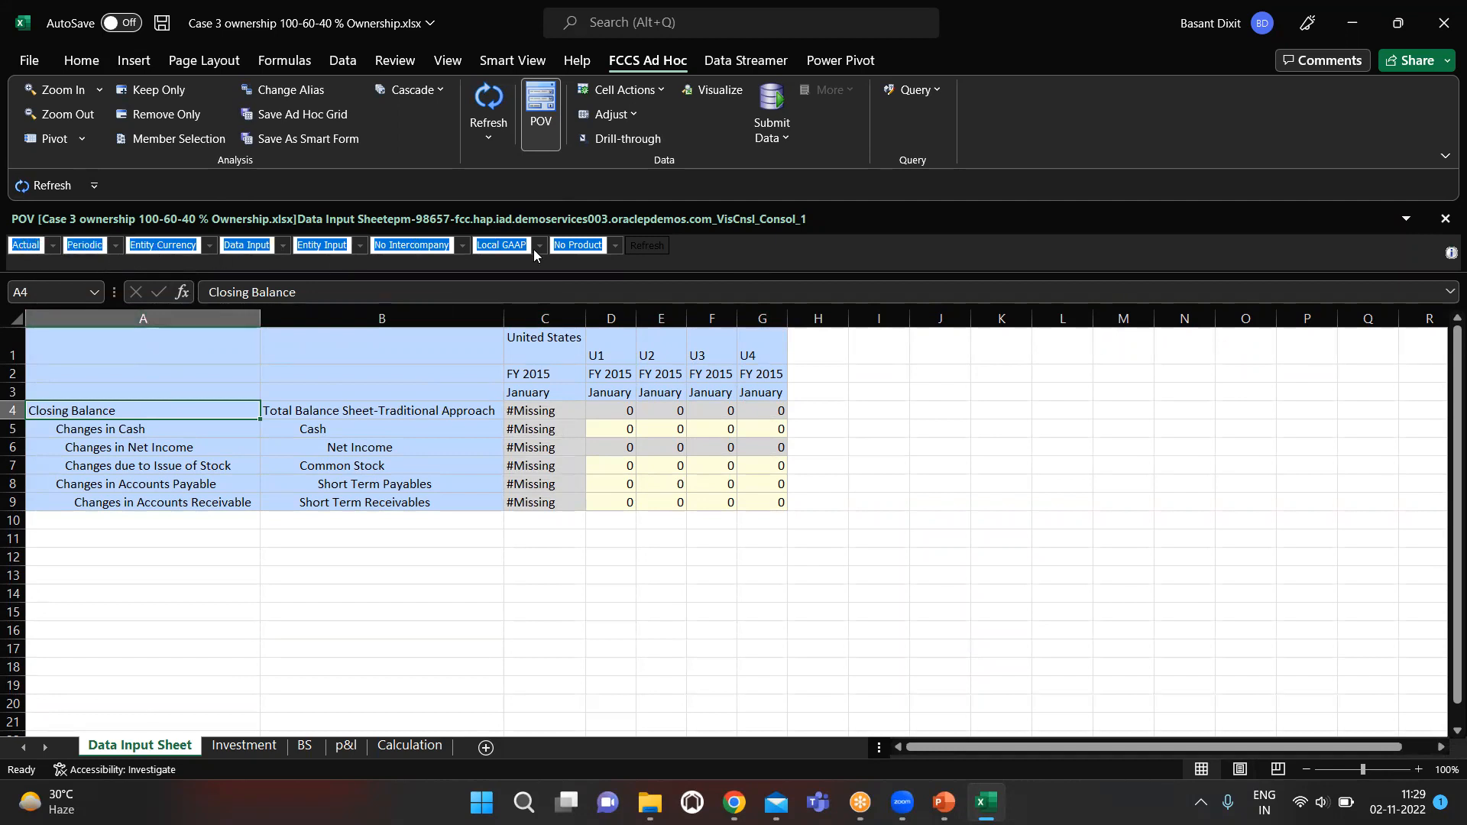
Enter 27000 as the January FY 2015 Cash value of U1 in the Data Input Sheet.
click(618, 425)
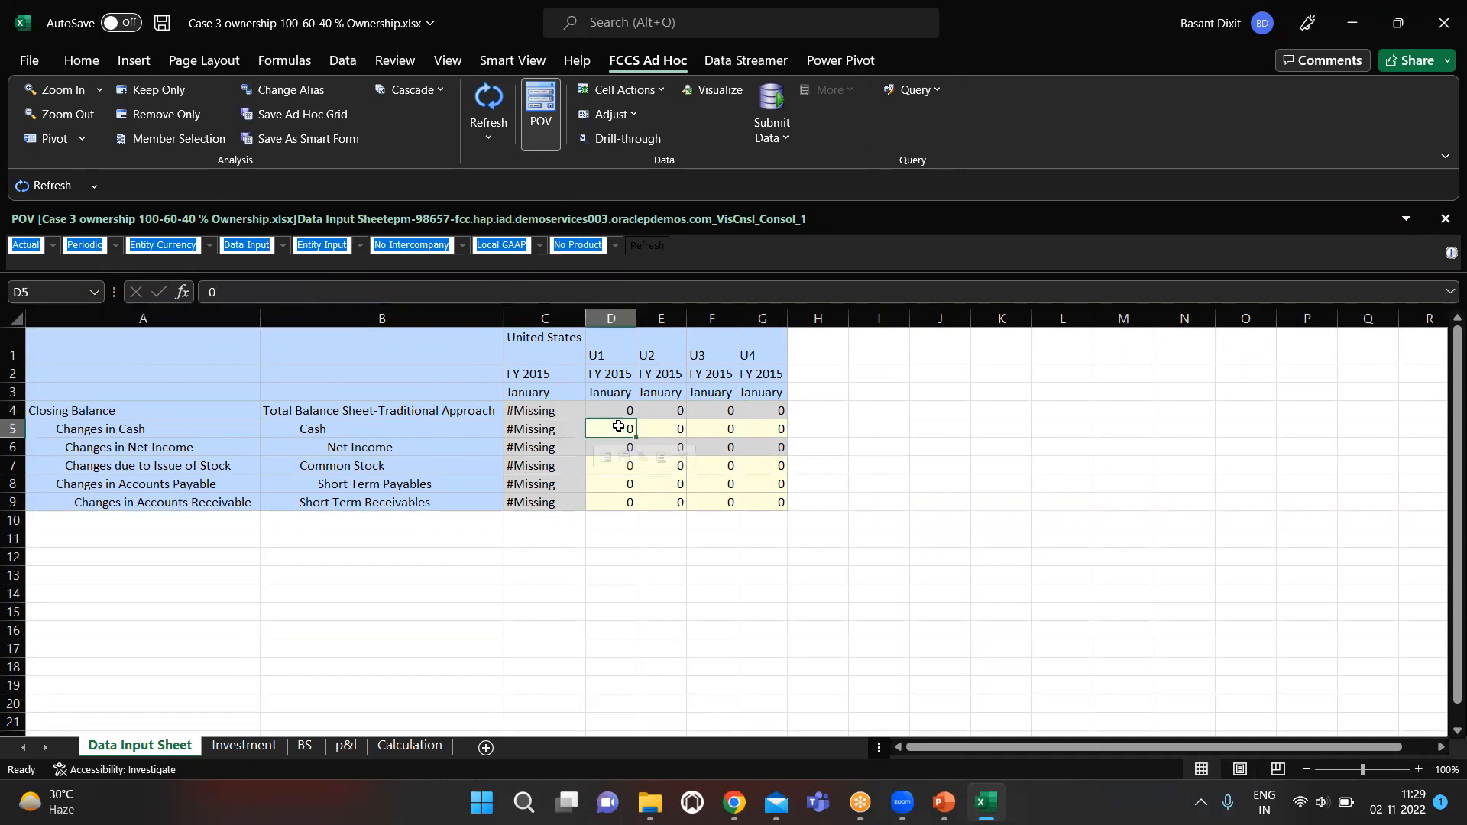
key(Left)
key(Right)
text(27000.)
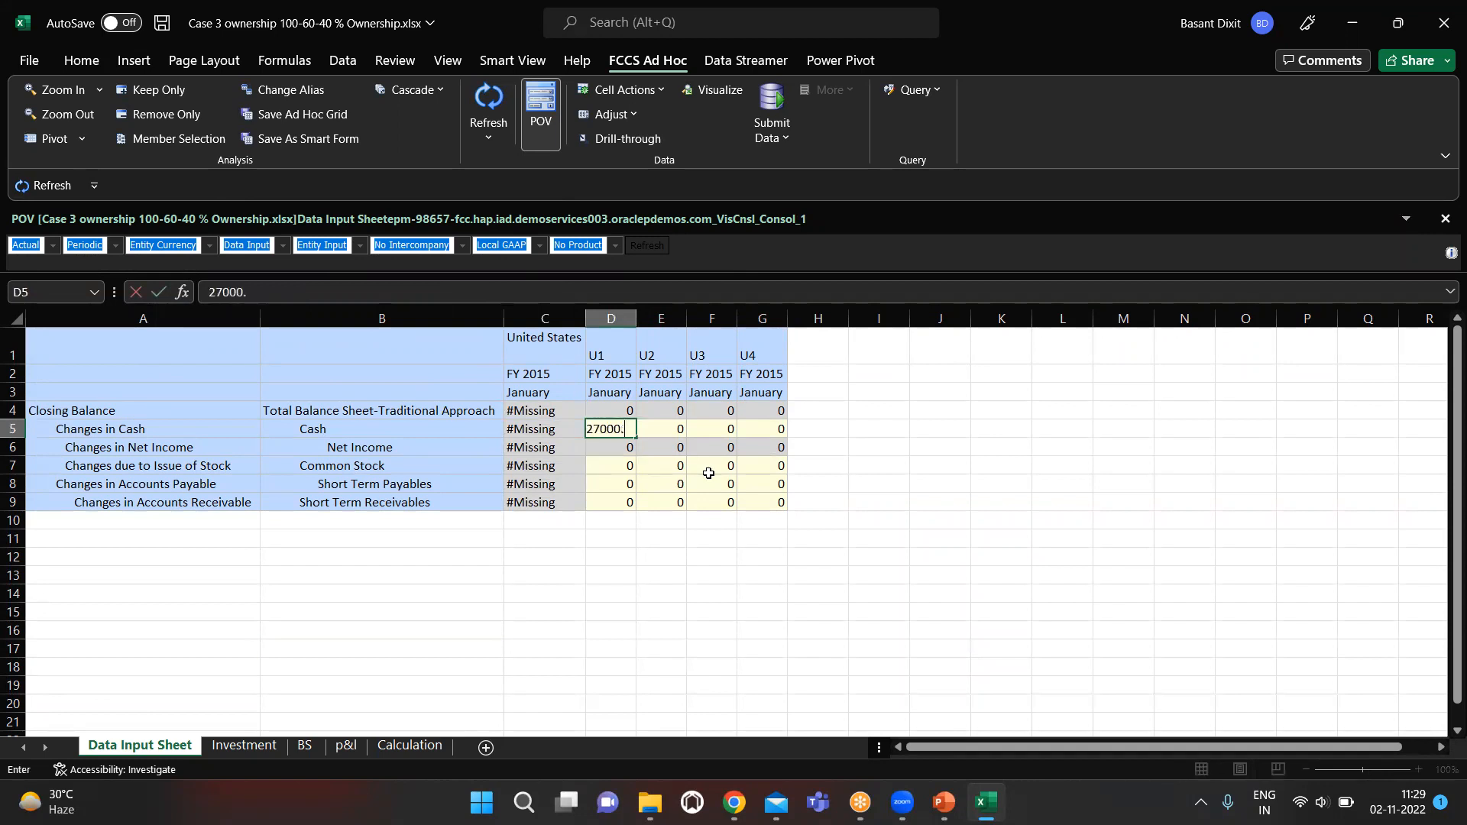
click(708, 473)
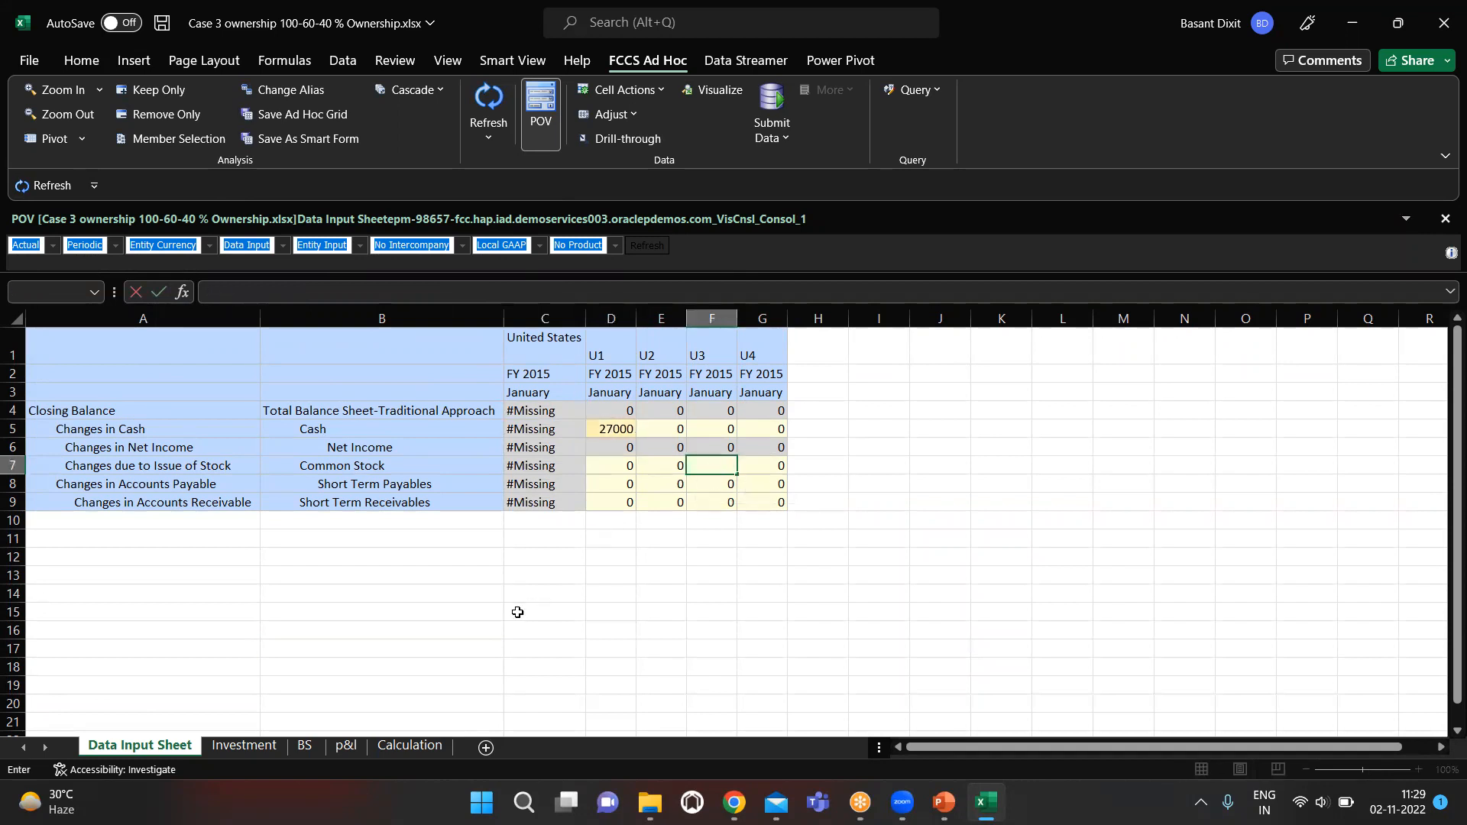
Copy the Cash values 13000, 13000 and 3000 from the Calculation sheet to U2, U3 and U4 in the Data Input Sheet and submit the data.
click(426, 745)
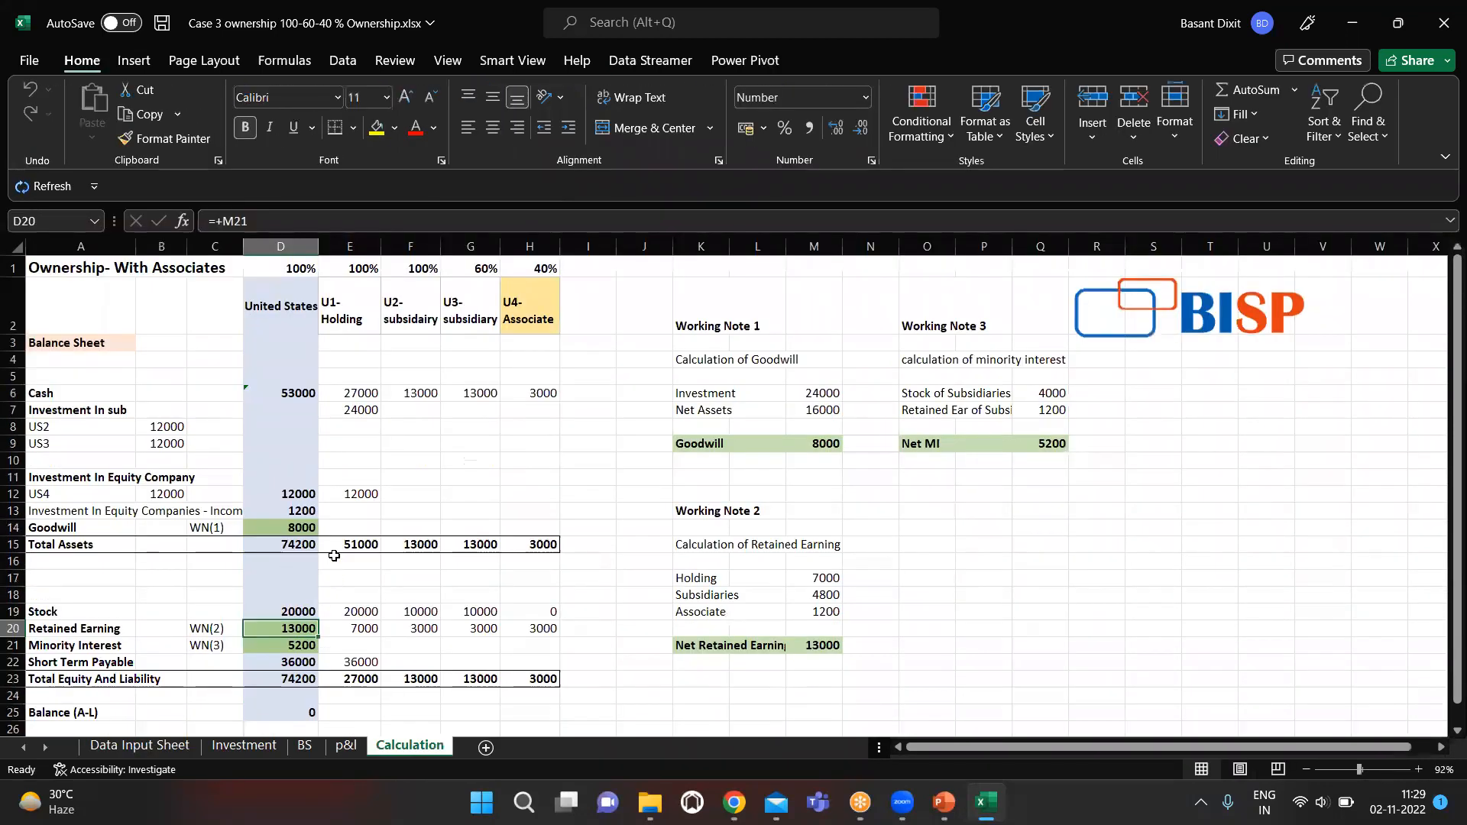
scroll(334, 556, down, 1)
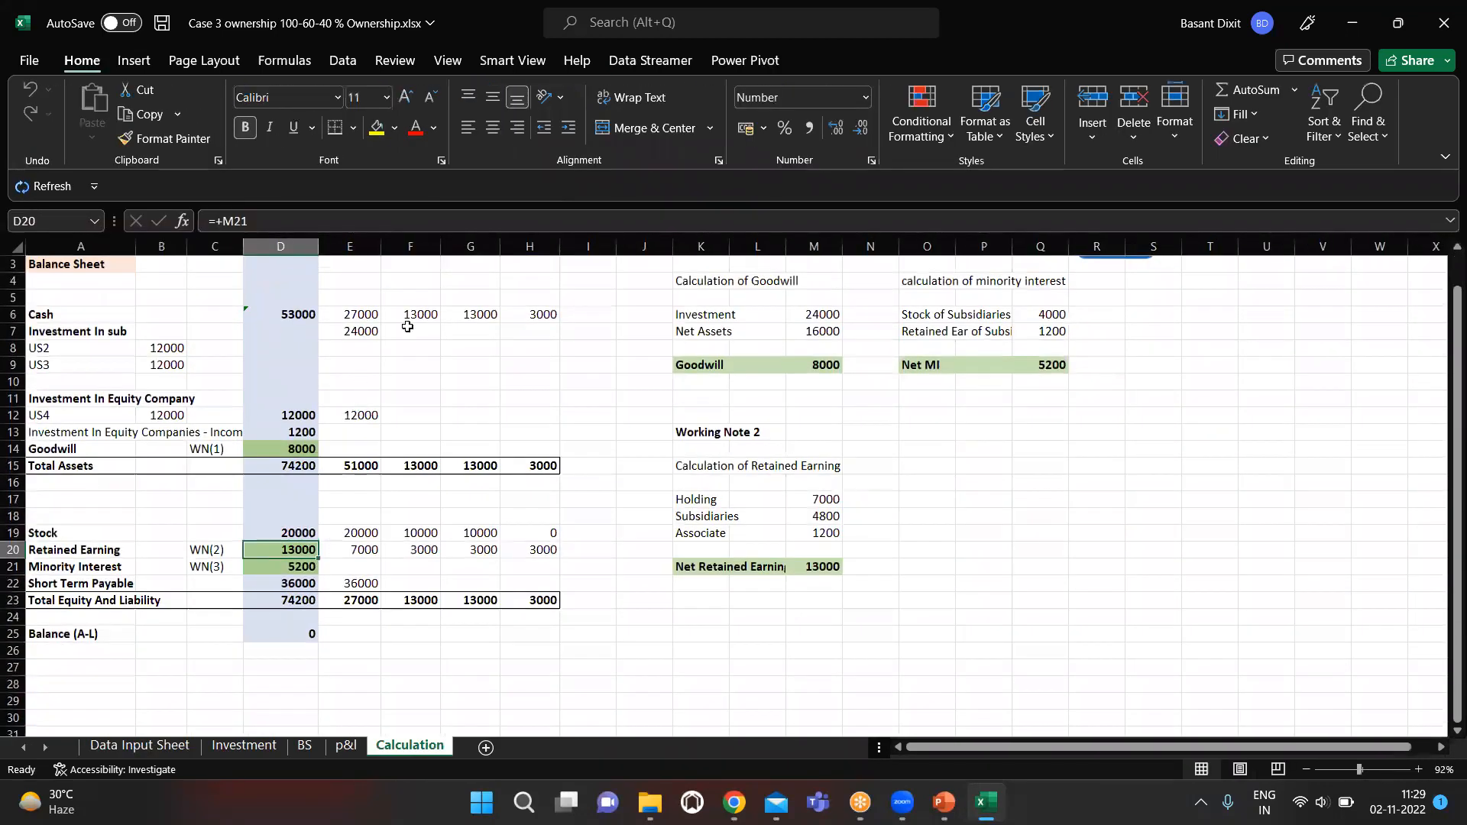
drag(406, 315, 545, 318)
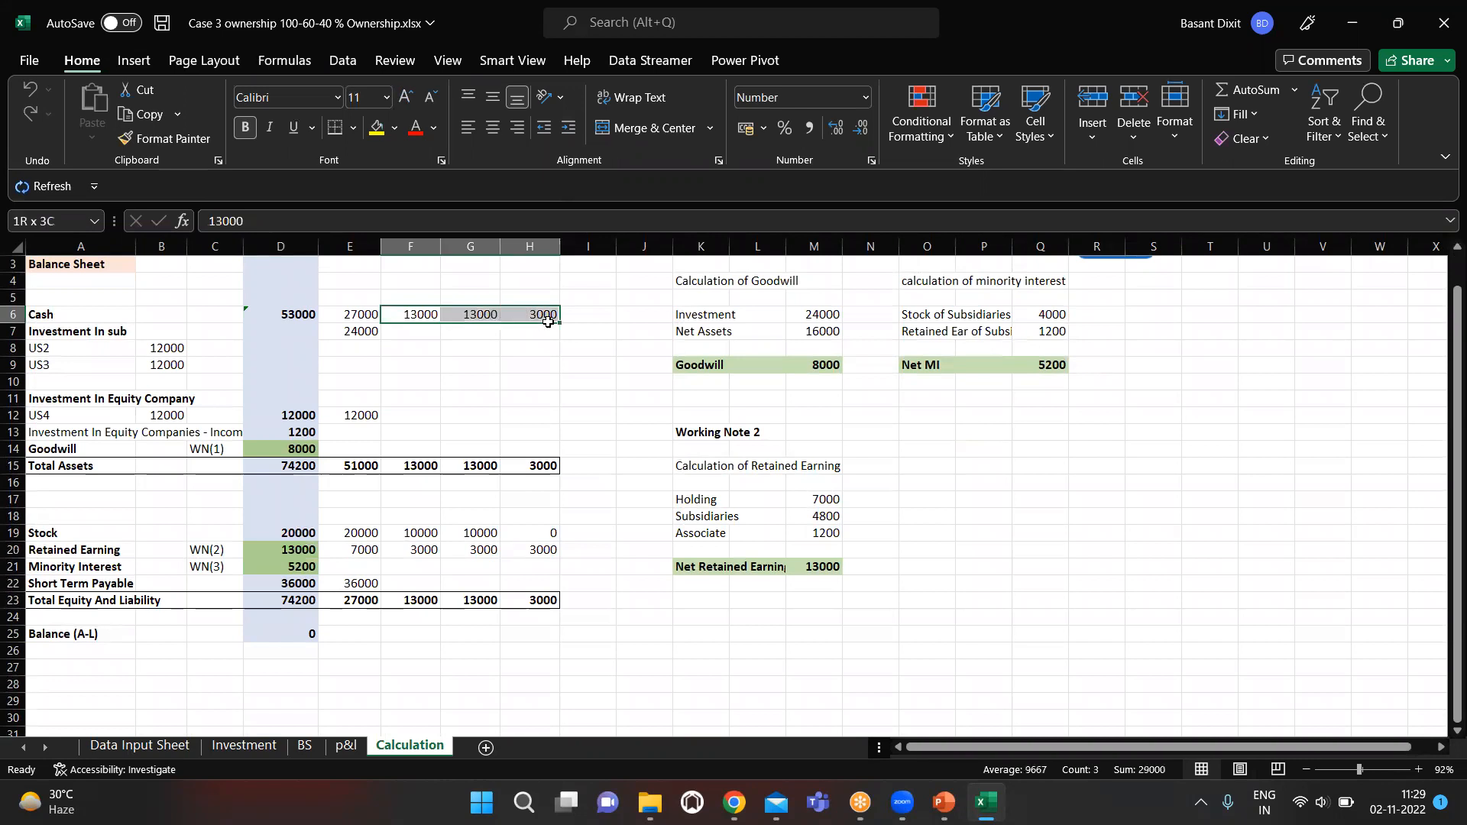
key(ctrl+c)
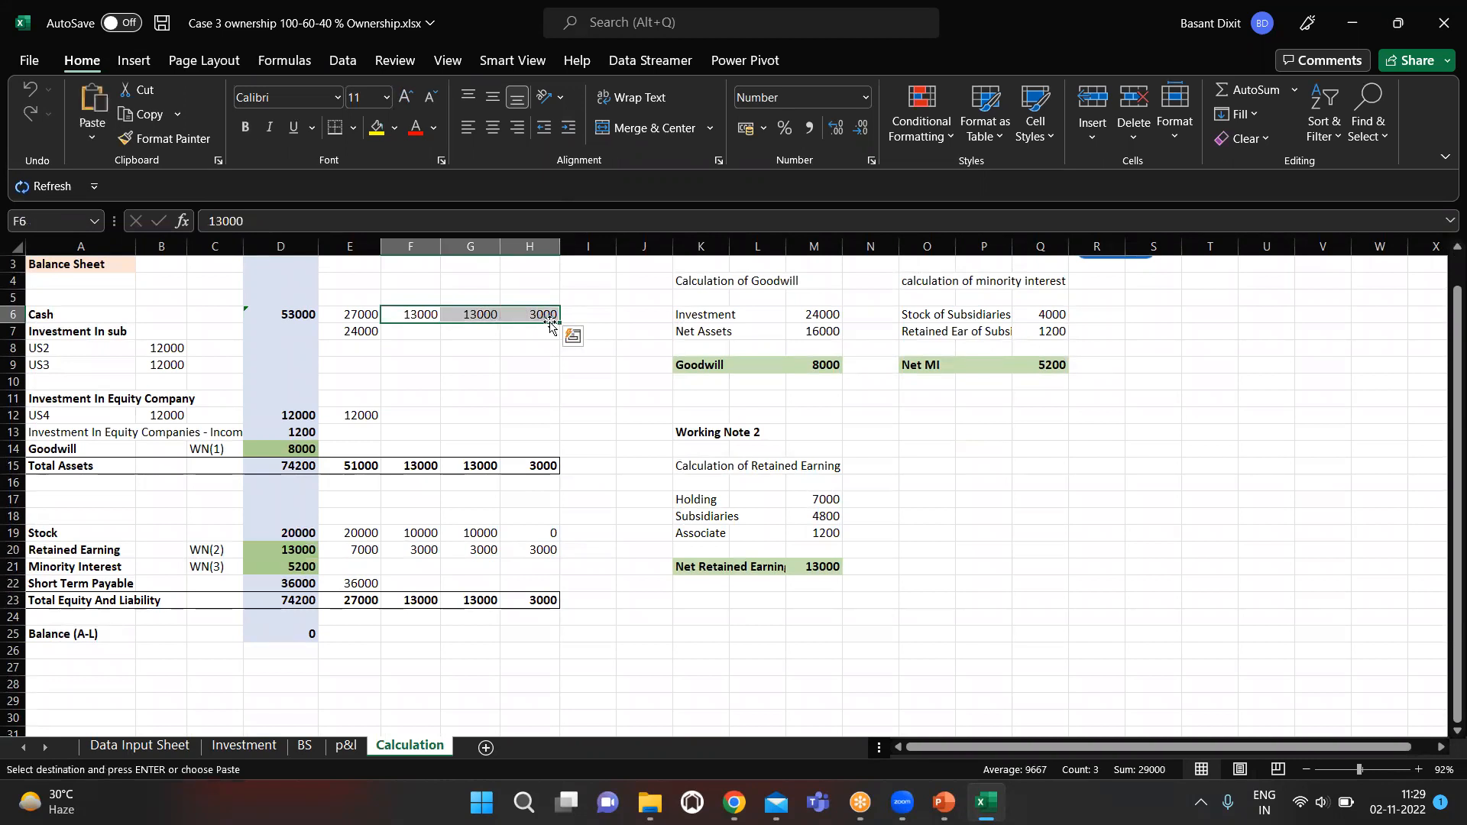
click(140, 744)
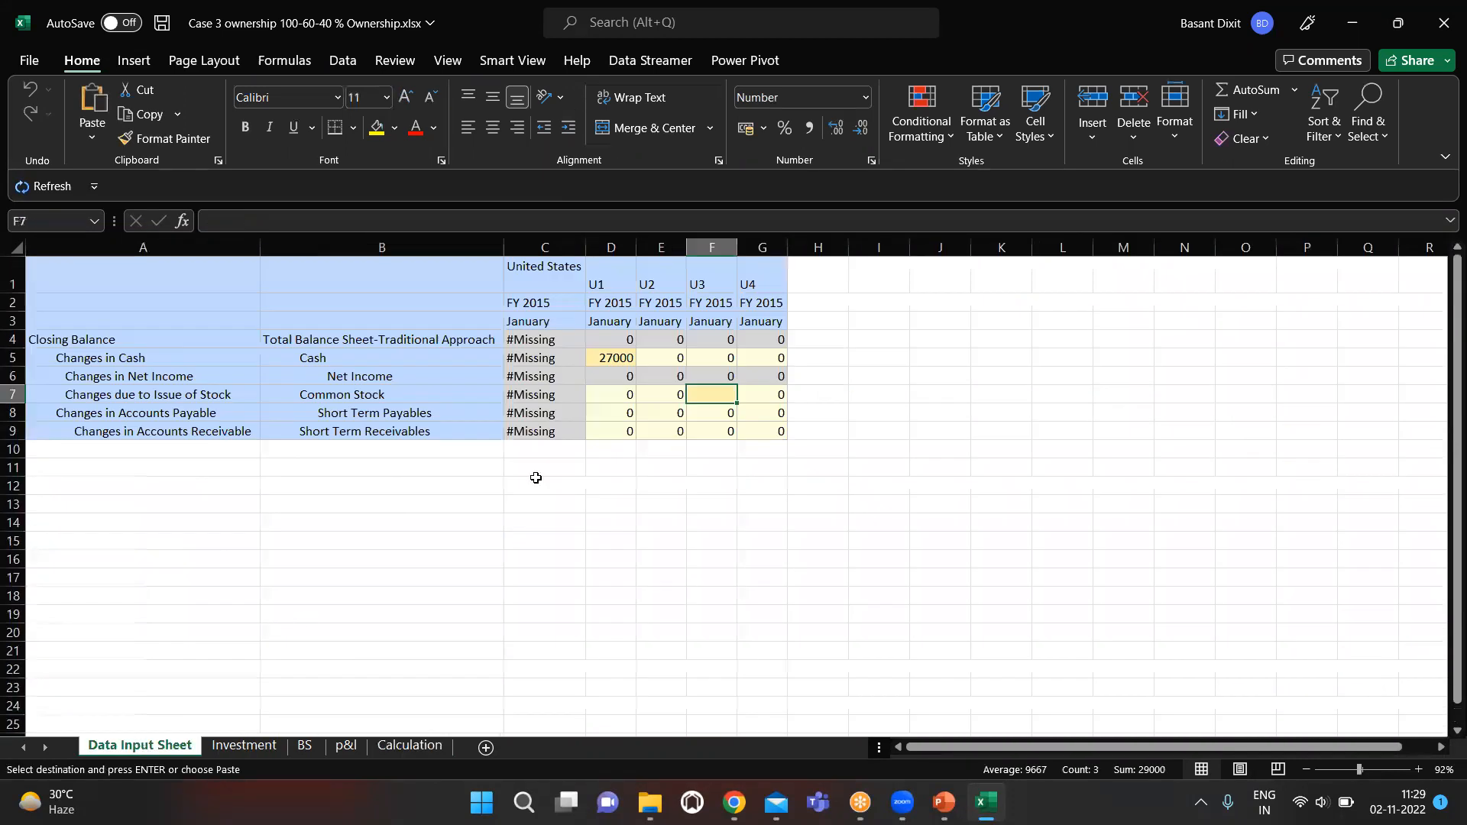
click(657, 429)
key(ctrl+v)
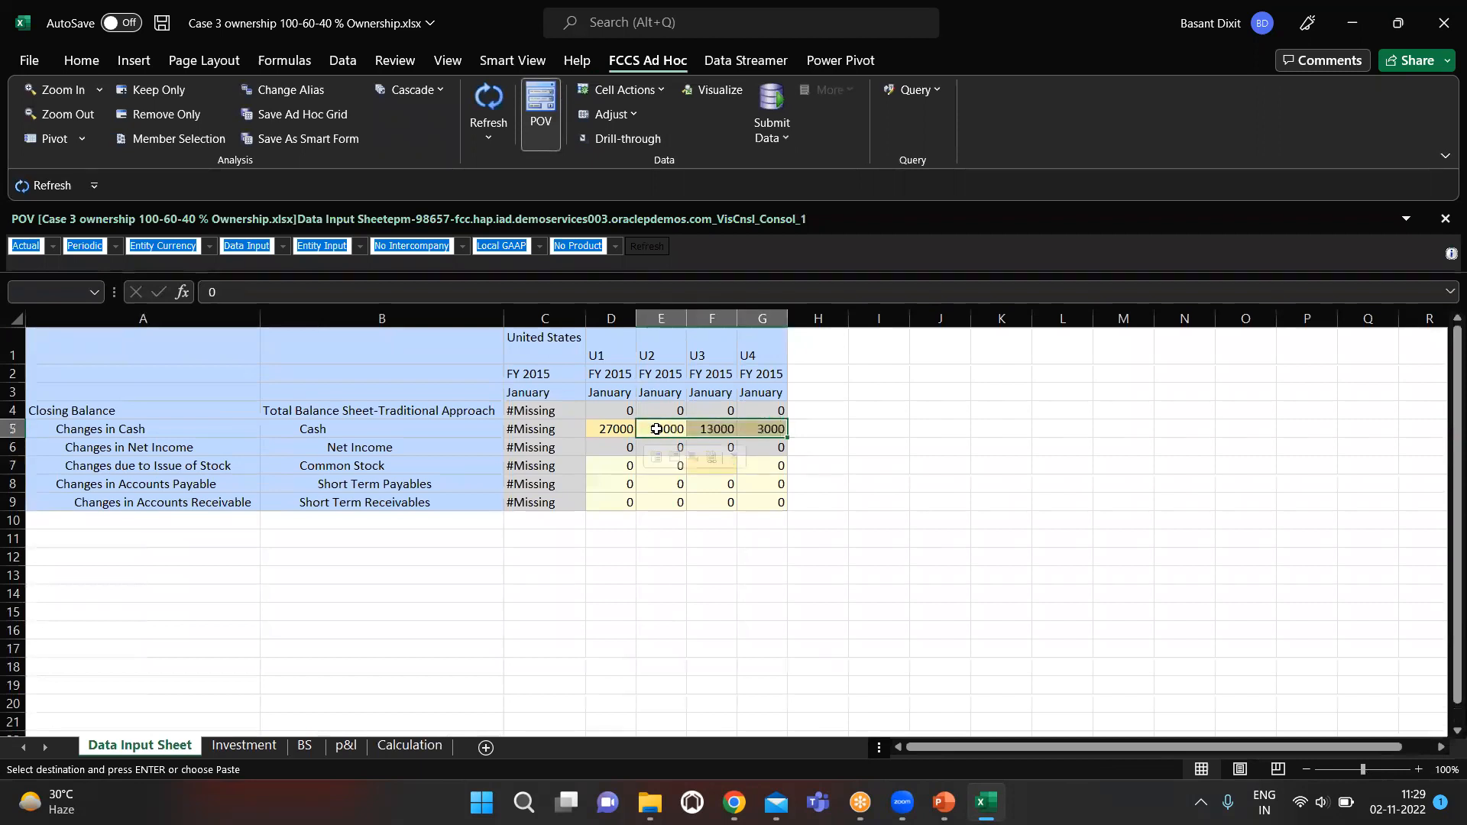
click(771, 107)
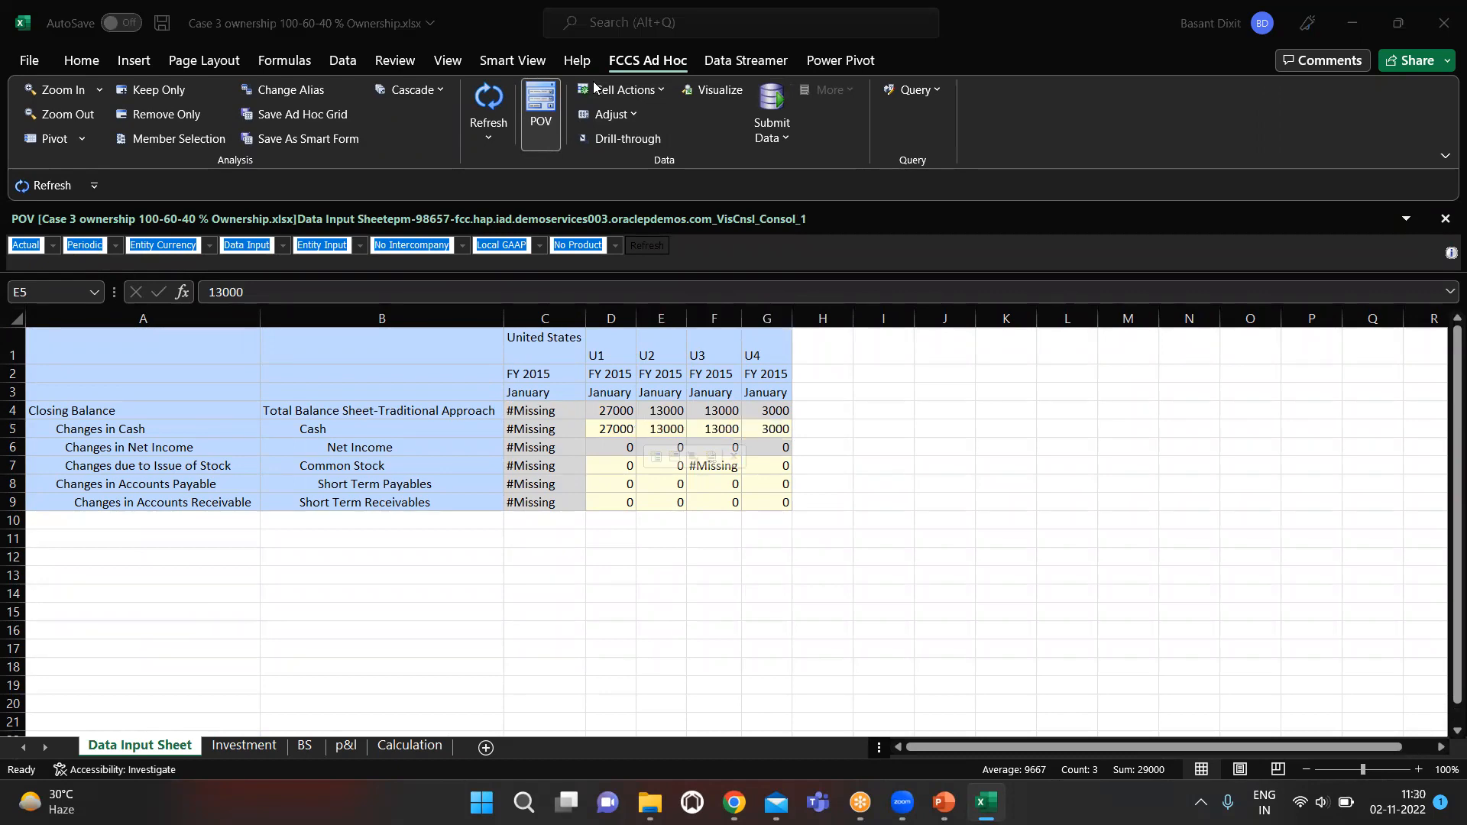
click(1131, 79)
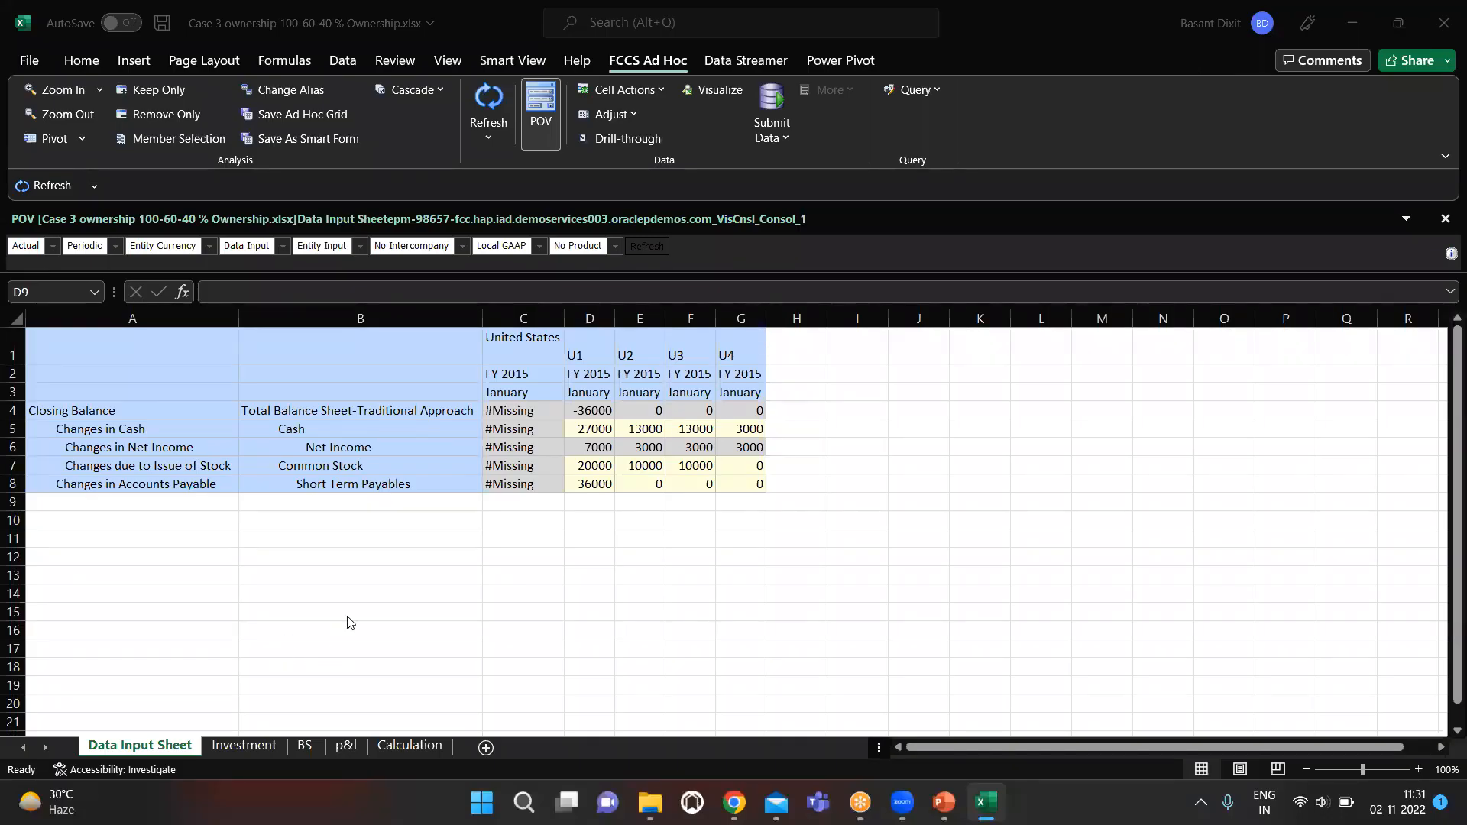
Review the Common Stock and Net Income values of U1 to U4 in the Data Input Sheet.
click(604, 472)
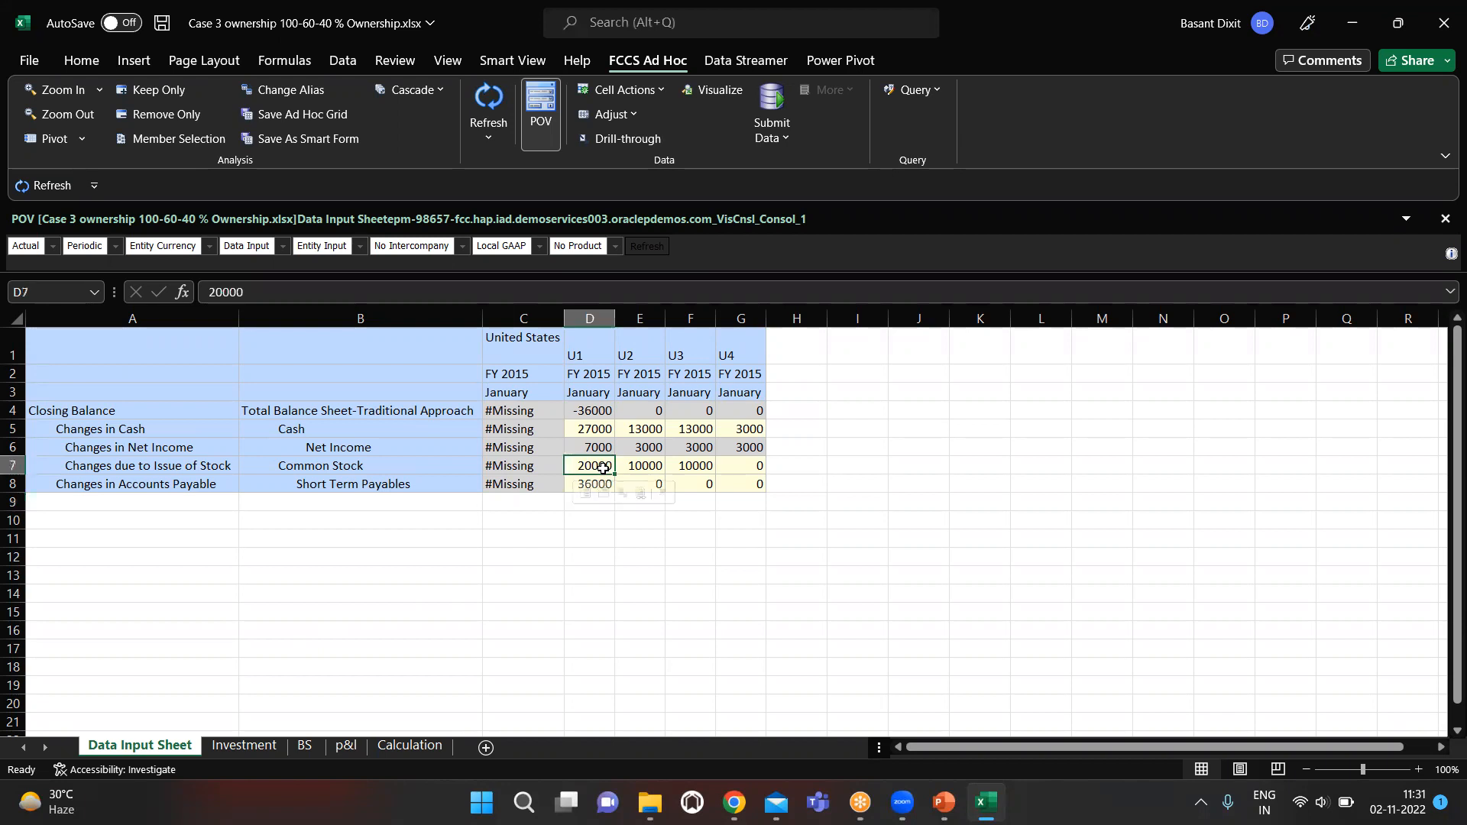
key(Right)
key(Right)
key(Right)
key(Left)
key(Right)
key(Up)
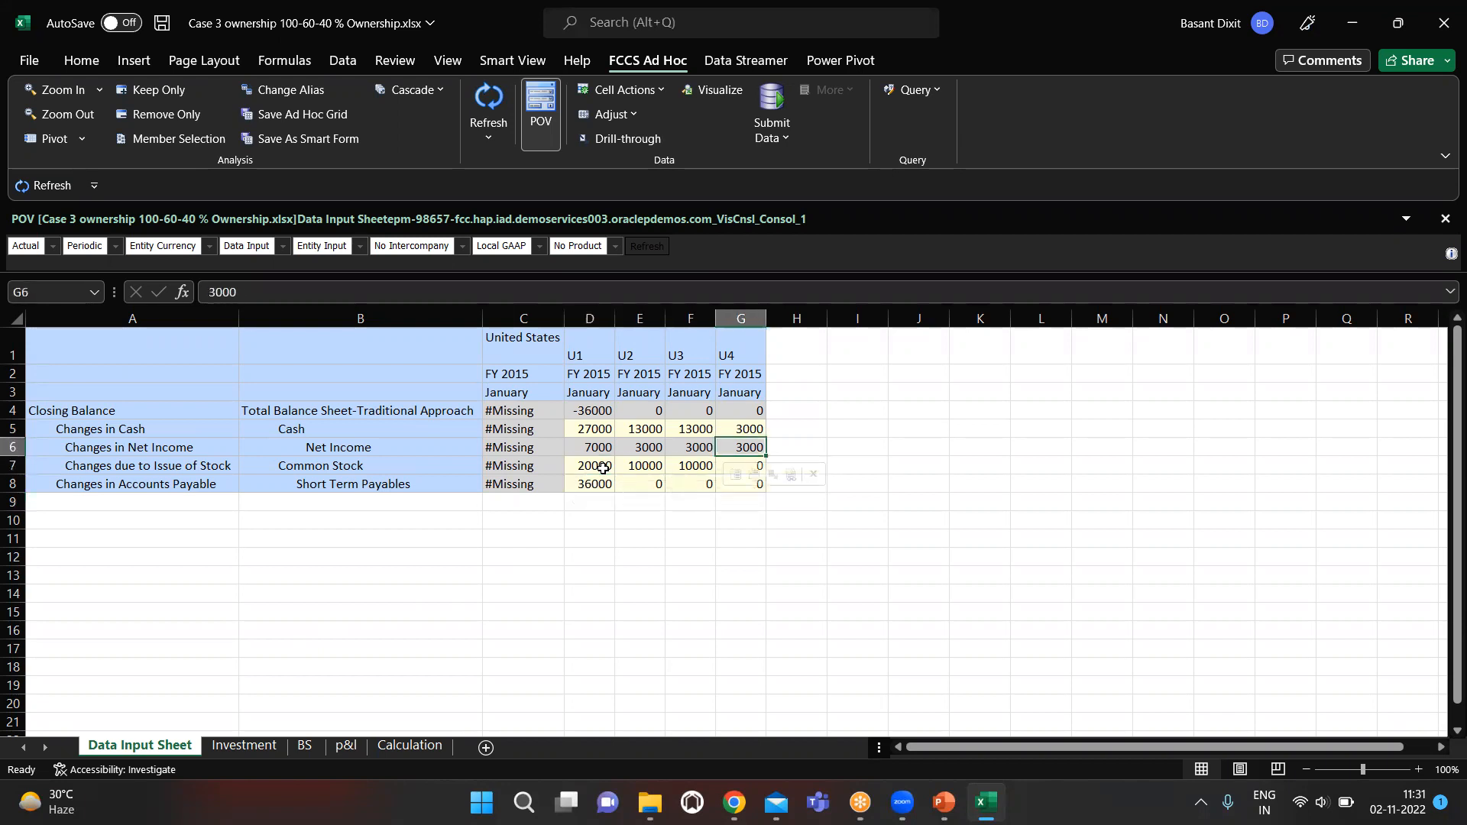
key(Left)
key(Down)
key(Right)
key(Up)
key(Down)
key(Up)
key(Left)
key(Up)
key(Right)
key(Down)
Examine the p&l sheet's salaries, sales and net income figures for entities U1 to U4.
click(345, 745)
click(414, 507)
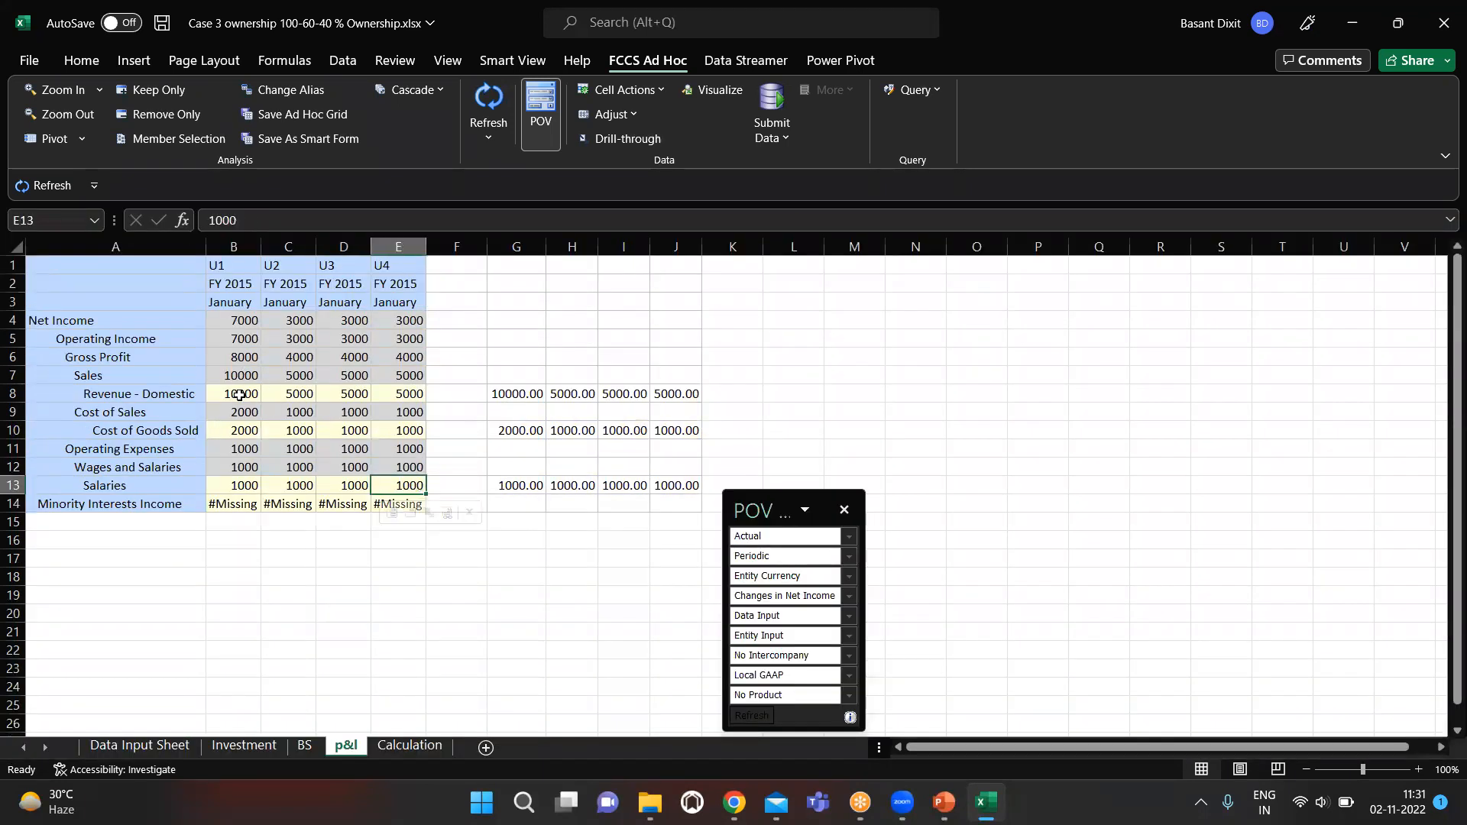
key(Left)
key(Up)
key(Left)
key(Up)
key(Up)
key(Left)
key(Up)
key(Up)
key(Up)
key(Up)
key(Up)
key(Up)
key(Up)
key(Up)
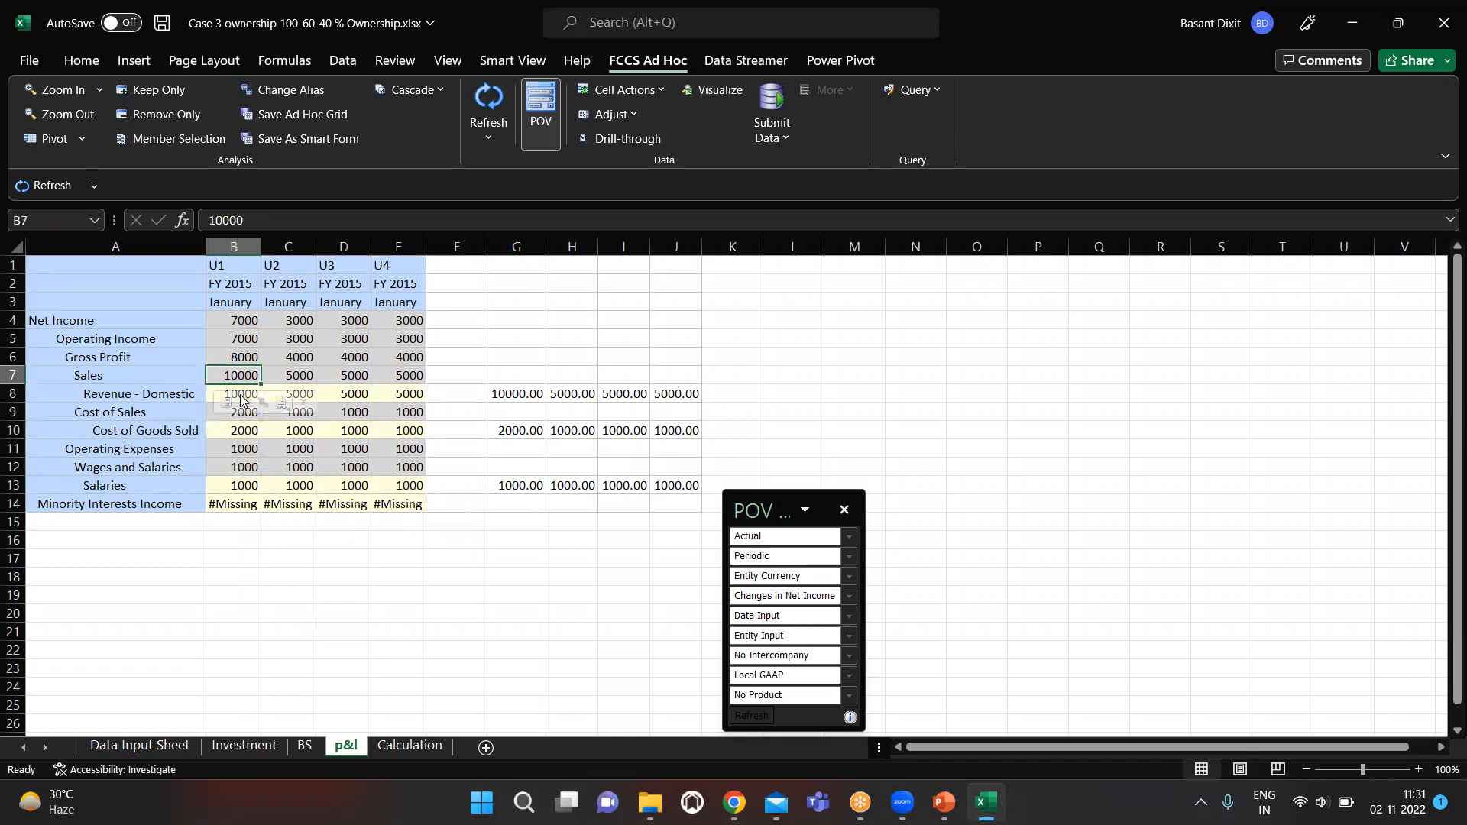
key(Down)
key(shift+Right)
key(shift+Right)
key(shift+Right)
key(Right)
key(shift+Right)
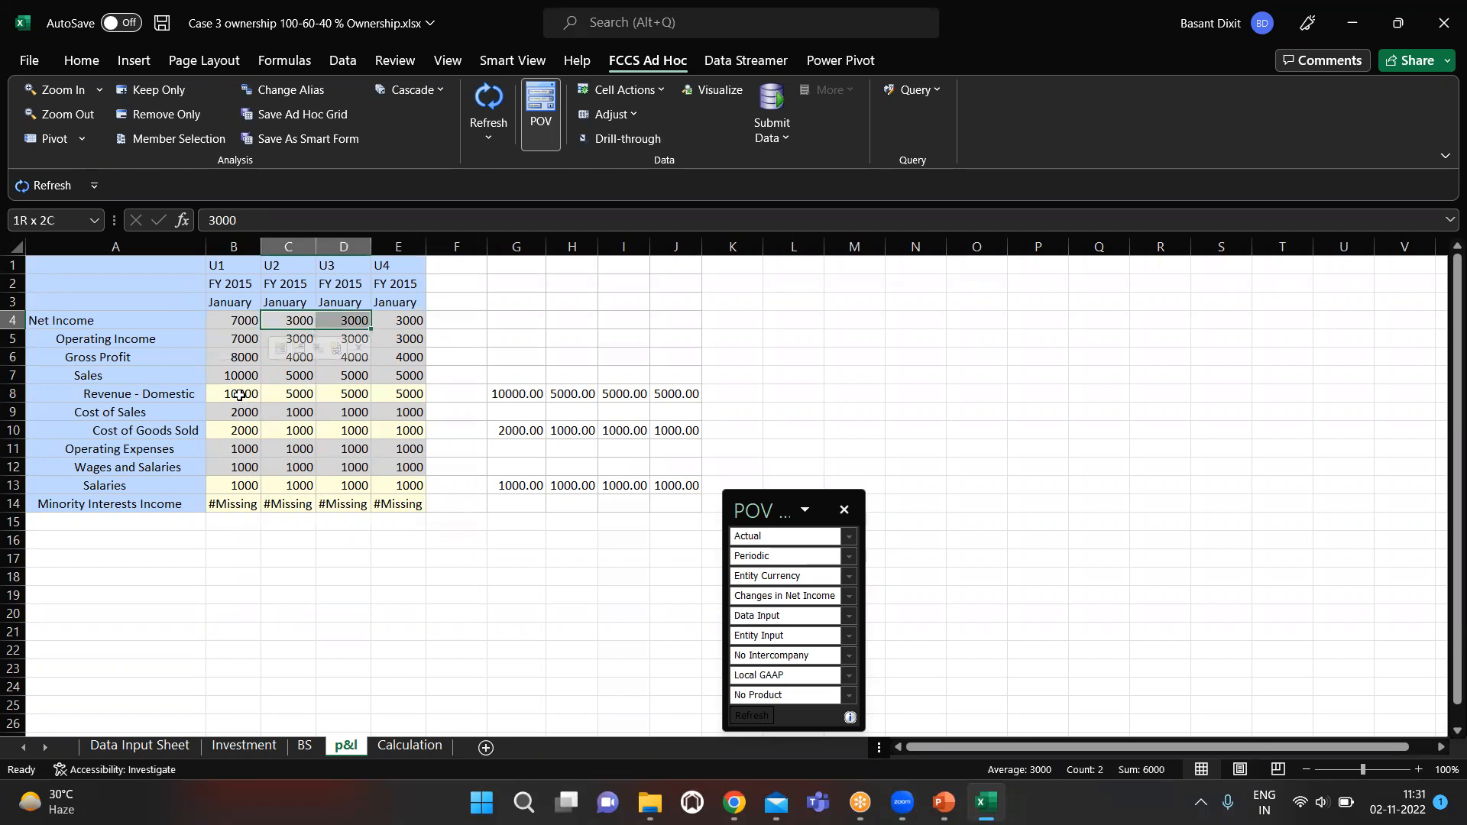
key(Right)
key(Right)
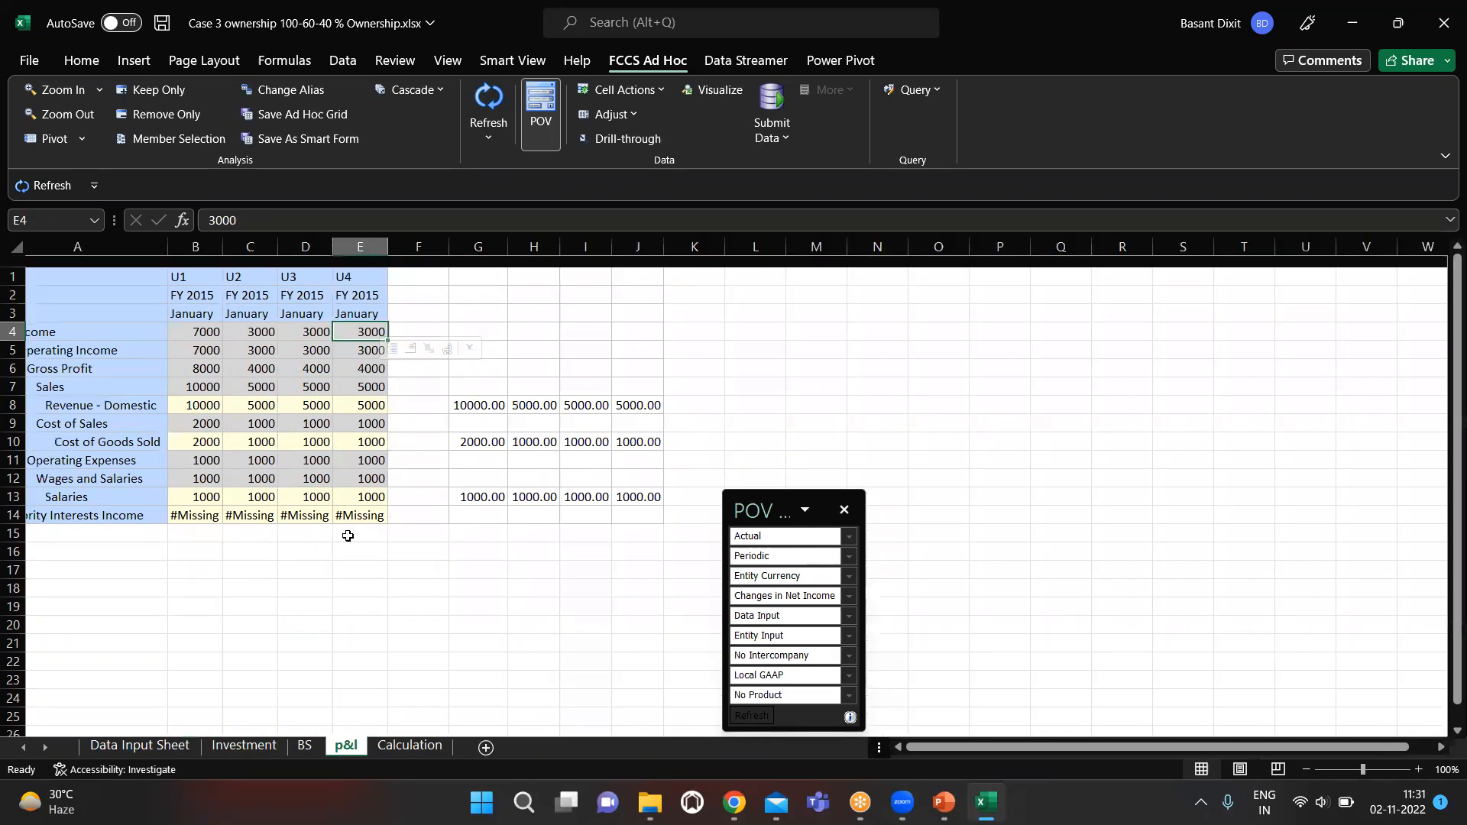
scroll(527, 669, right, 2)
scroll(526, 669, left, 2)
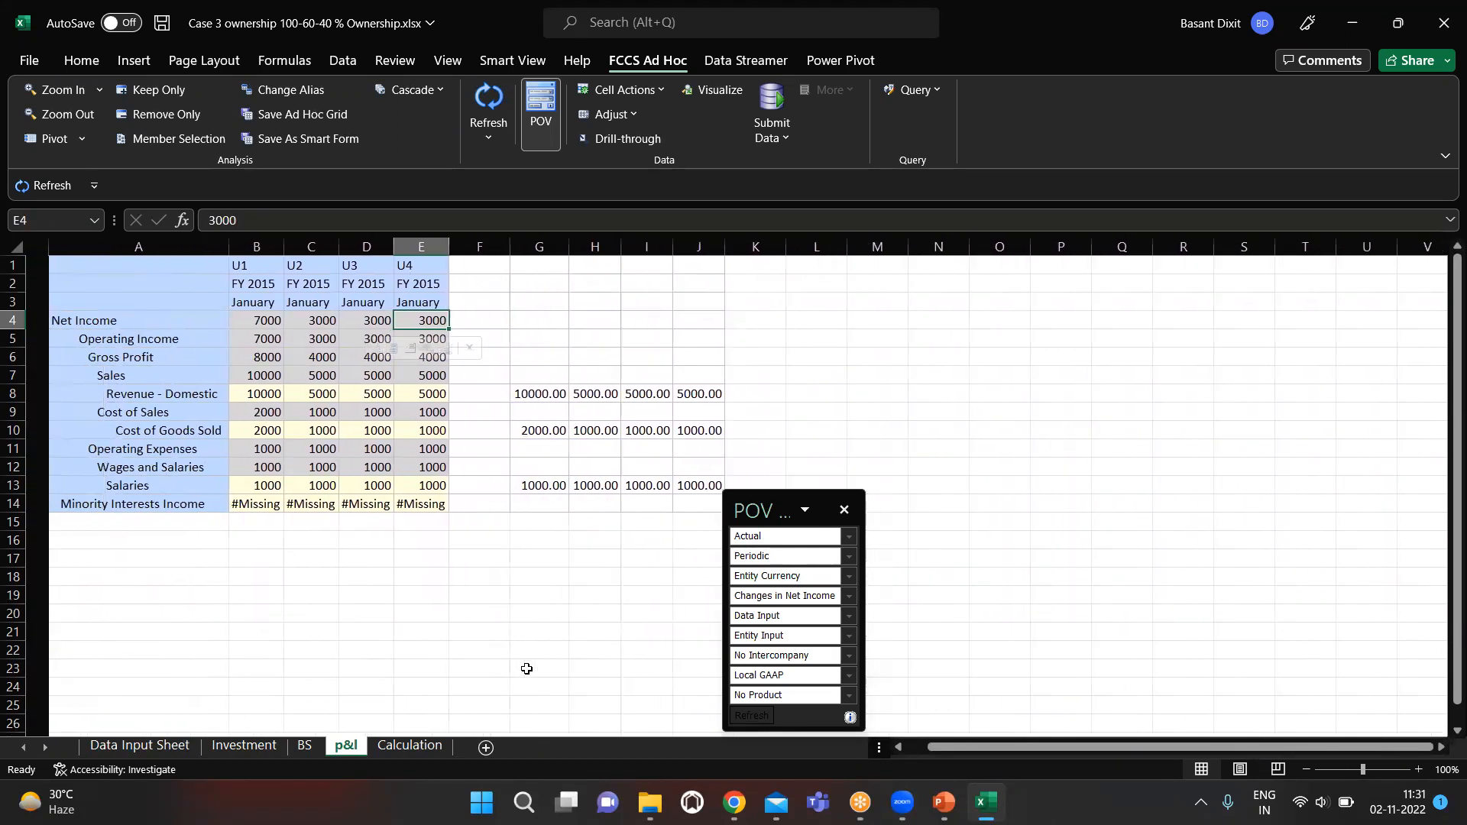
Switch to Oracle EPM Cloud in Chrome and open the Data Status page.
mouse_move(734, 802)
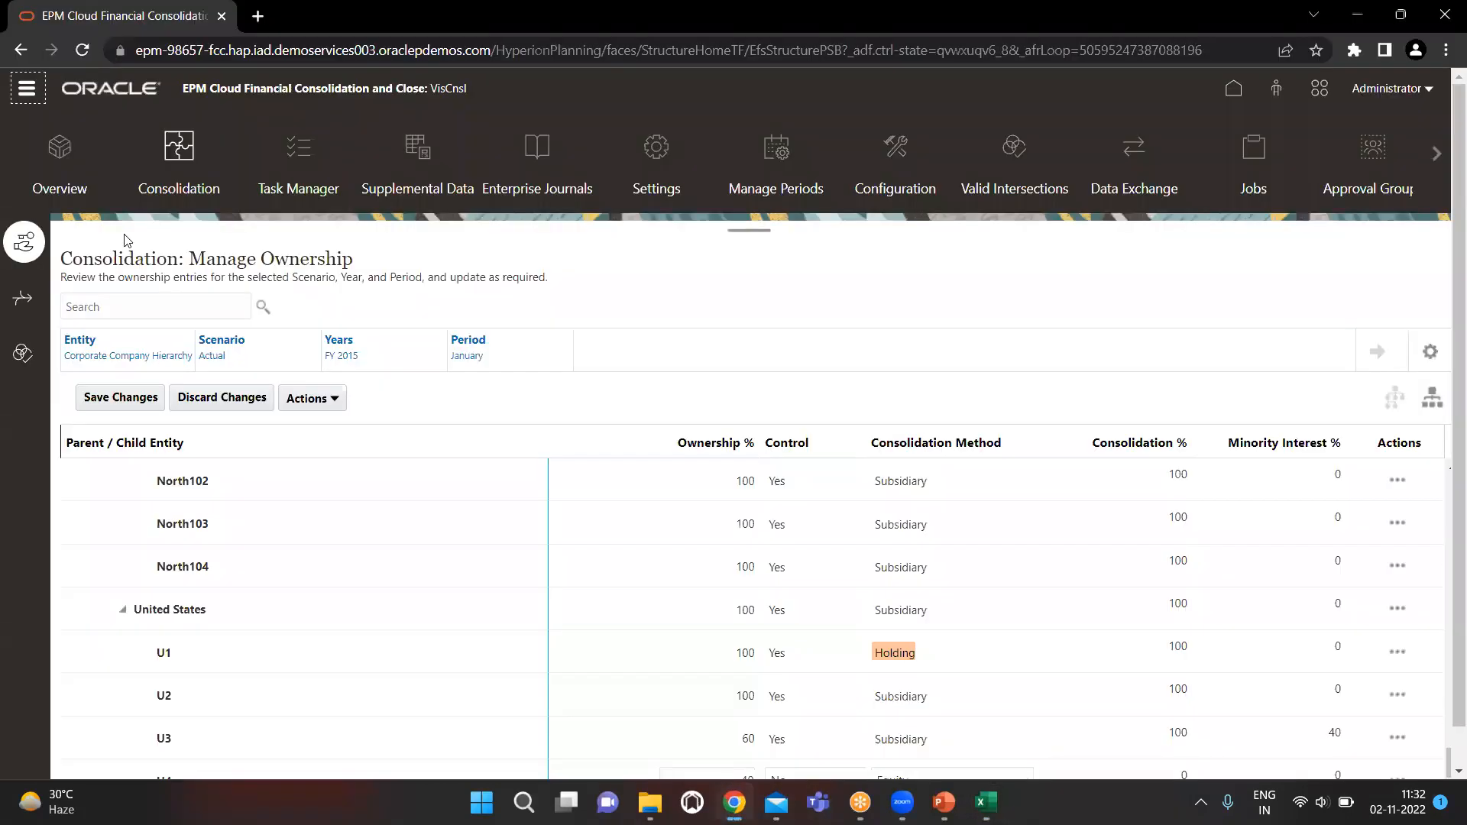
click(27, 90)
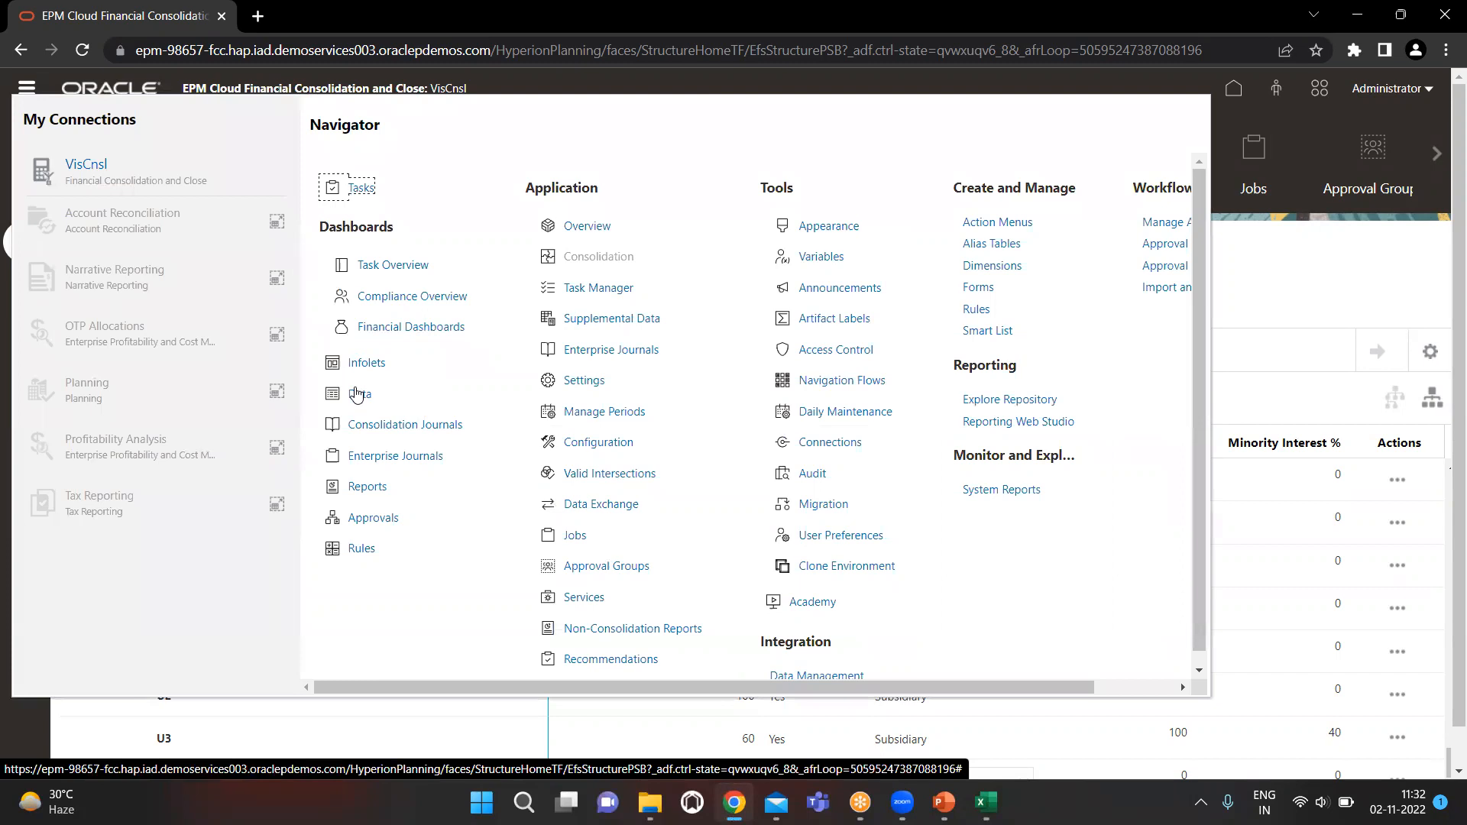
click(355, 398)
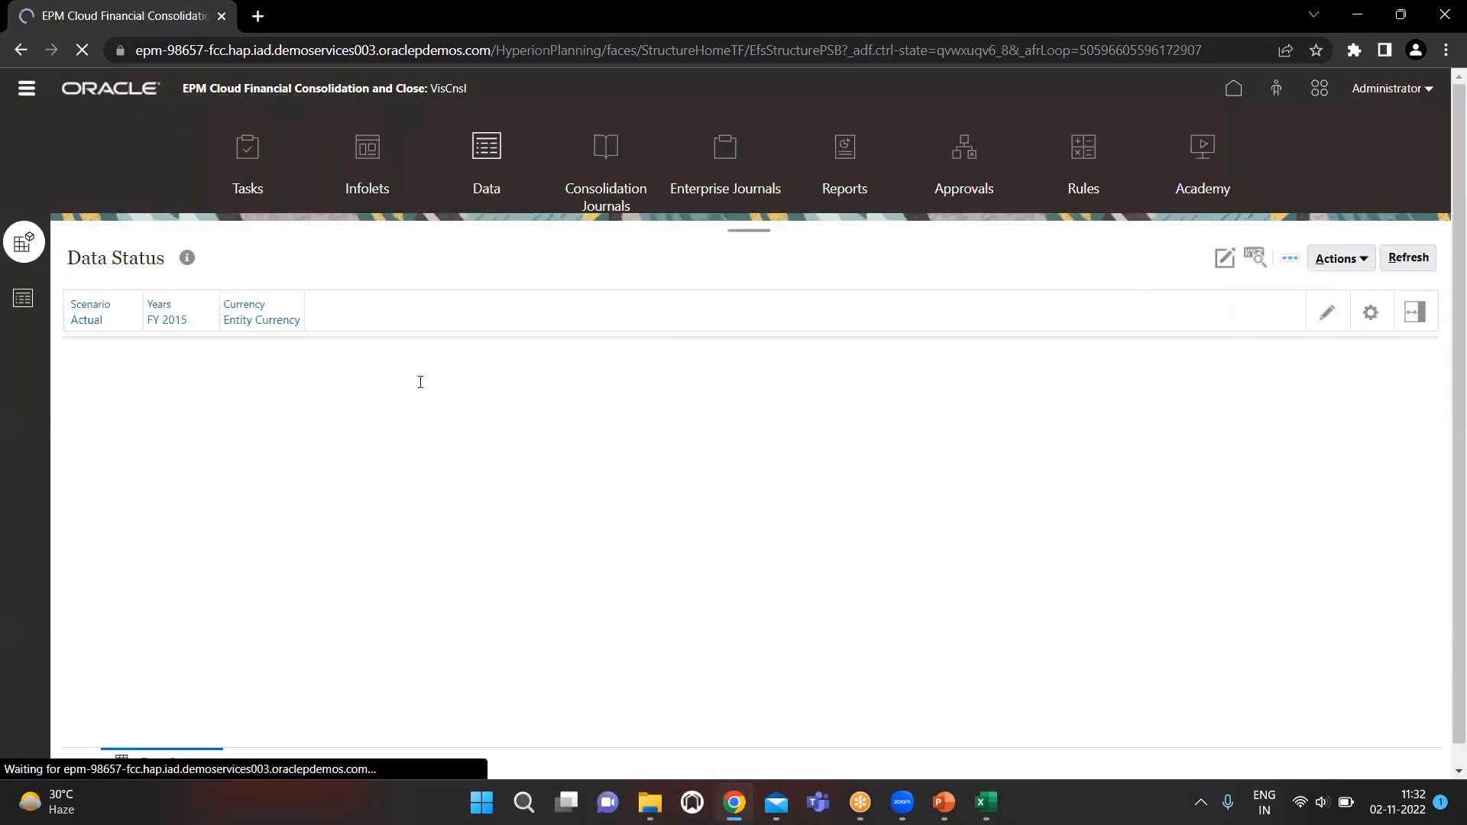
Switch to the Excel workbook and review the Investment in Sub values for U2 ICP and U3 ICP on the Investment sheet.
key(alt+Tab)
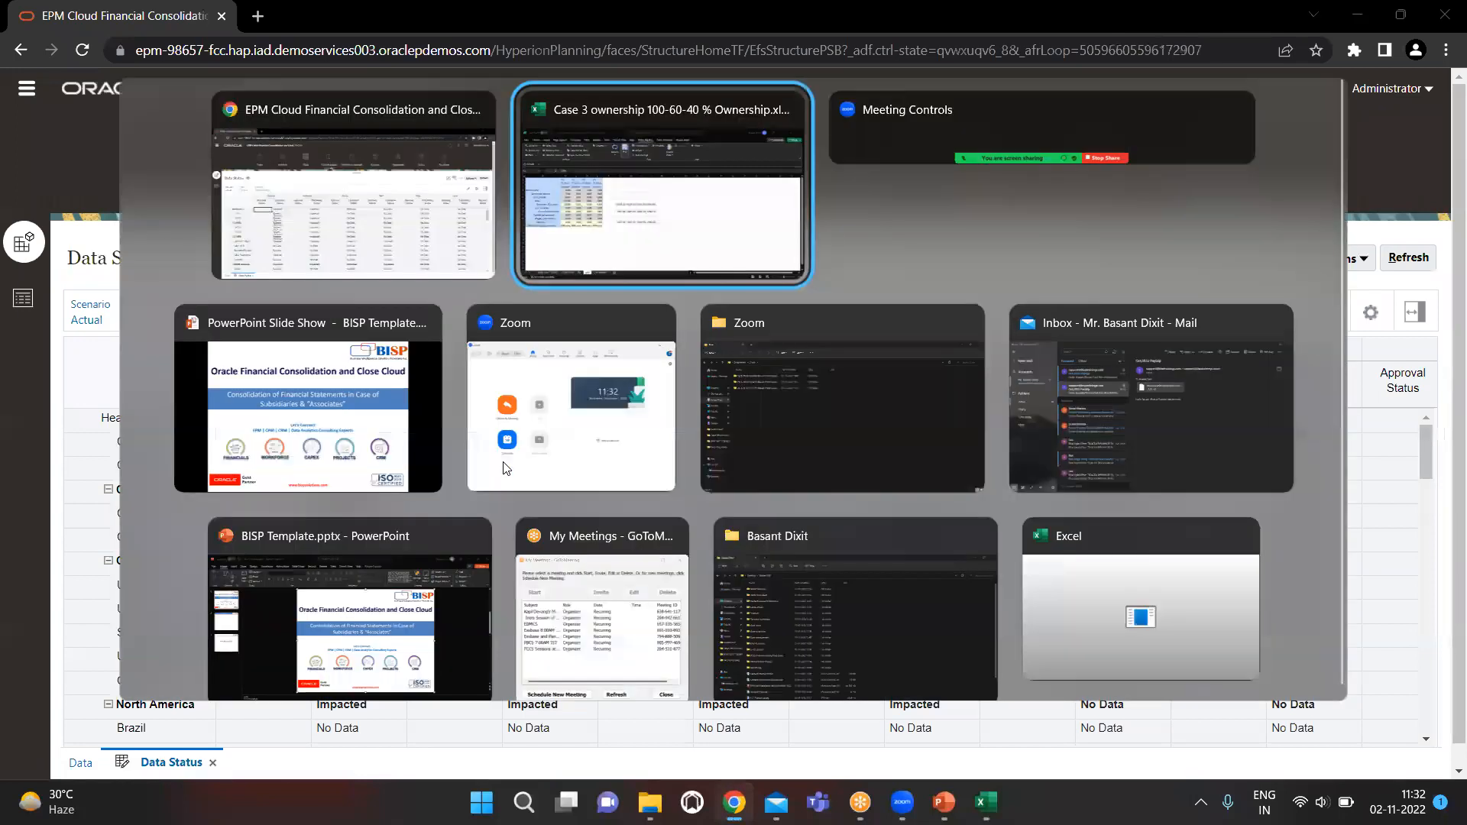
click(250, 745)
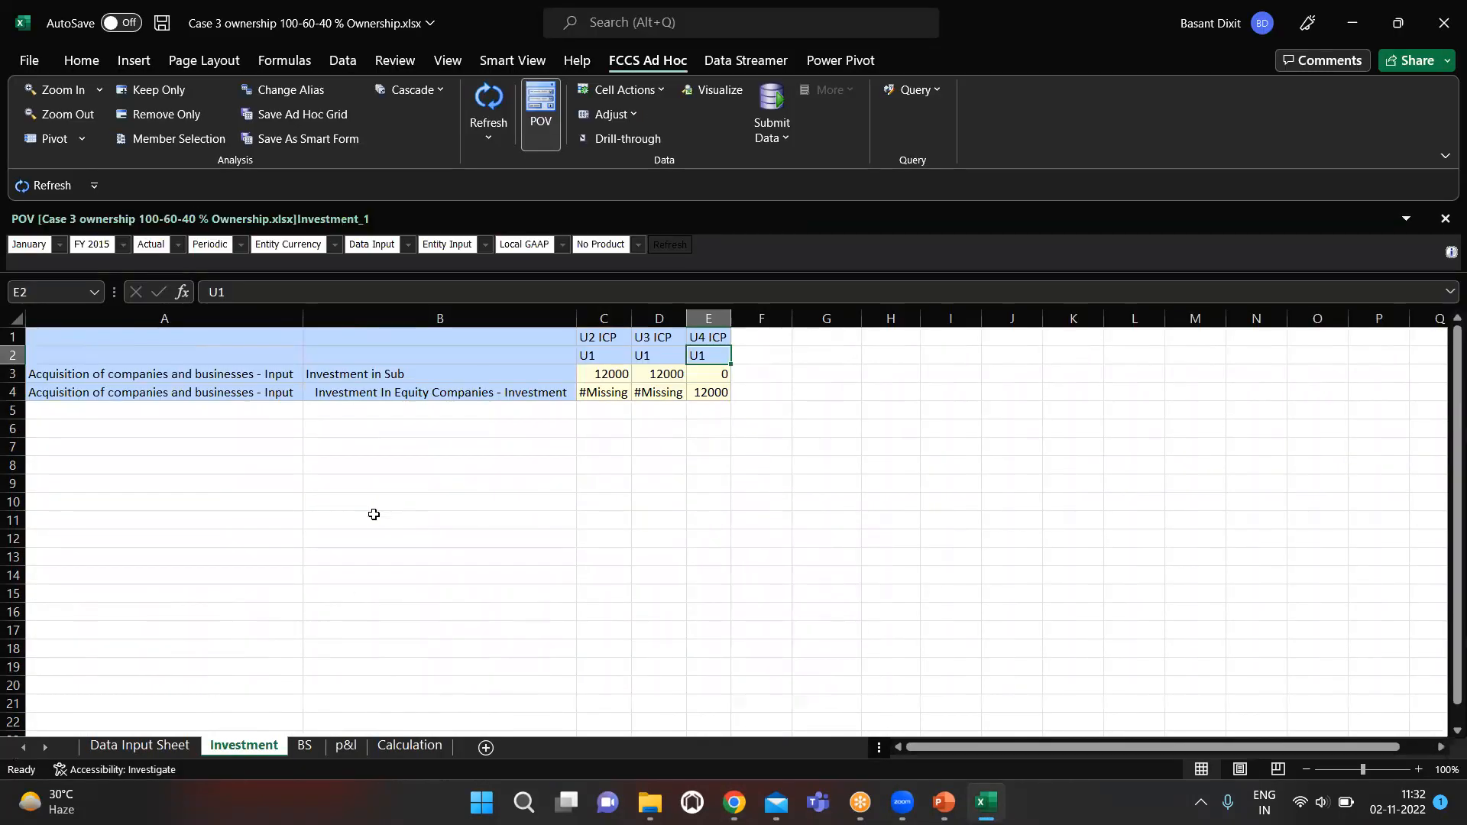
click(612, 374)
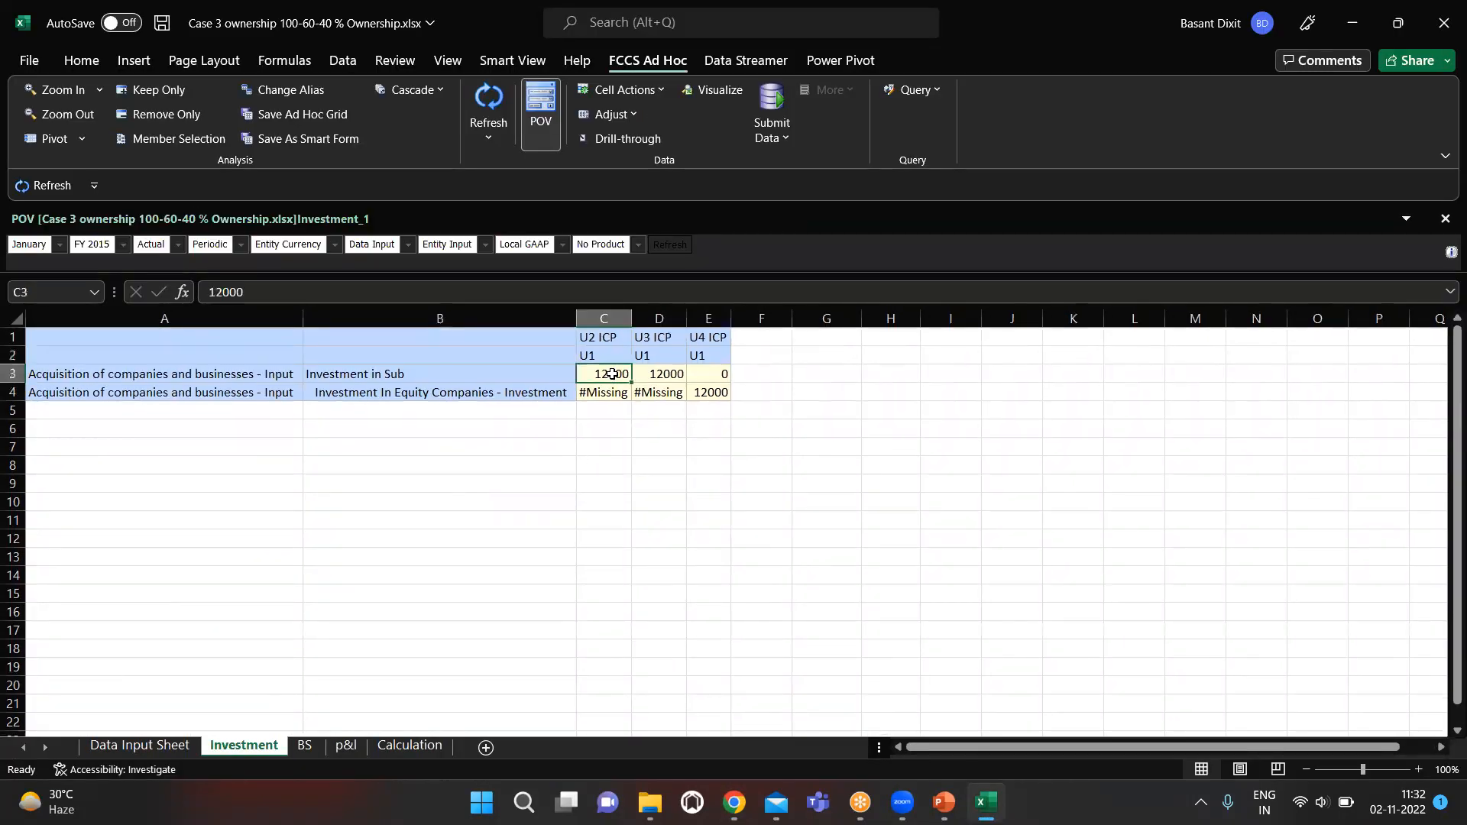
key(Left)
key(Left)
click(612, 373)
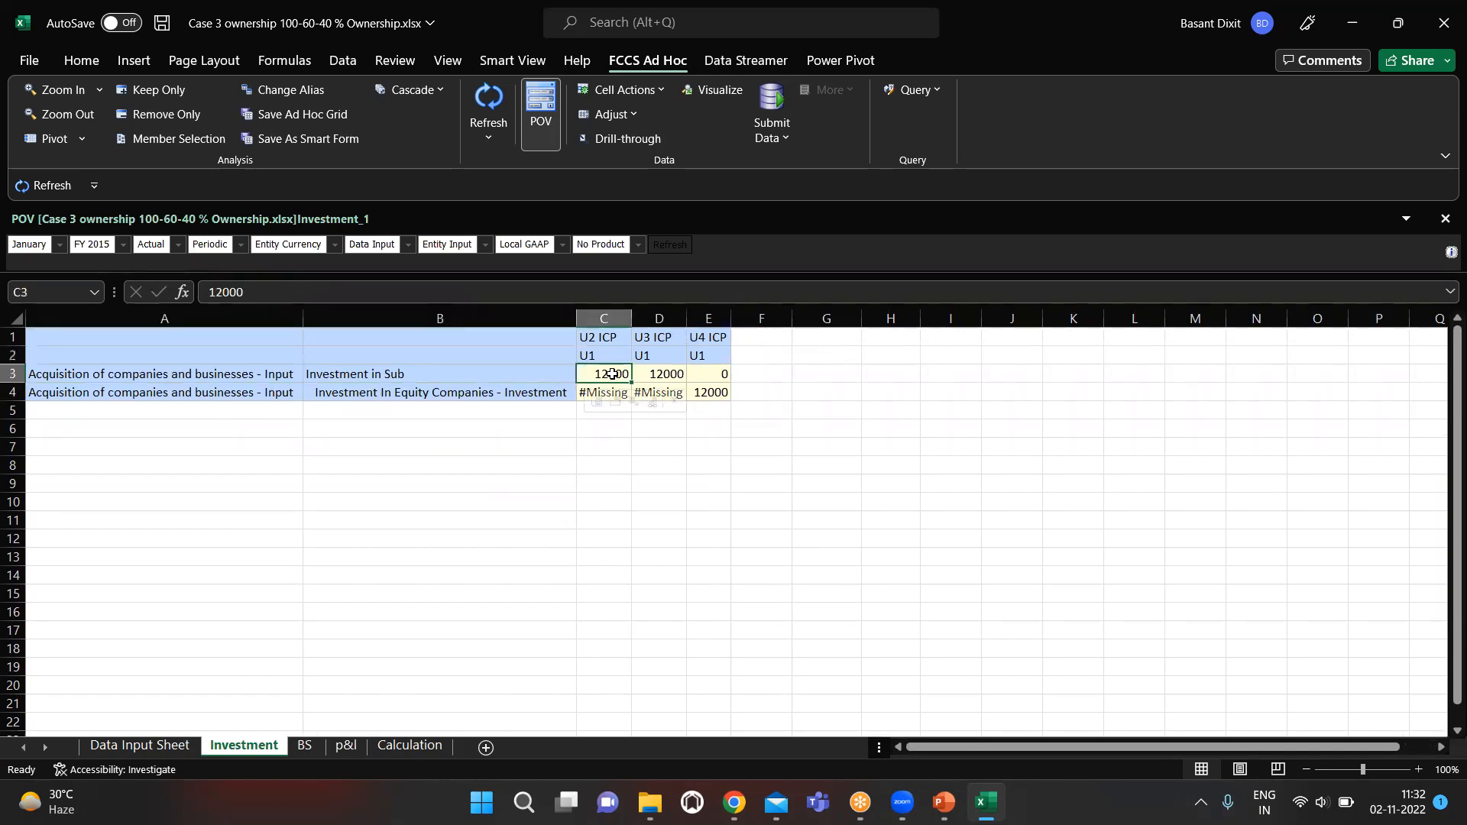
key(Right)
key(Left)
key(shift+Right)
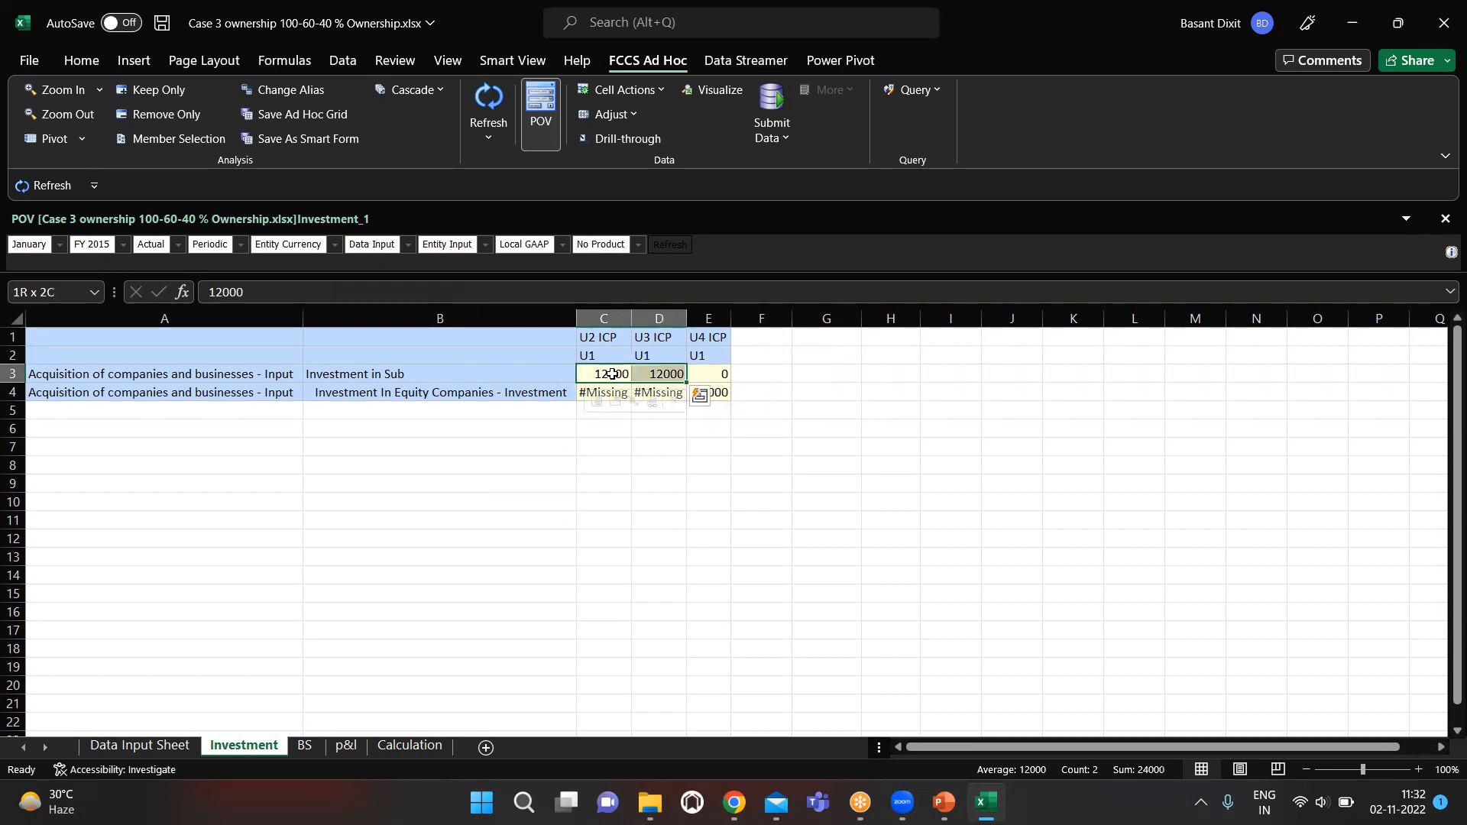
Examine the Investment In Equity Companies - Investment row across the ICP columns of the Investment sheet, ending at U4 ICP.
key(Down)
key(Left)
key(Left)
key(Right)
key(Right)
key(Right)
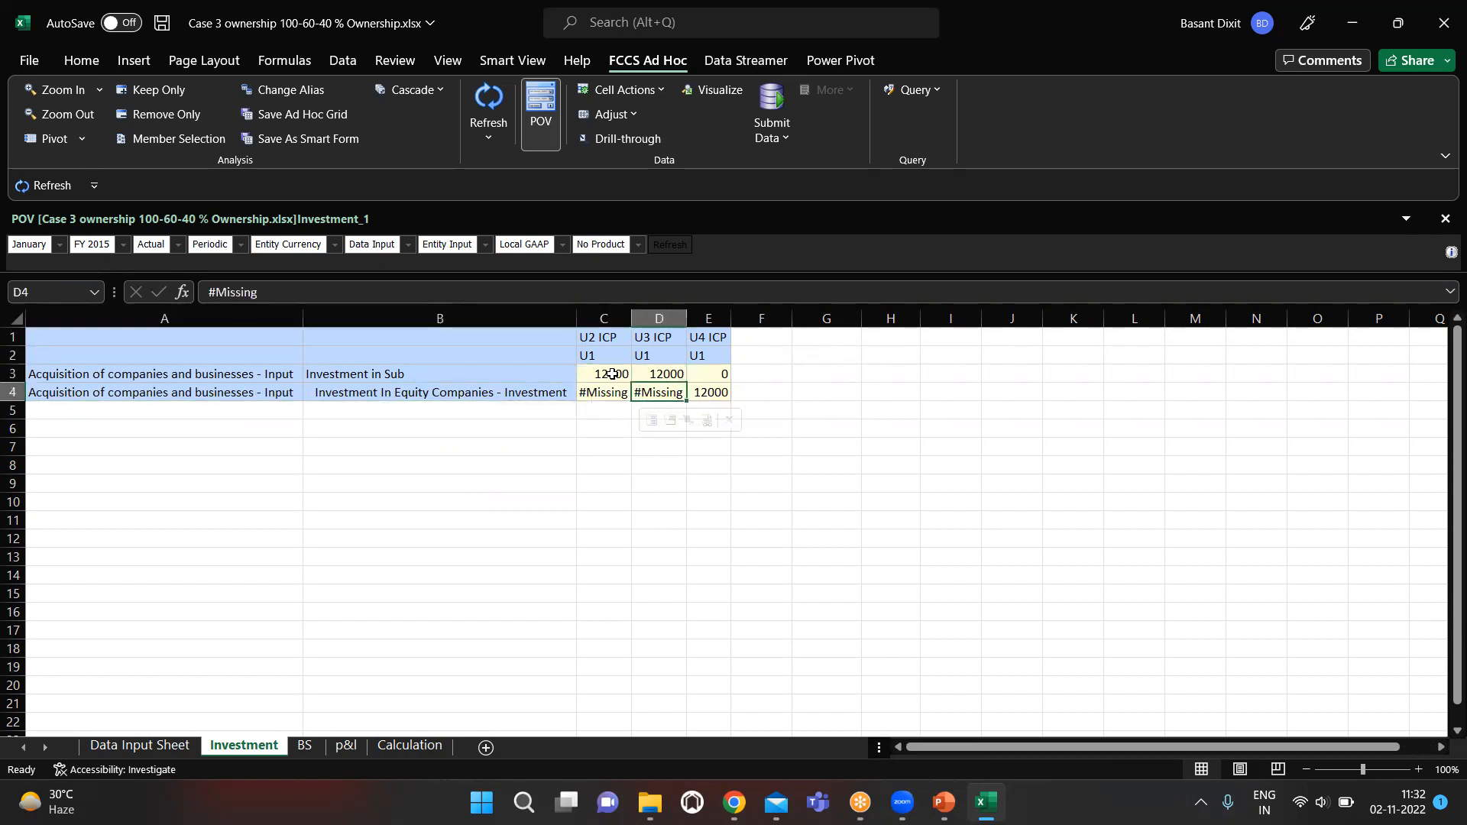
key(Right)
key(Up)
key(Down)
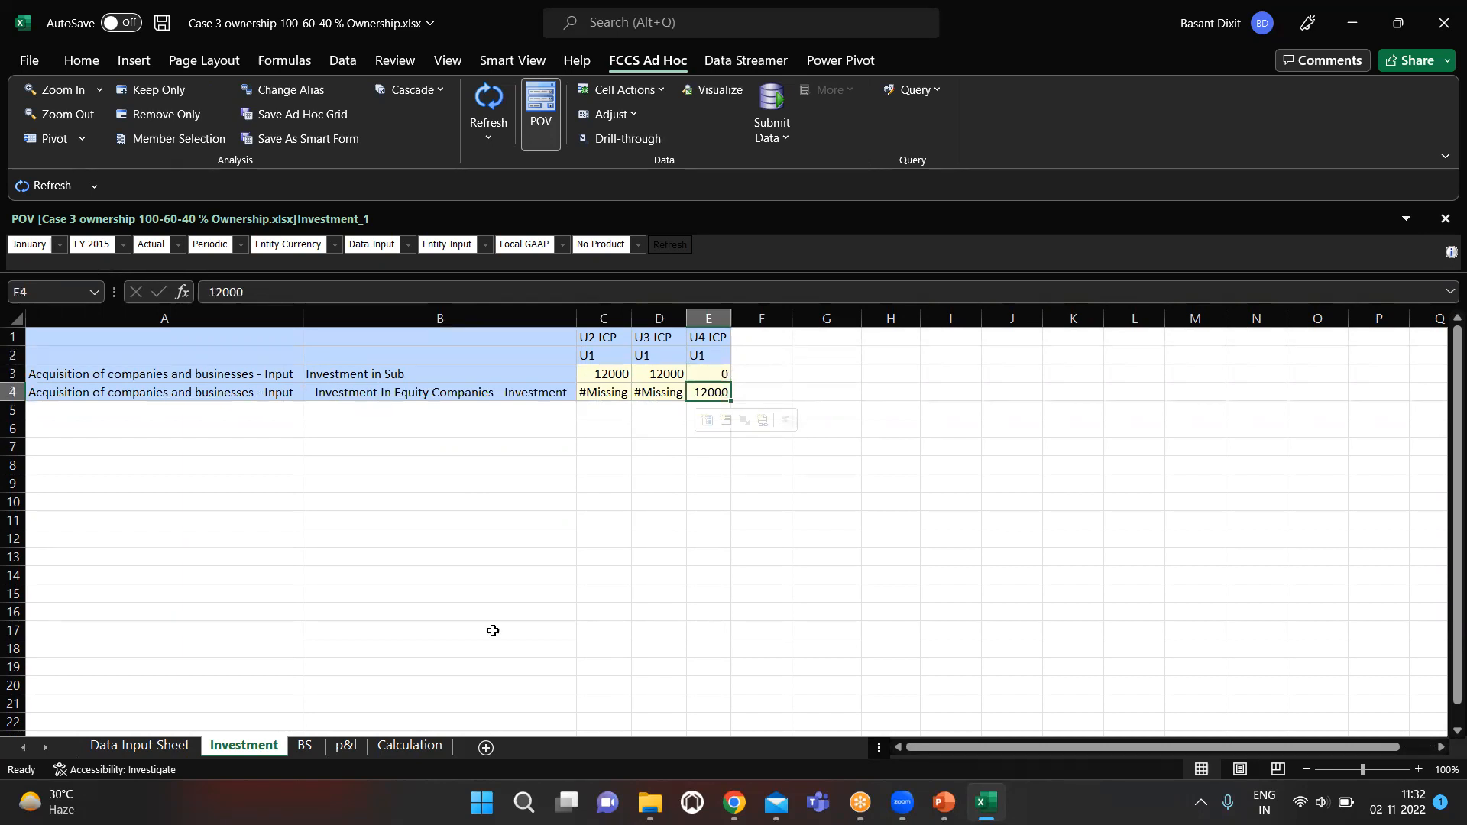
Switch to Oracle EPM Cloud, locate U1 to U4 in Data Status, and open the Consolidate business rule.
key(alt+Tab)
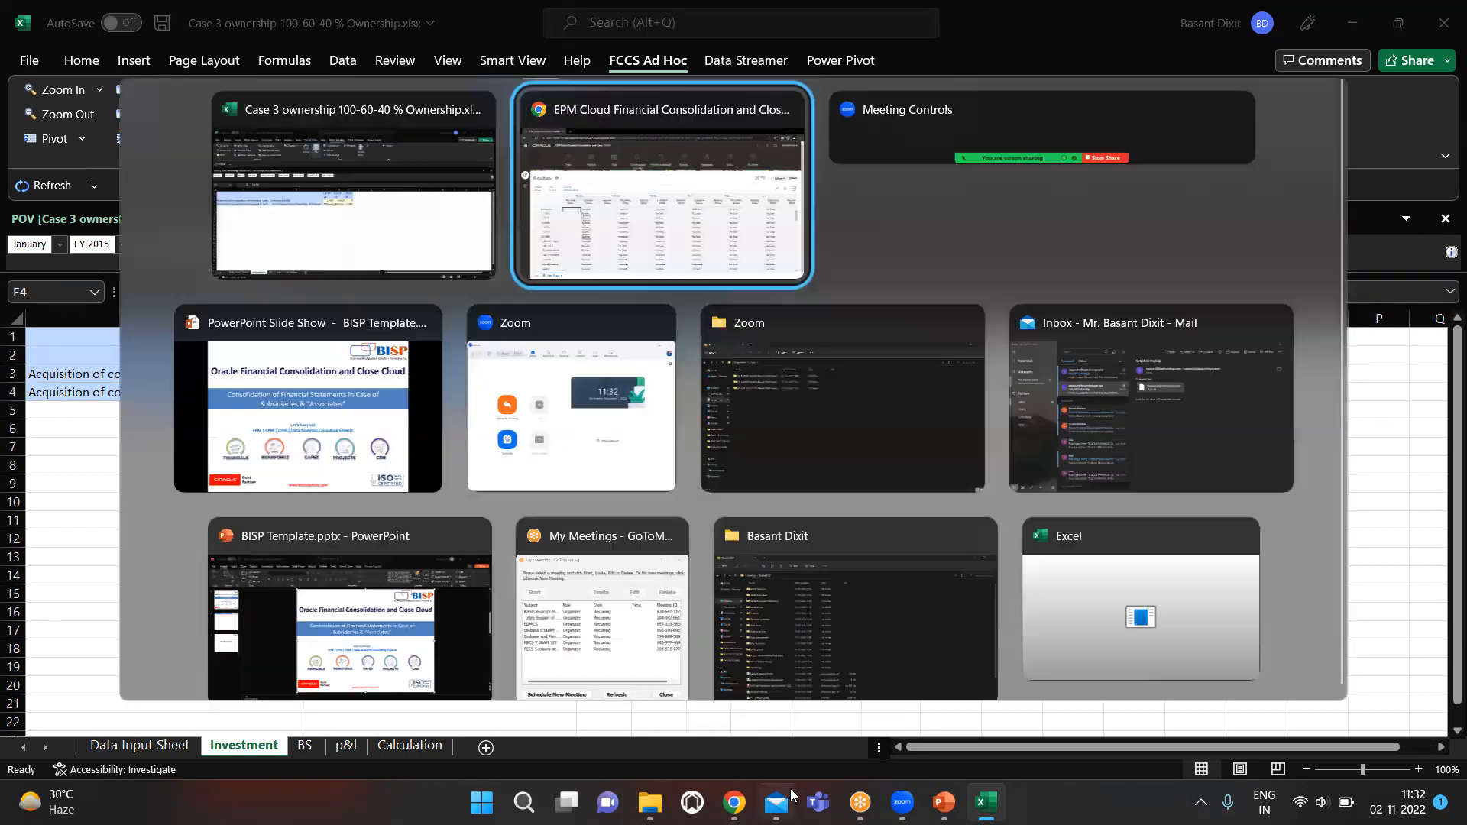
scroll(618, 598, down, 10)
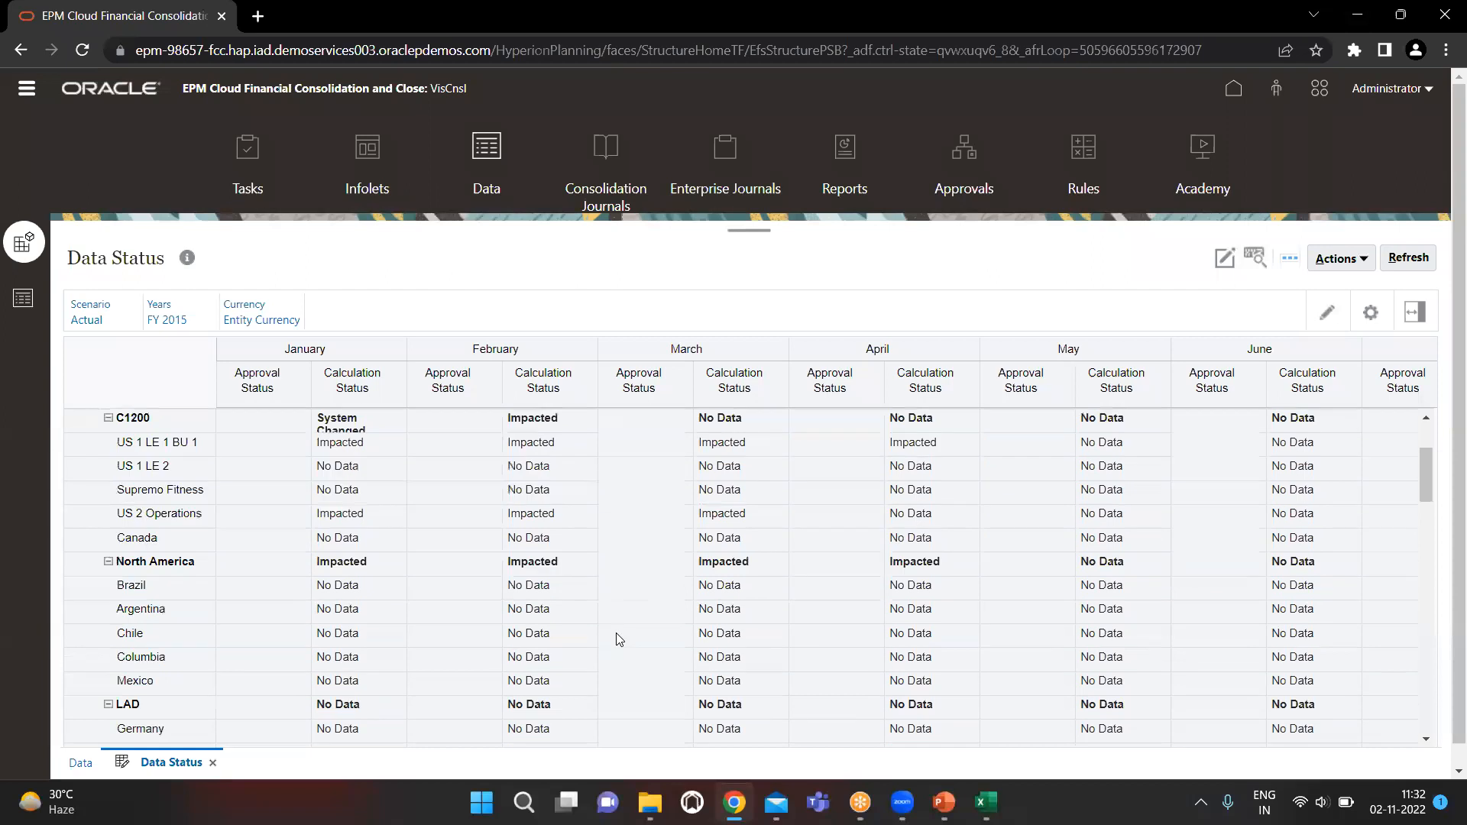
scroll(619, 640, down, 15)
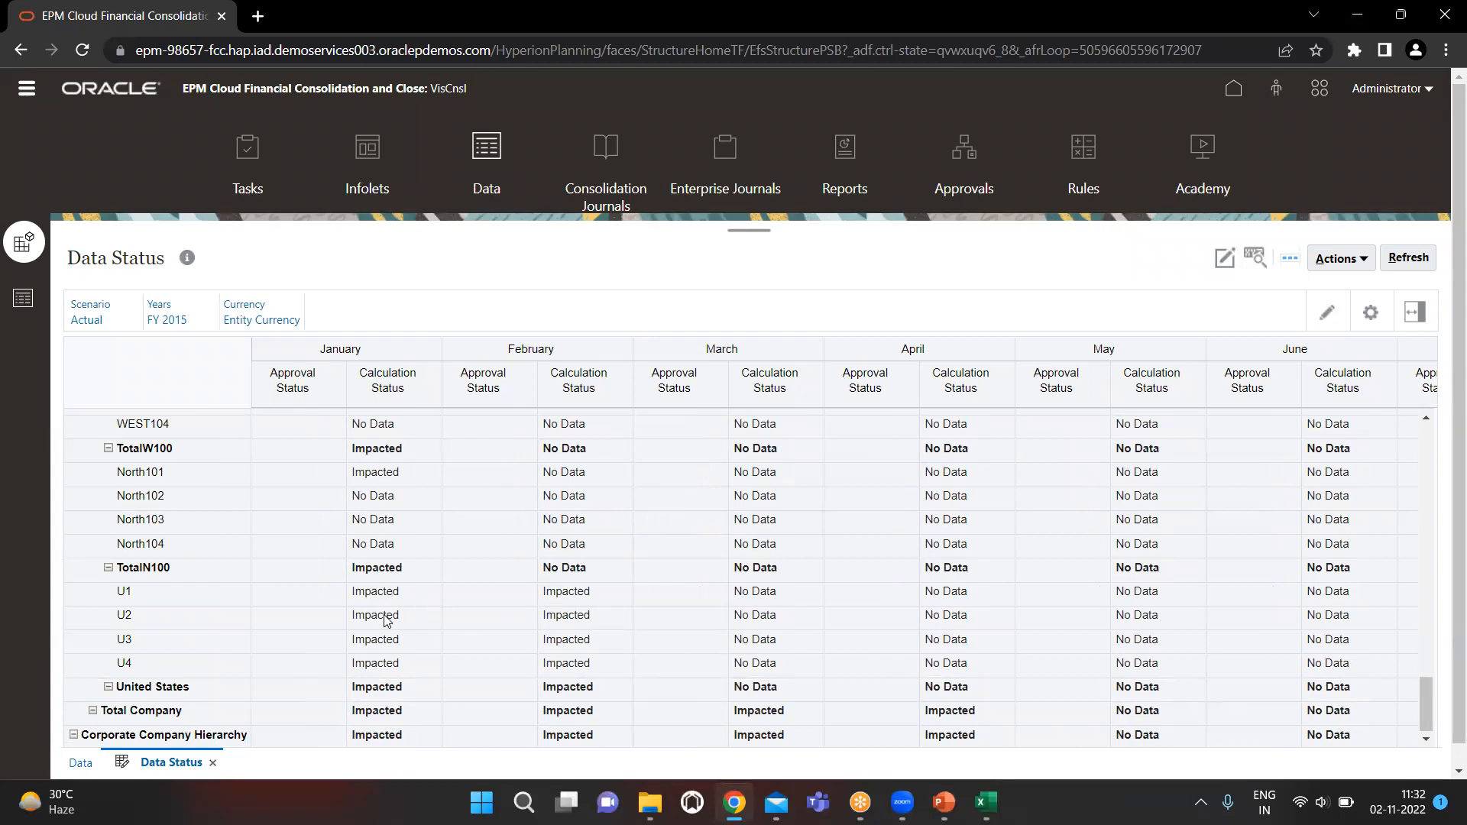
click(1349, 258)
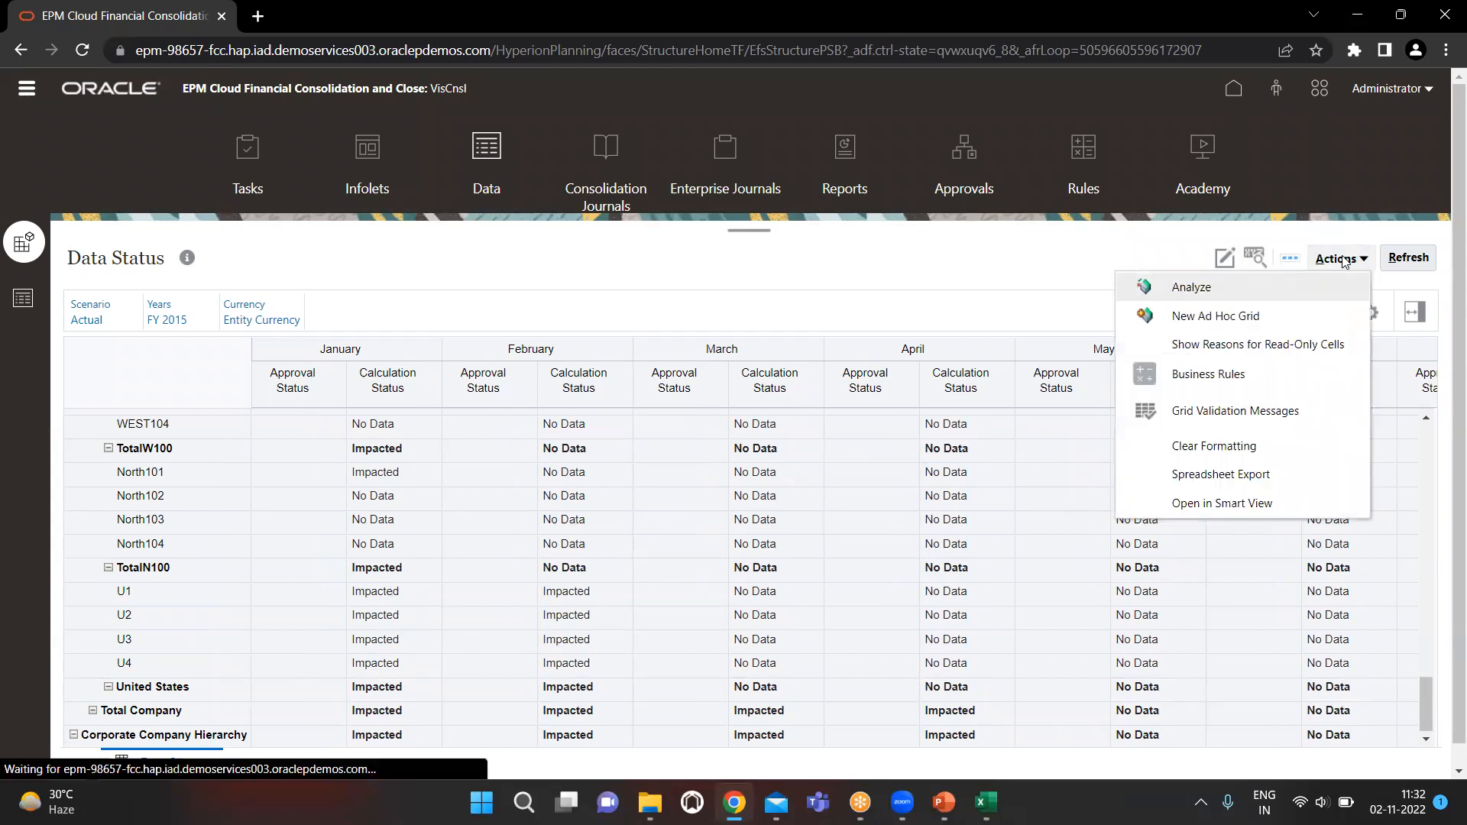
click(1226, 374)
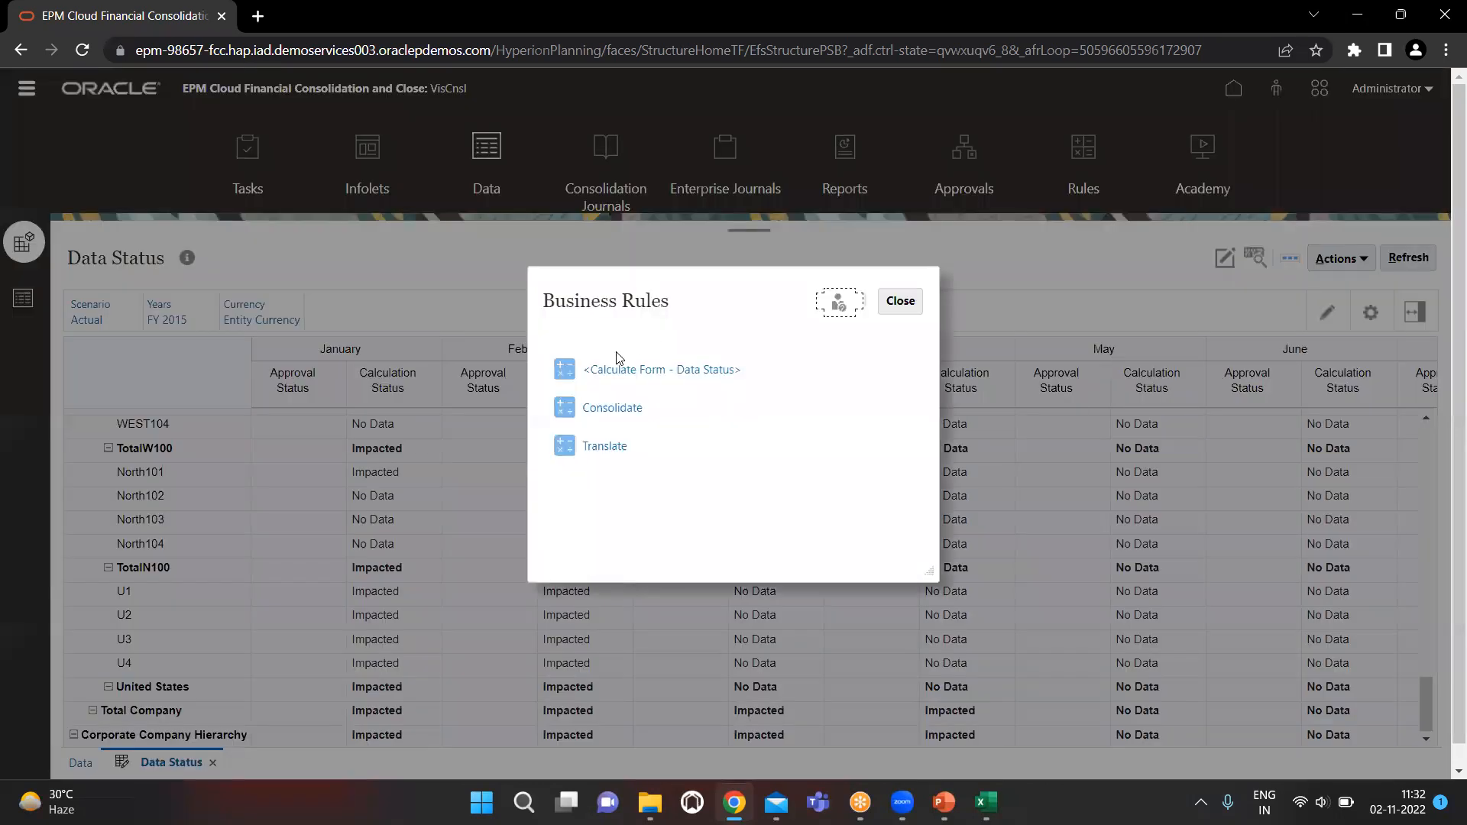
click(602, 413)
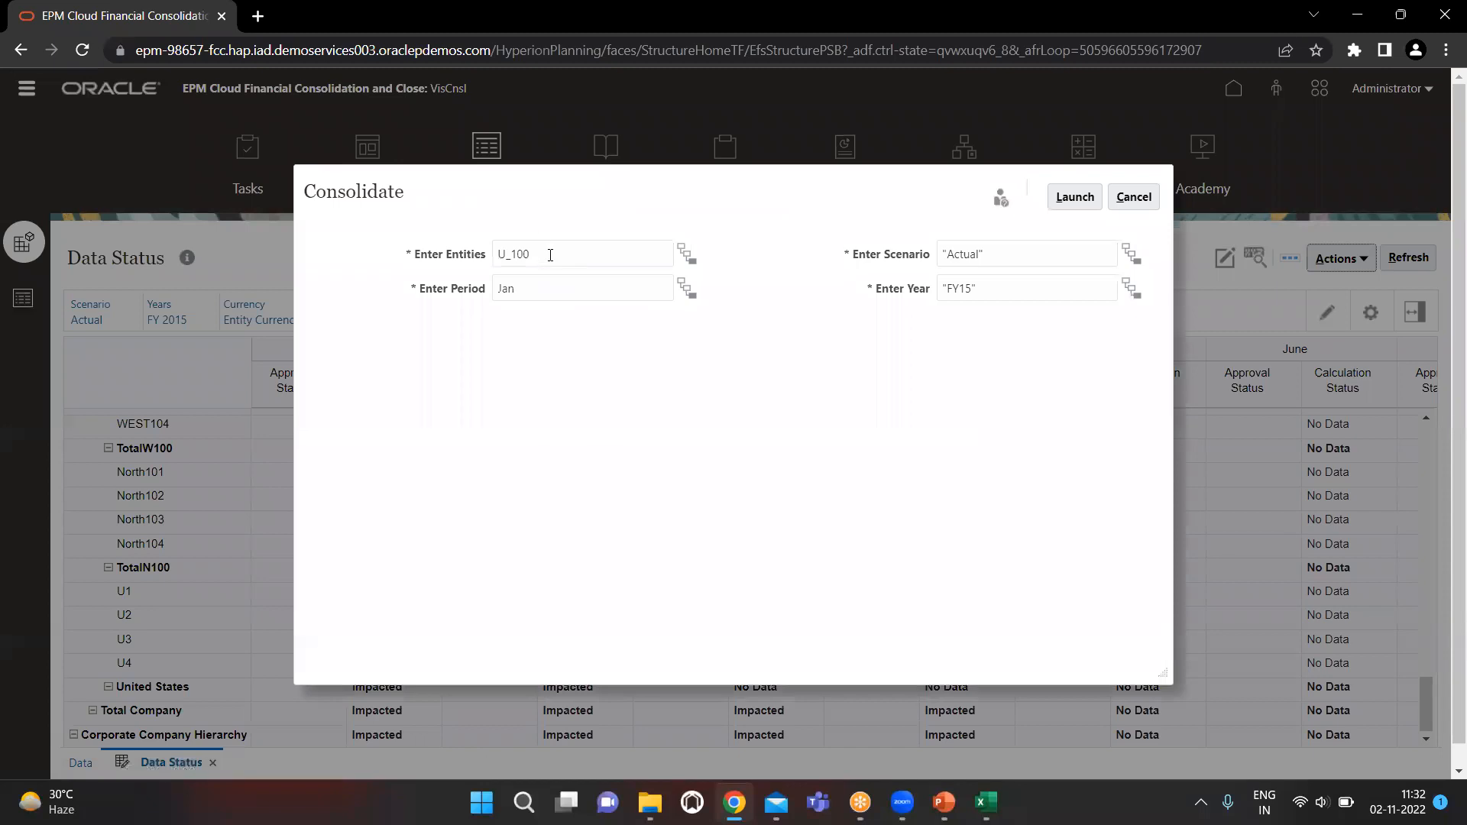
Run the Consolidate rule for entity U_100, period Jan, scenario Actual and year FY15.
click(550, 255)
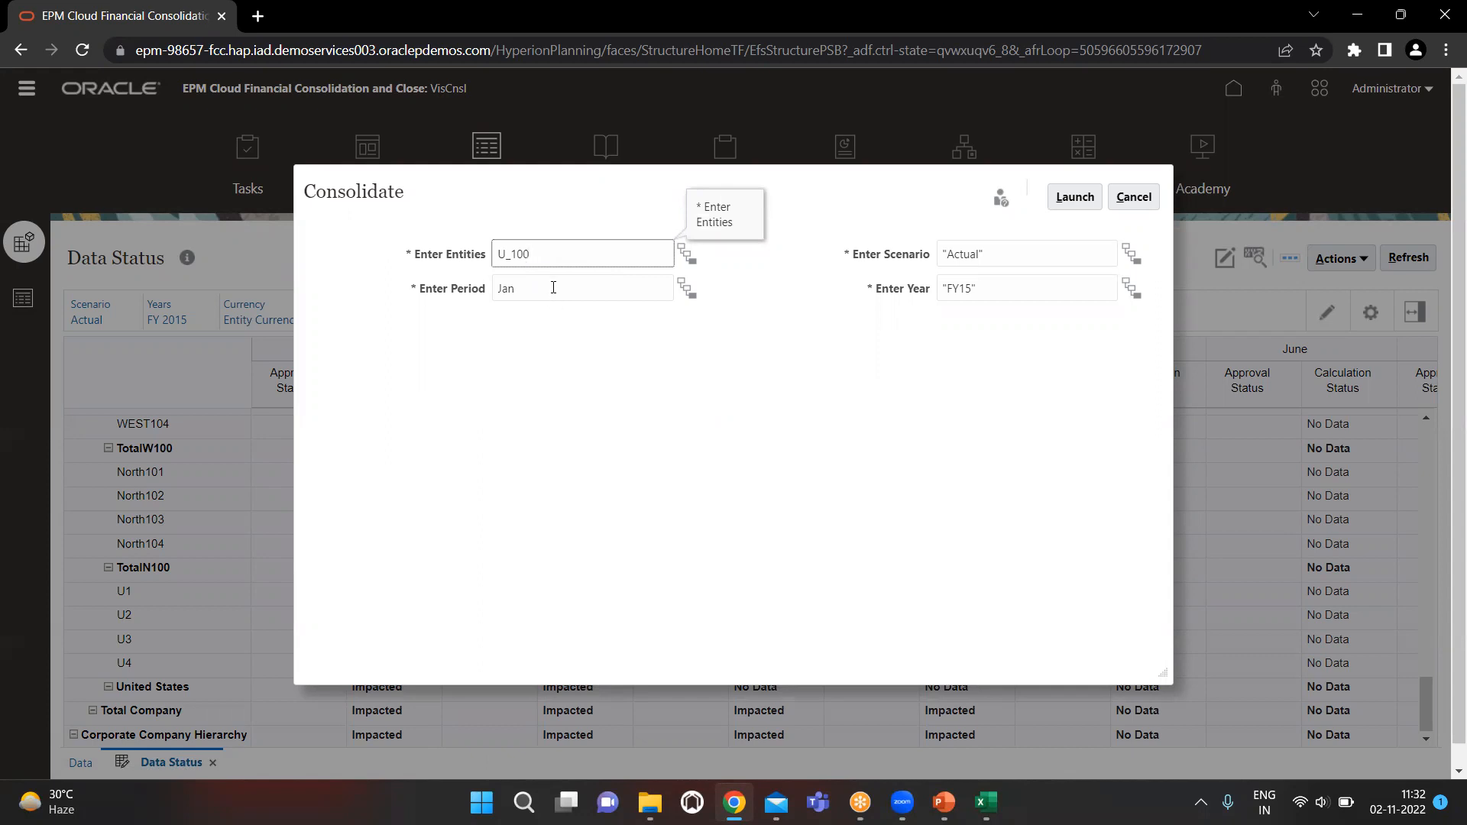
click(553, 287)
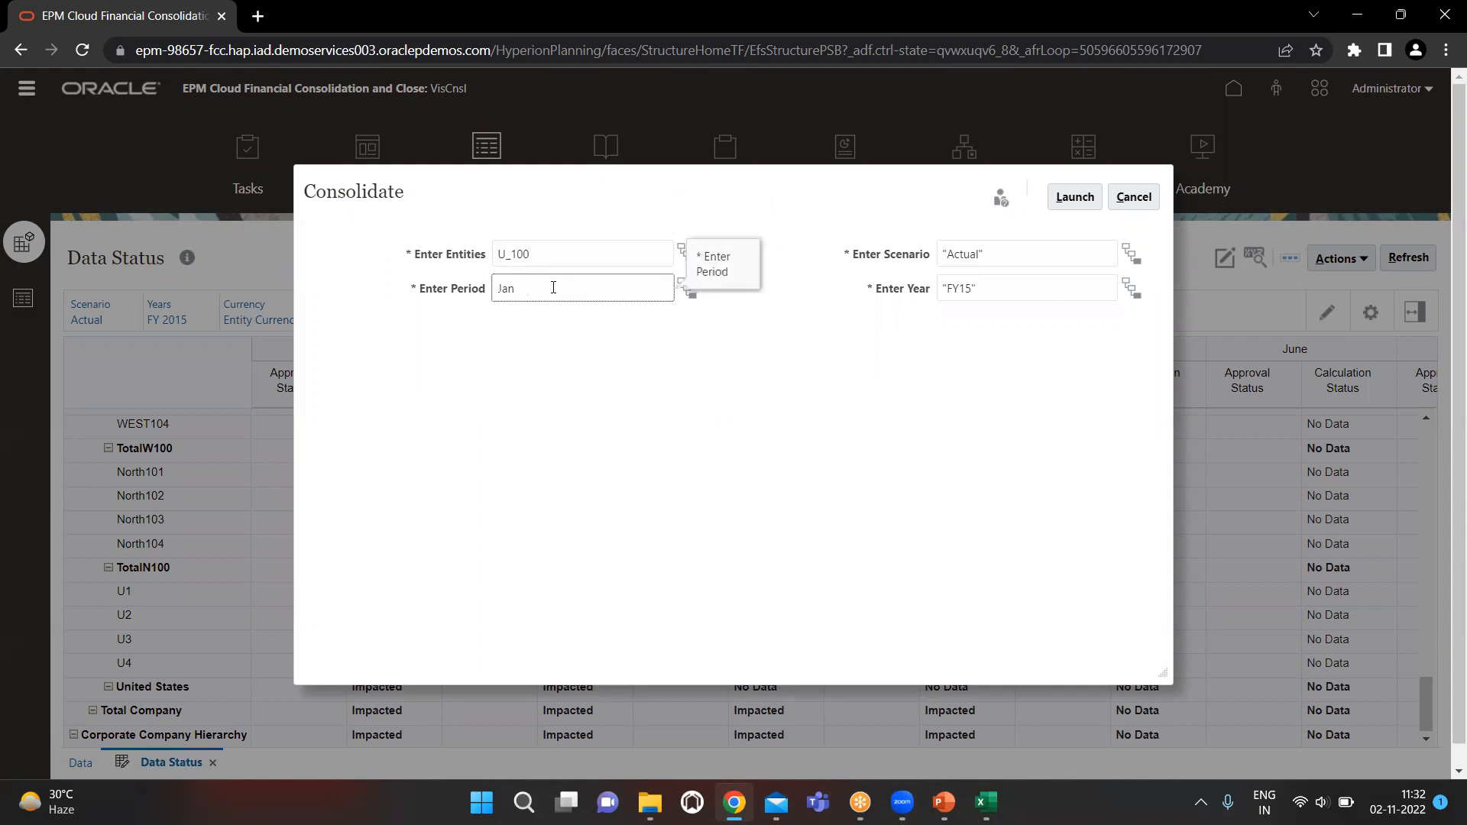
click(1002, 253)
click(1001, 286)
click(1063, 200)
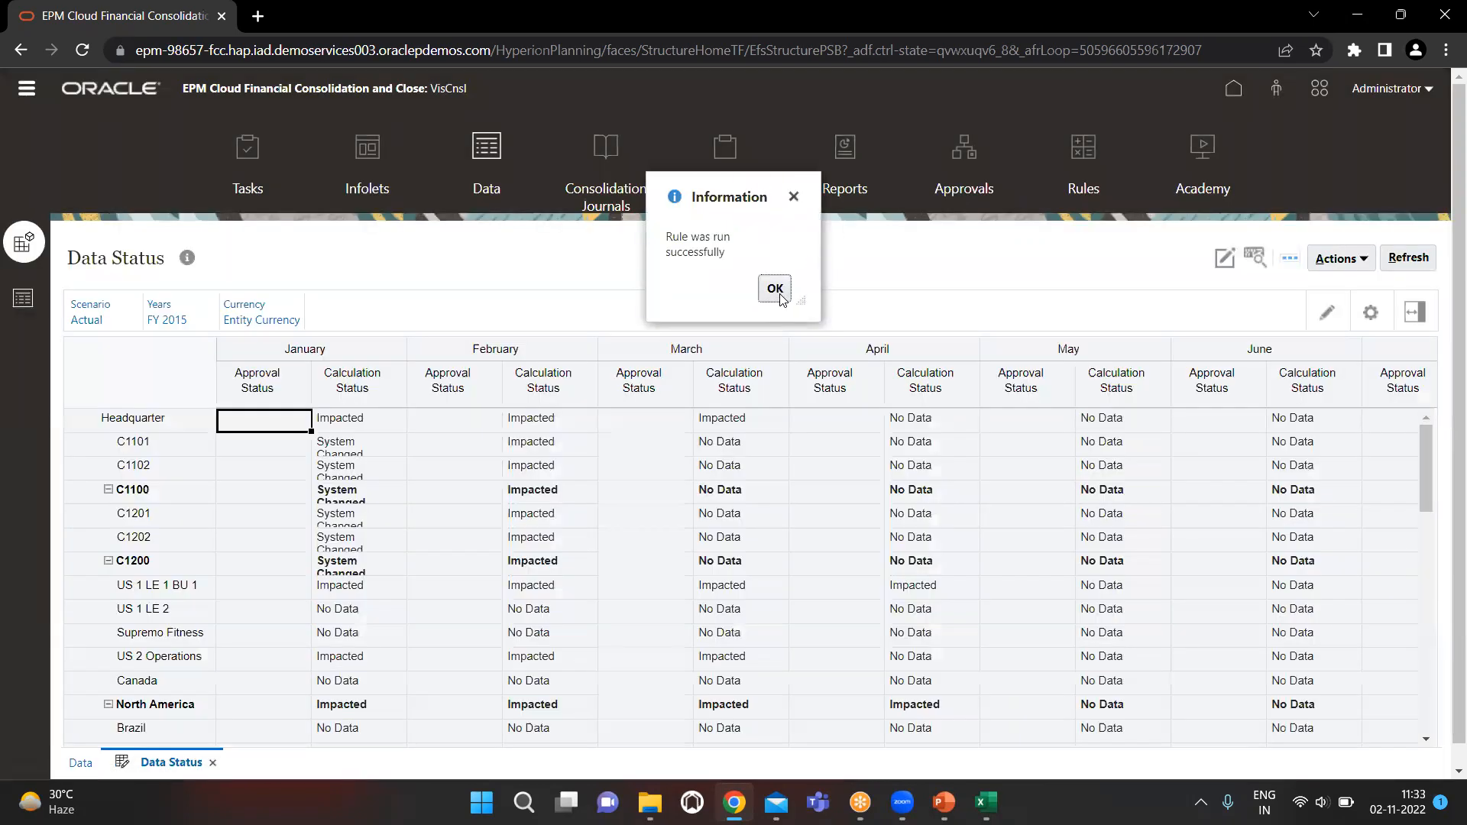
click(776, 291)
Check the January calculation status of entities U1 to U4 in the Data Status grid.
scroll(655, 569, down, 1)
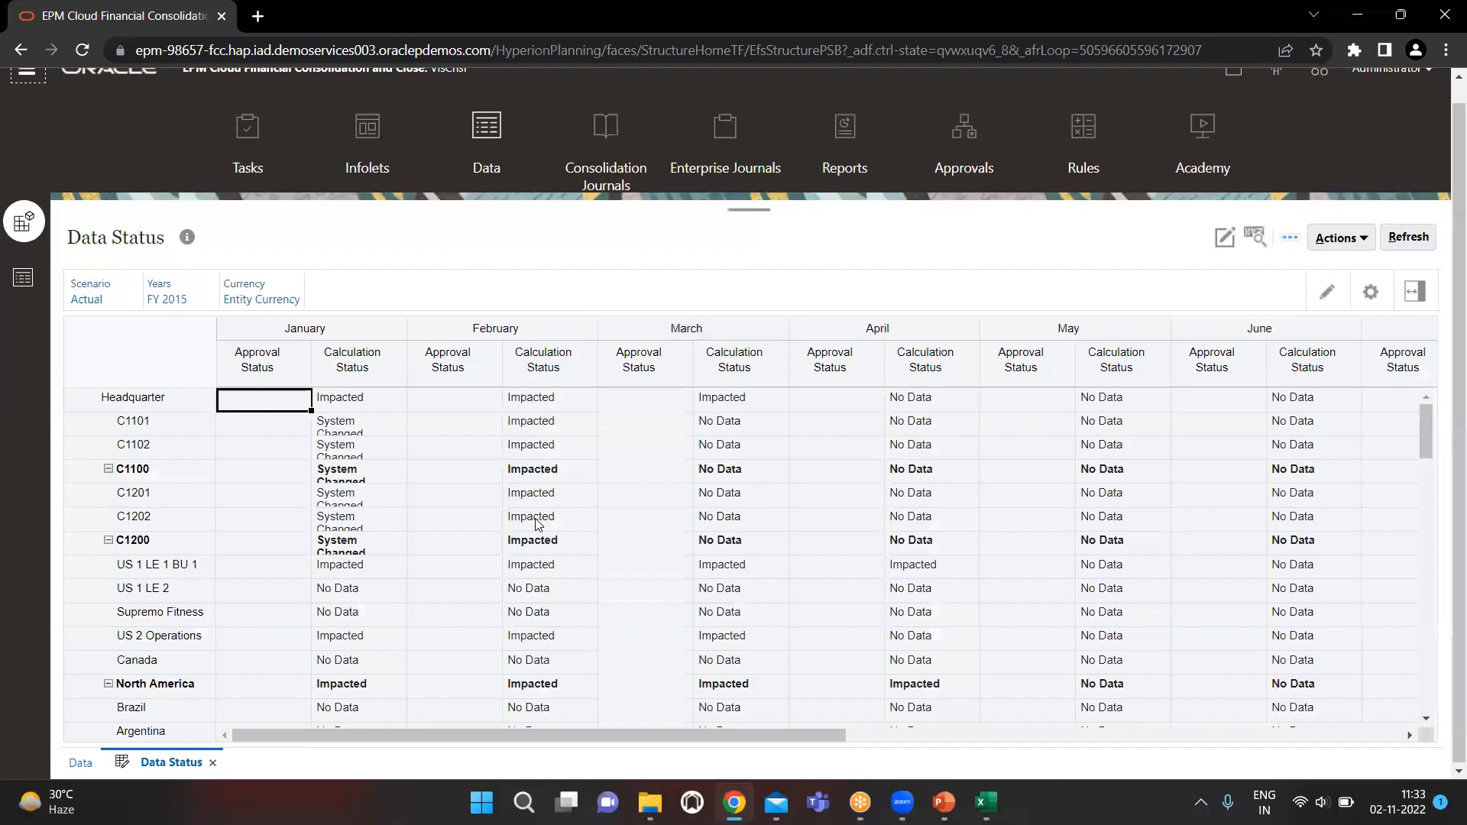
scroll(543, 458, down, 10)
scroll(474, 646, down, 15)
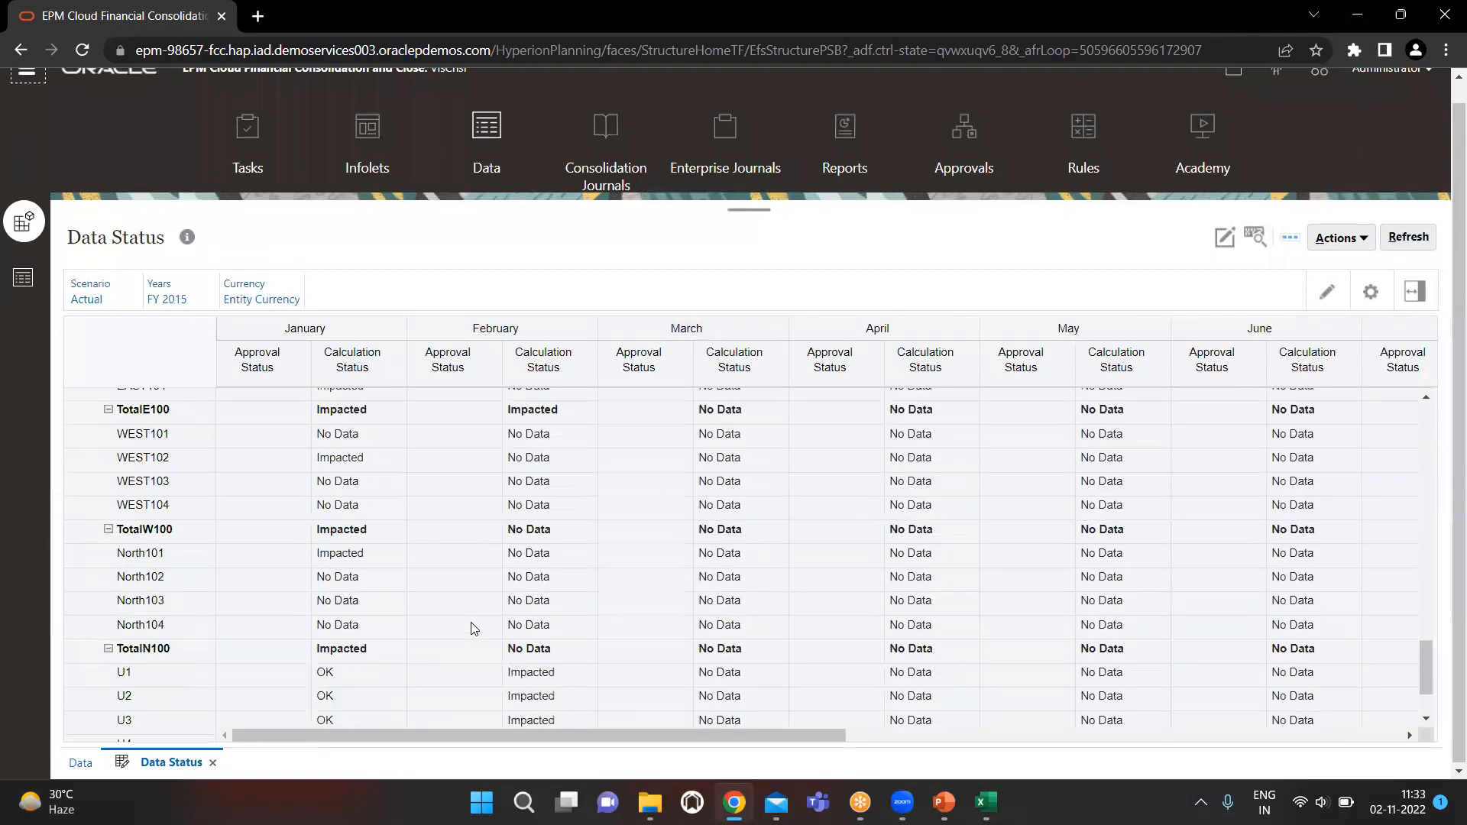
click(389, 573)
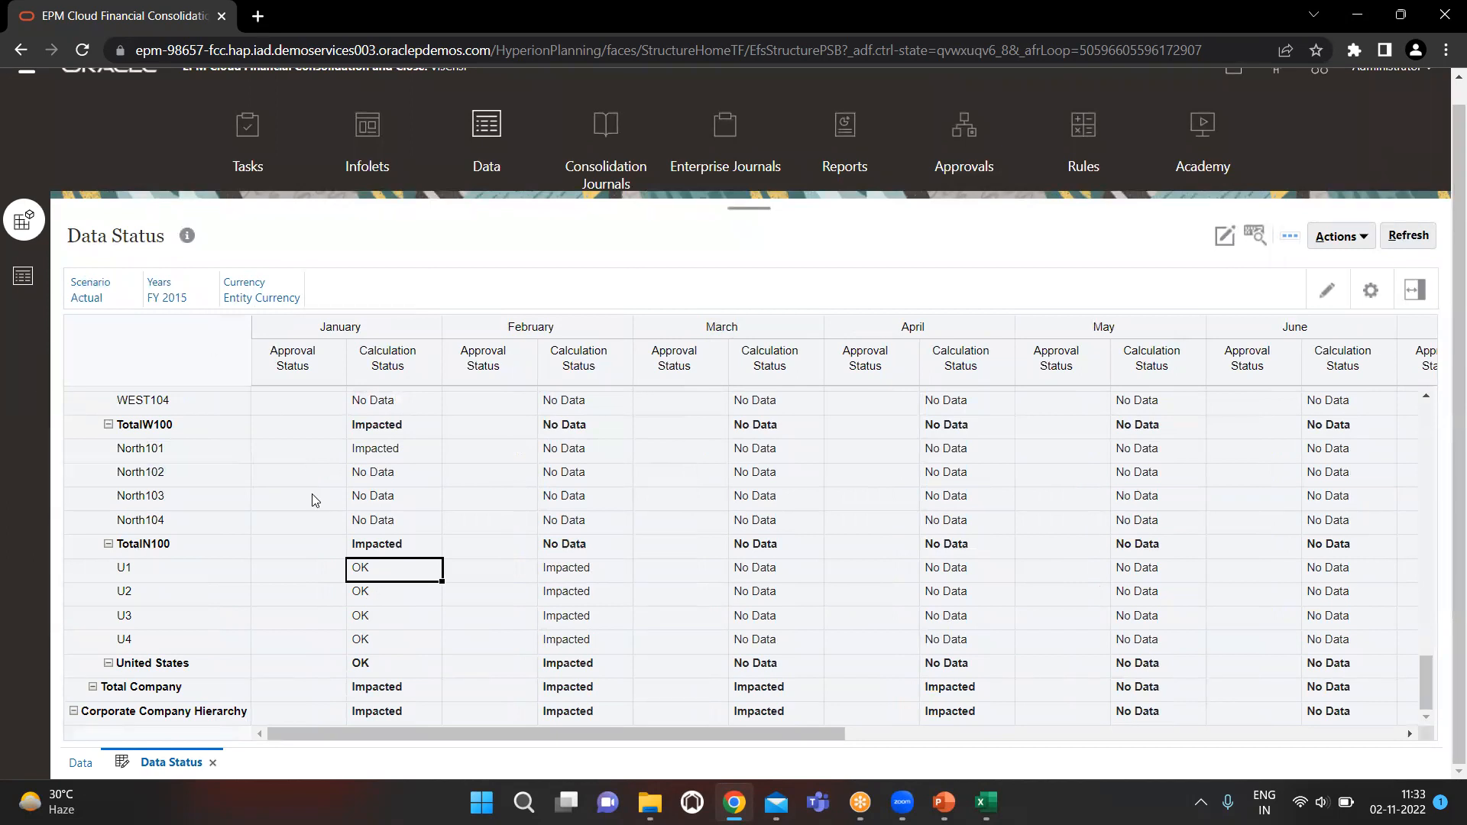
click(397, 600)
Switch to the Excel workbook and refresh the BS sheet with the consolidated data.
key(alt+Tab)
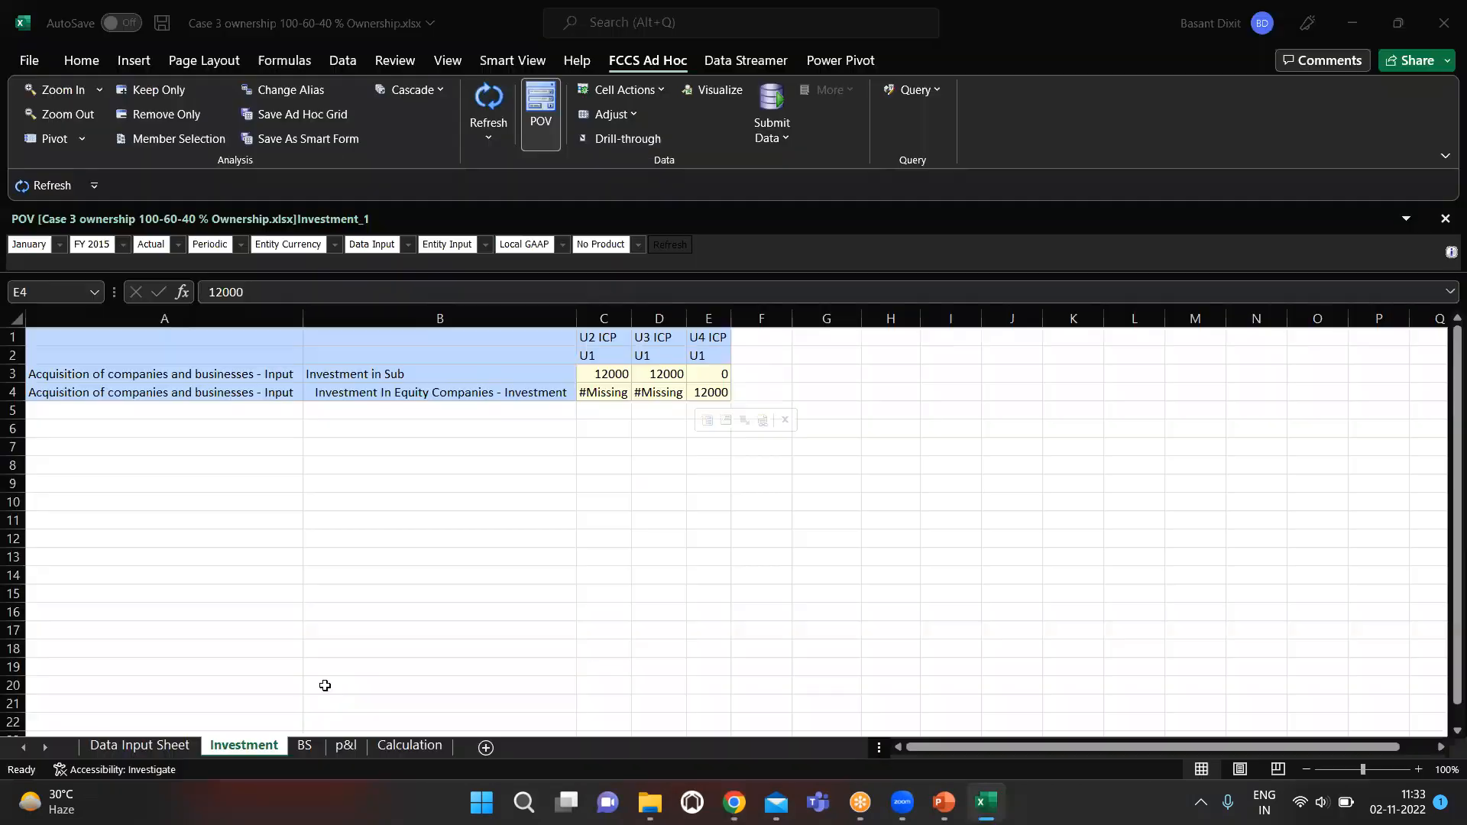
click(304, 745)
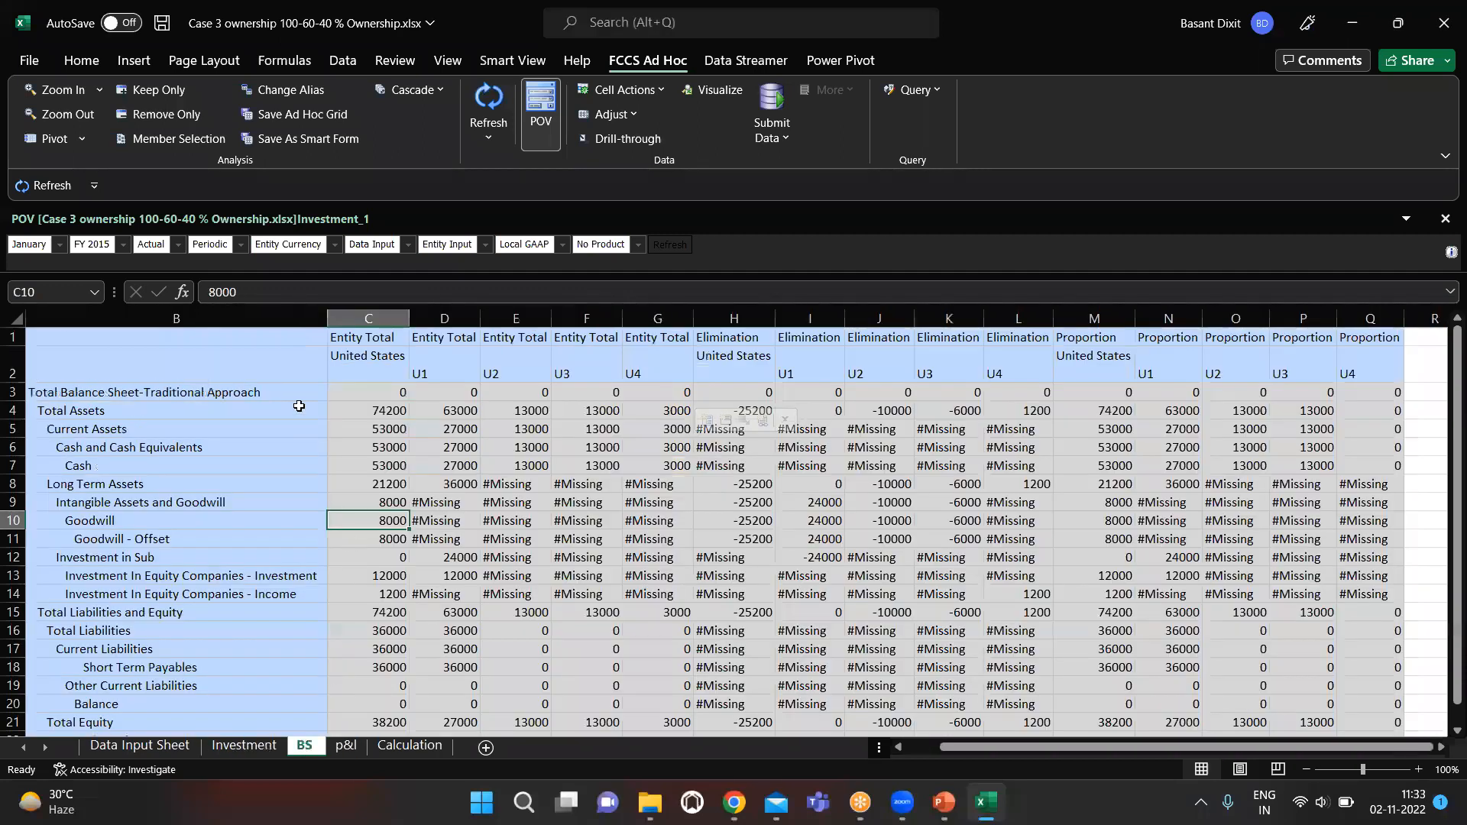
click(485, 95)
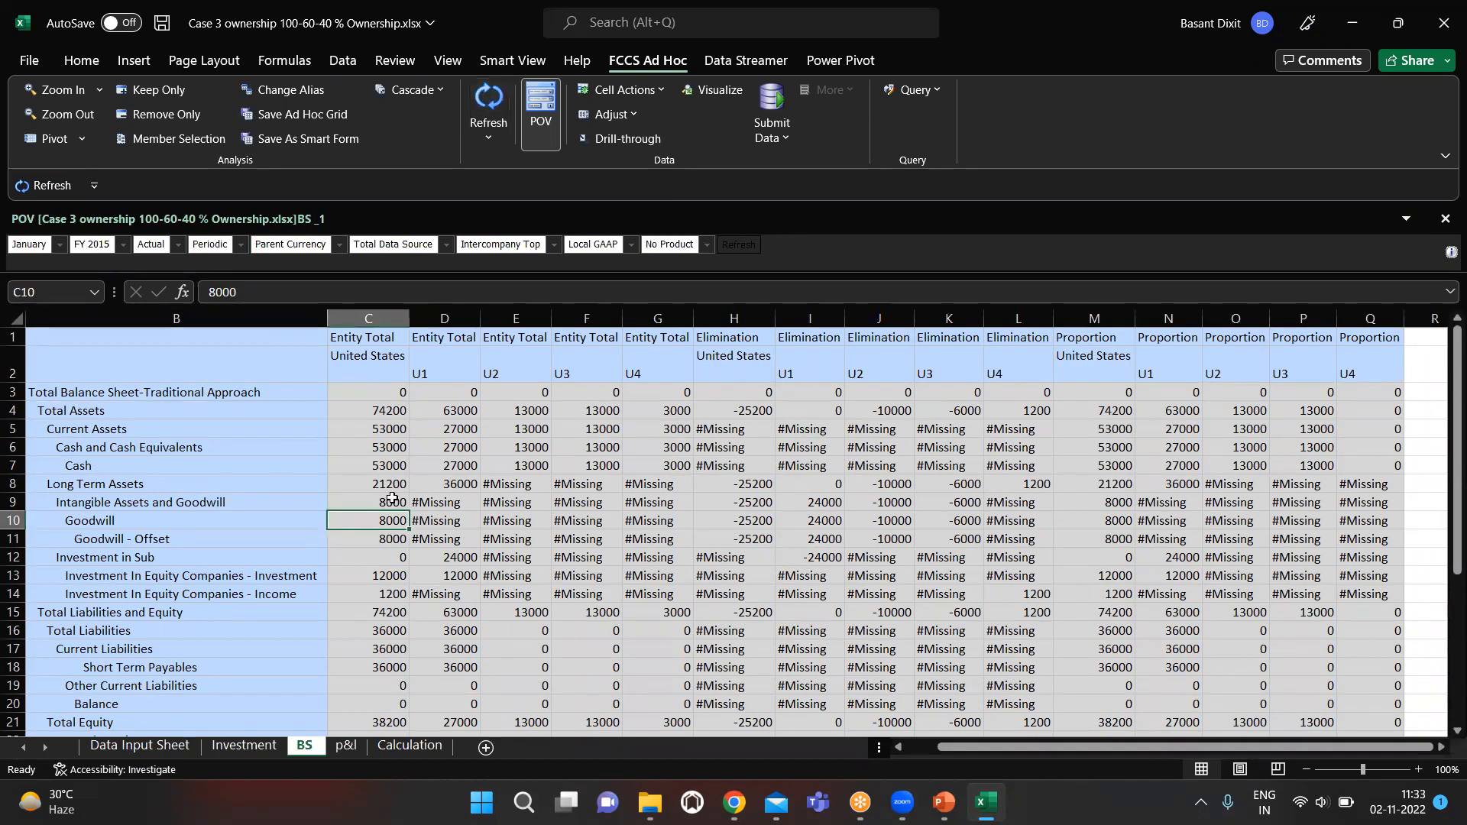
scroll(387, 634, down, 1)
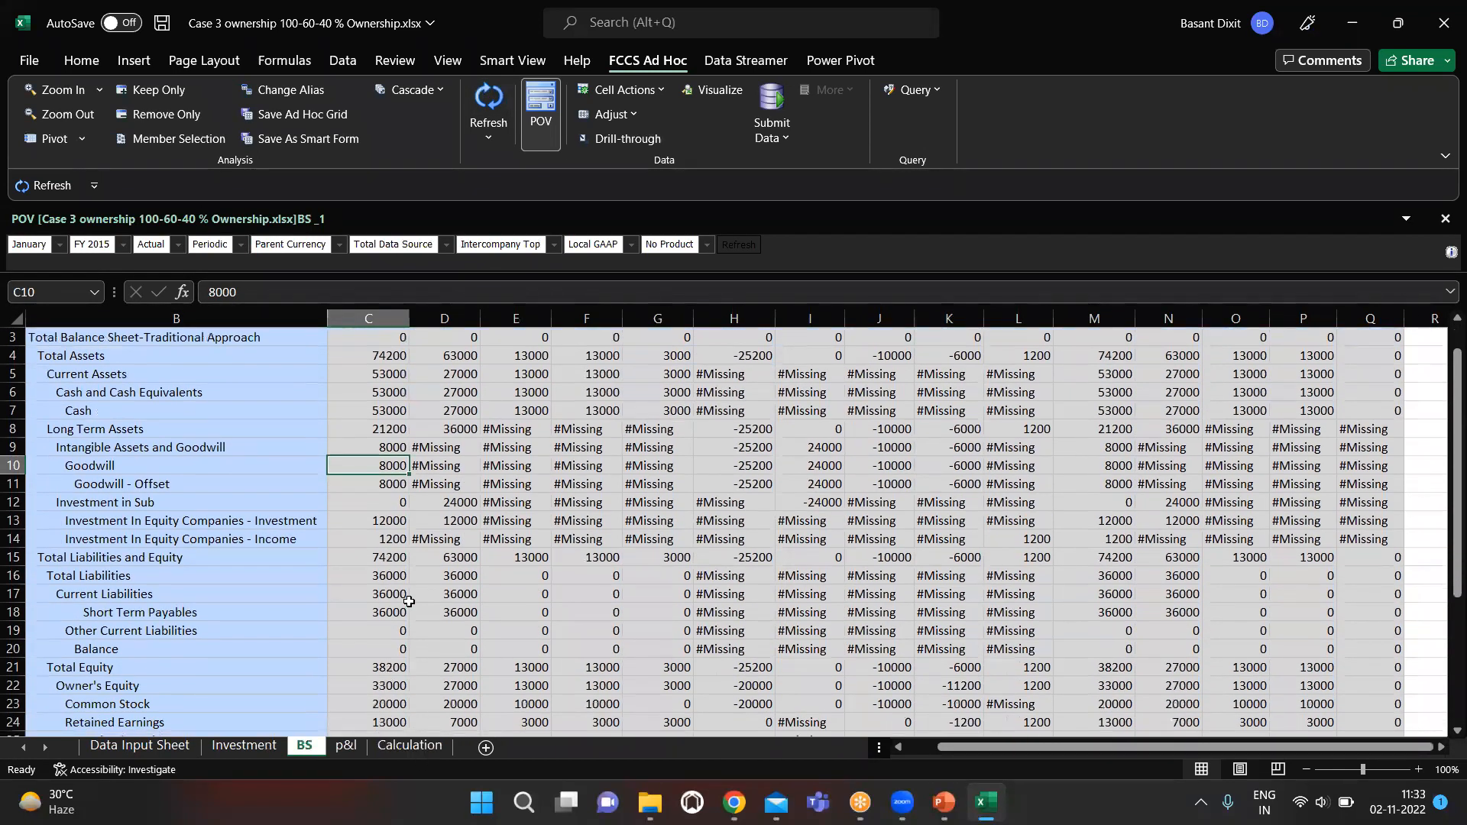
Compare the United States Cash value on the Calculation sheet with the BS sheet.
click(410, 747)
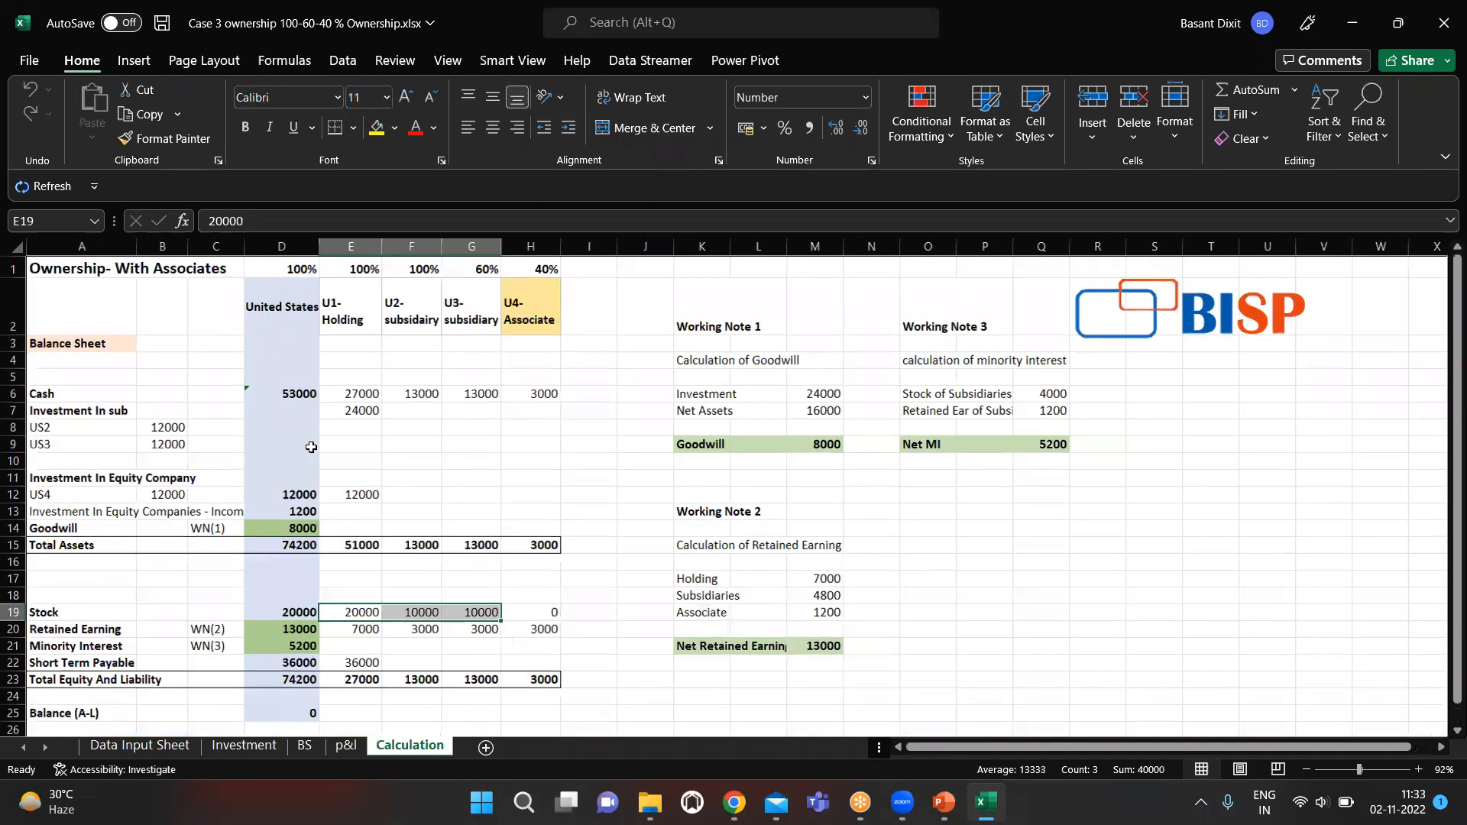
click(288, 385)
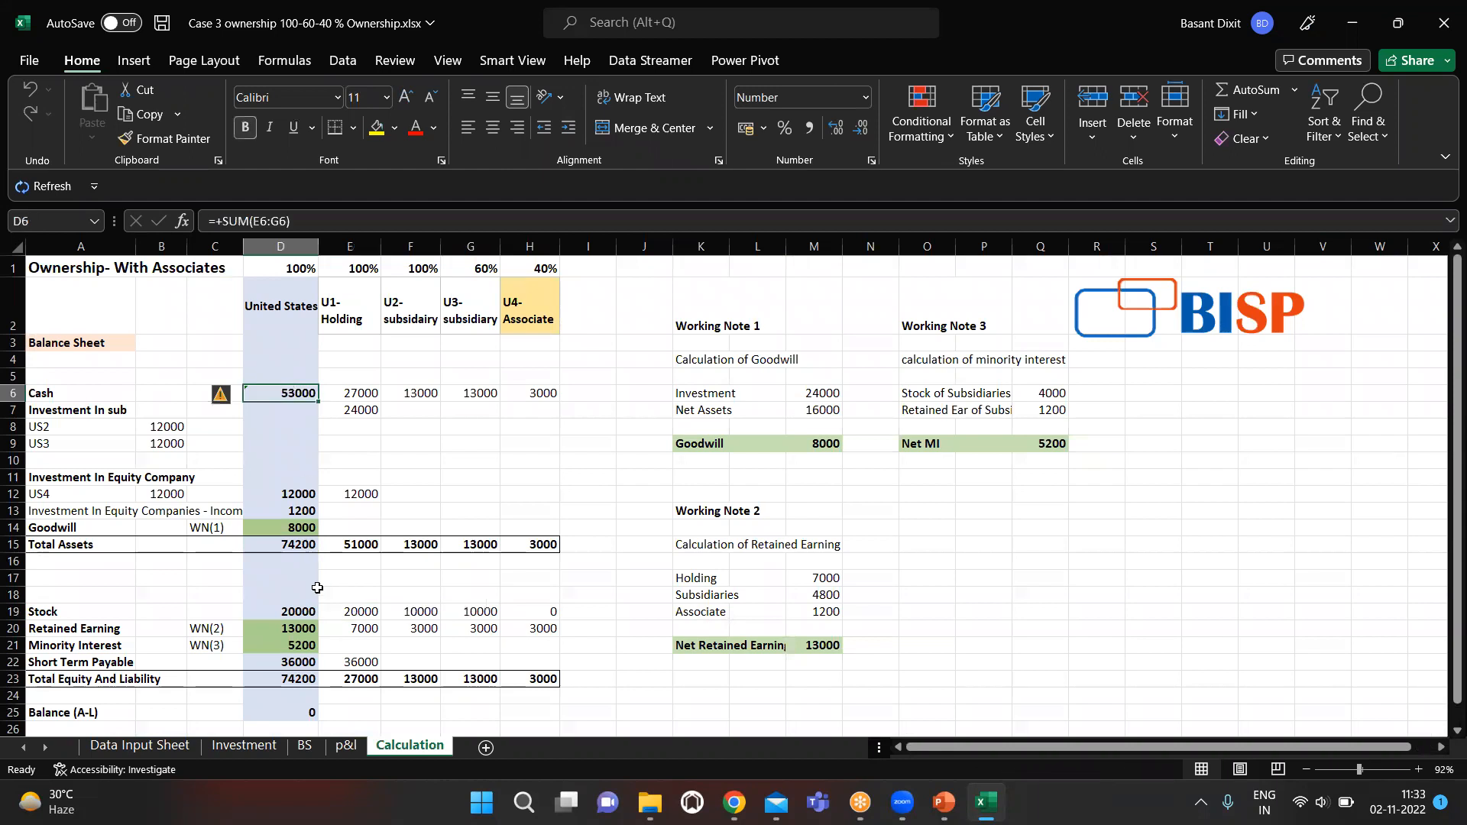
click(315, 747)
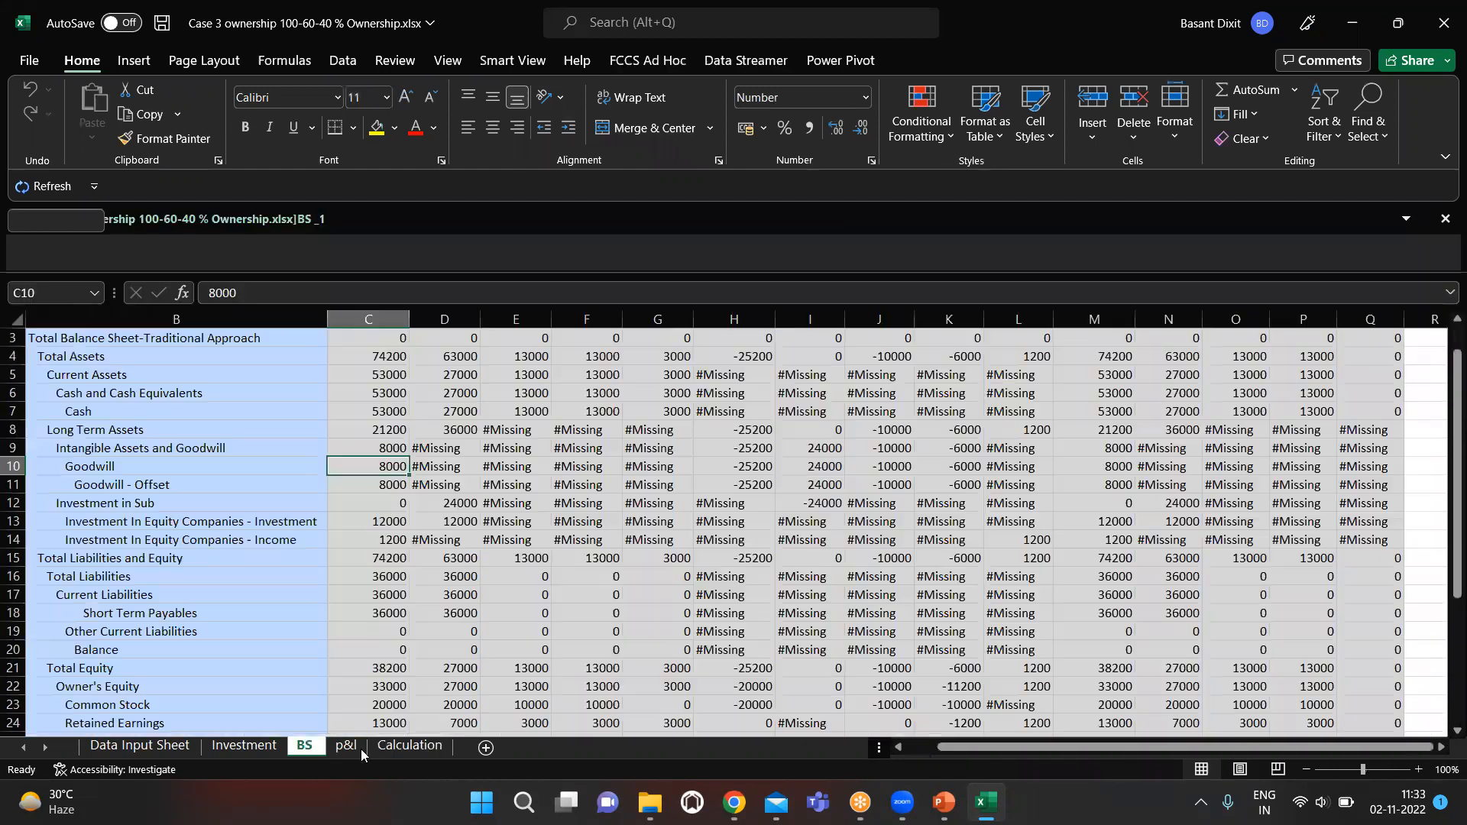
click(390, 747)
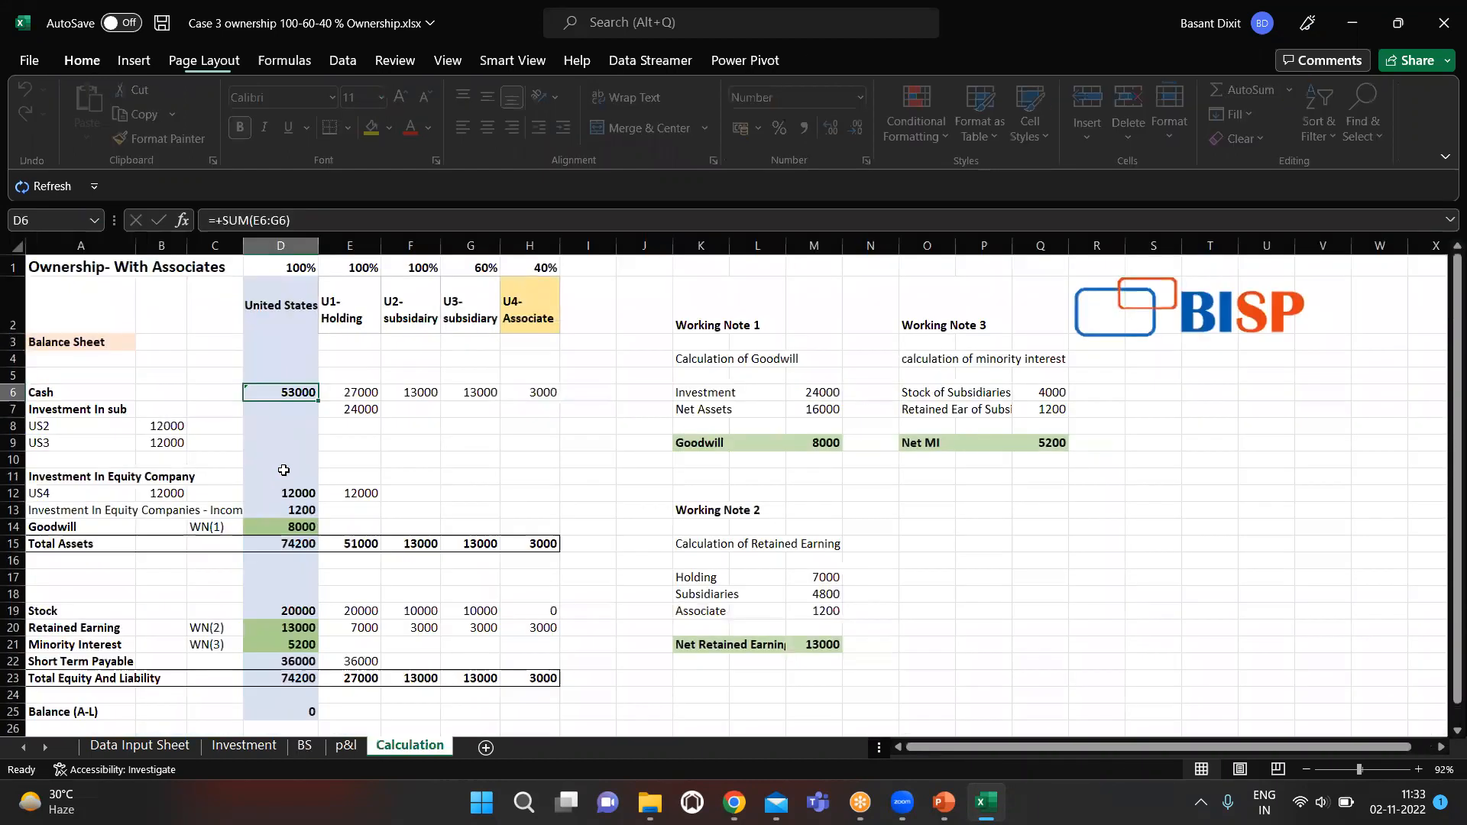
click(303, 748)
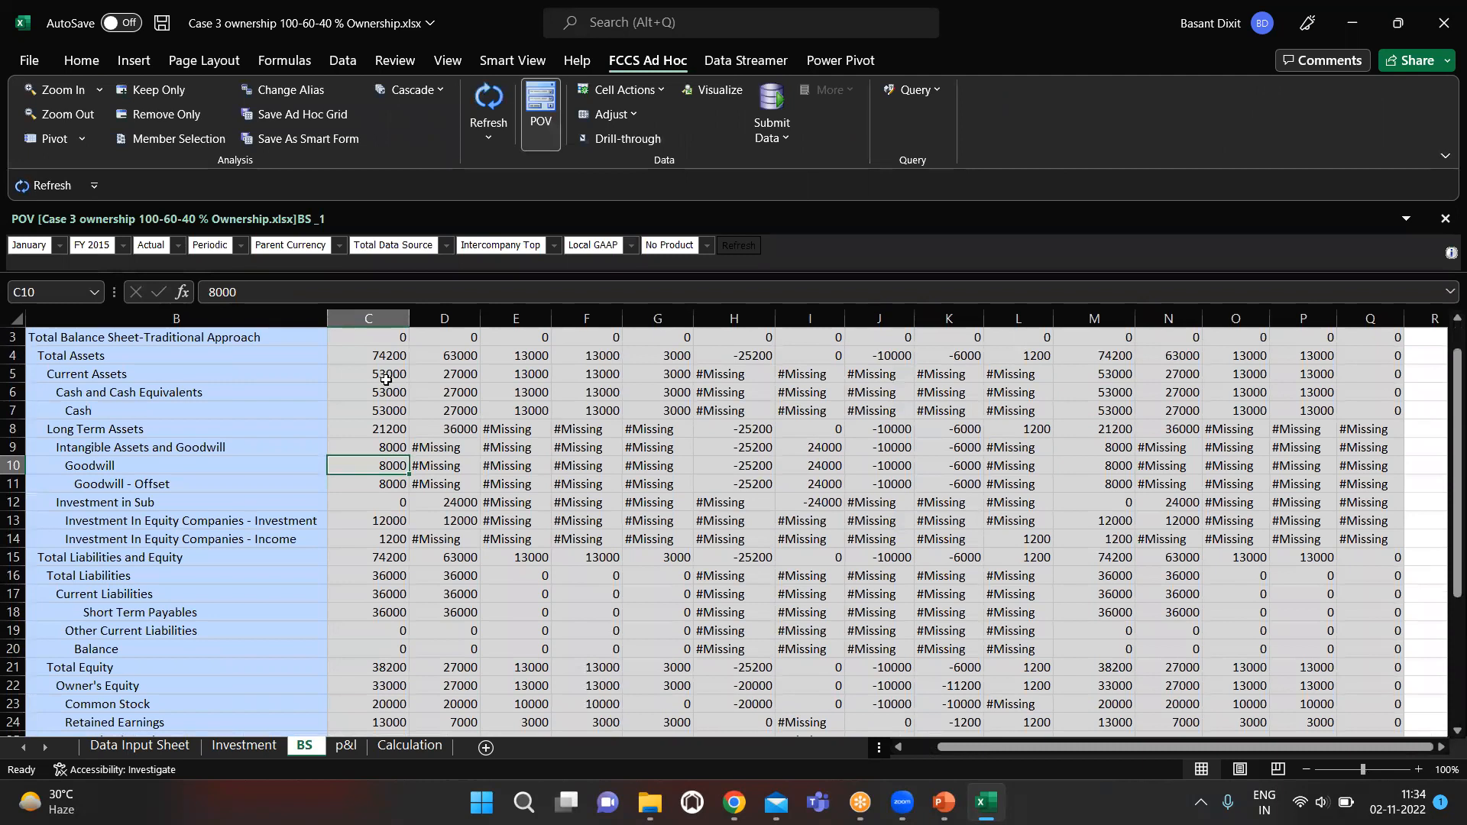
Make the United States Entity Total Cash value bold on the BS sheet.
click(383, 396)
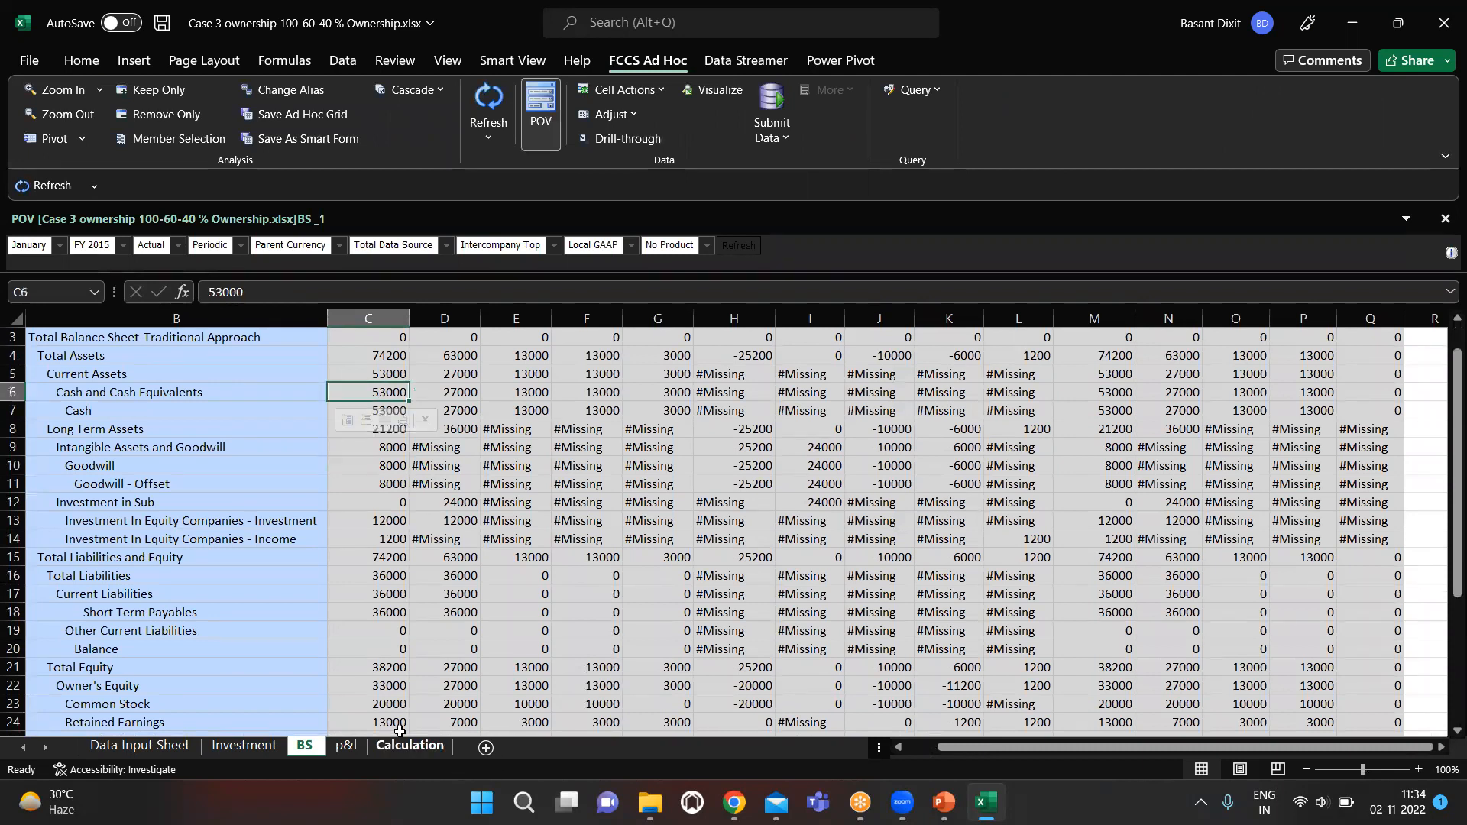
key(Down)
key(ctrl+b)
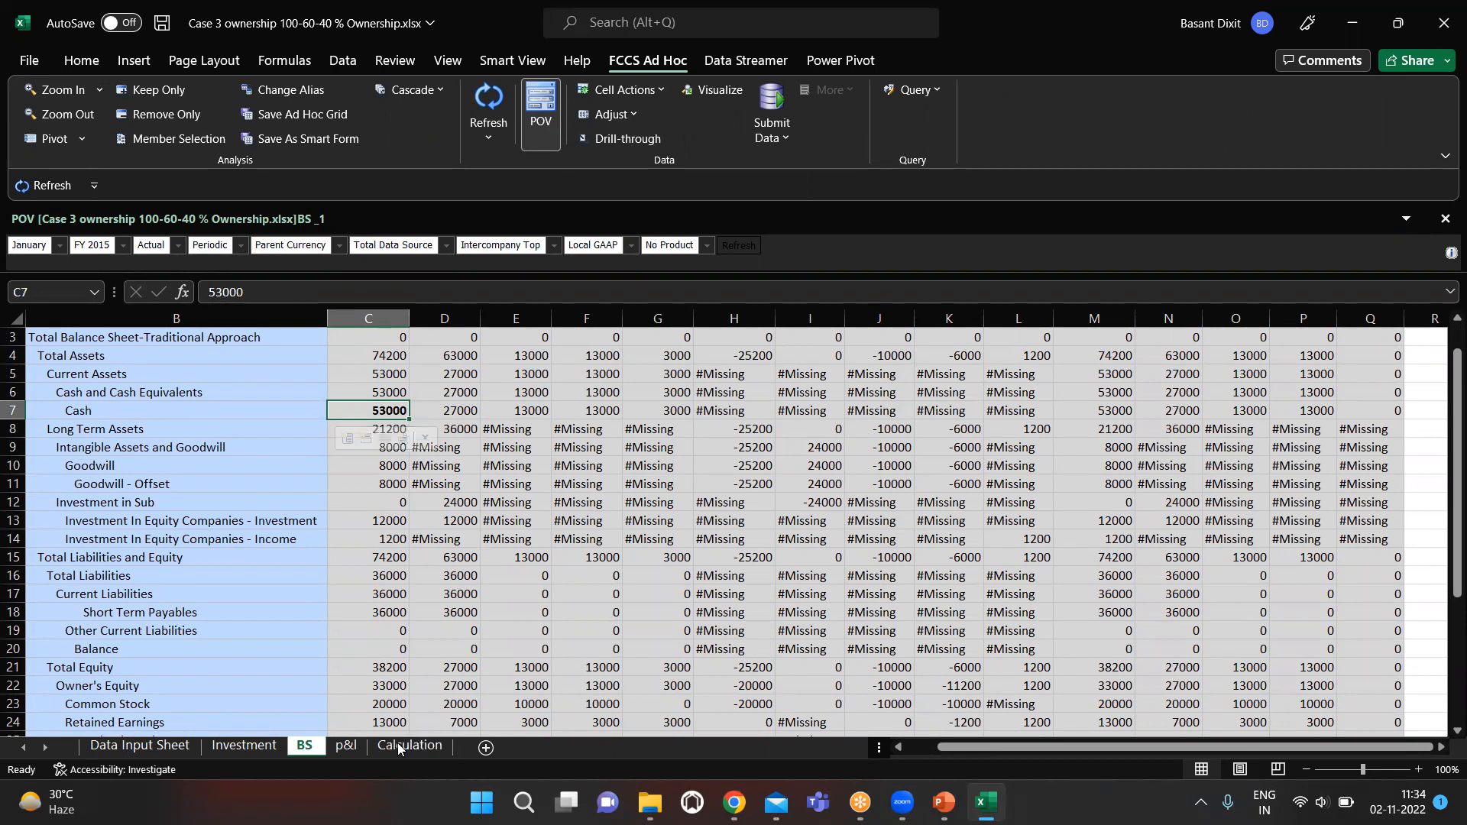
Compare the United States equity company investment and income values on the Calculation sheet with the BS sheet and make them bold there.
click(398, 748)
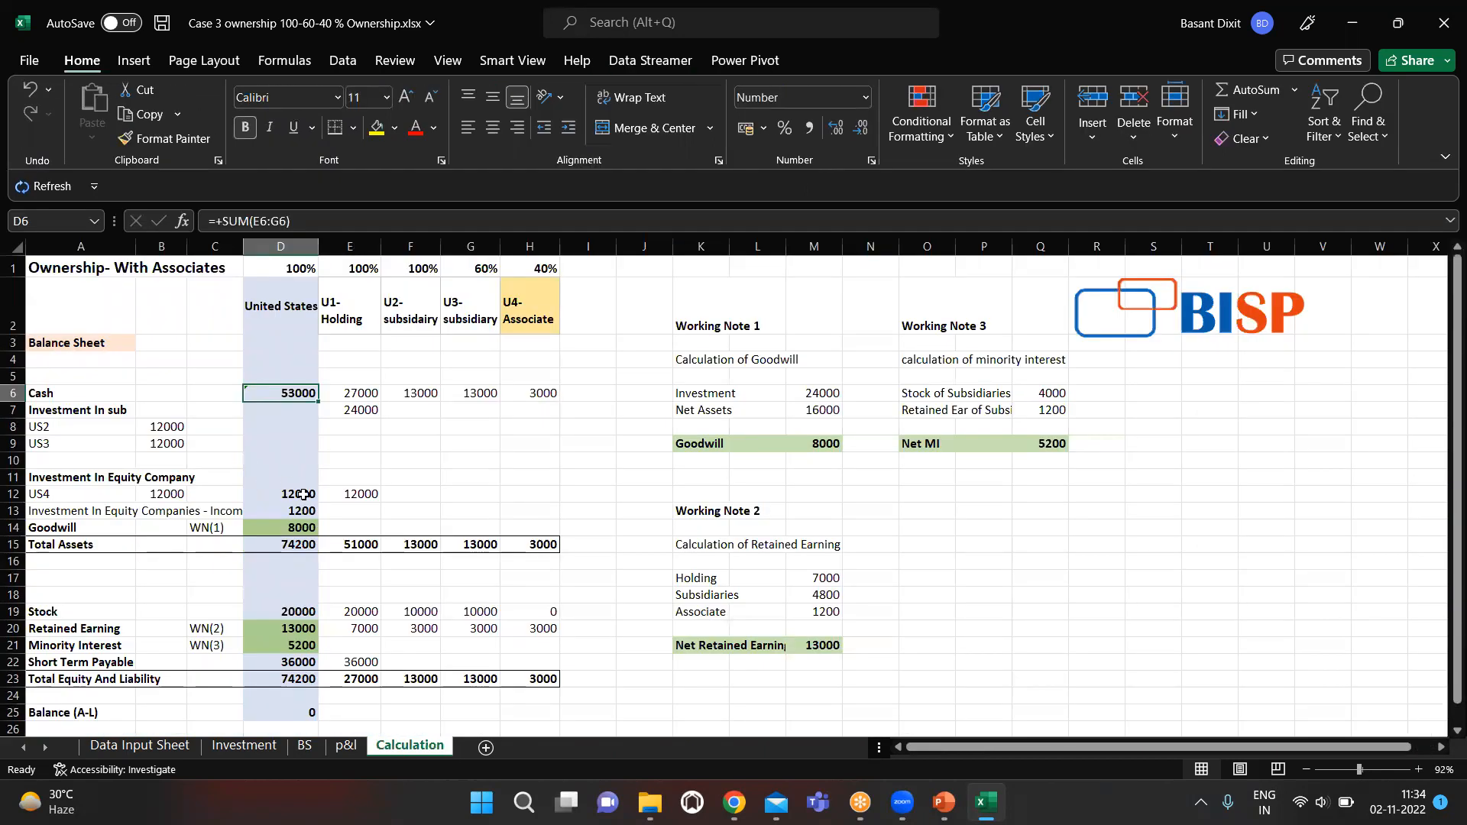
click(302, 496)
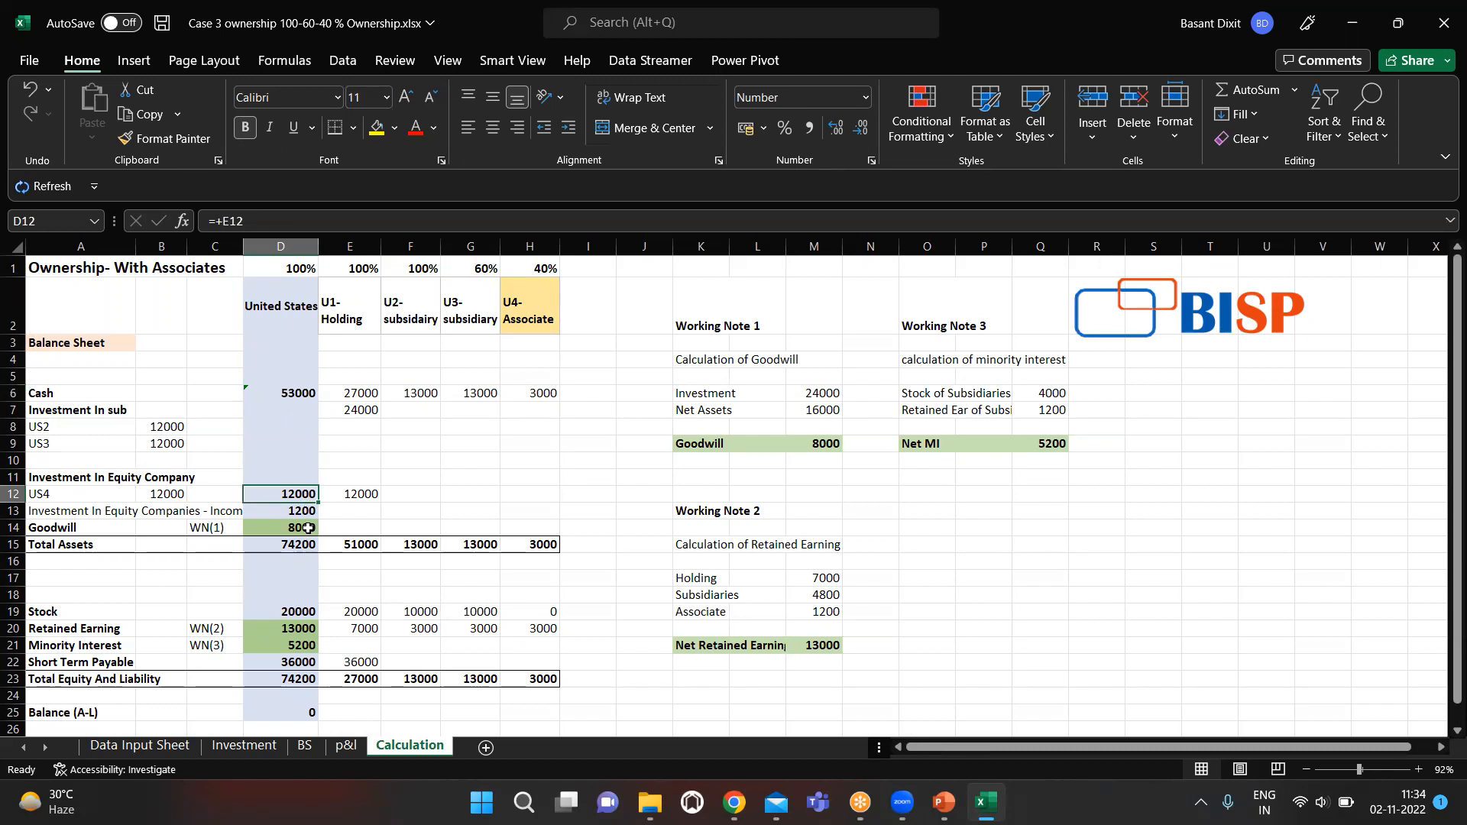
key(shift+Down)
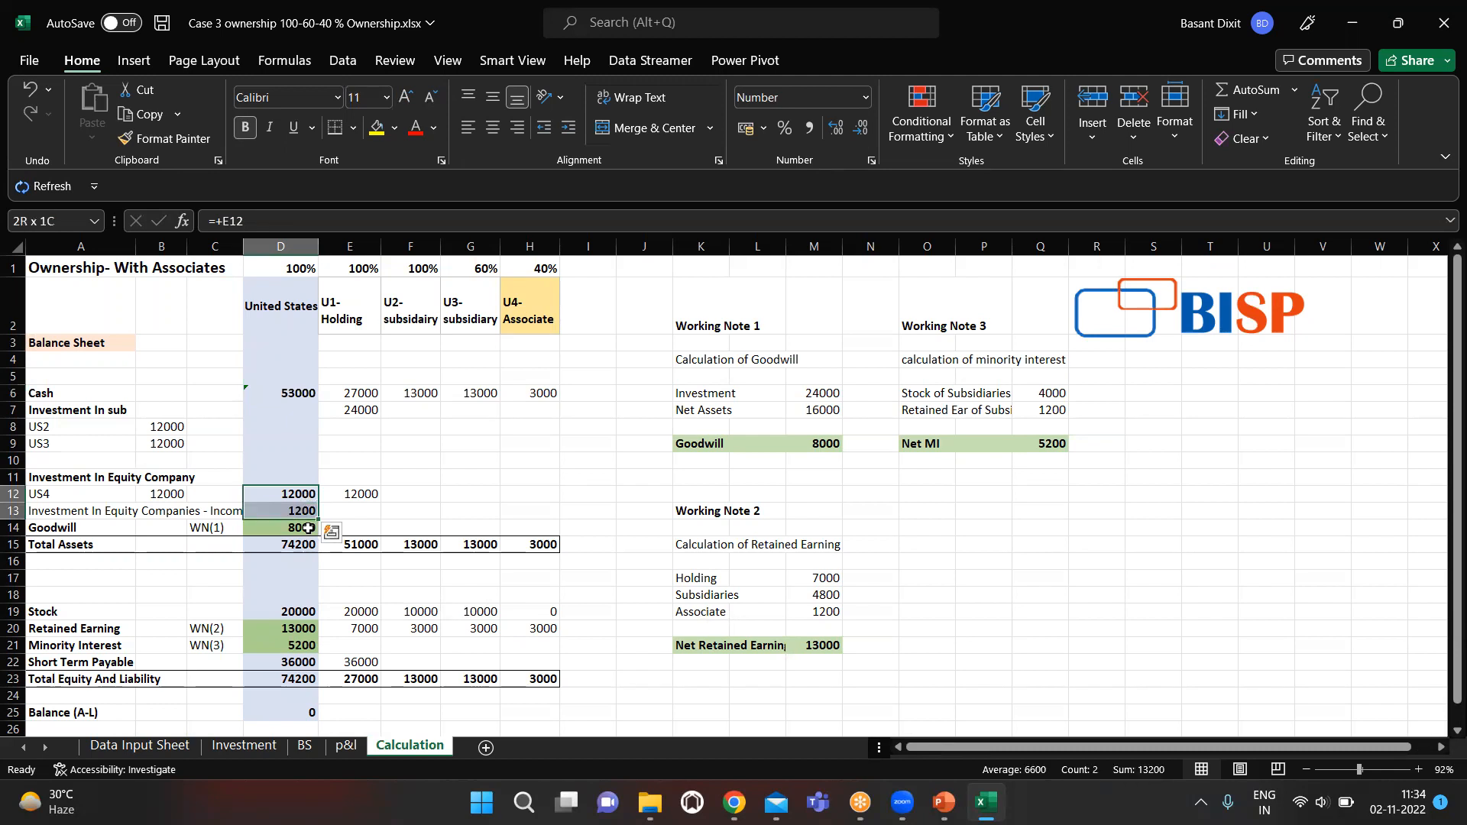
click(257, 747)
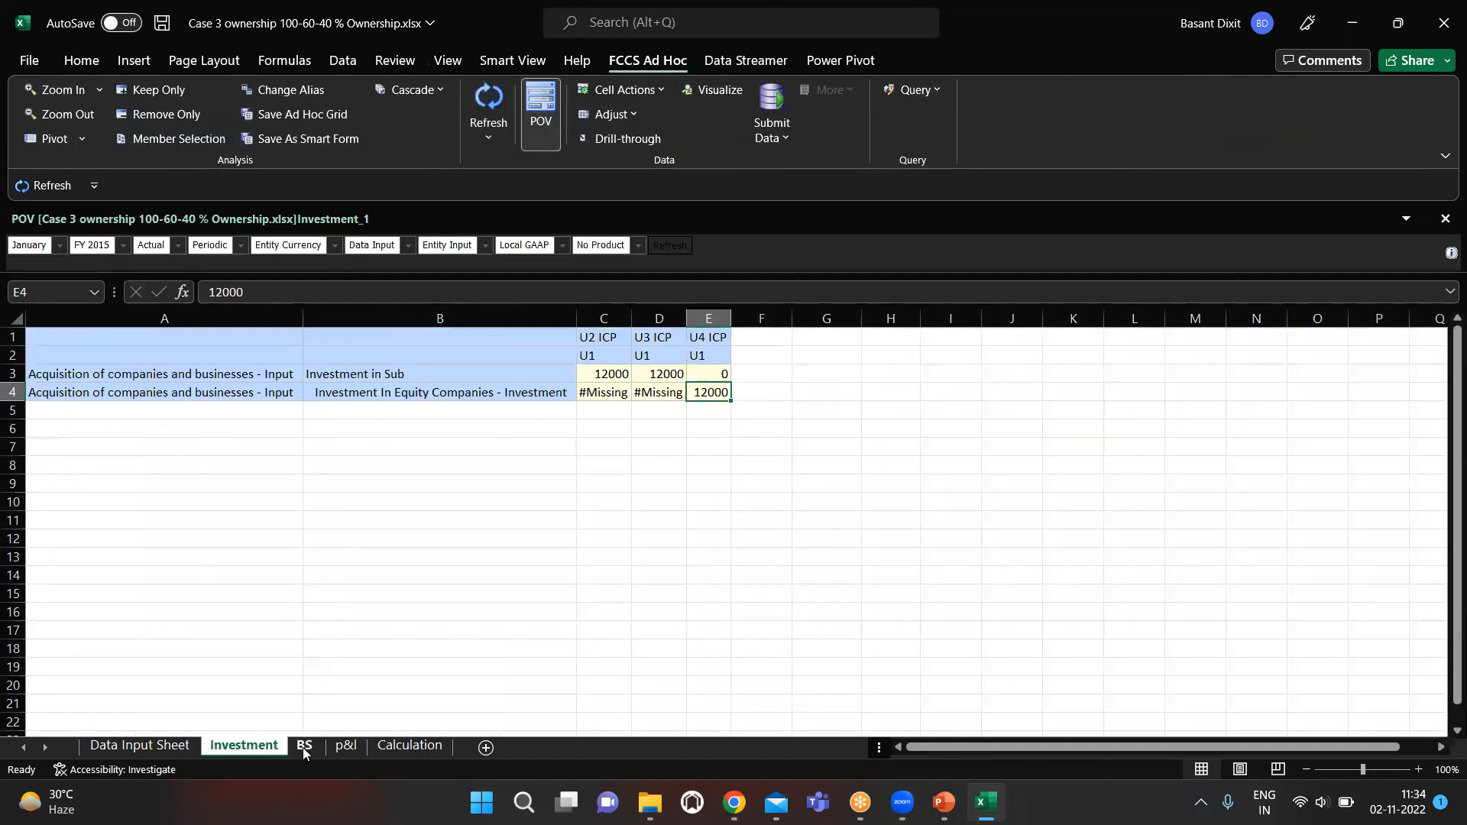
click(303, 749)
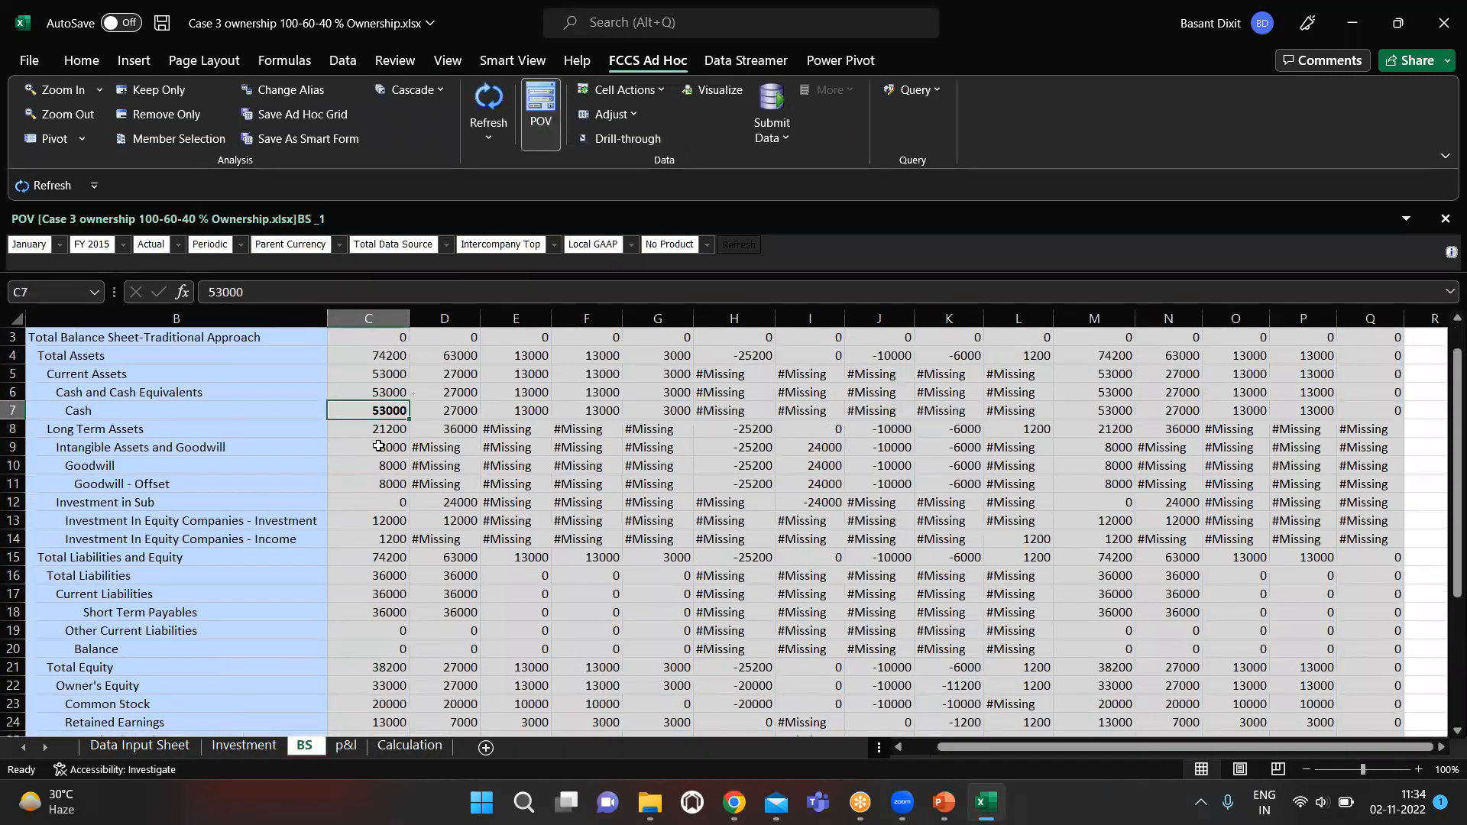
click(371, 522)
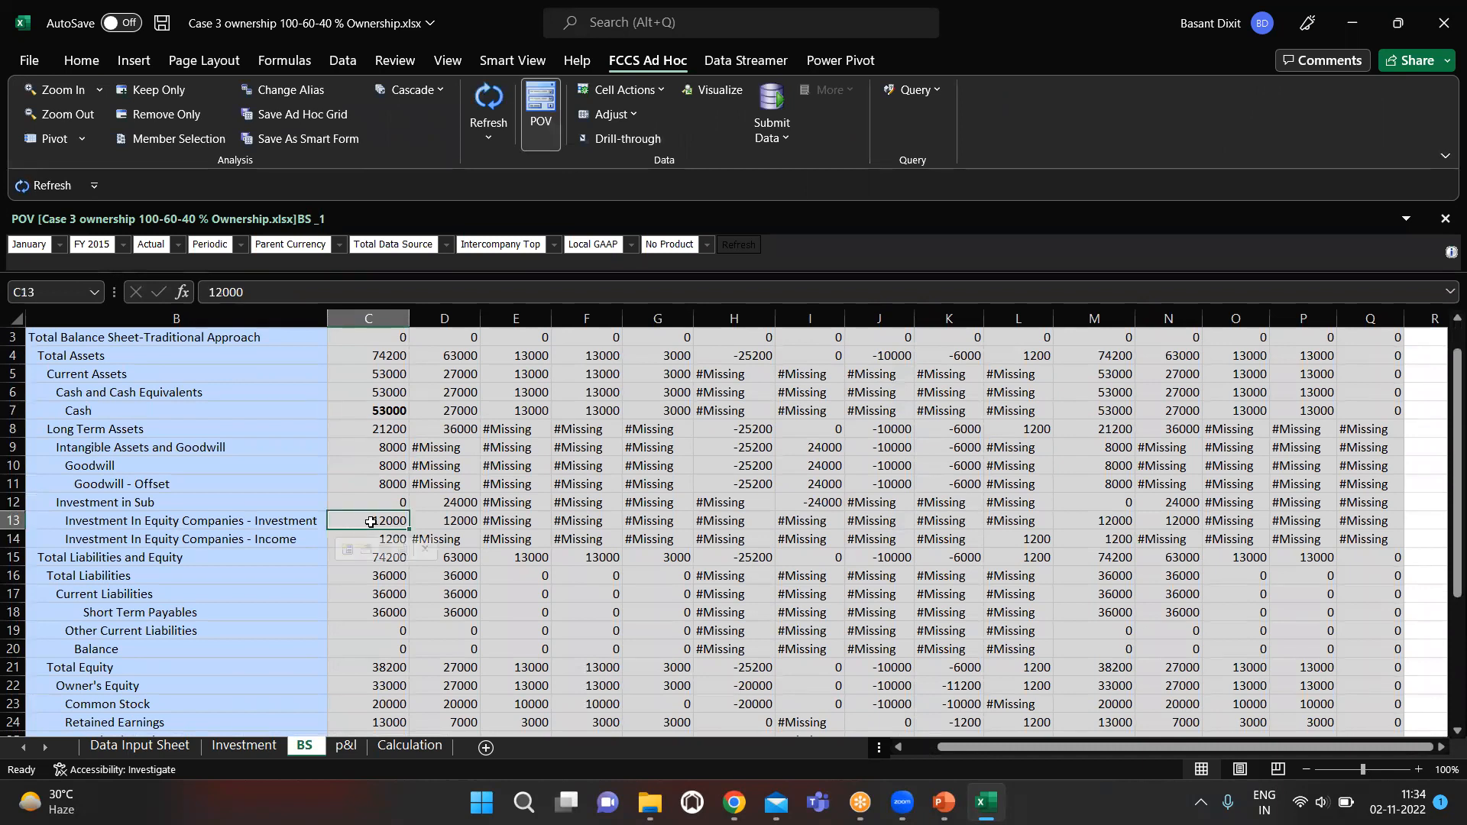
drag(370, 522, 371, 539)
Compare the United States Goodwill value on the Calculation sheet with the BS sheet and make it bold there.
click(403, 744)
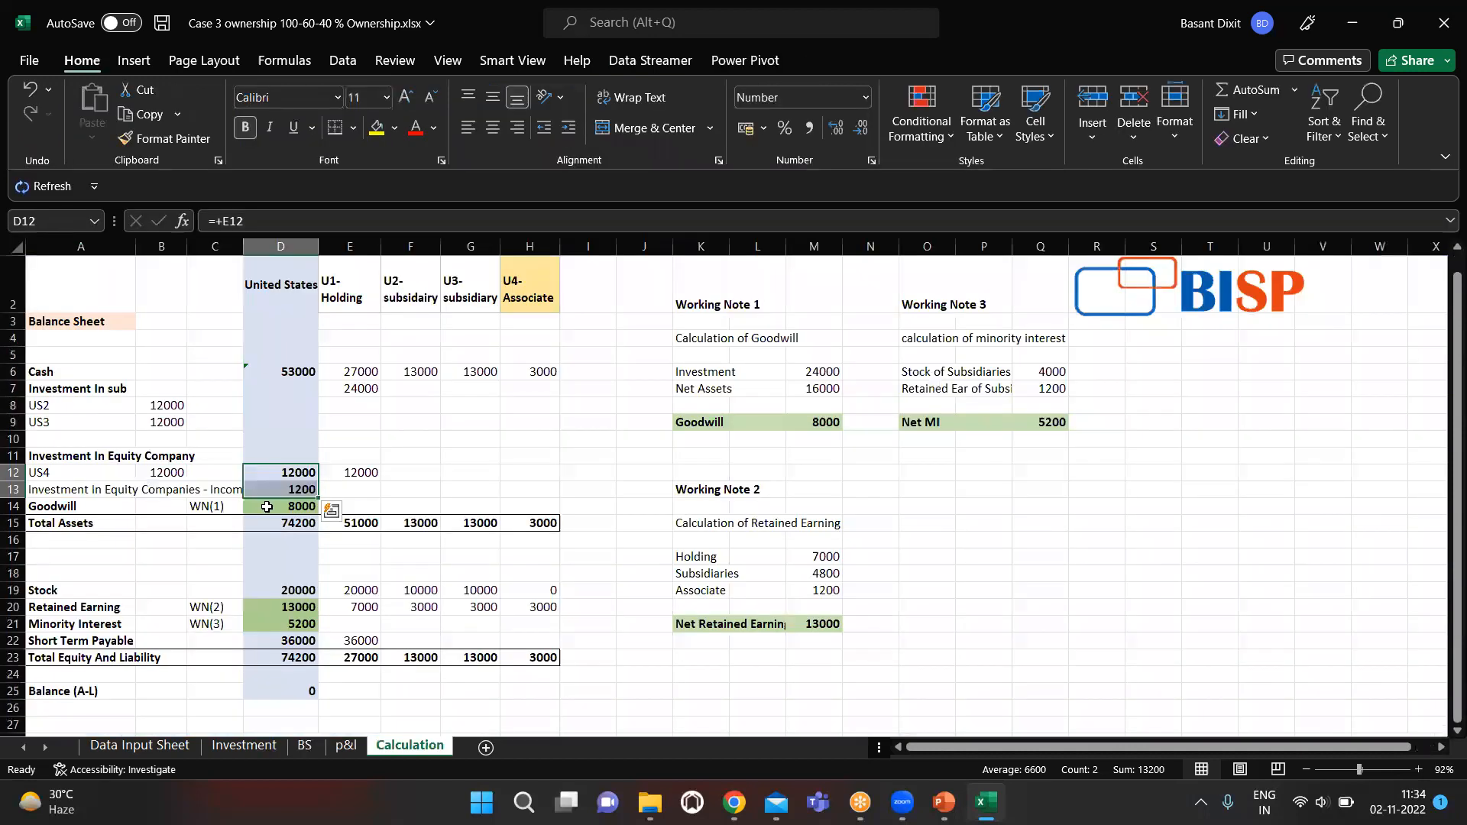
click(265, 507)
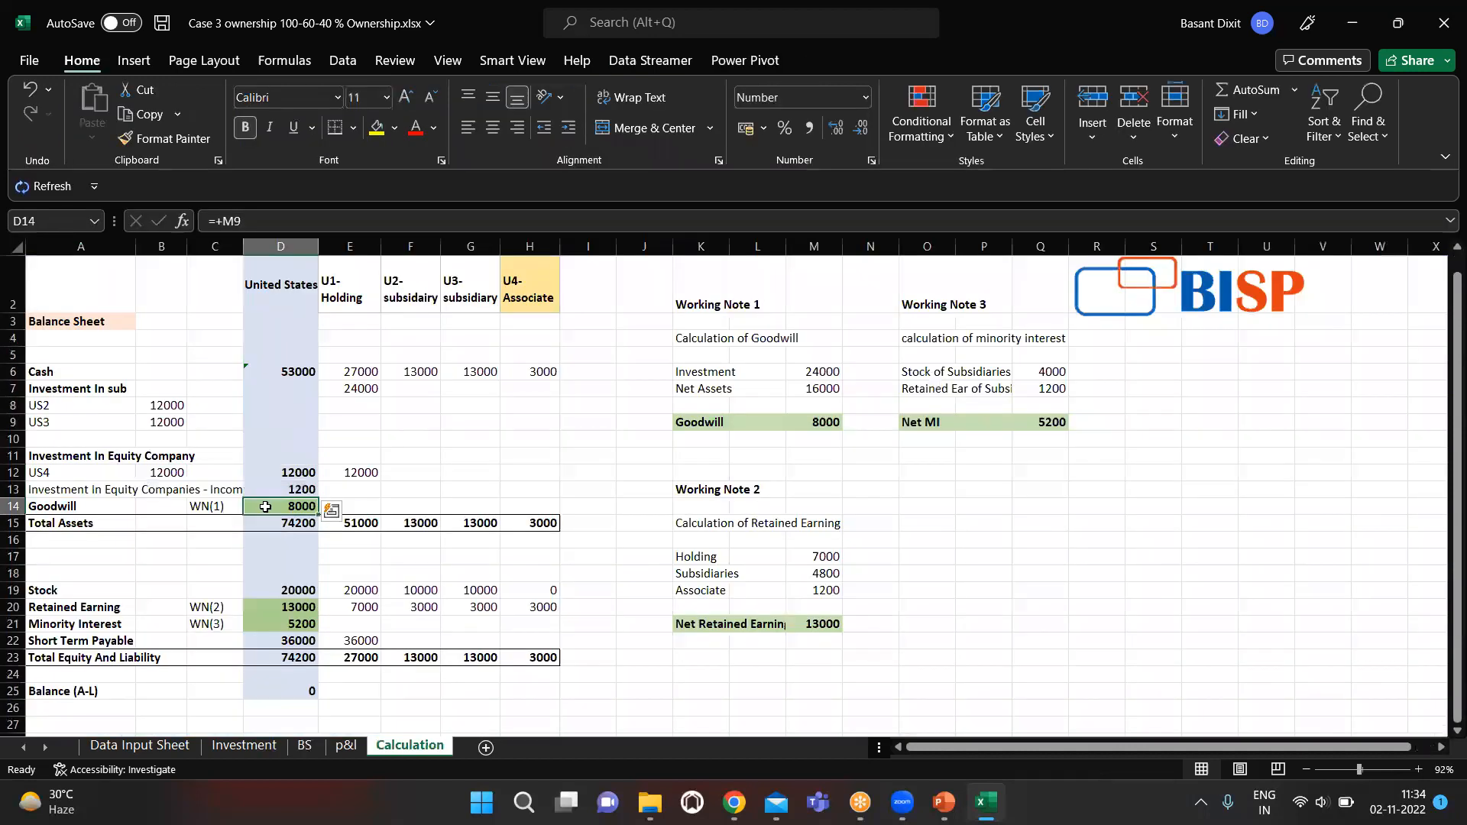
click(303, 746)
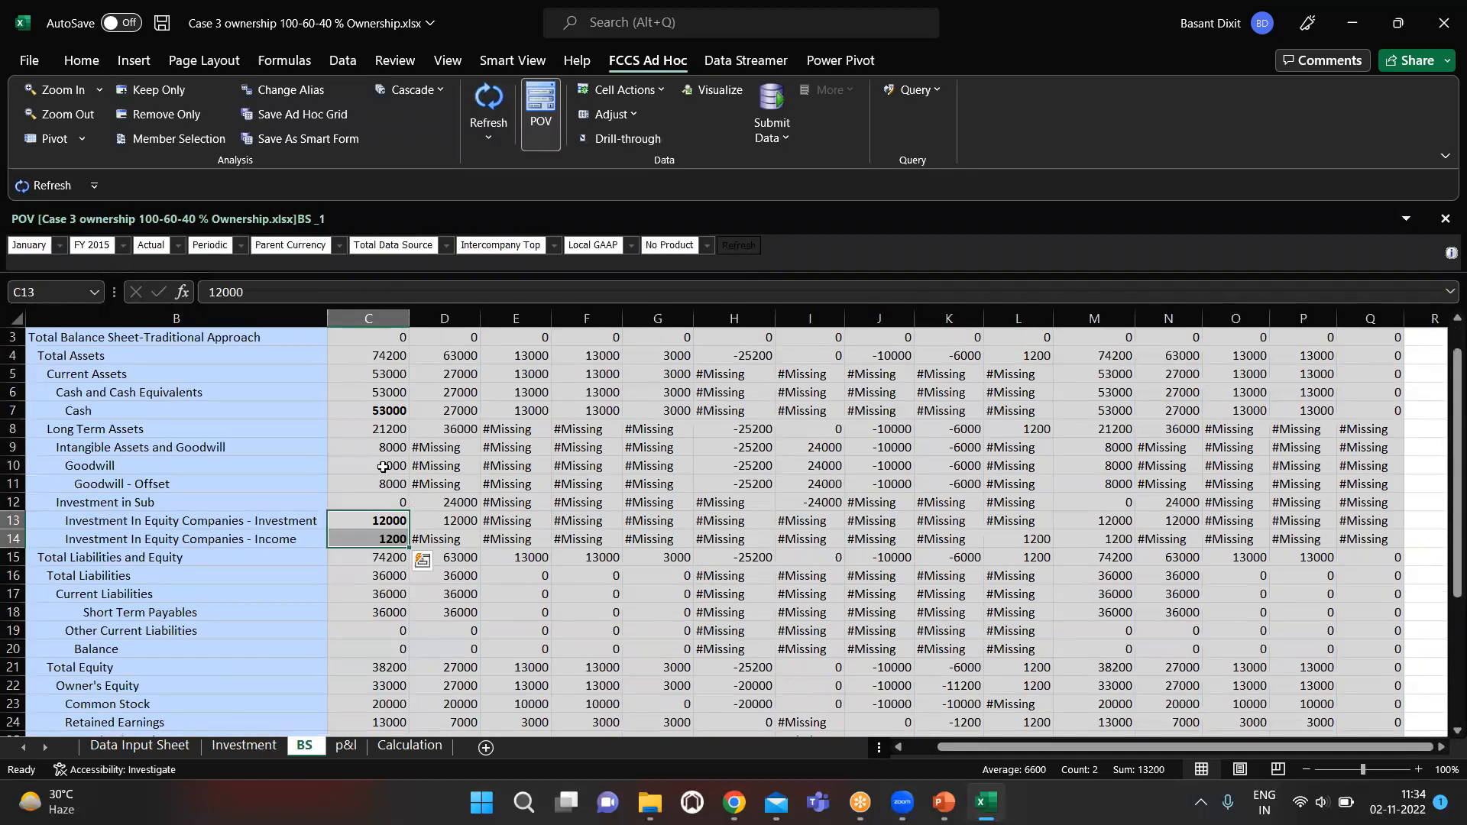
click(383, 467)
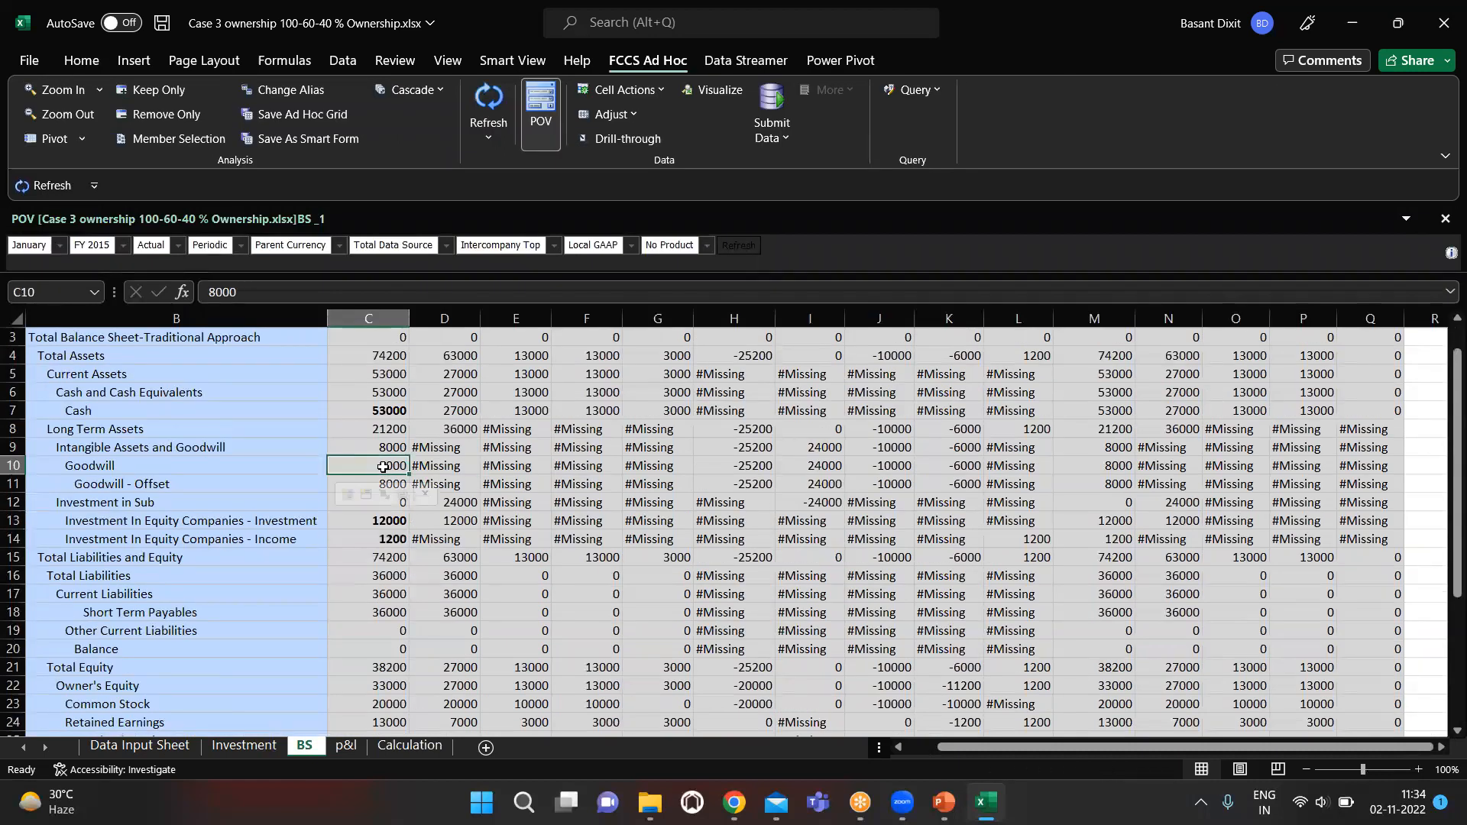
Examine the Stock values of United States, the U1 holding and entities U2 to U4 on the Calculation sheet.
click(398, 747)
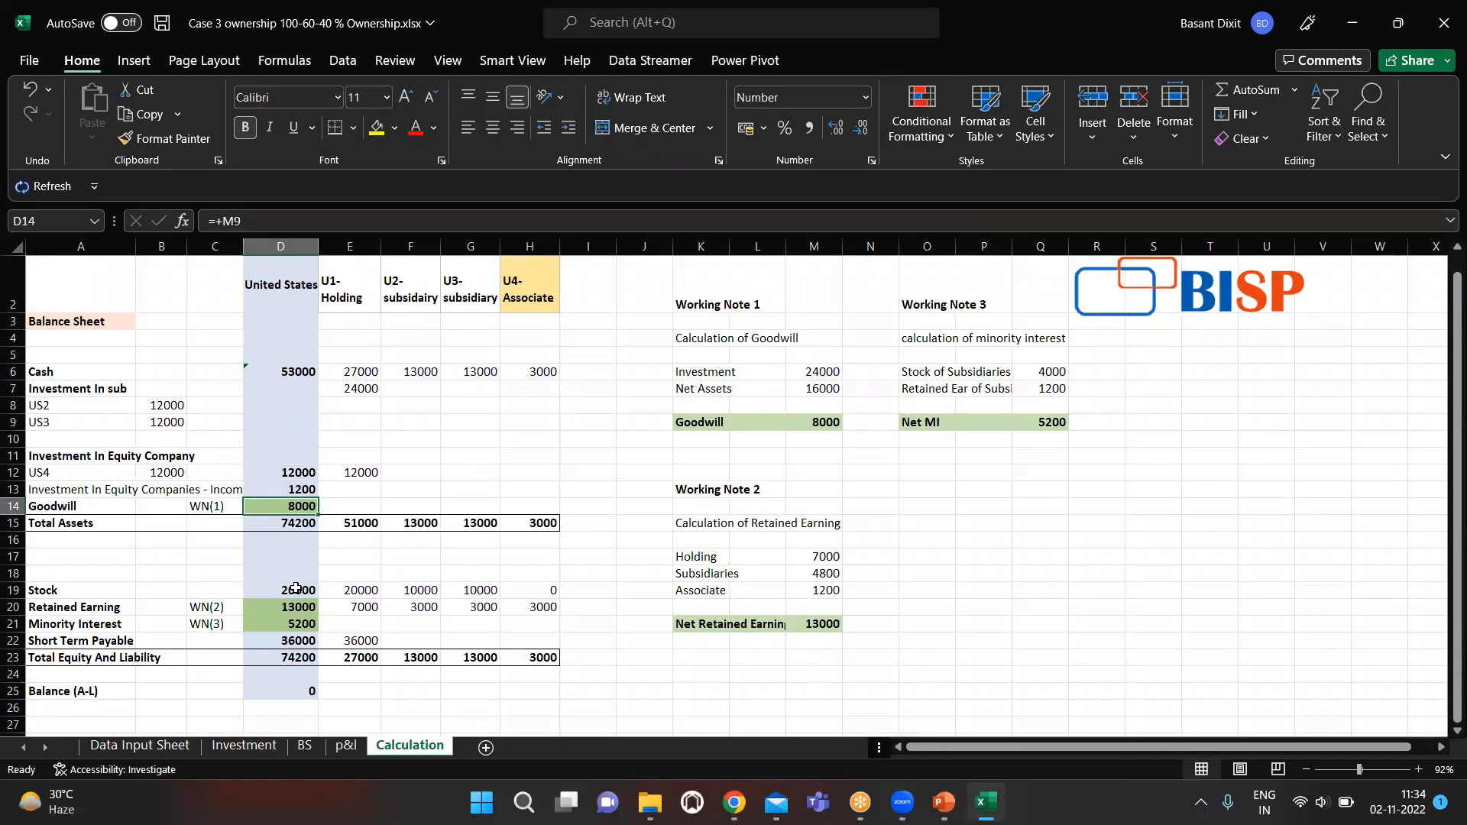
click(296, 587)
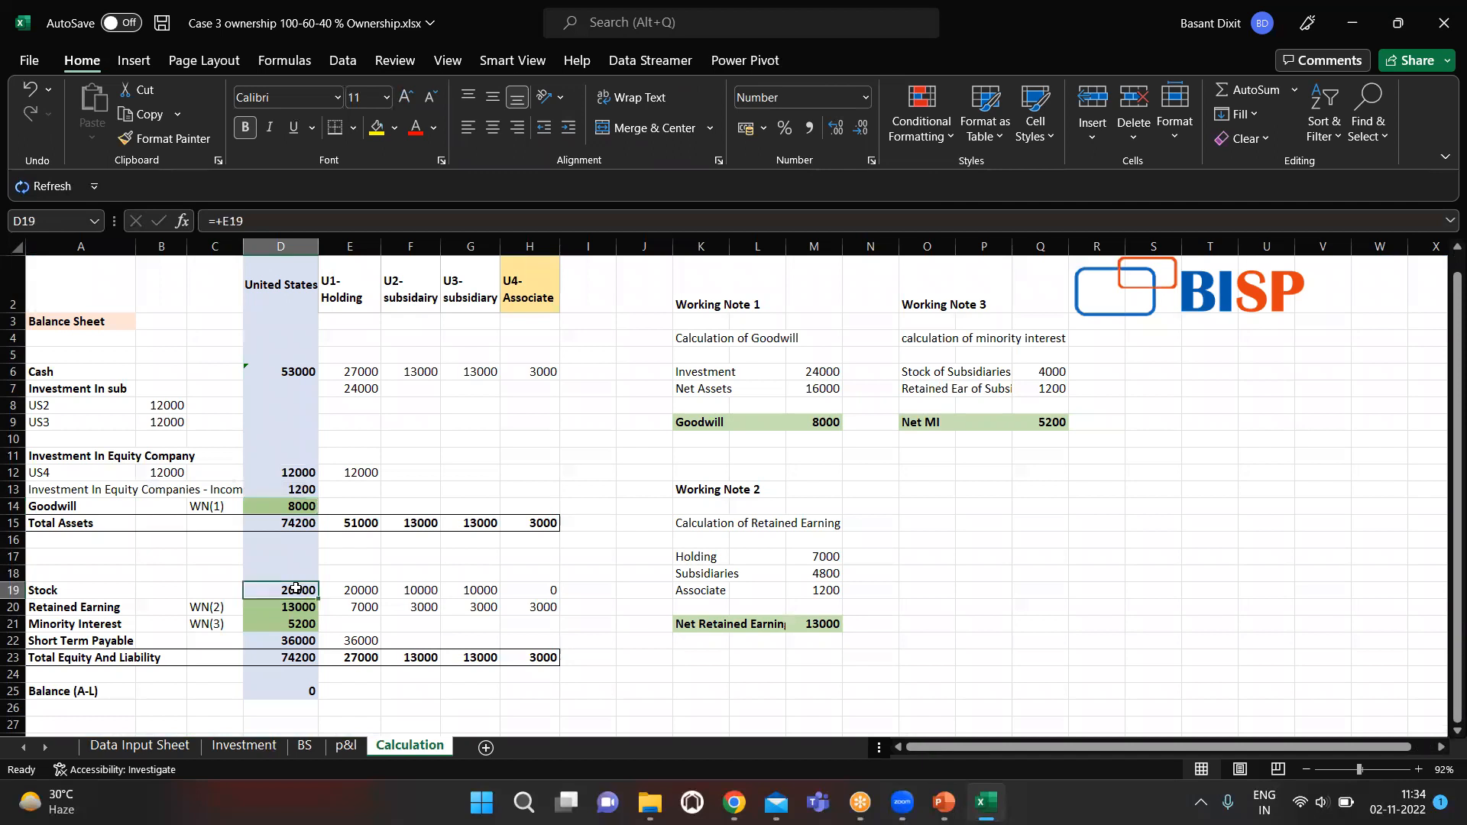
click(350, 590)
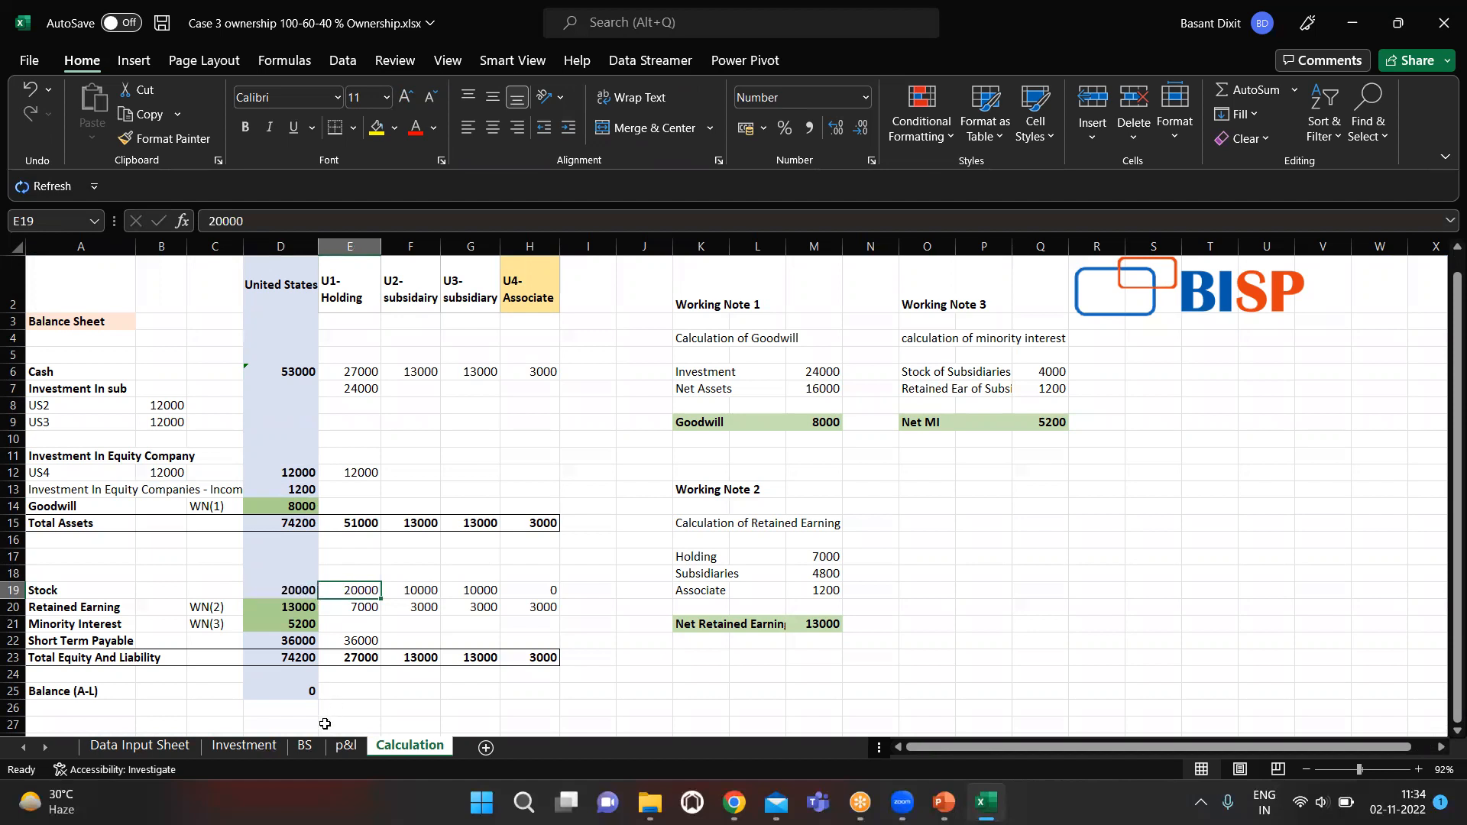
click(424, 588)
key(shift+Right)
key(shift+Right)
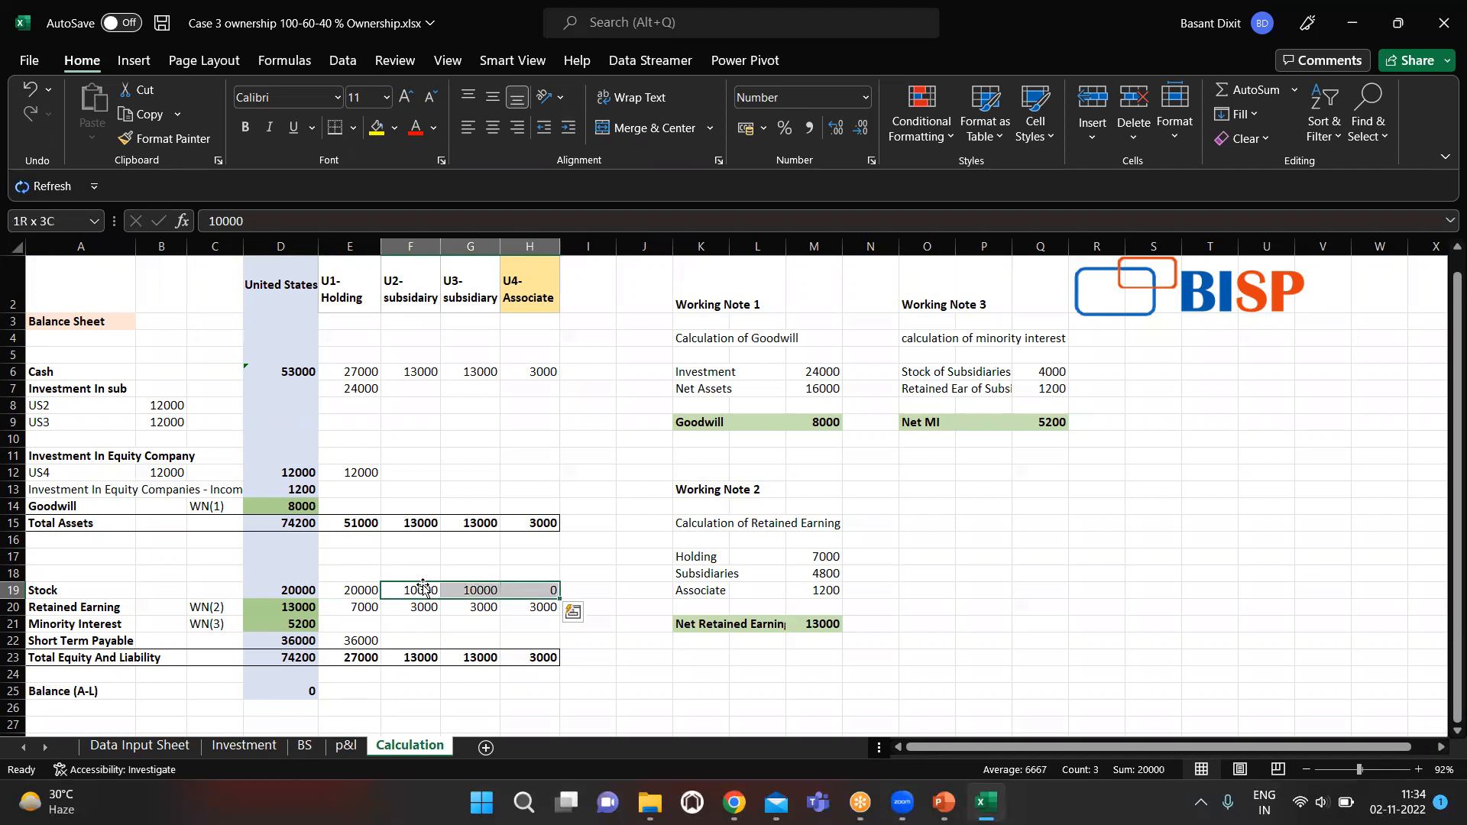
Make the United States Entity Total Common Stock value bold on the BS sheet.
click(239, 745)
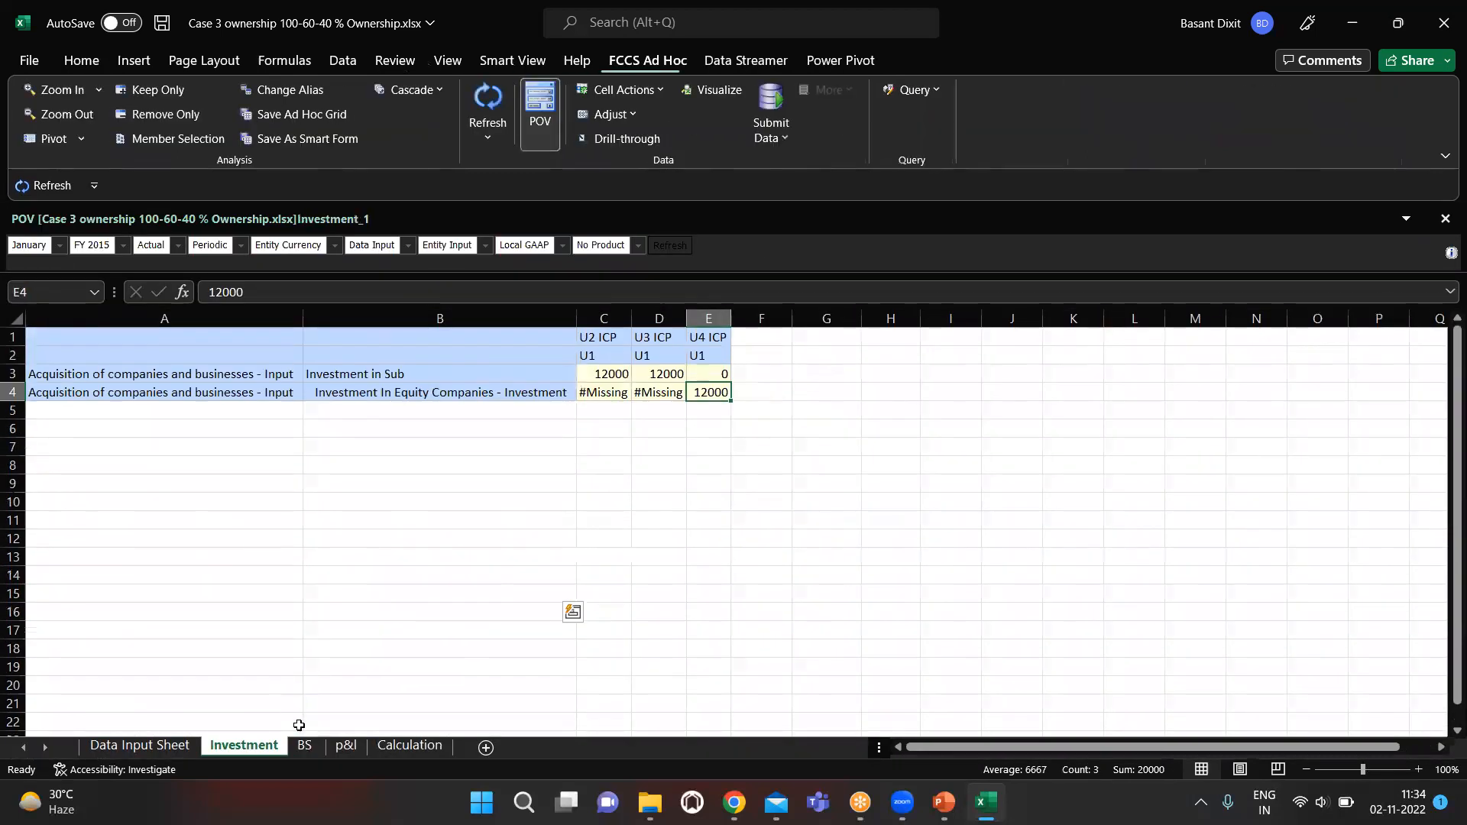
click(304, 745)
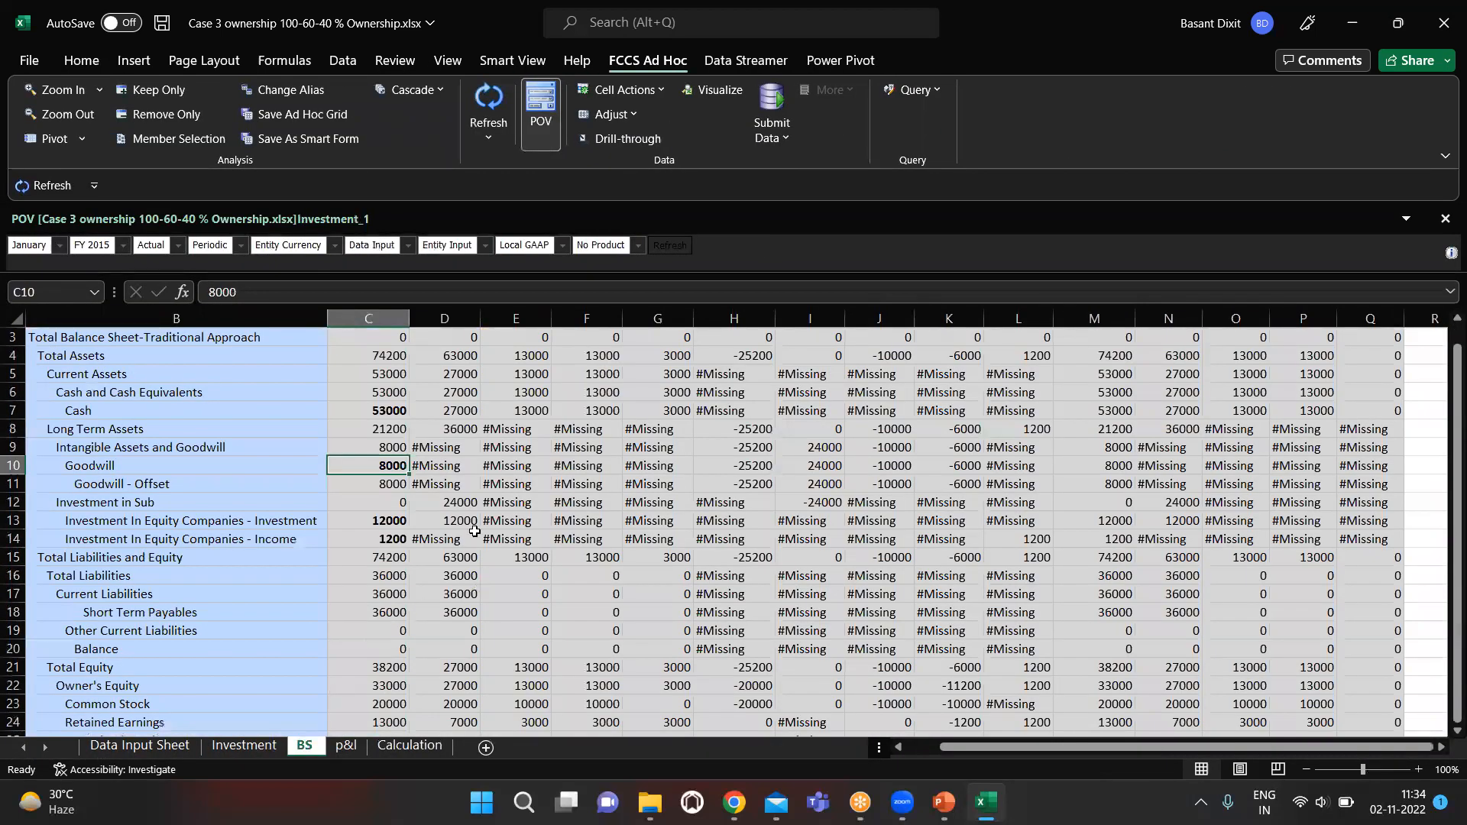
scroll(458, 604, down, 1)
click(372, 667)
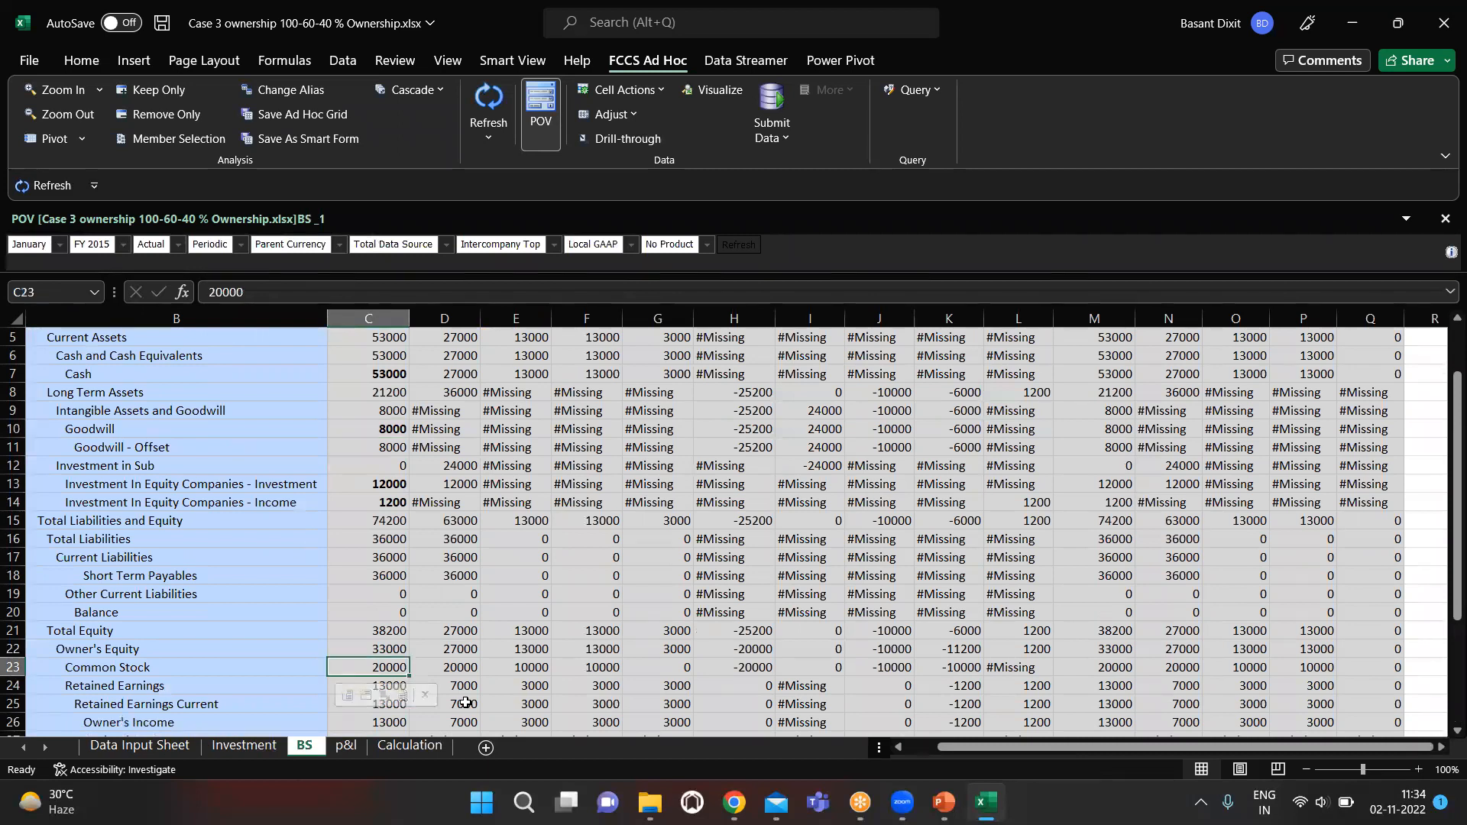
scroll(465, 702, down, 2)
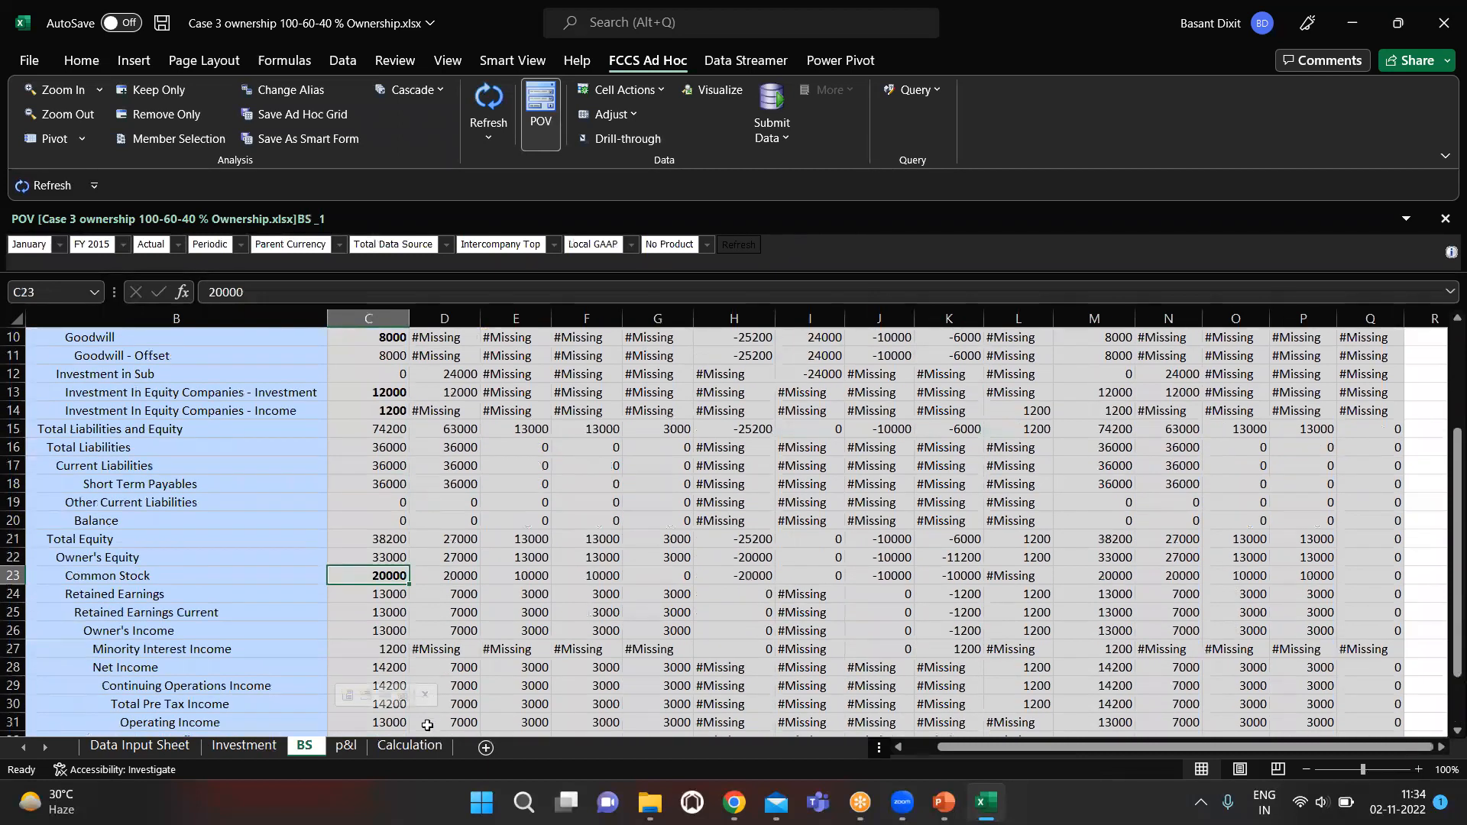
Compare the Working Note 2 retained earnings on the Calculation sheet with the BS sheet and make the United States Retained Earnings value bold there.
click(420, 744)
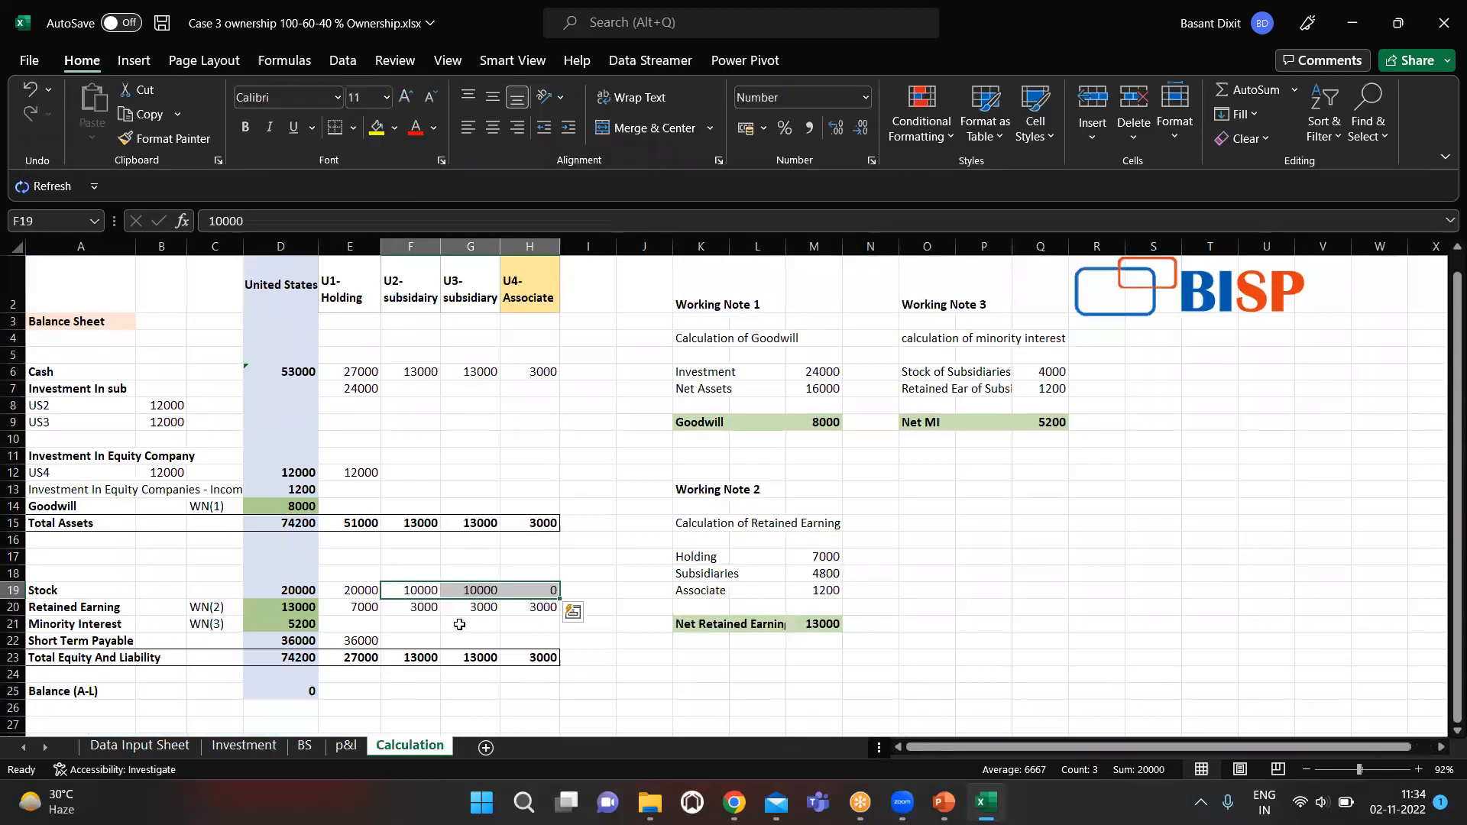
click(824, 623)
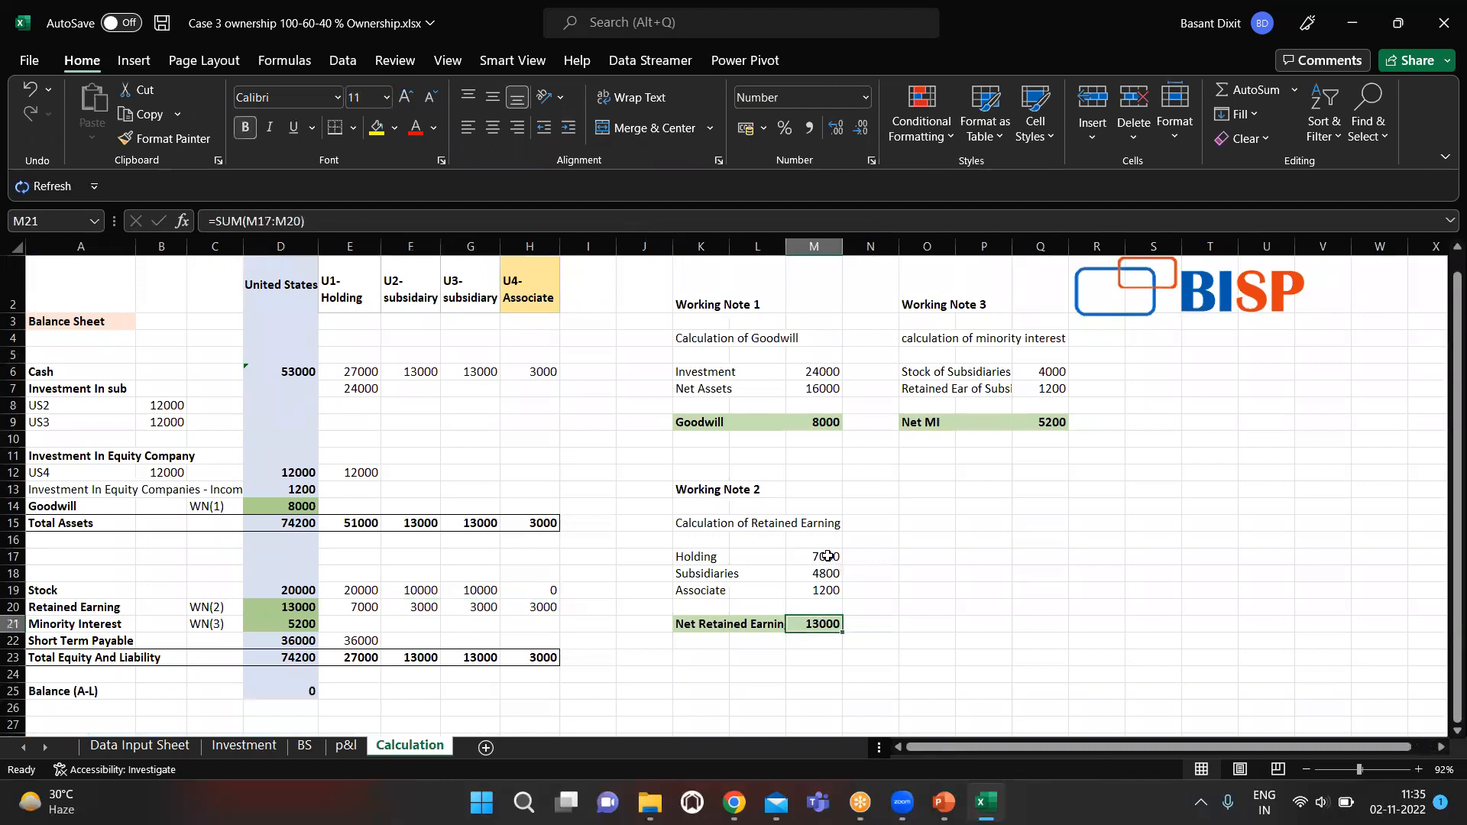
click(828, 554)
drag(828, 555, 825, 591)
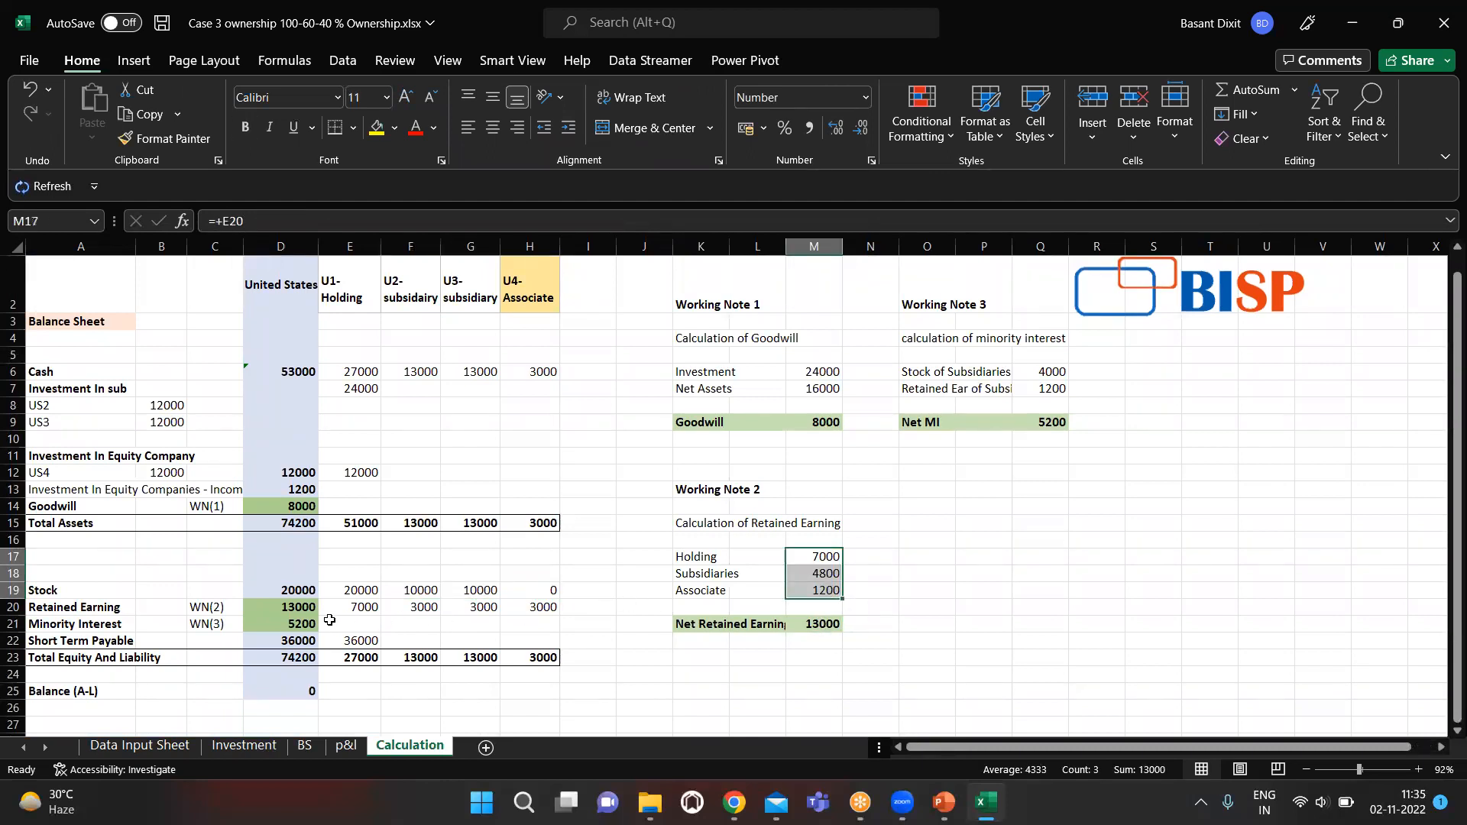
click(302, 607)
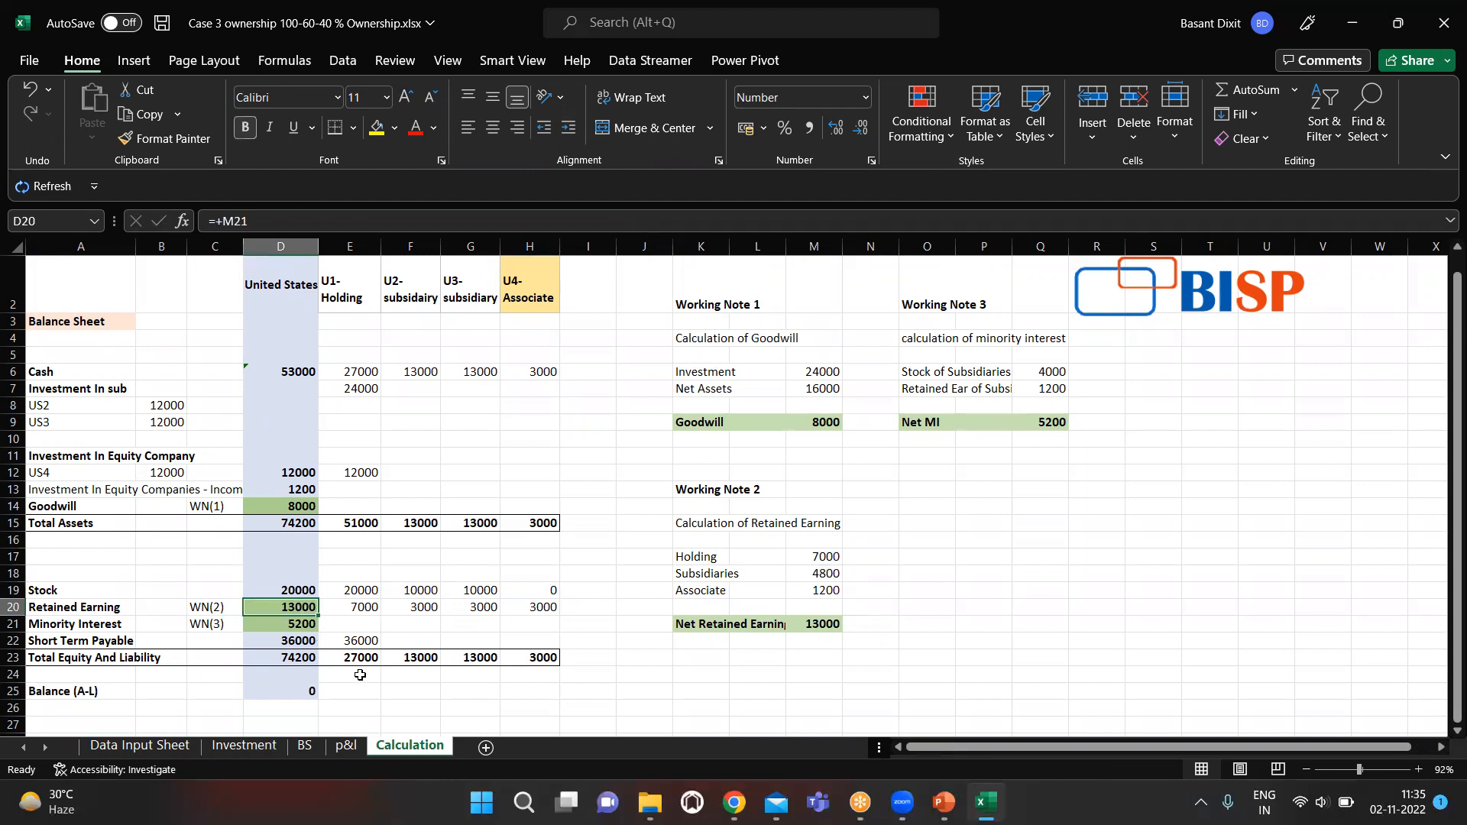
click(305, 747)
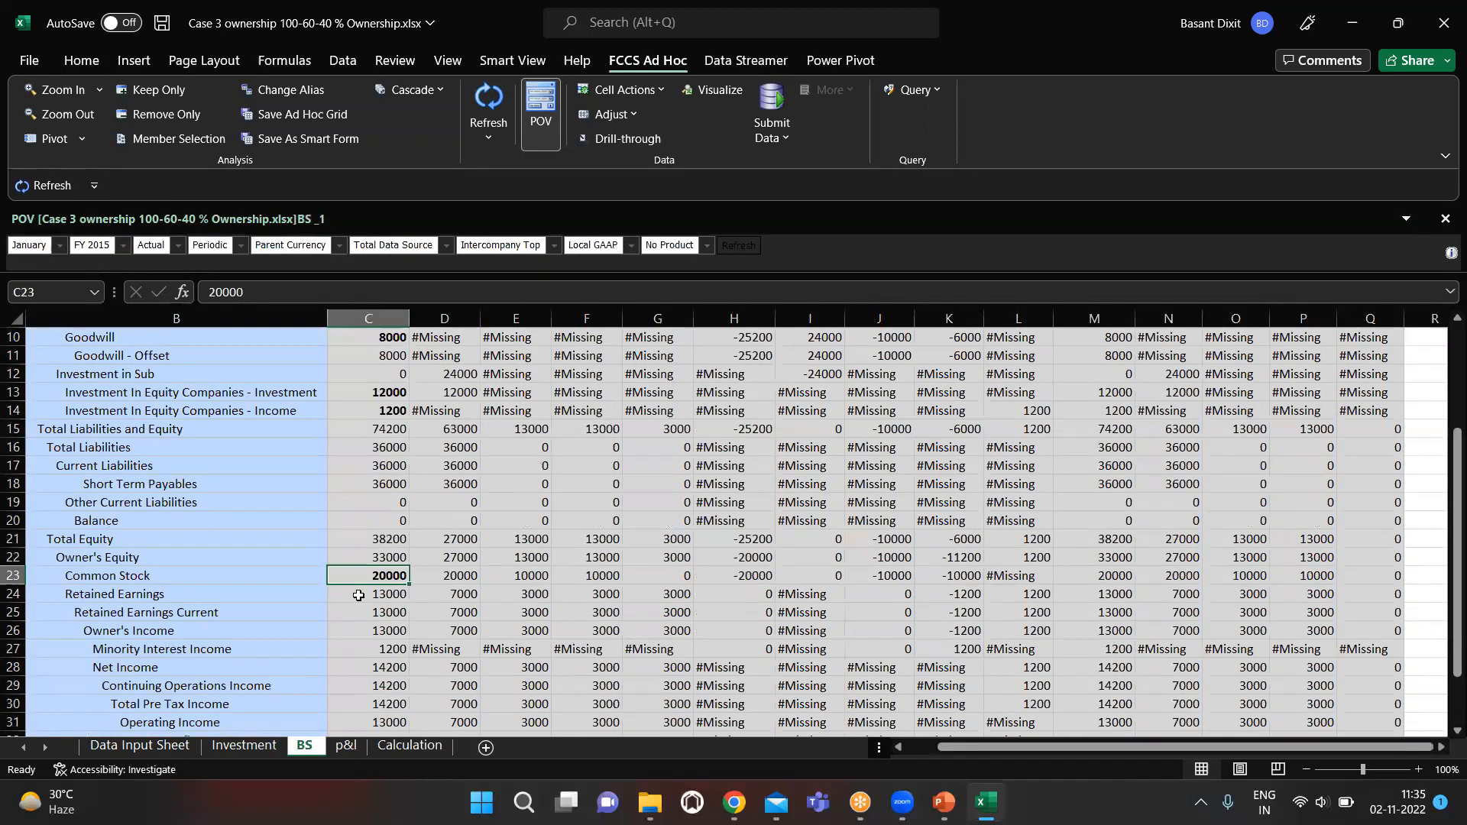
click(358, 595)
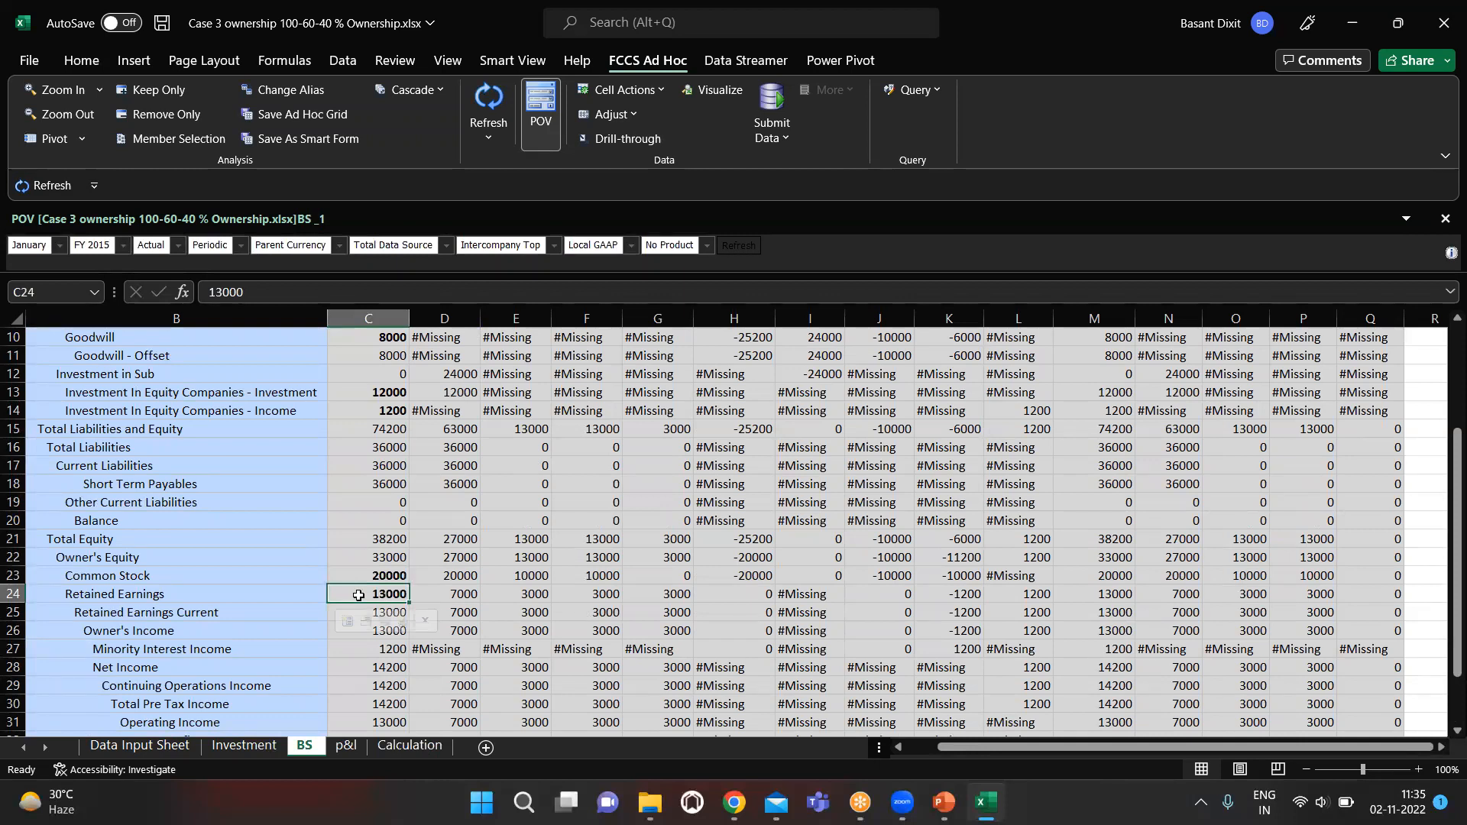
Compare the Working Note 3 Net MI value with the BS sheet and make the United States Minority Interest value bold there.
click(401, 747)
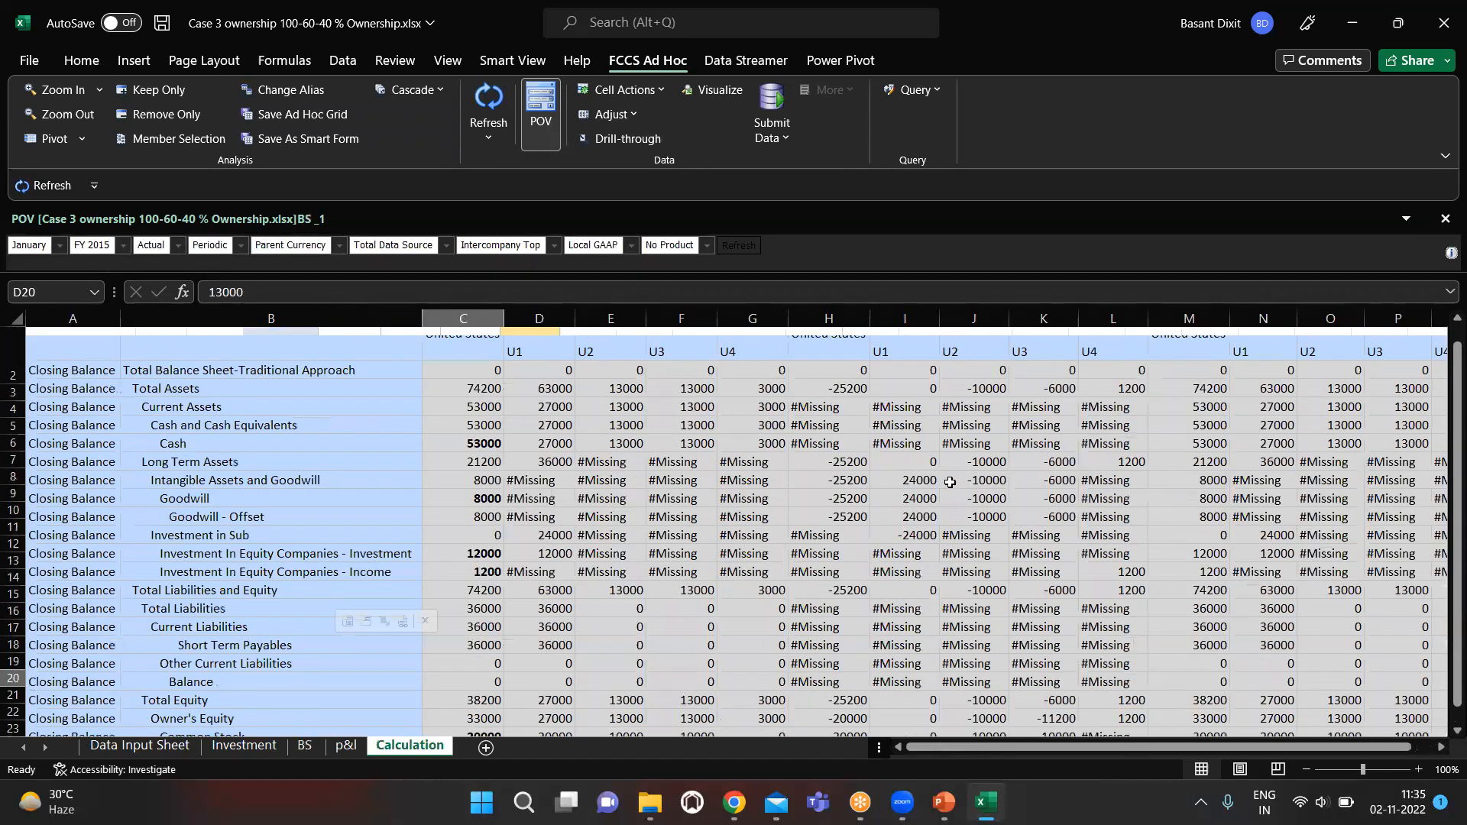
click(1041, 422)
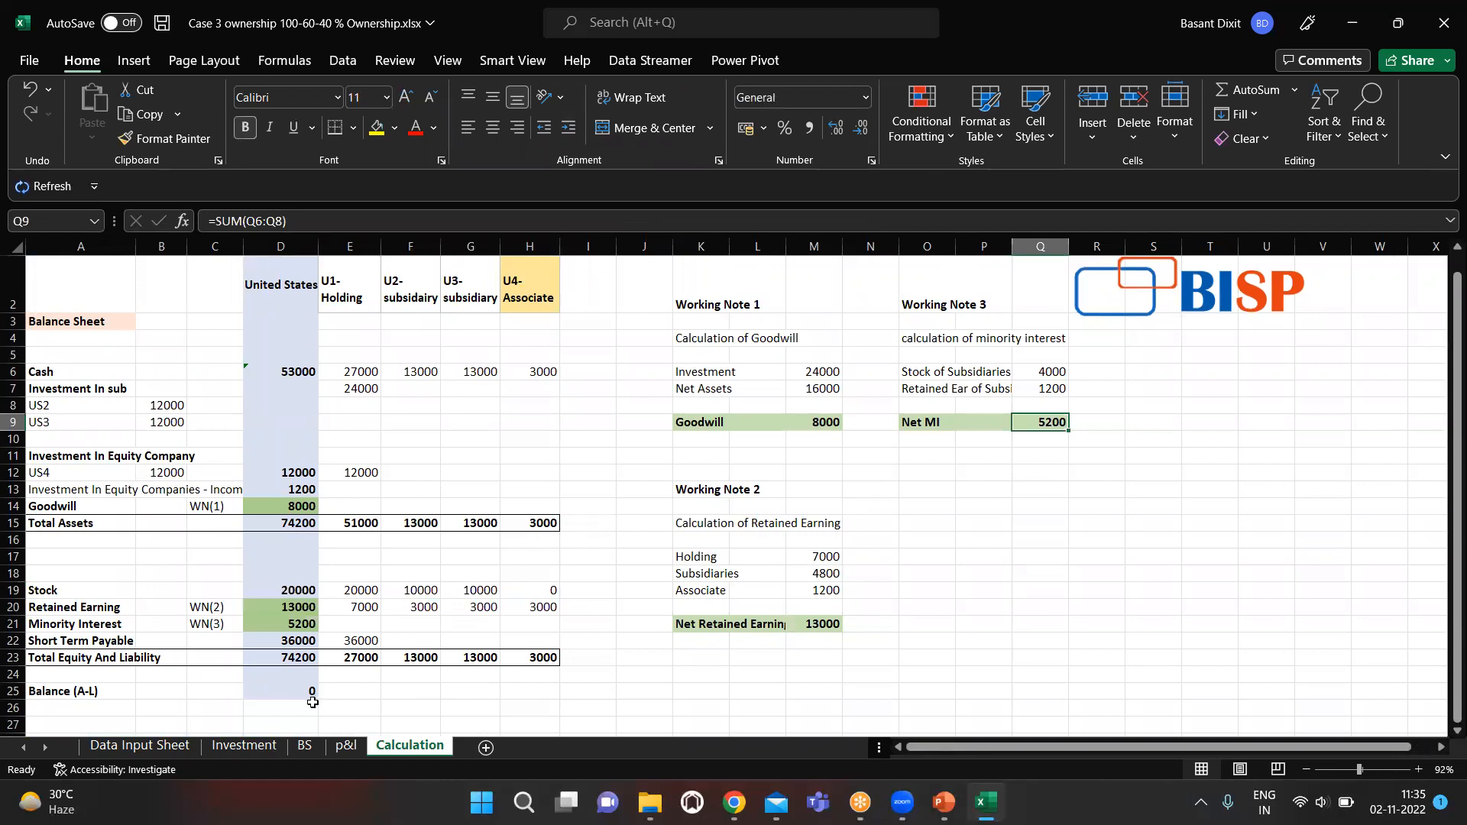
click(305, 746)
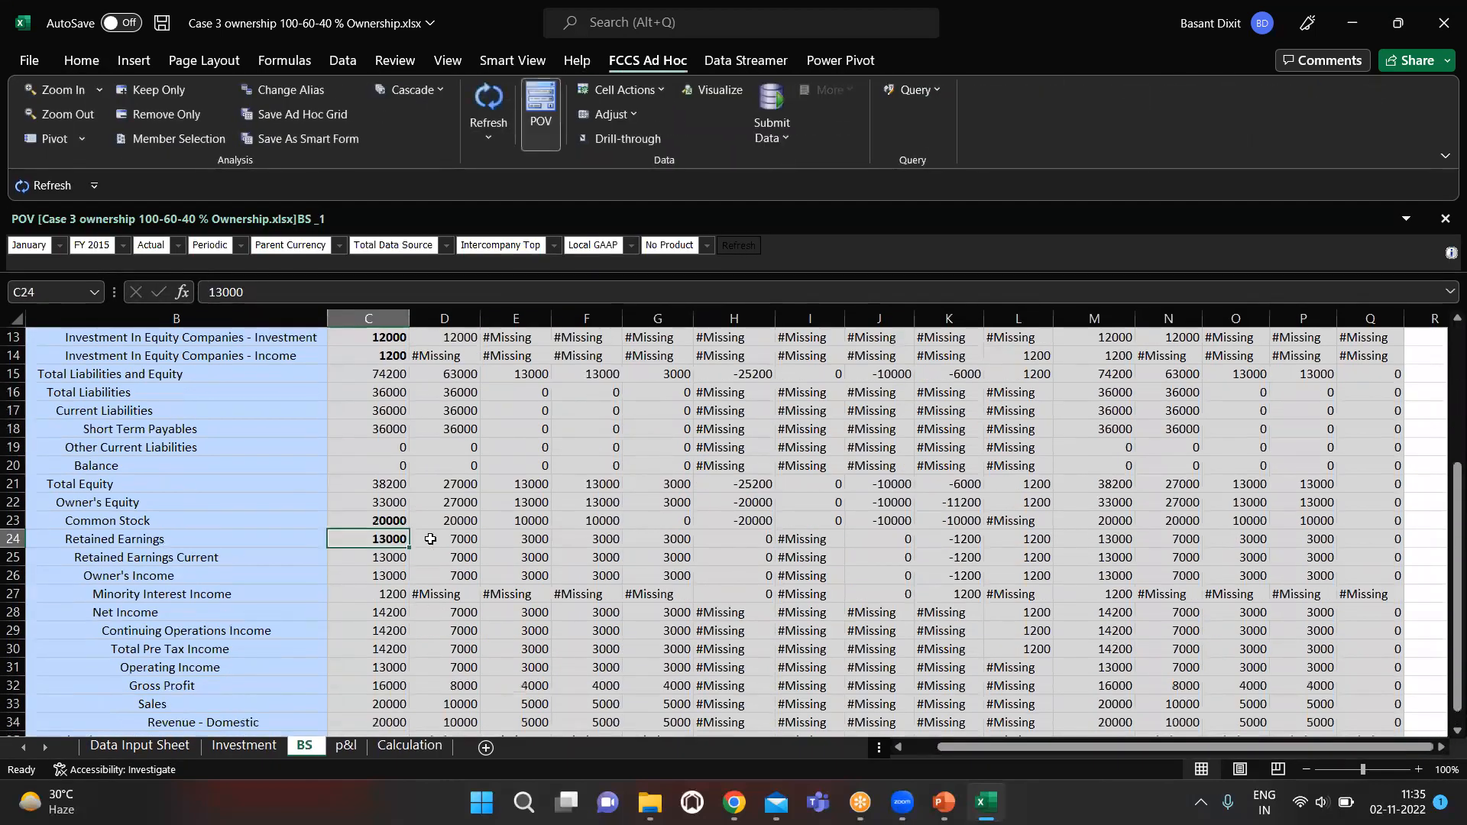
scroll(421, 574, down, 2)
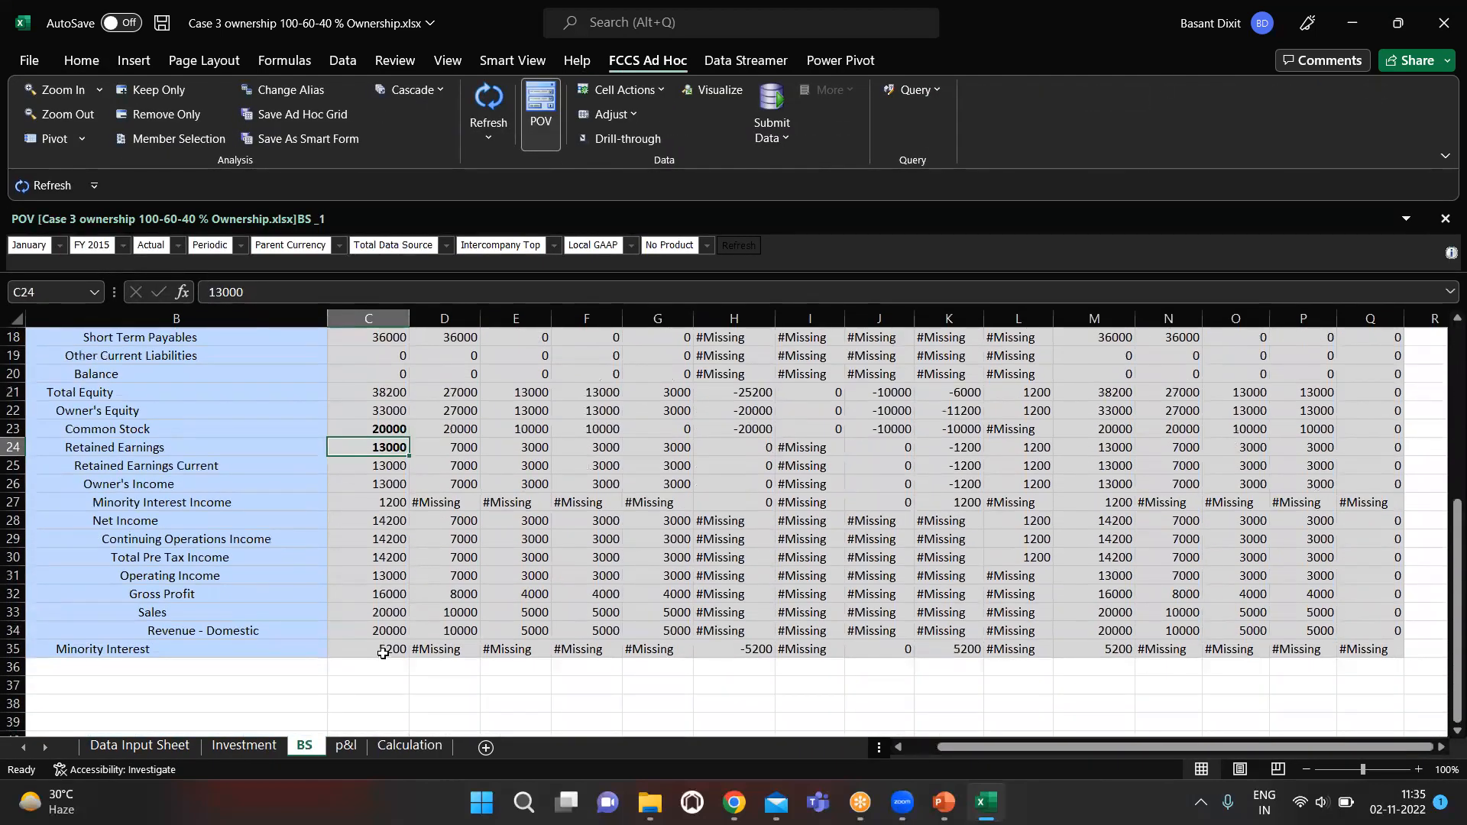
click(382, 651)
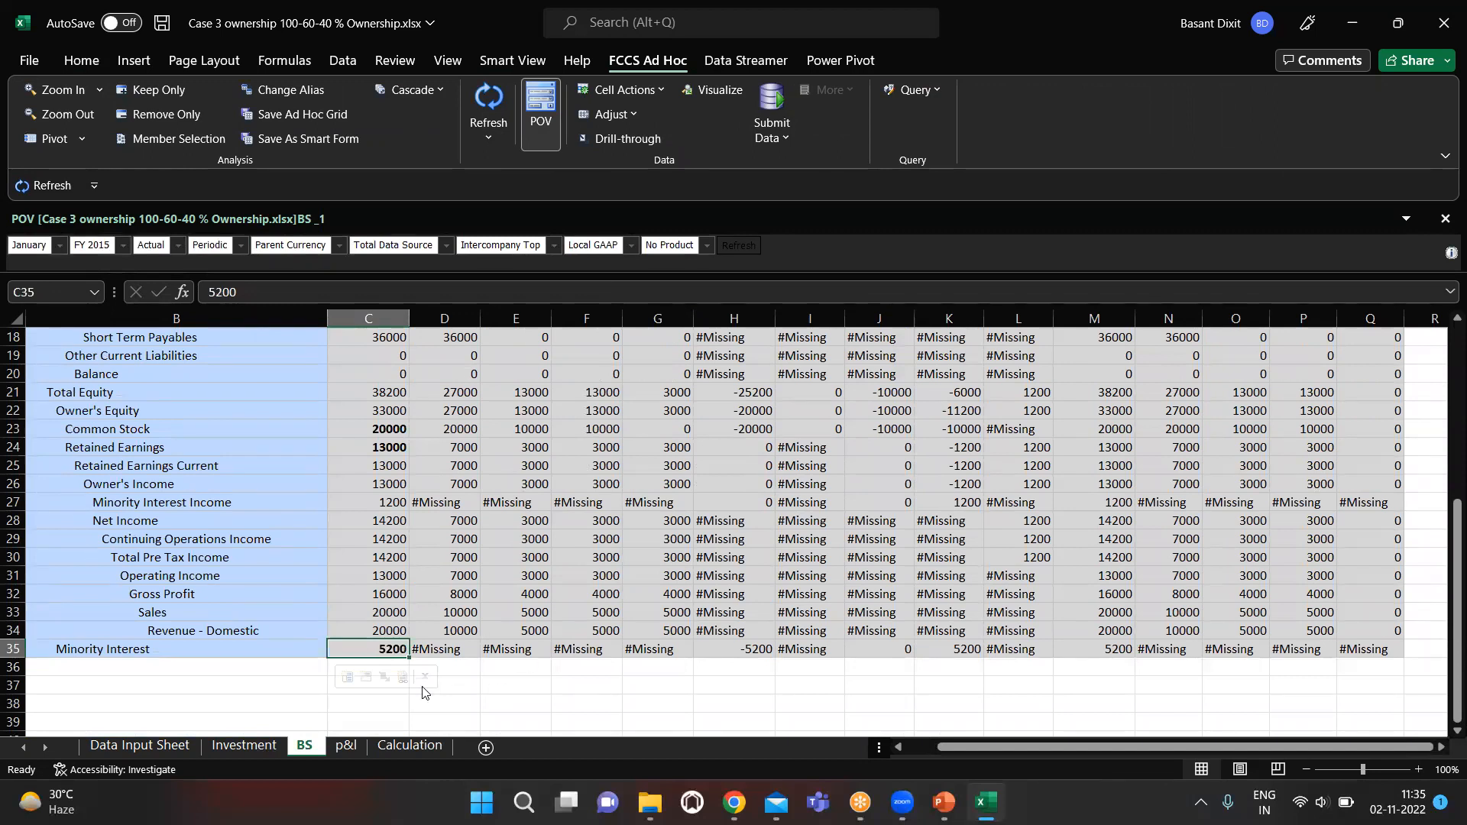
Review the Calculation sheet's balance sheet against the United States Entity Total column on the BS sheet, including the Total Balance Sheet-Traditional Approach row.
click(409, 745)
scroll(470, 593, up, 1)
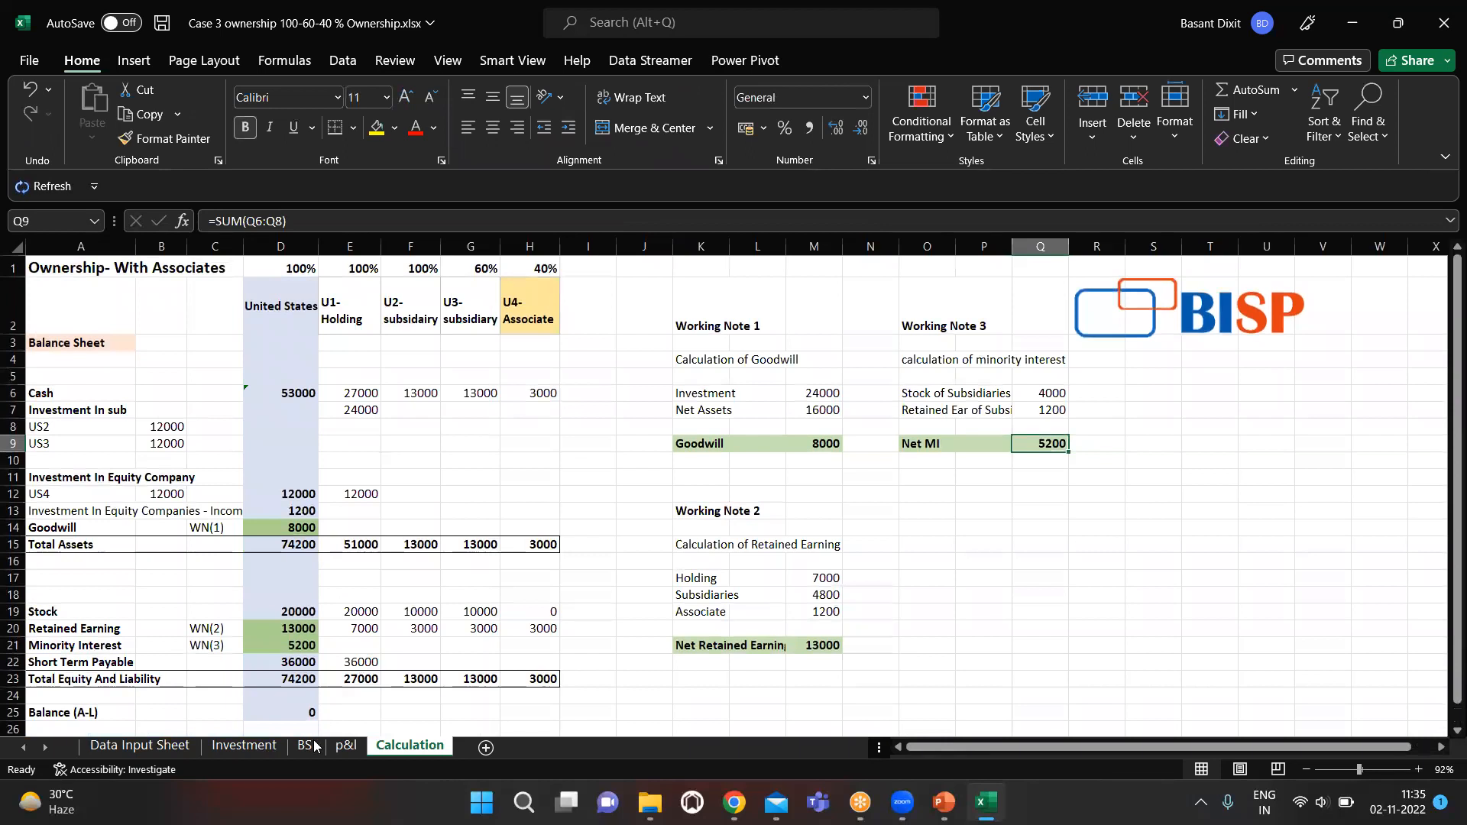
click(305, 745)
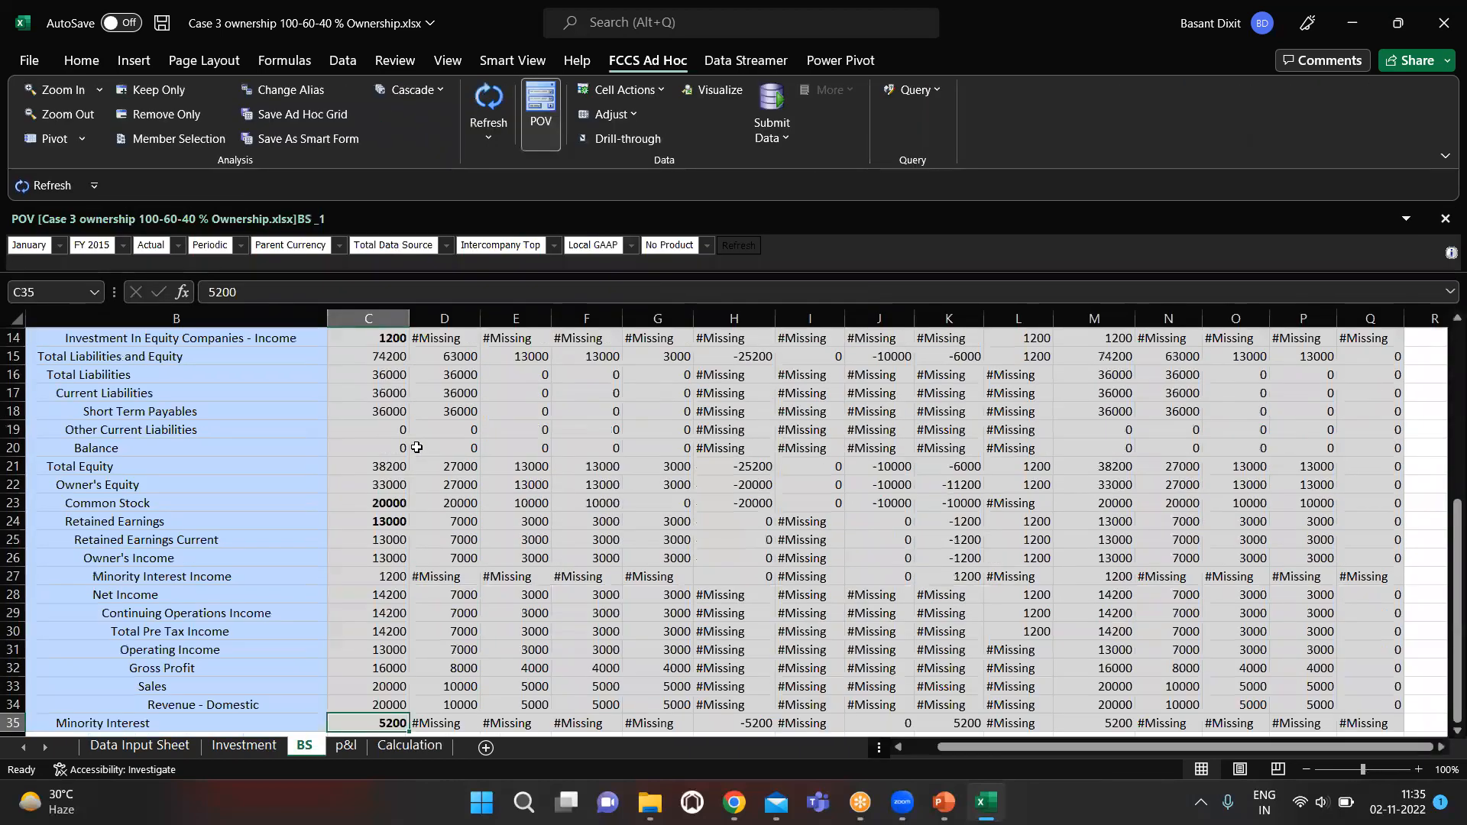
scroll(416, 447, up, 5)
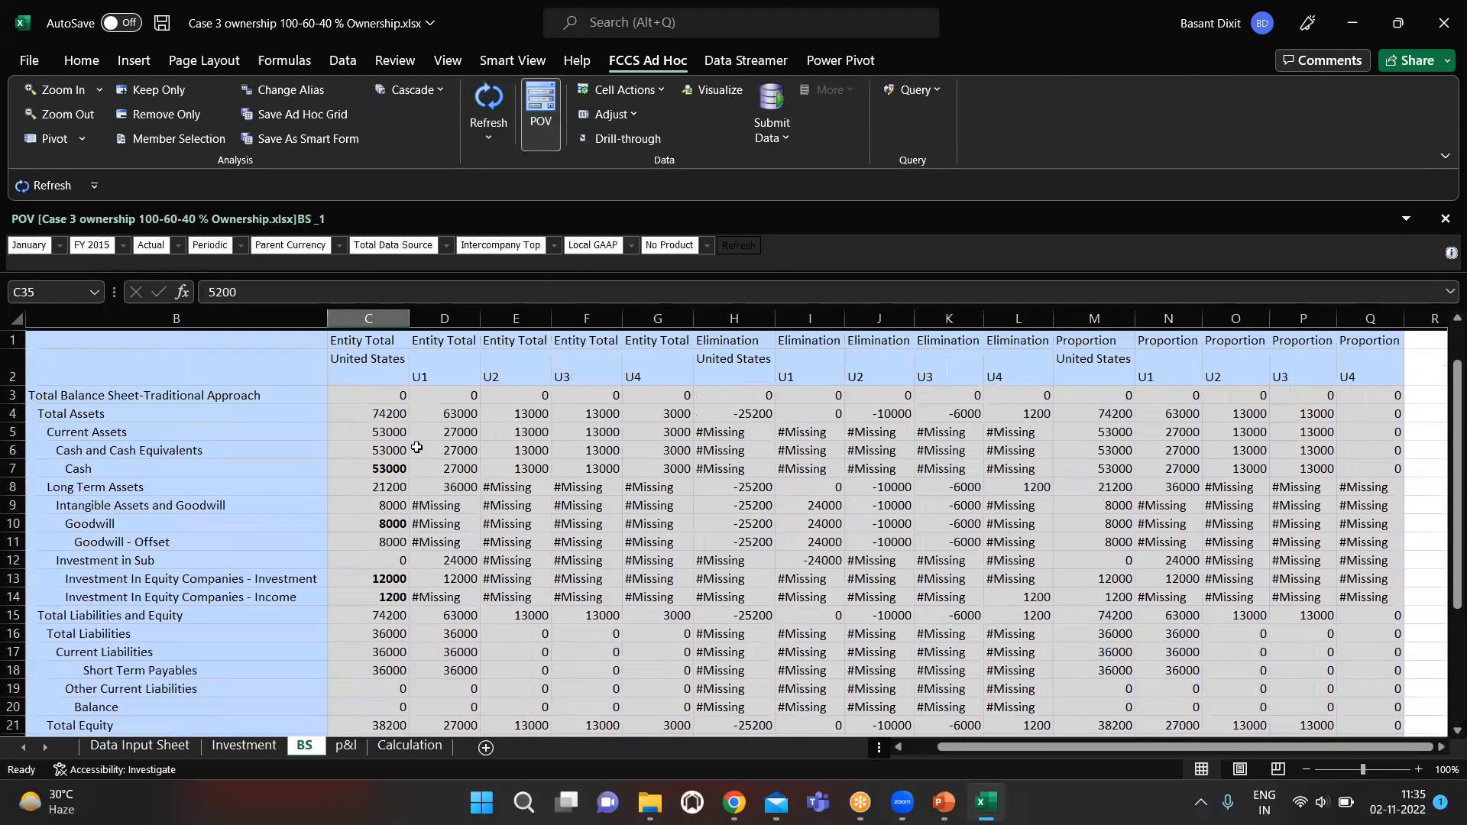
scroll(389, 393, down, 1)
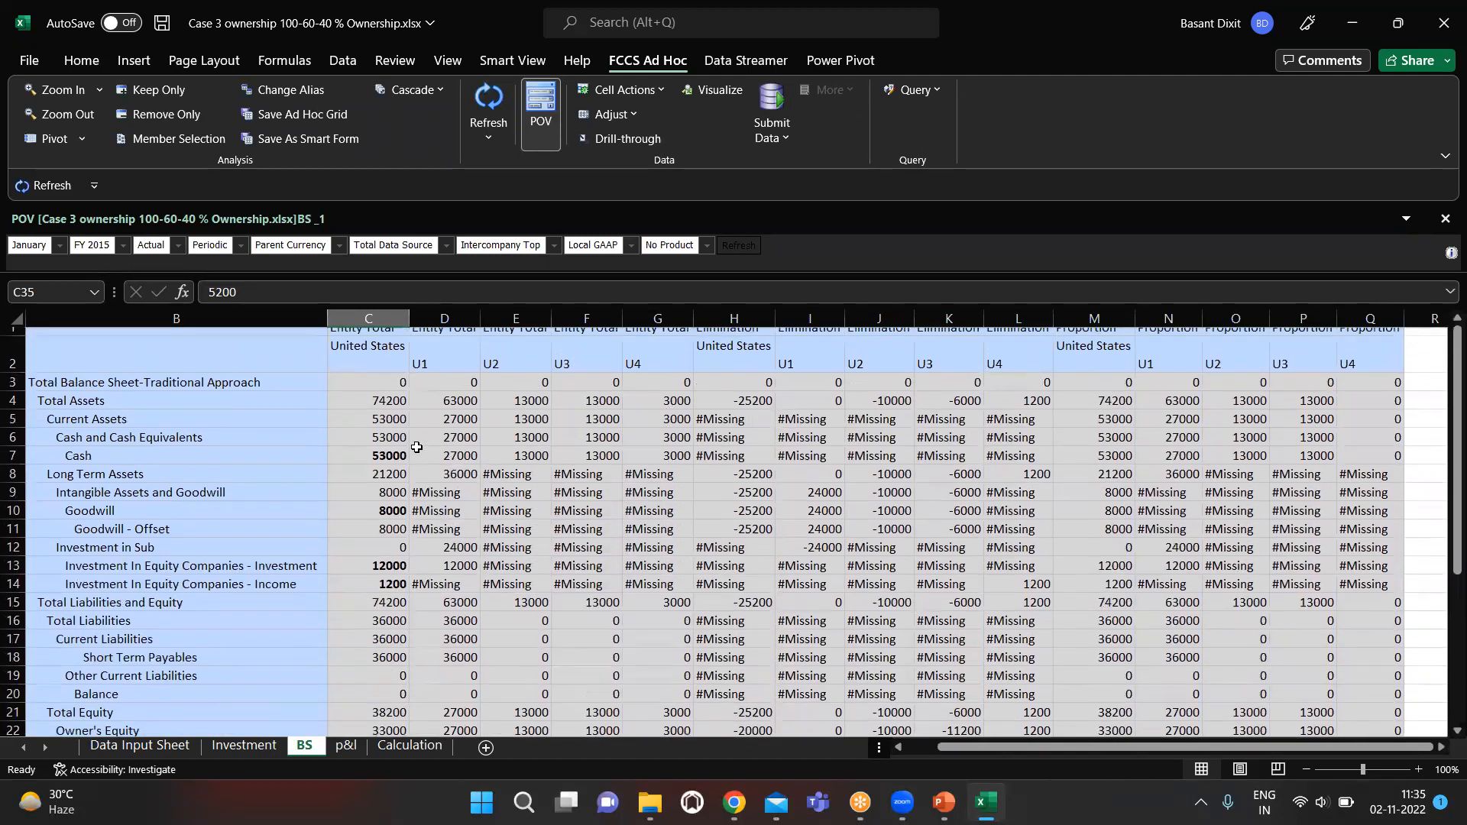
click(382, 374)
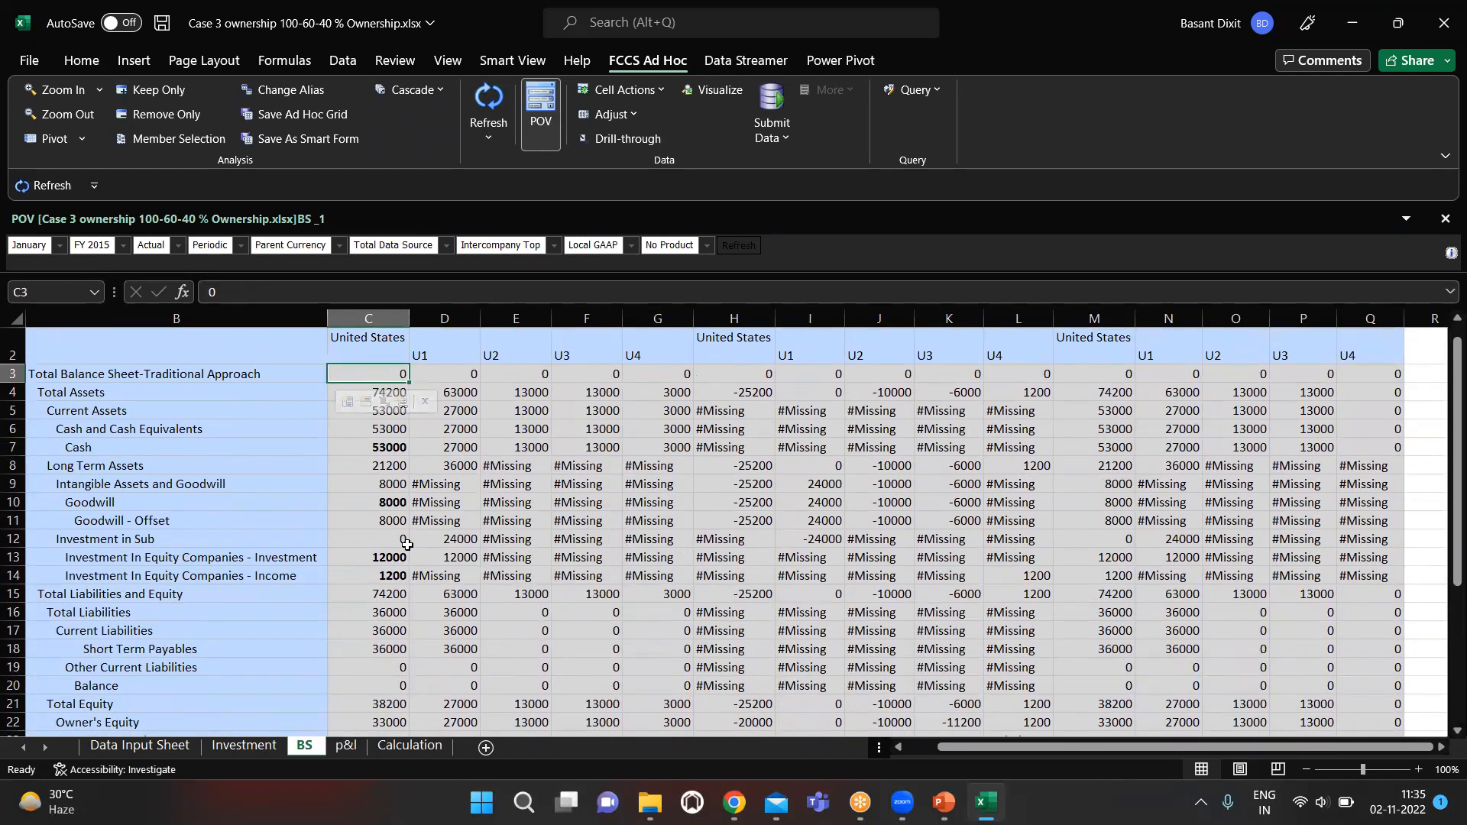
scroll(413, 542, down, 1)
scroll(413, 541, down, 3)
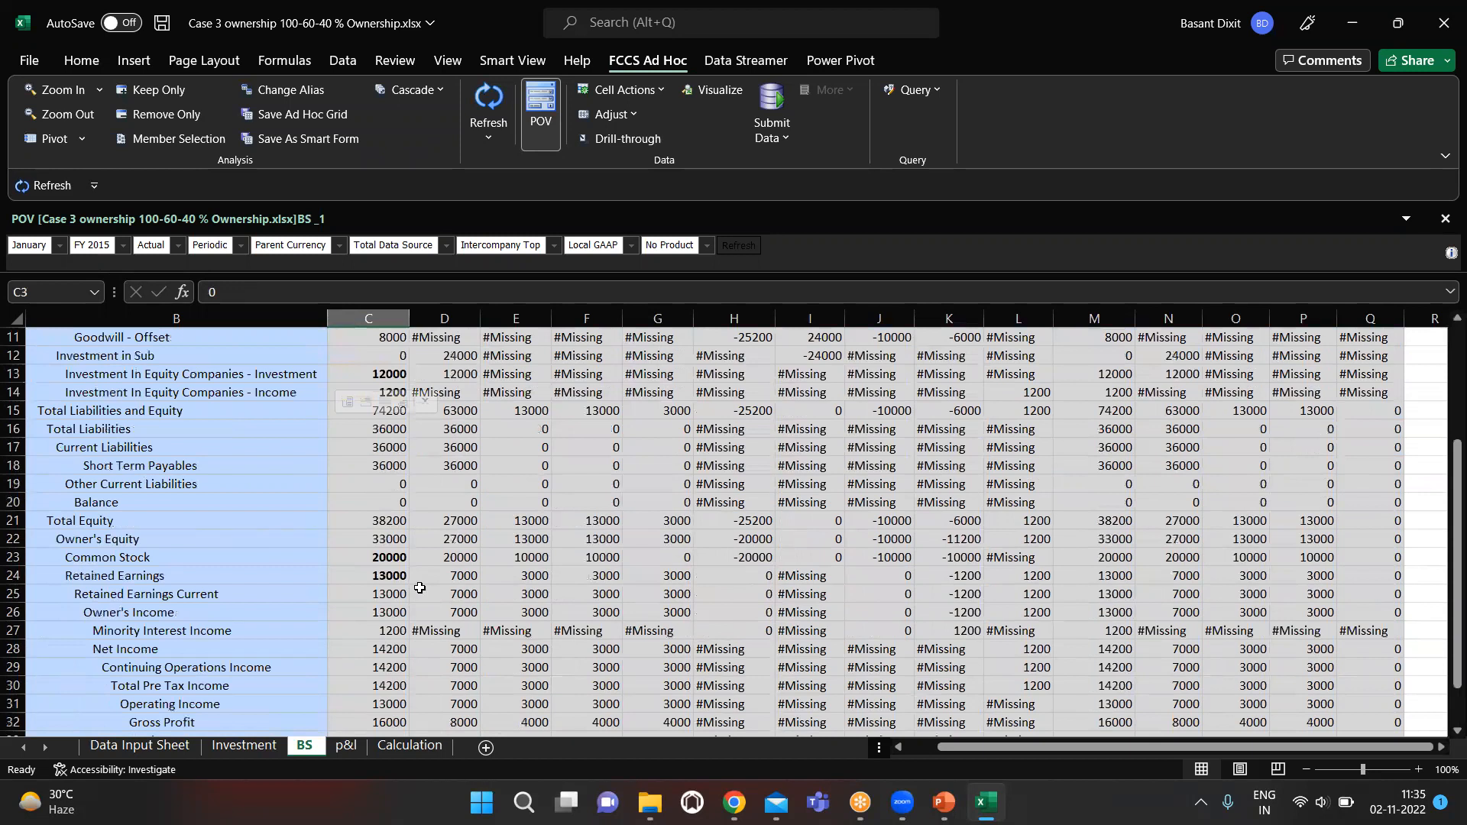
Review the balance sheet accounts on the BS sheet across the Entity Total, Elimination and Proportion columns, down to Minority Interest.
scroll(420, 588, down, 2)
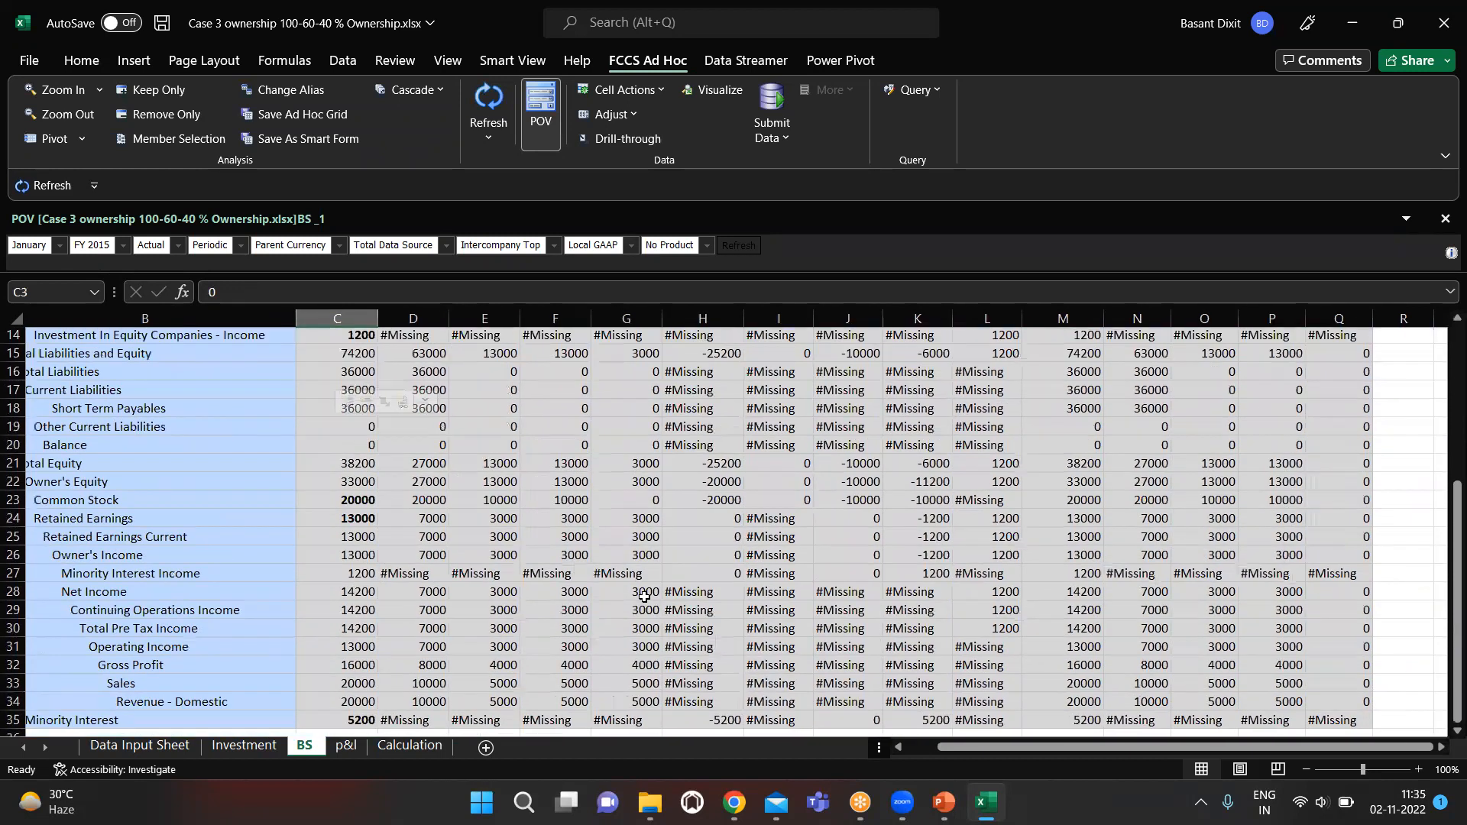
scroll(644, 596, up, 4)
scroll(573, 478, up, 1)
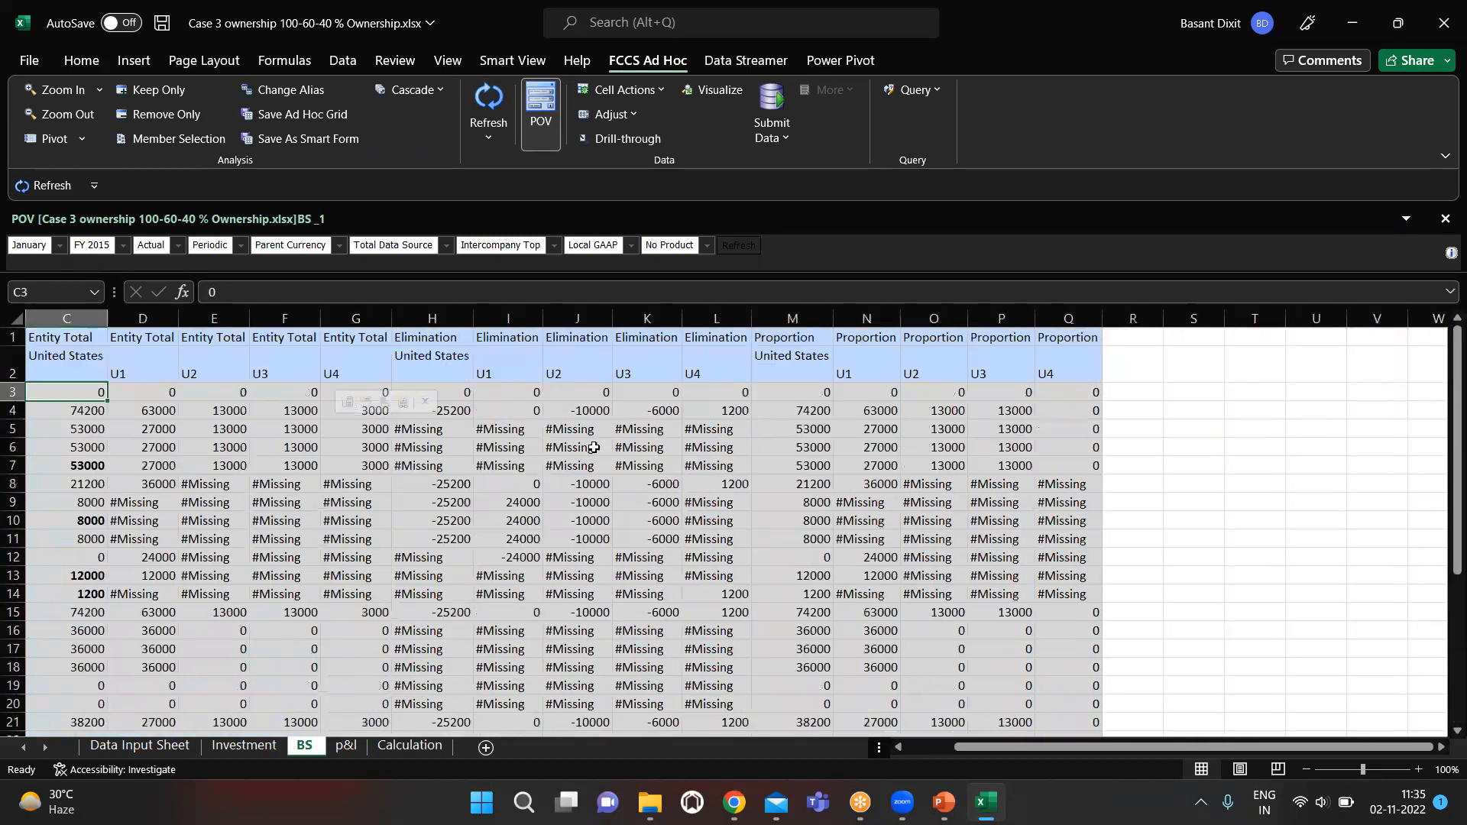
scroll(520, 537, down, 3)
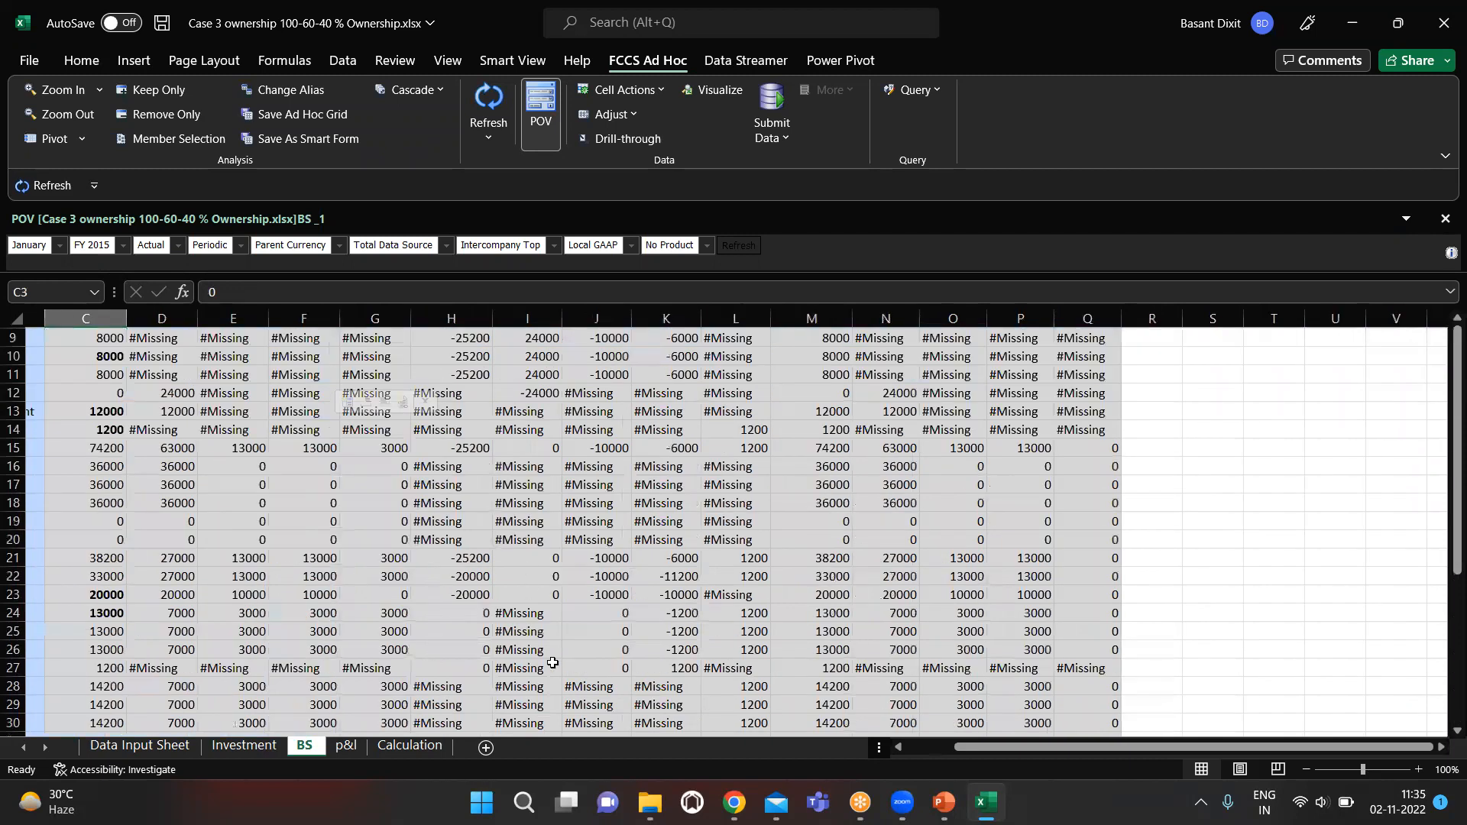
scroll(553, 662, down, 2)
scroll(552, 662, up, 1)
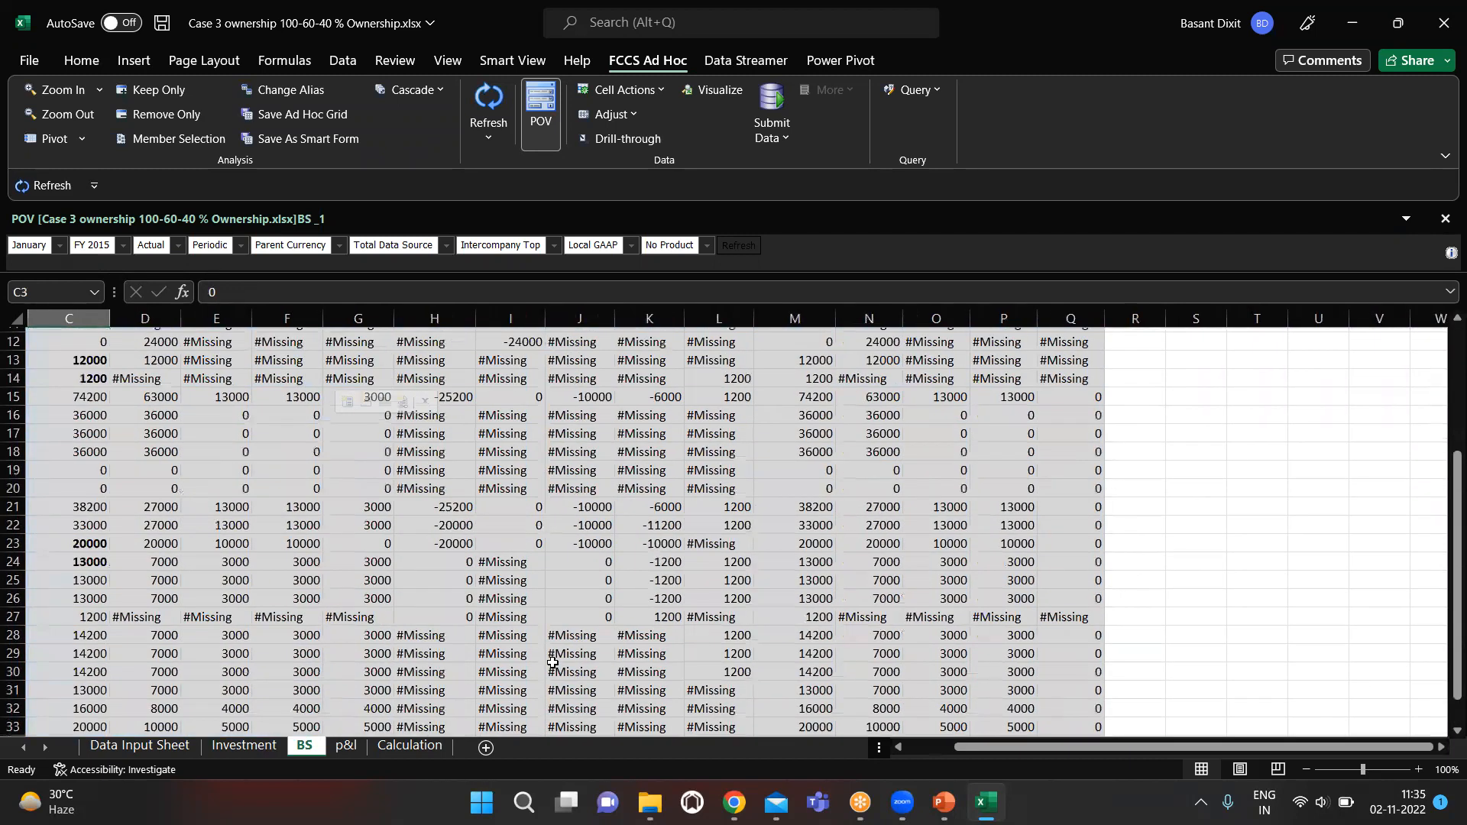
scroll(552, 662, up, 3)
scroll(317, 547, up, 1)
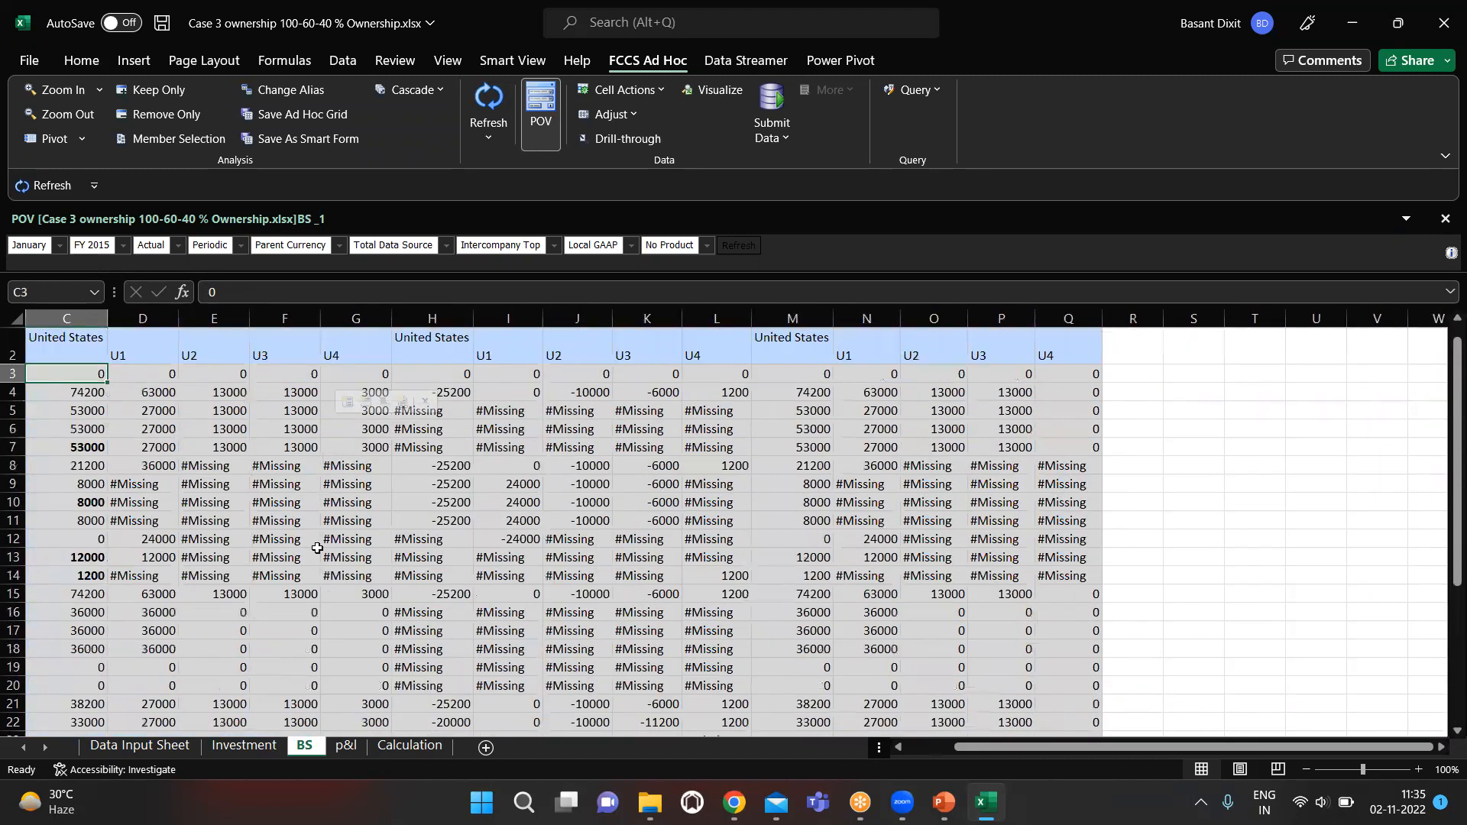
scroll(317, 548, left, 1)
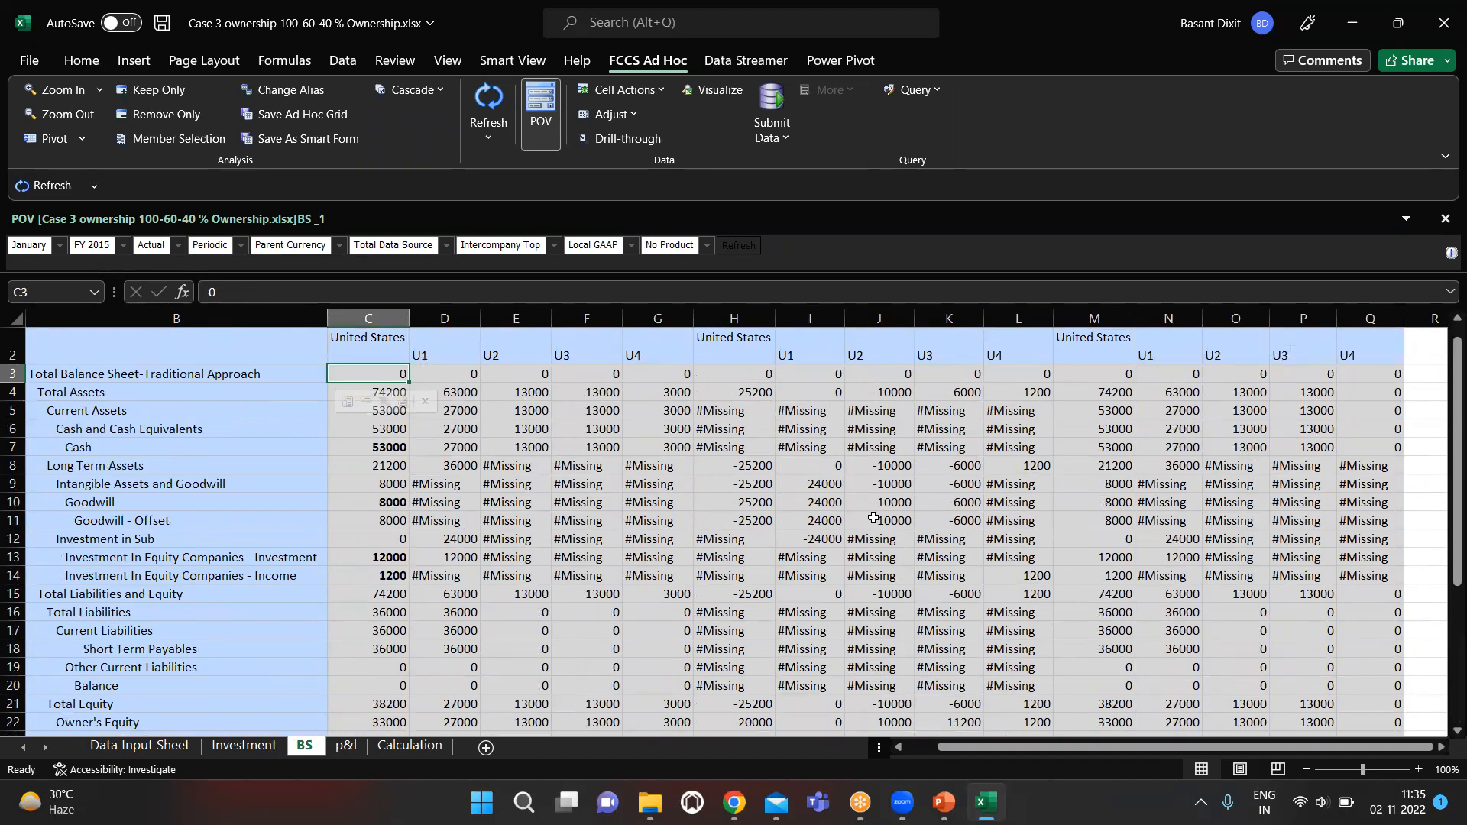
Select the U2 and U3 Elimination values for Goodwill - Offset and examine them alongside the Proportion columns.
click(873, 519)
key(shift+Right)
key(shift+Right)
key(shift+Left)
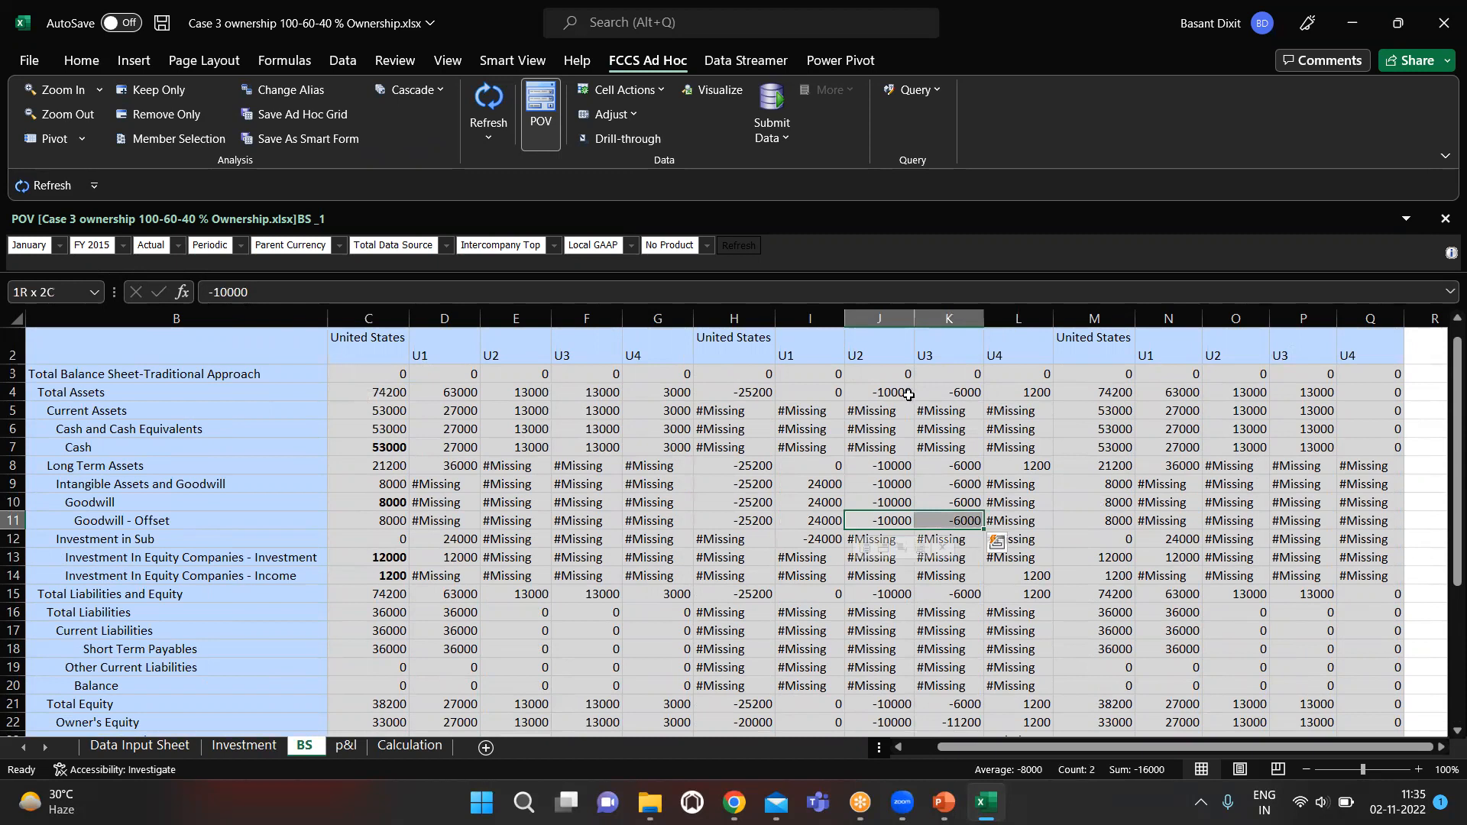
scroll(1234, 542, down, 1)
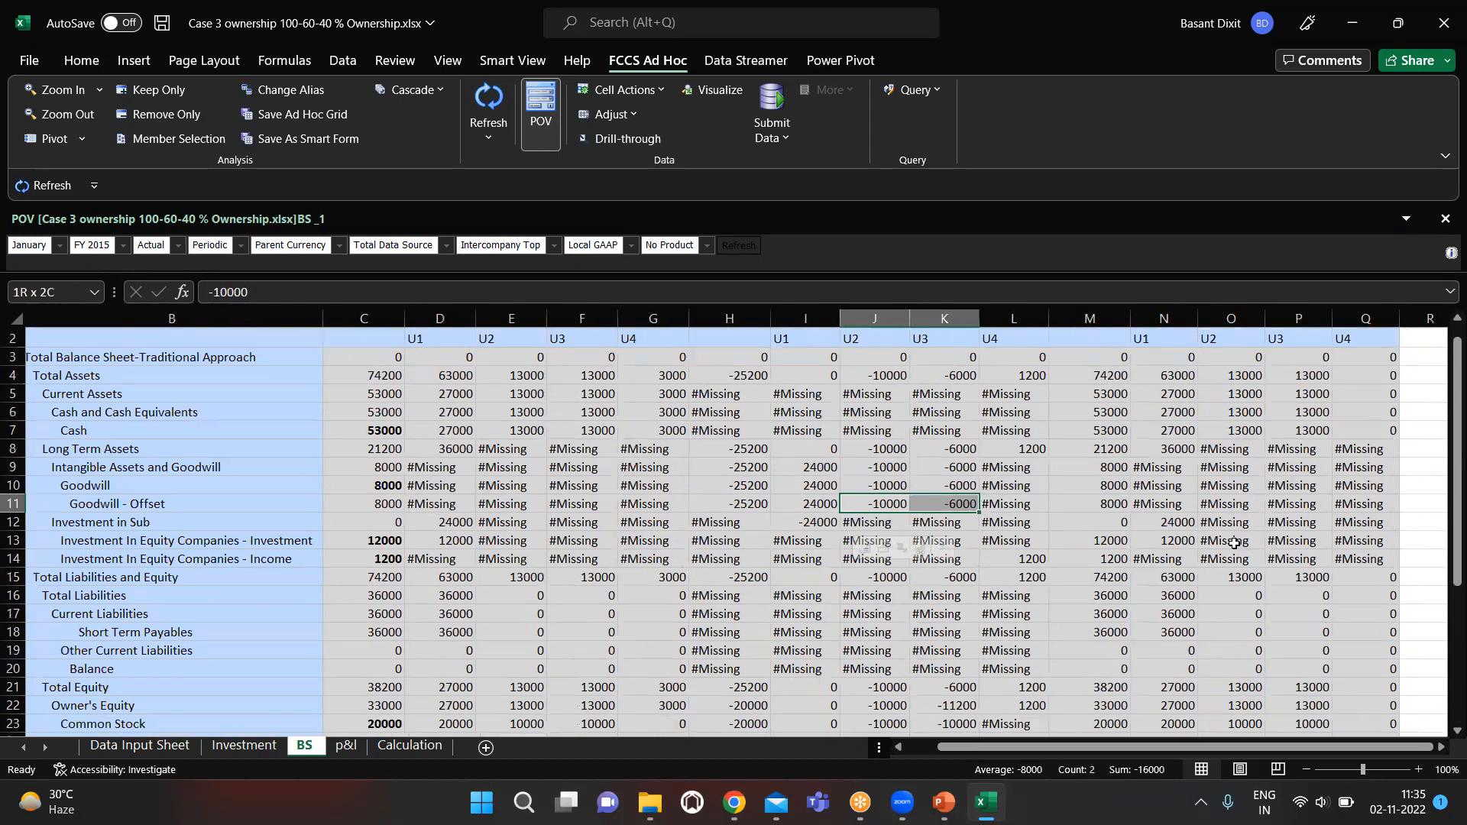
scroll(1234, 543, up, 1)
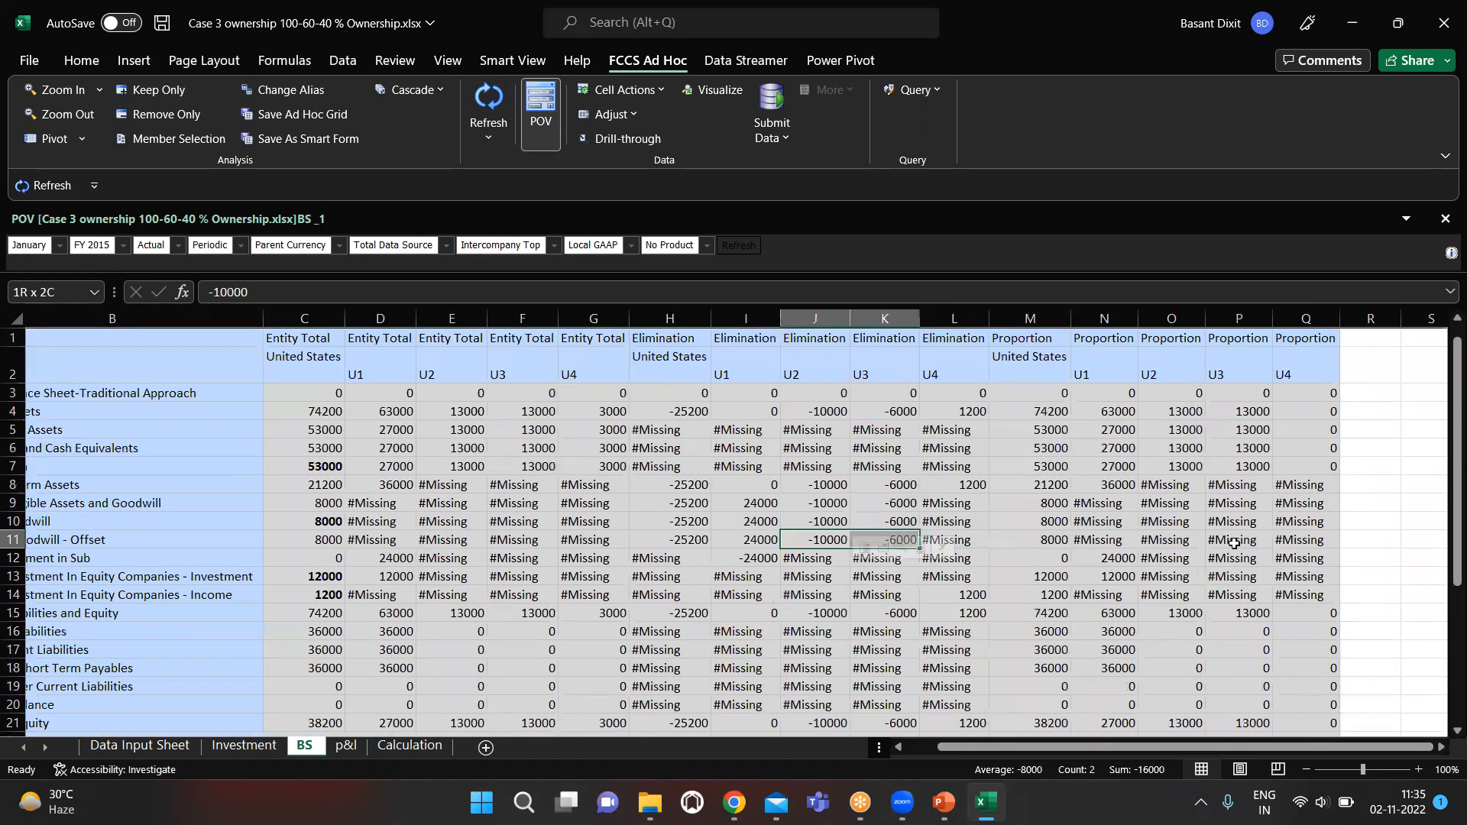
scroll(1234, 542, left, 1)
scroll(1241, 546, down, 3)
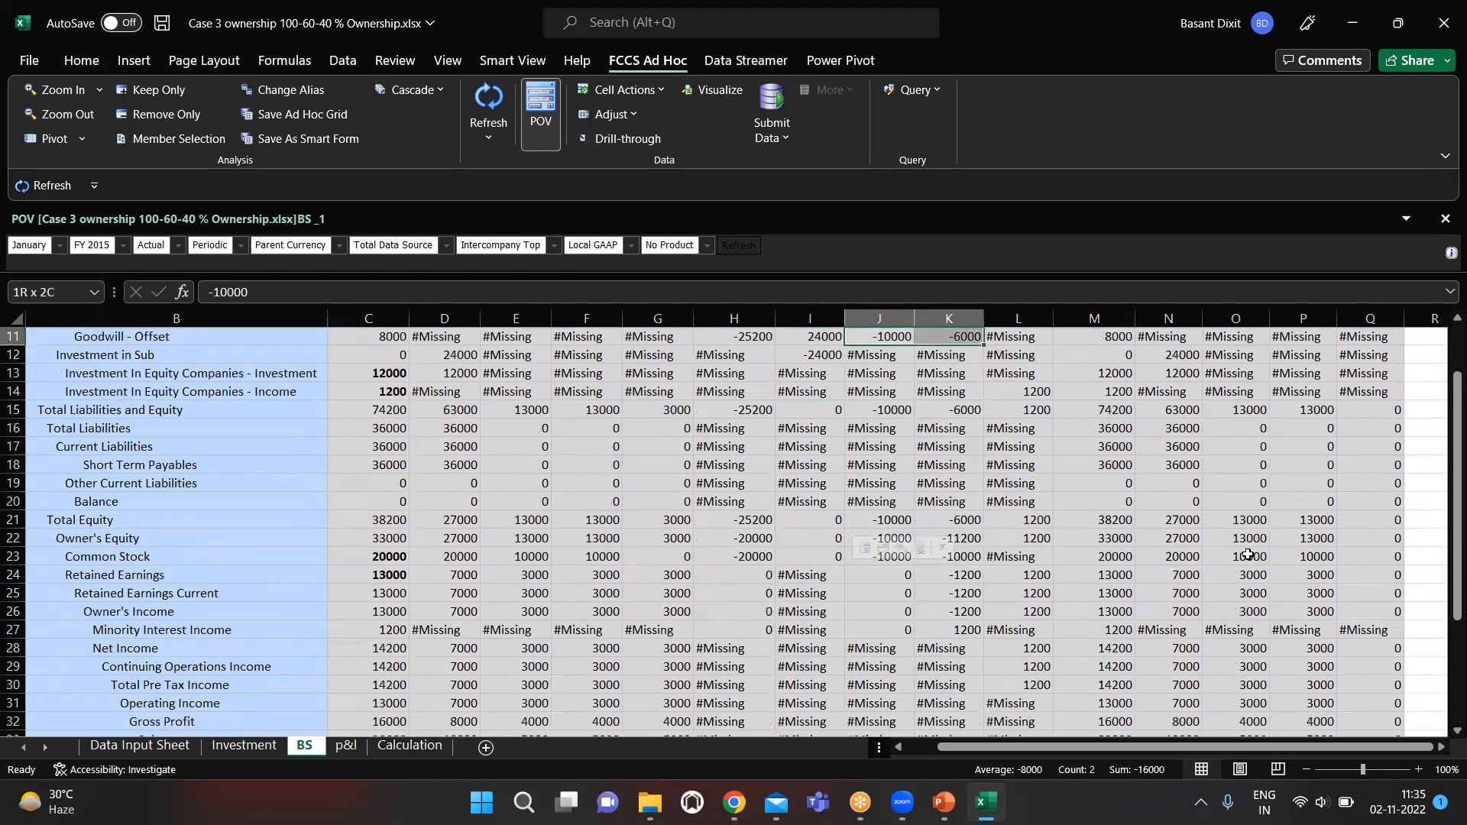
scroll(1248, 556, up, 3)
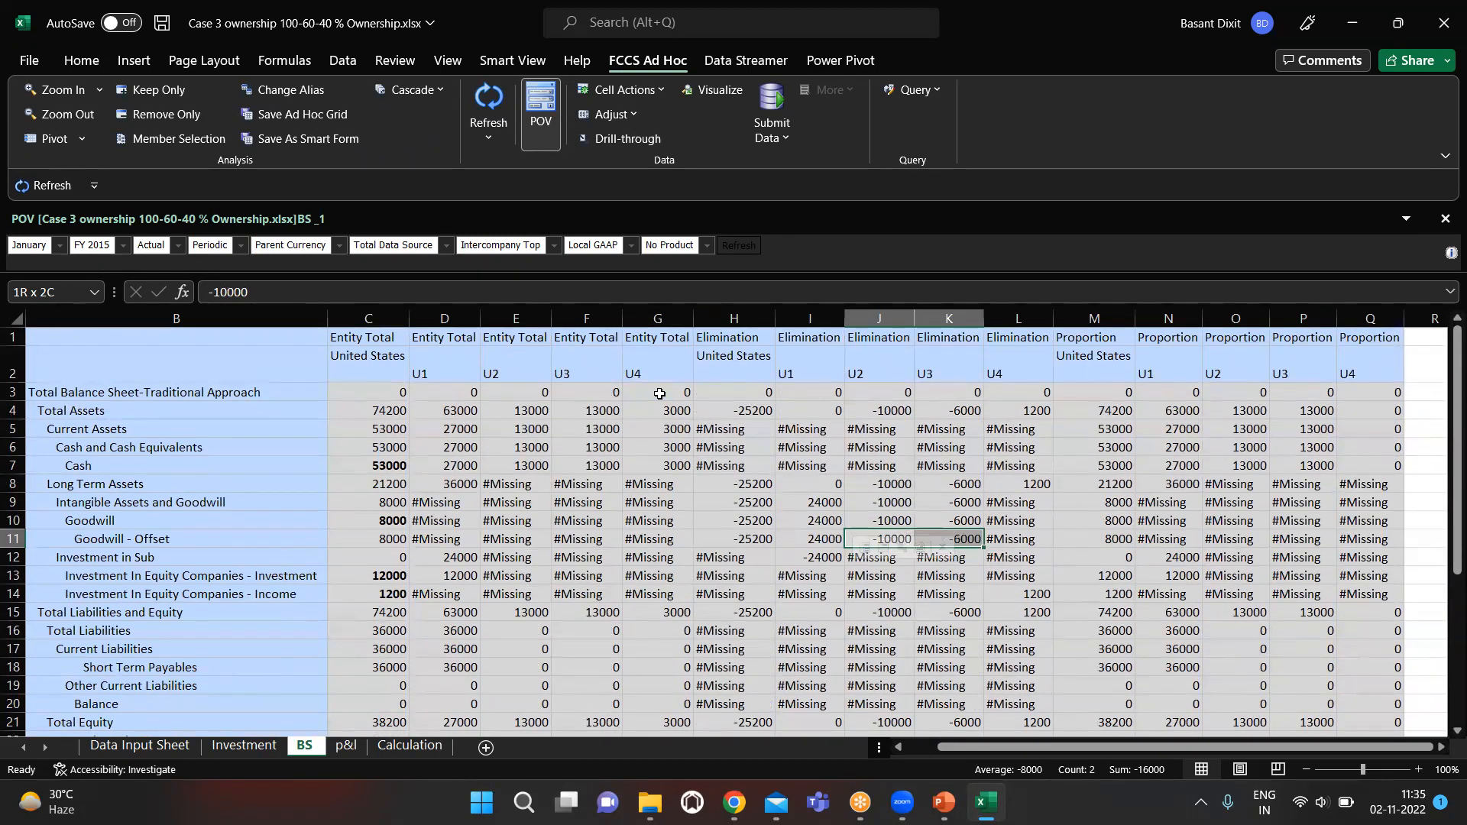
Return to the Calculation sheet and switch to the PowerPoint slide show of the BISP Template.
click(401, 747)
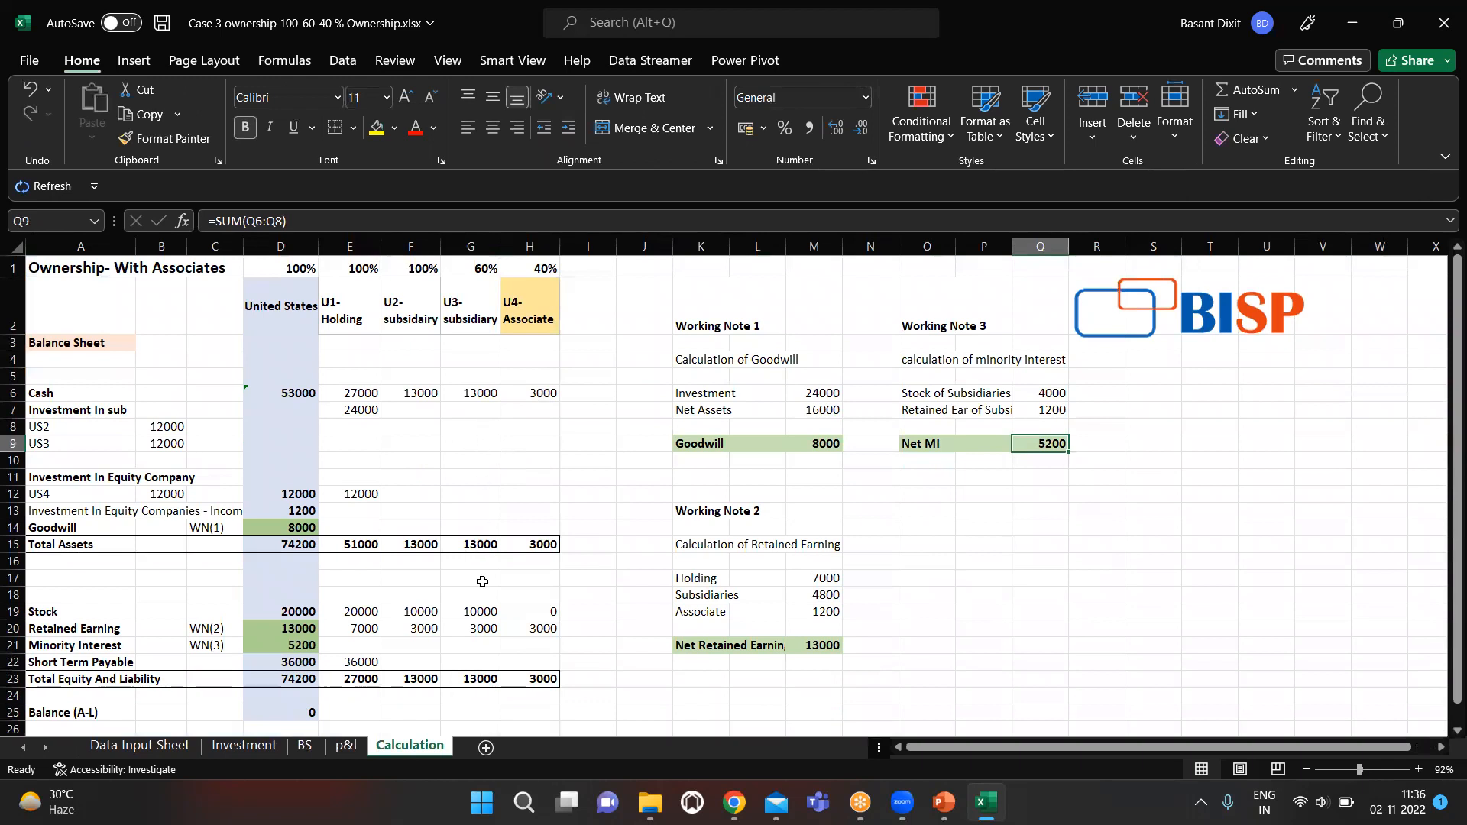
key(alt+Tab)
key(alt+Tab)
key(alt+Tab)
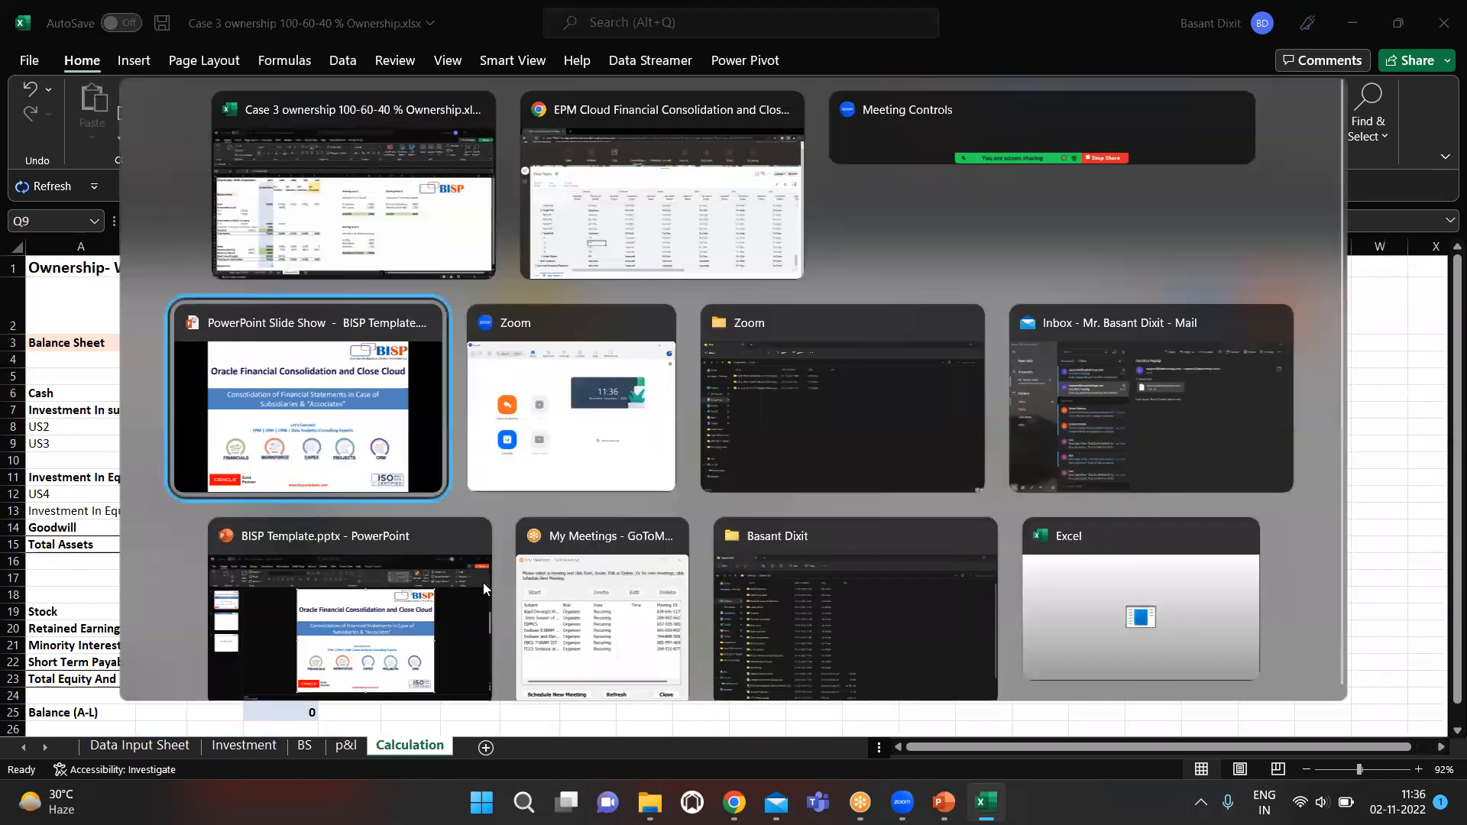